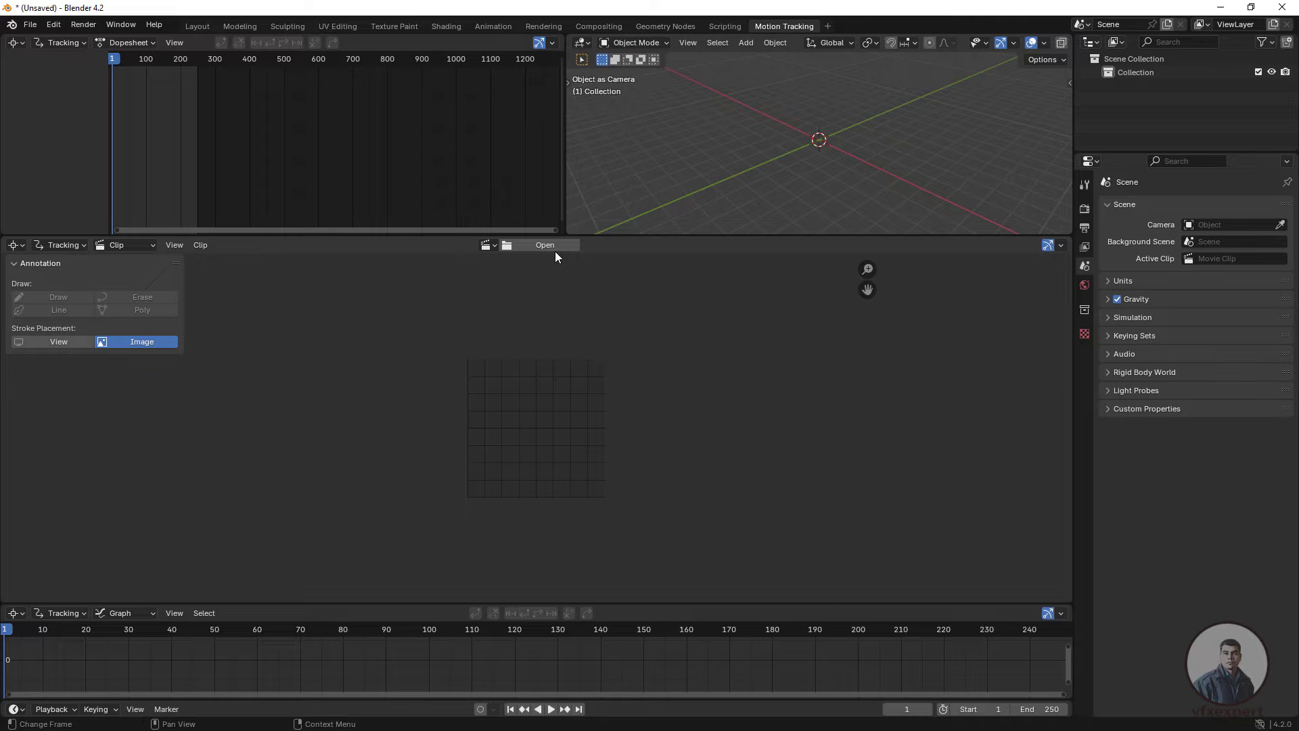
Step: Open all table_Shor PNG frames from the Table folder as one movie clip
{"action": "left_click", "coordinate": [548, 244]}
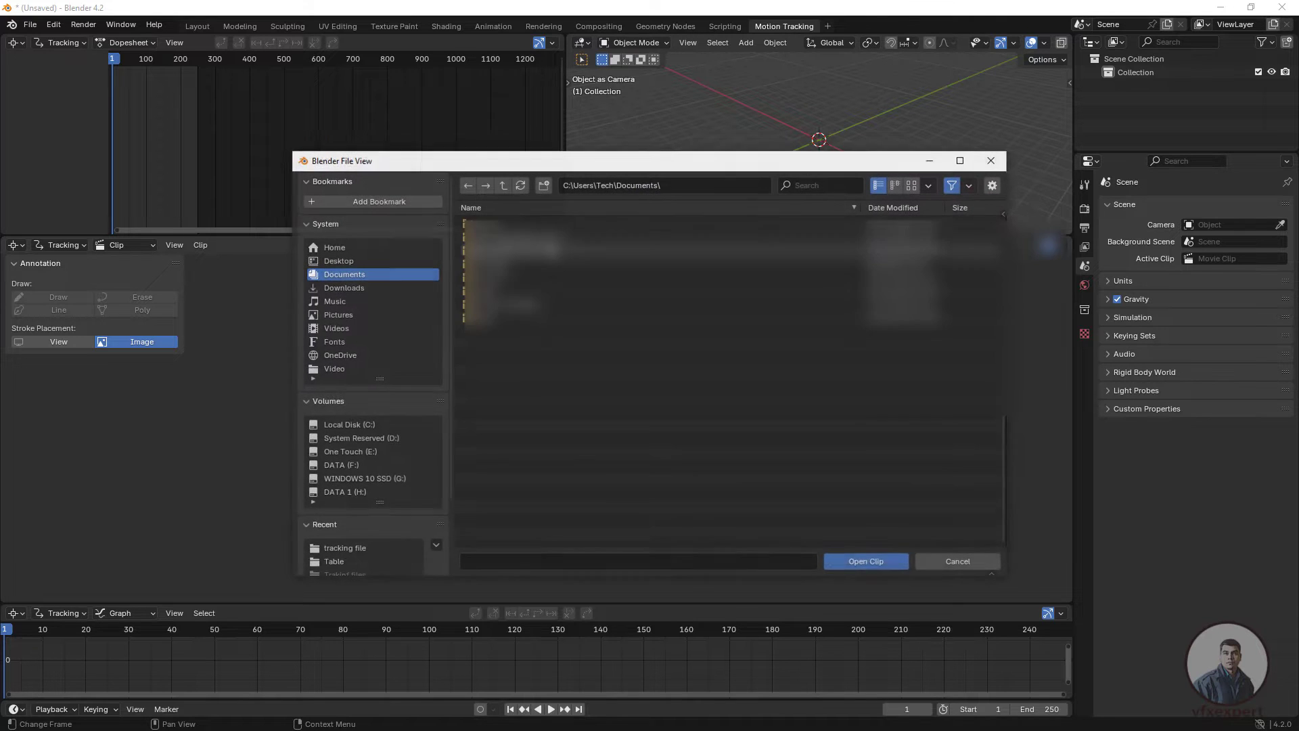
{"action": "left_click", "coordinate": [334, 564]}
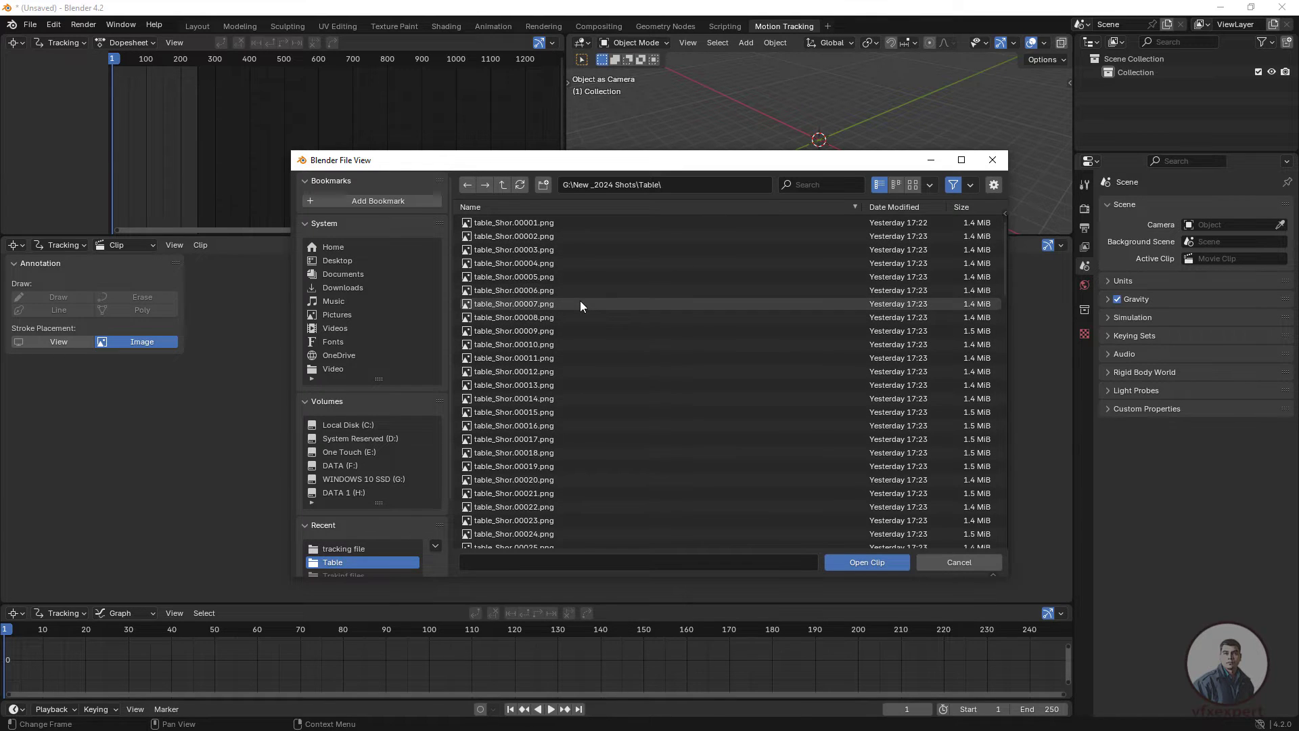
{"action": "key", "text": "a"}
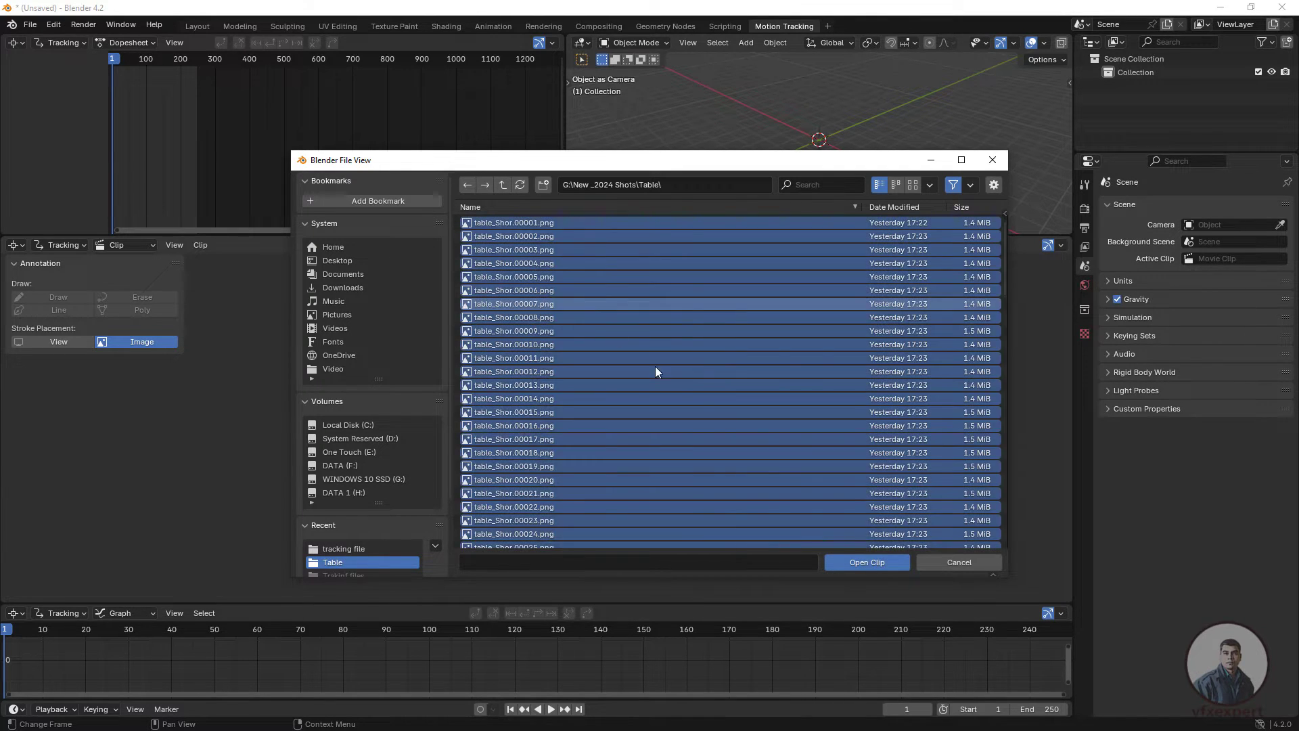
{"action": "left_click", "coordinate": [874, 565]}
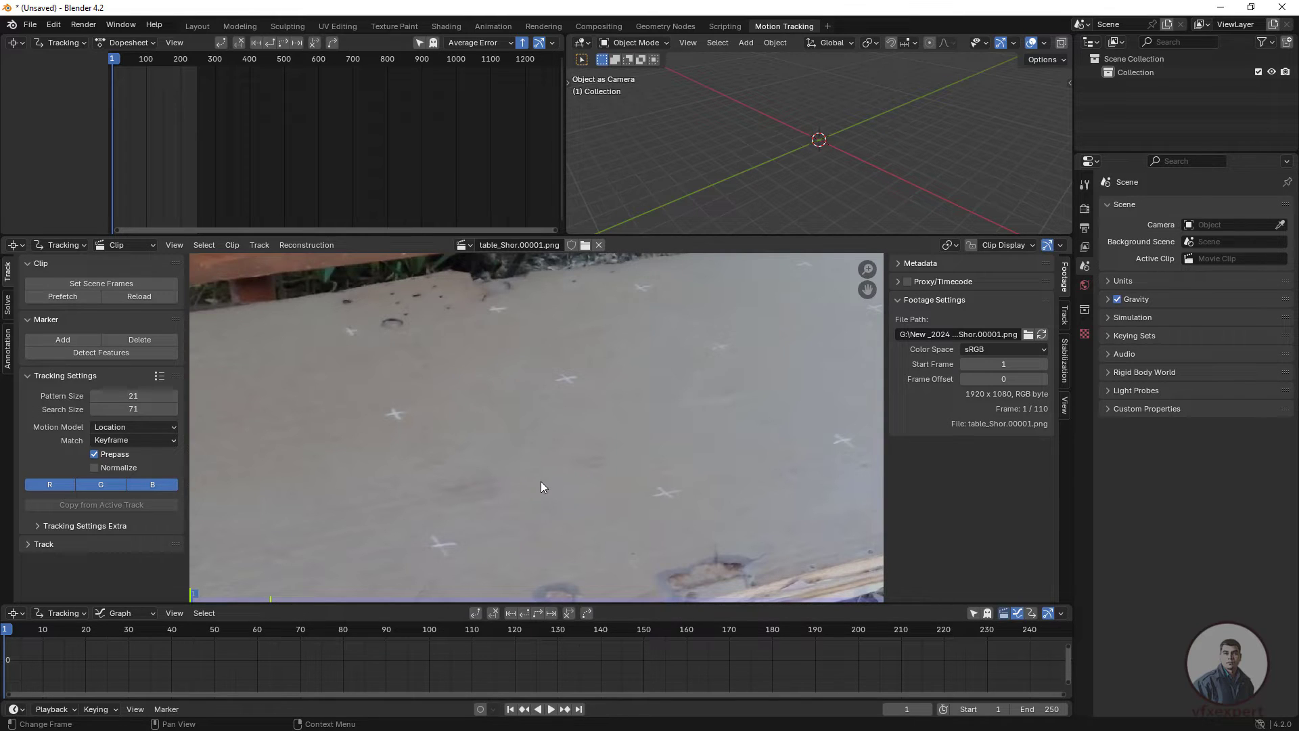
Step: Match the scene's frame range to the clip and prefetch its frames from frame 1
{"action": "left_click", "coordinate": [101, 283]}
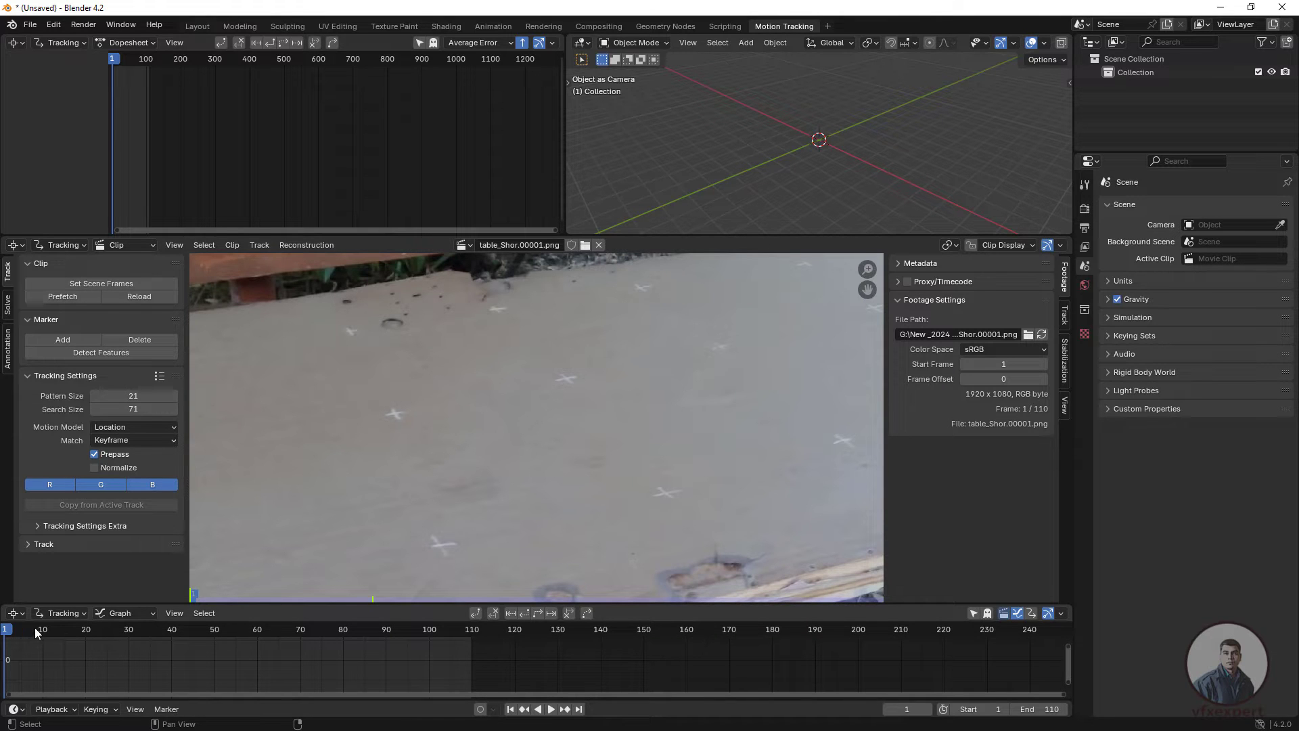
{"action": "left_click_drag", "start_coordinate": [14, 638], "coordinate": [326, 630]}
{"action": "left_click", "coordinate": [510, 708]}
{"action": "left_click", "coordinate": [63, 297]}
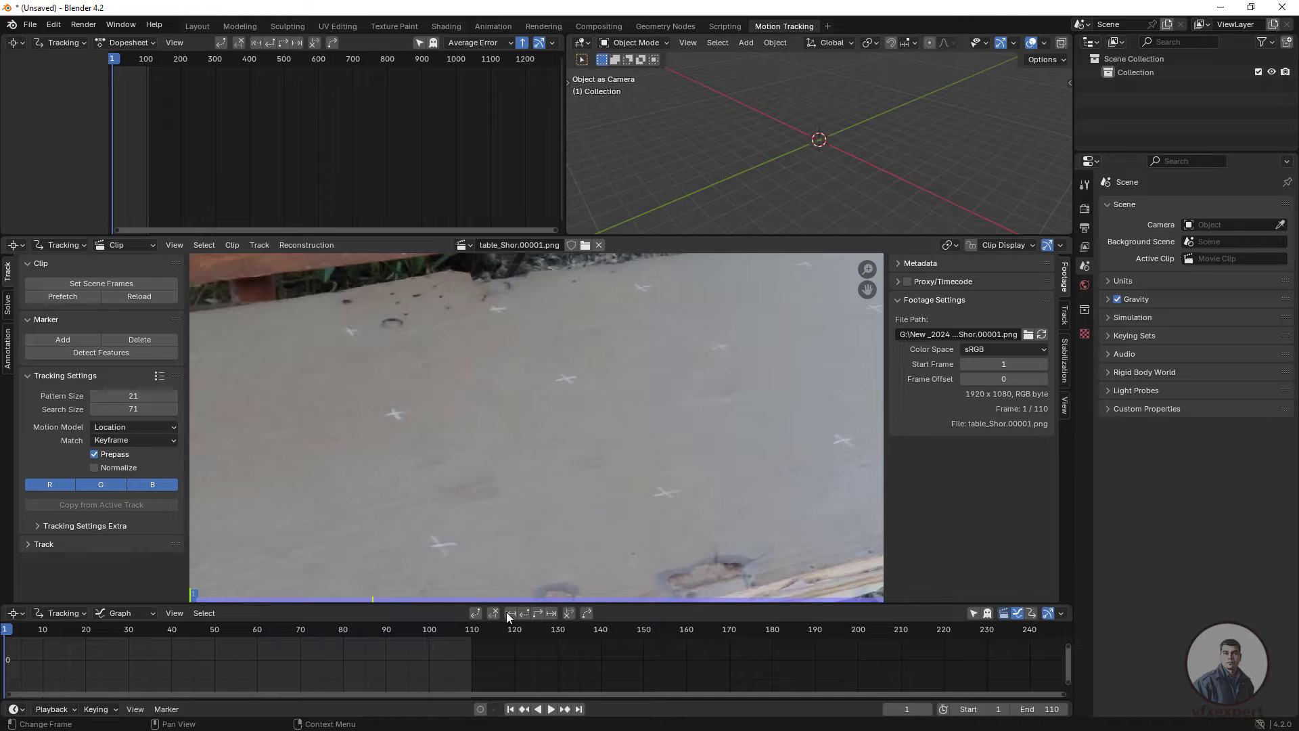
Step: Play through the table footage to examine the camera motion and the cross marks, and return to frame 1
{"action": "left_click", "coordinate": [551, 708]}
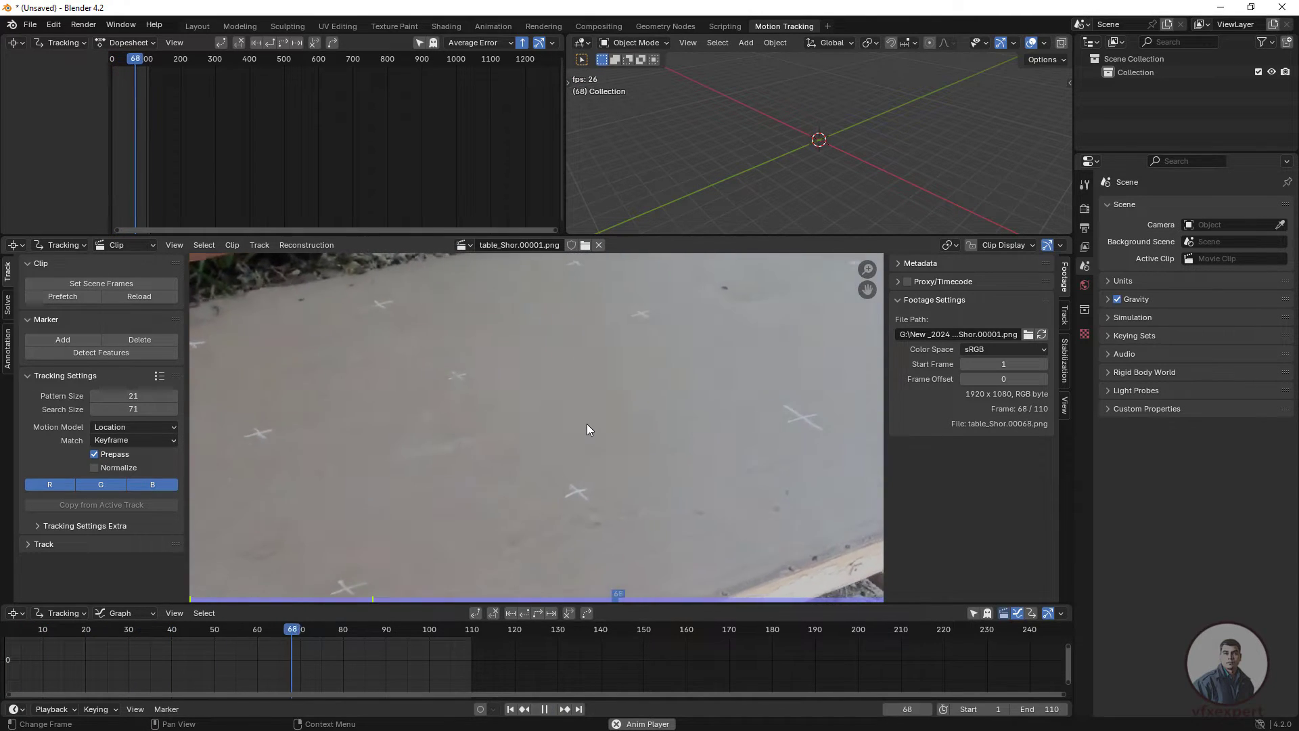
{"action": "scroll", "coordinate": [586, 423], "scroll_direction": "down", "scroll_amount": 4}
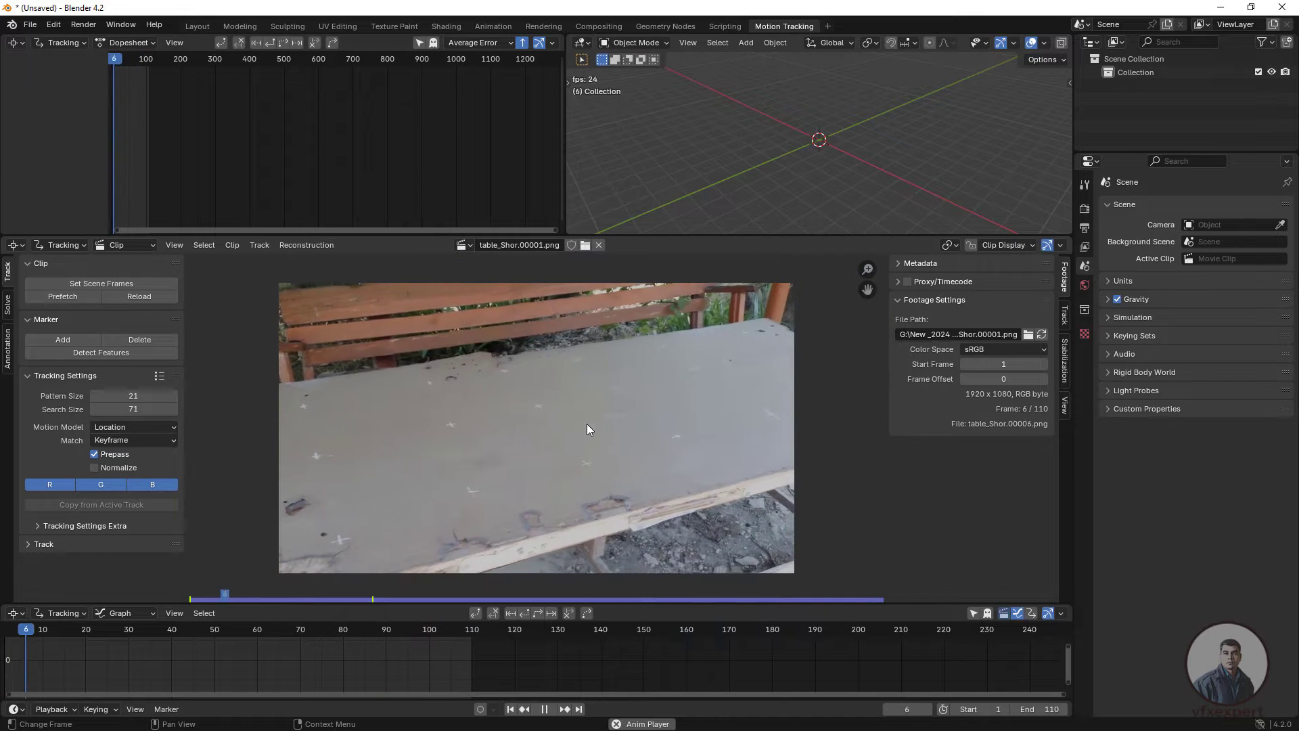
{"action": "scroll", "coordinate": [563, 434], "scroll_direction": "up", "scroll_amount": 1}
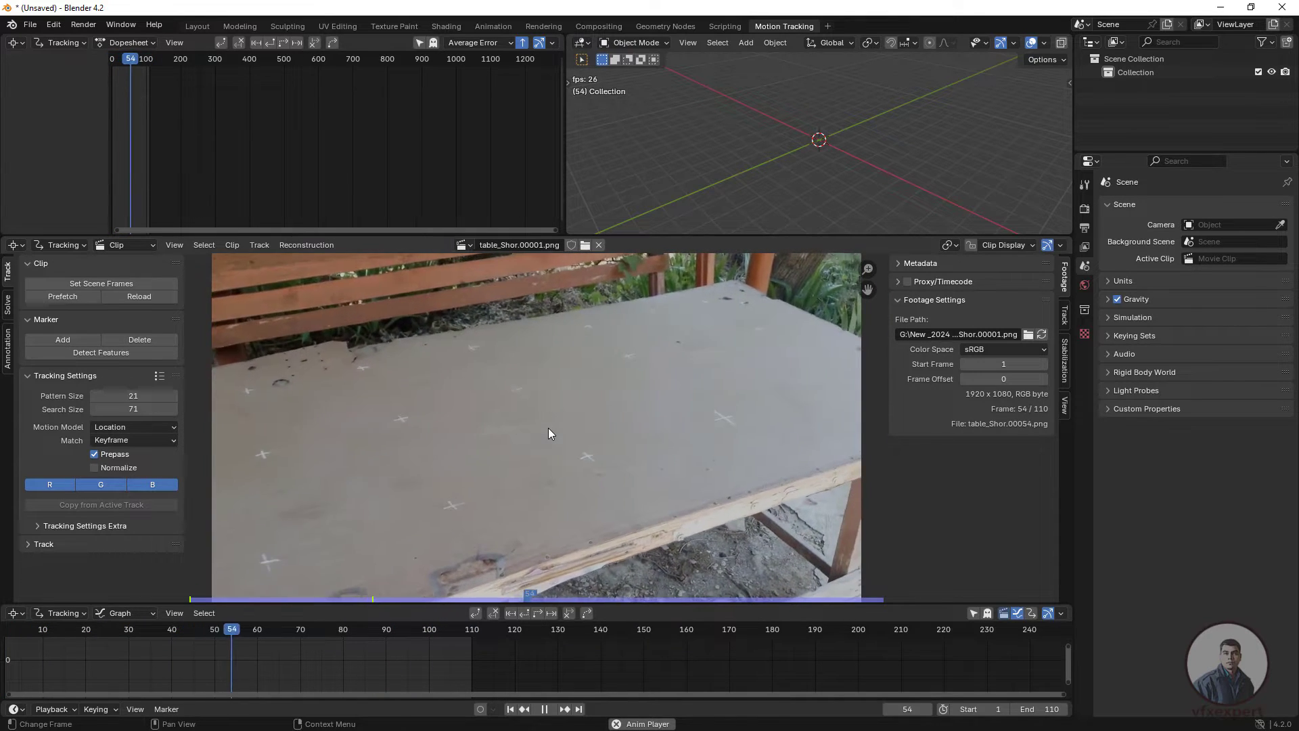
{"action": "middle_click_drag", "start_coordinate": [606, 490], "coordinate": [600, 434]}
{"action": "key", "text": "space"}
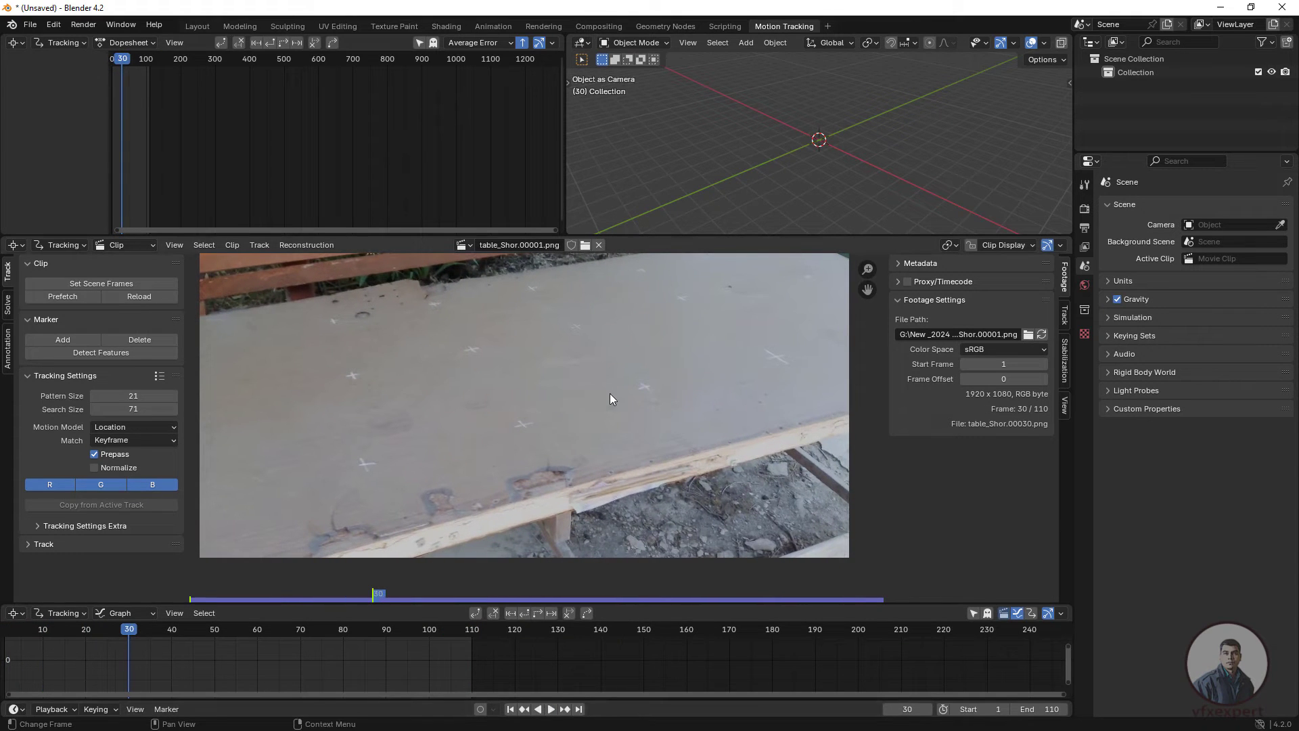
{"action": "scroll", "coordinate": [529, 358], "scroll_direction": "down", "scroll_amount": 4}
{"action": "scroll", "coordinate": [529, 357], "scroll_direction": "up", "scroll_amount": 4}
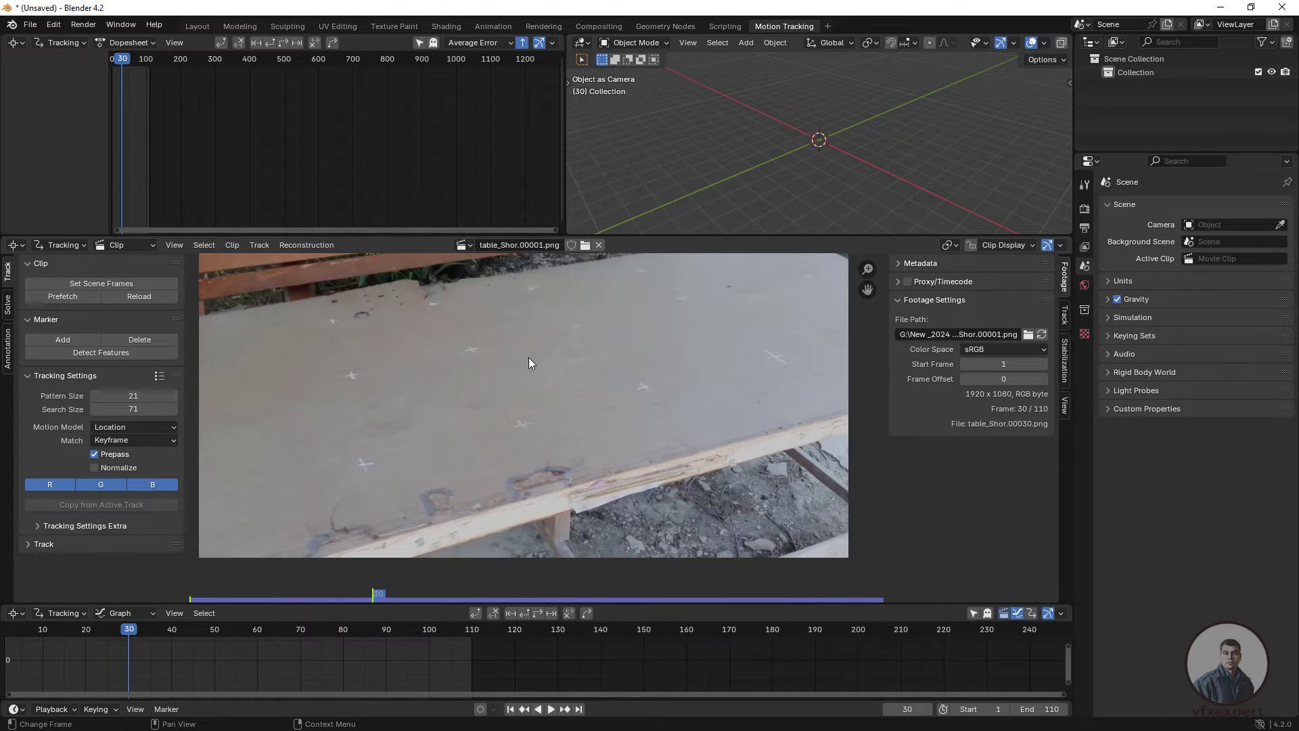
{"action": "scroll", "coordinate": [529, 359], "scroll_direction": "down", "scroll_amount": 1}
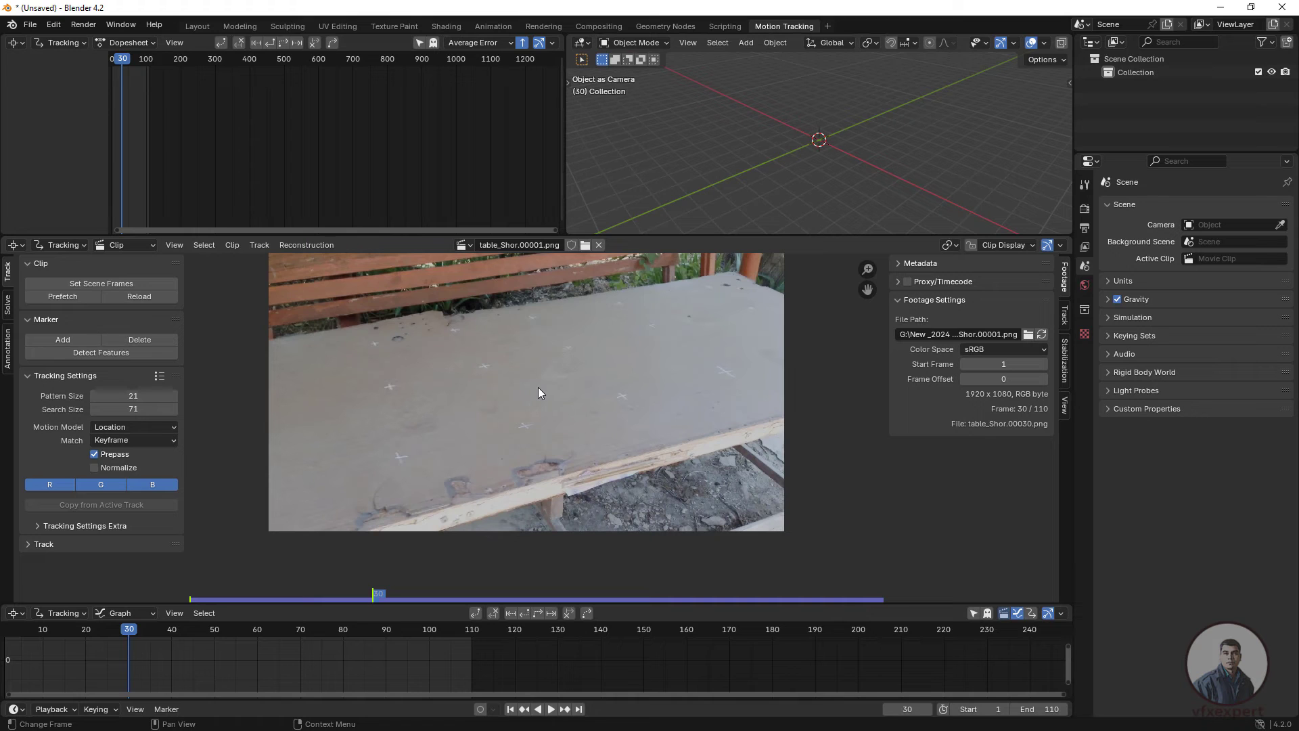
{"action": "scroll", "coordinate": [538, 388], "scroll_direction": "up", "scroll_amount": 1}
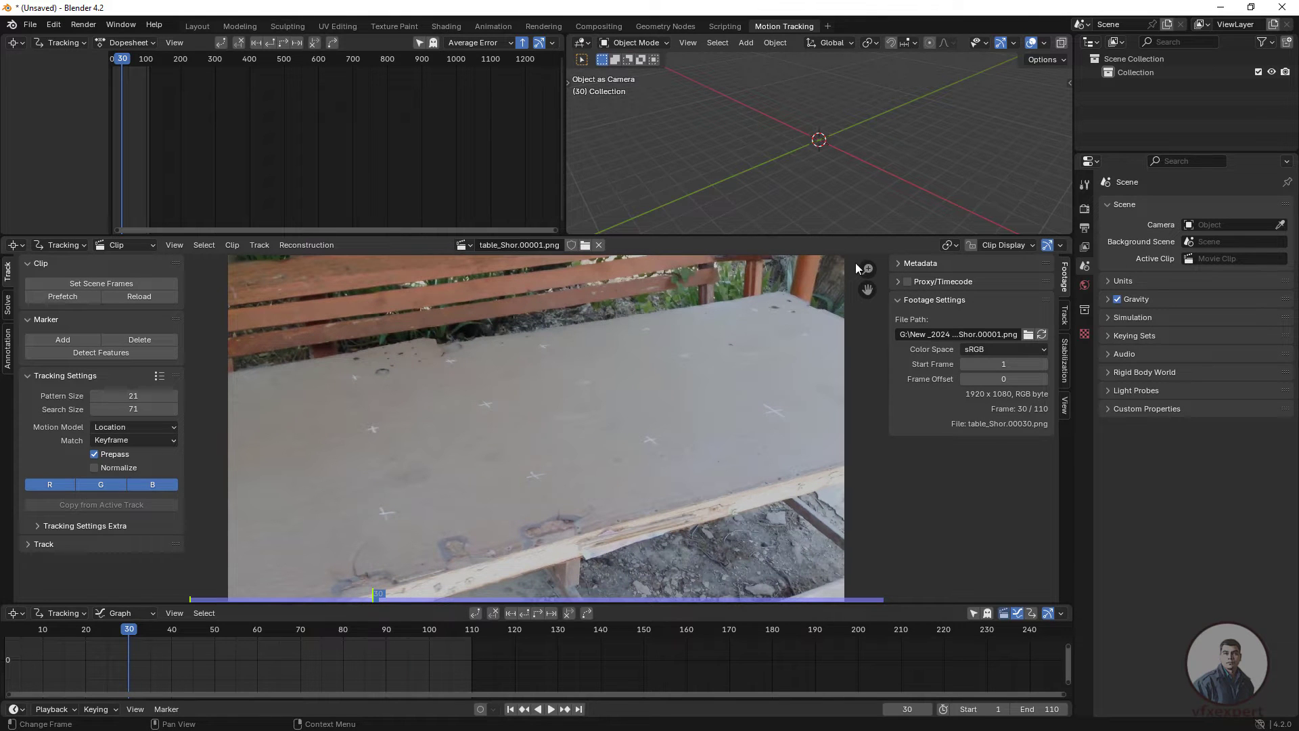
{"action": "left_click", "coordinate": [550, 709]}
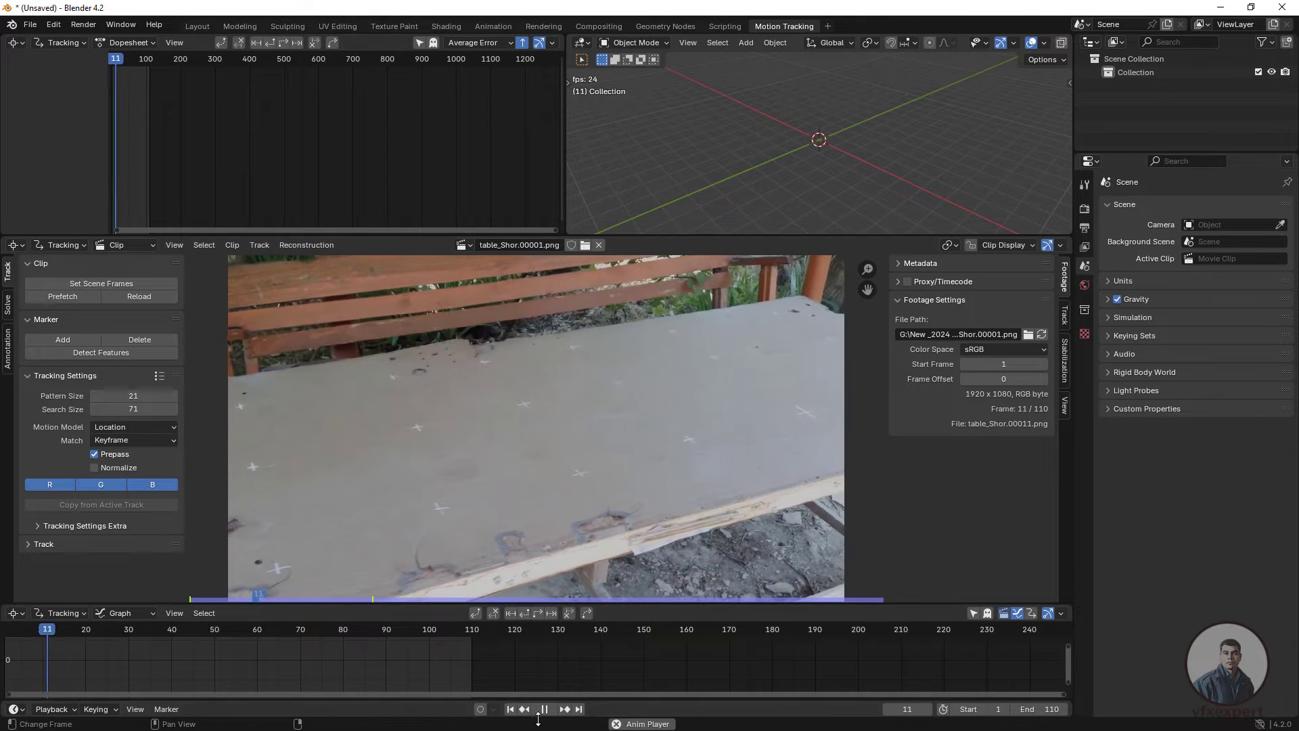
{"action": "left_click", "coordinate": [510, 709]}
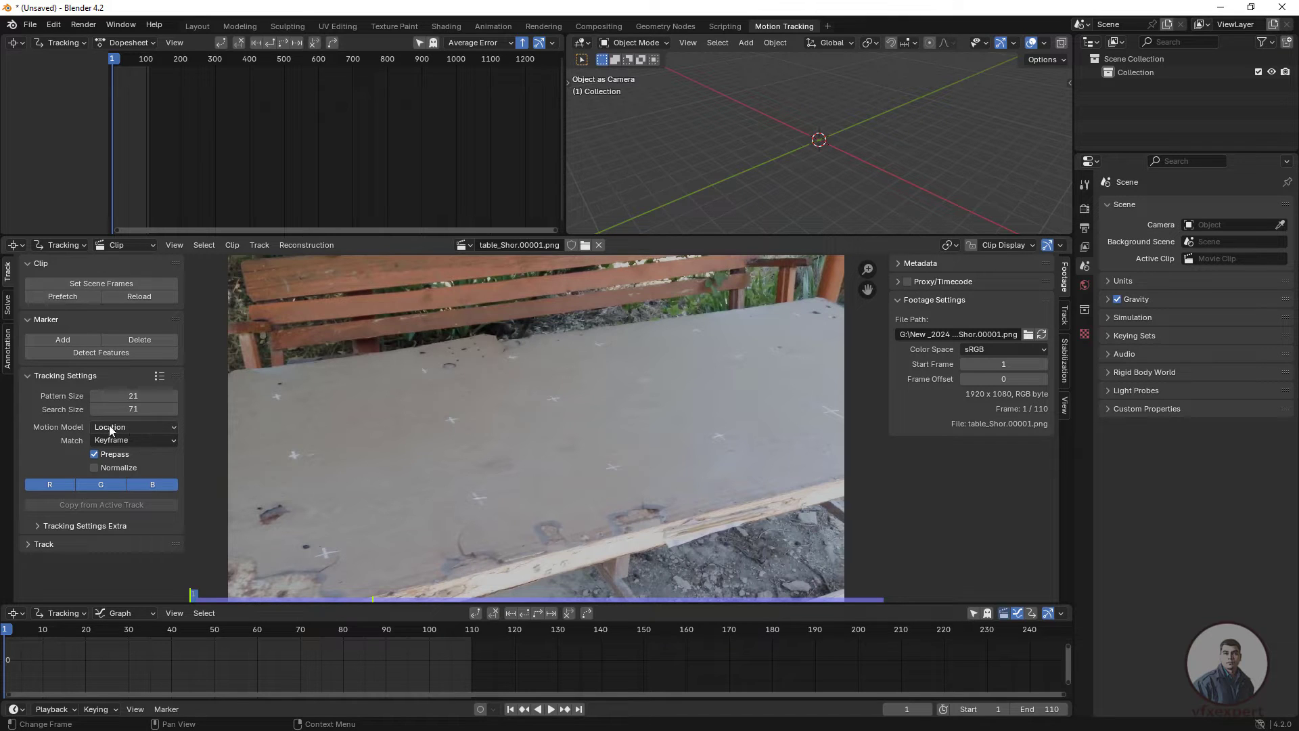
Step: Set the tracking motion model to Affine and the match option to Previous frame
{"action": "left_click", "coordinate": [165, 424]}
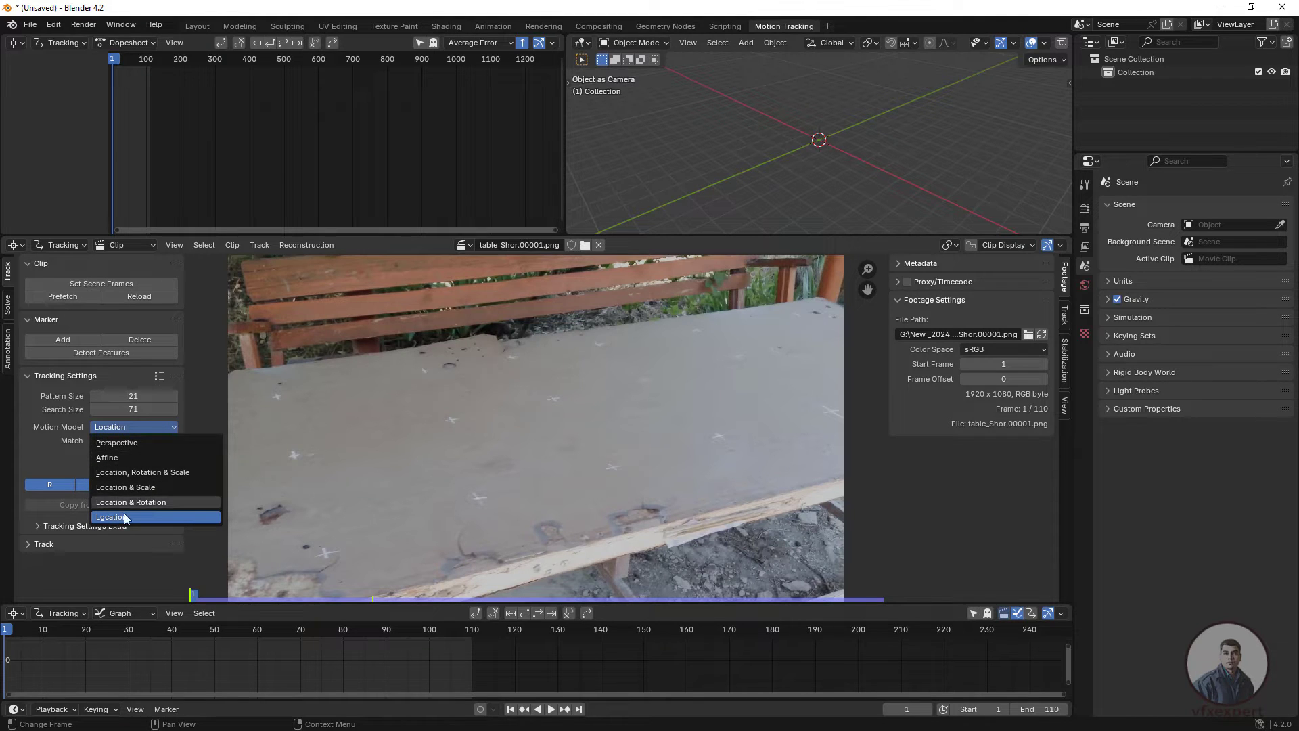
{"action": "left_click", "coordinate": [109, 458]}
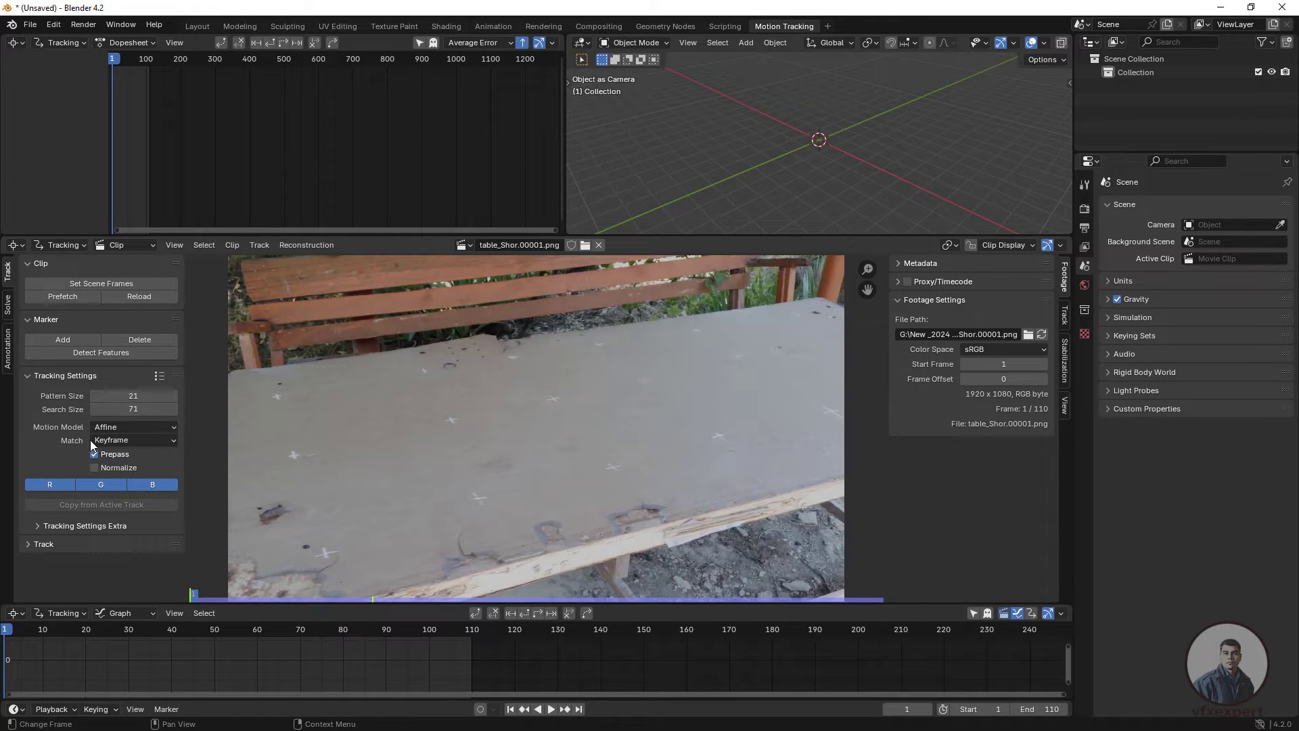
{"action": "left_click", "coordinate": [145, 440]}
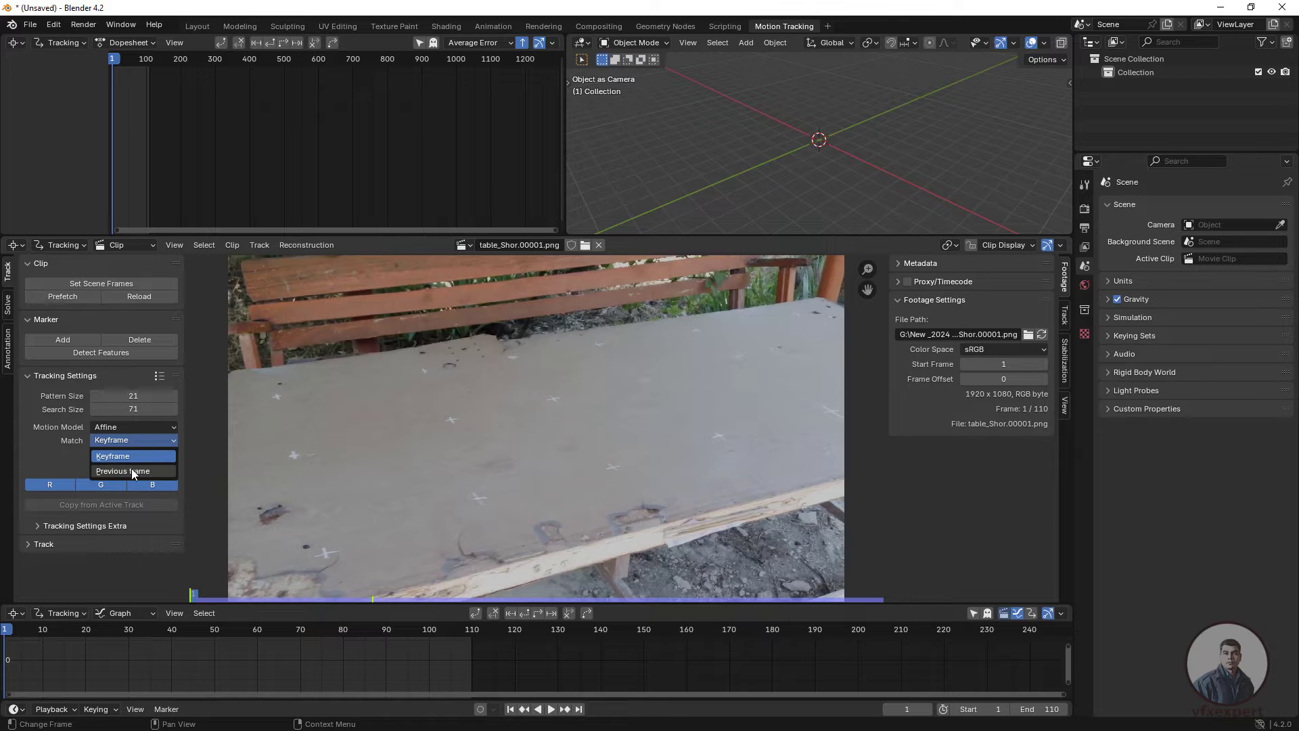
{"action": "left_click", "coordinate": [132, 469]}
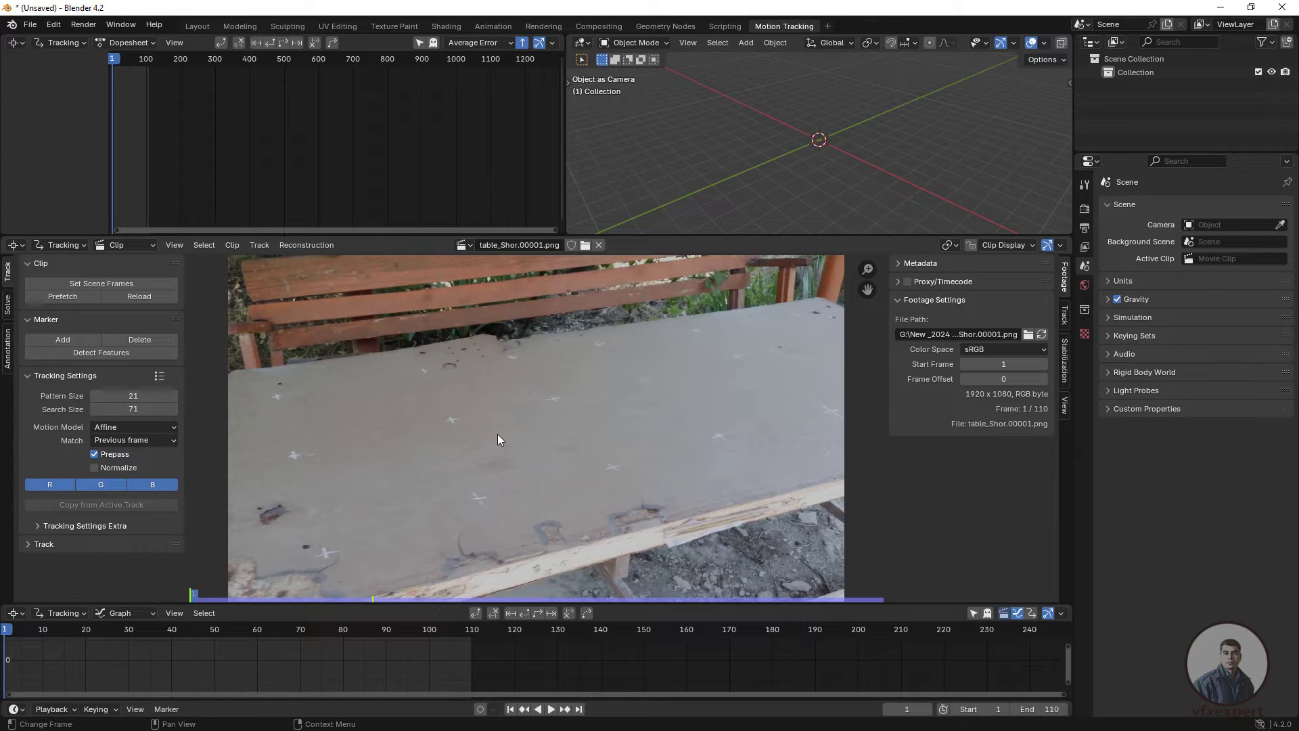
Step: Add a tracking marker on a white cross on the tabletop, display its search area, and enlarge the marker to enclose the cross
{"action": "left_click", "coordinate": [452, 421], "text": "ctrl"}
{"action": "scroll", "coordinate": [450, 422], "scroll_direction": "up", "scroll_amount": 5}
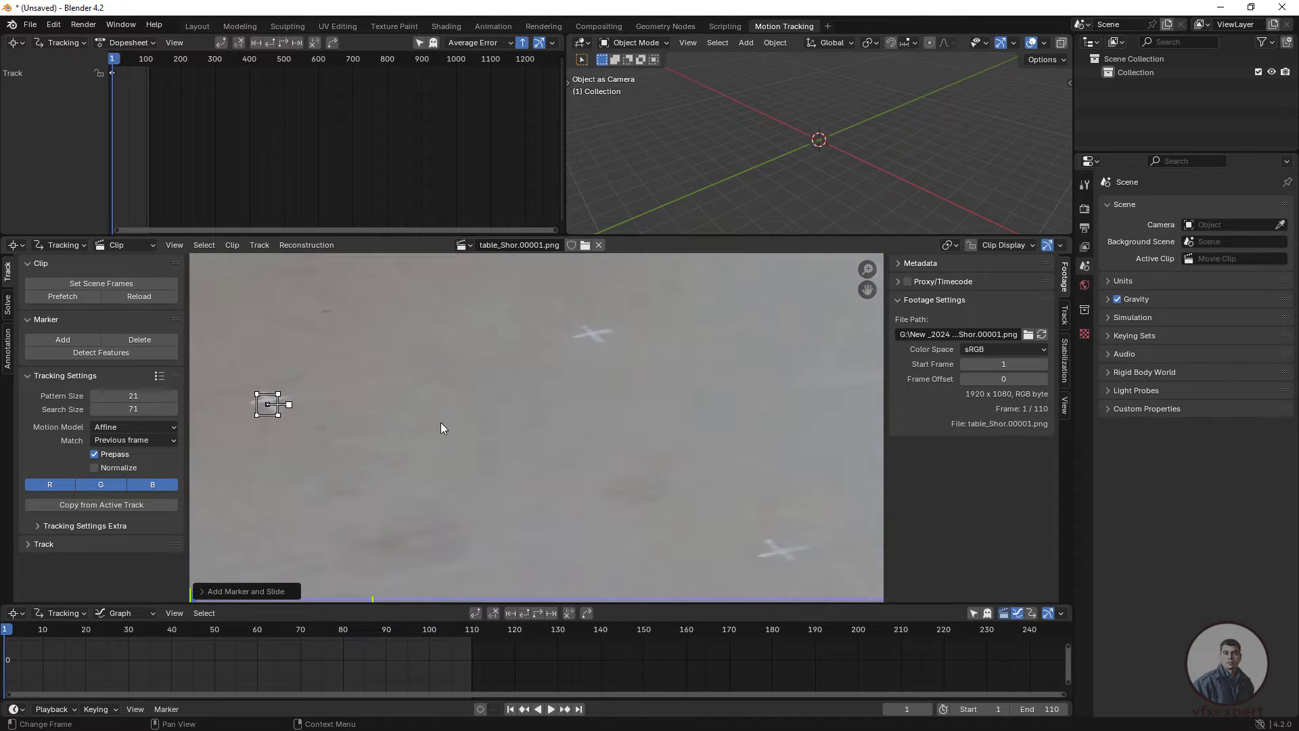
{"action": "middle_click_drag", "start_coordinate": [433, 436], "coordinate": [452, 426]}
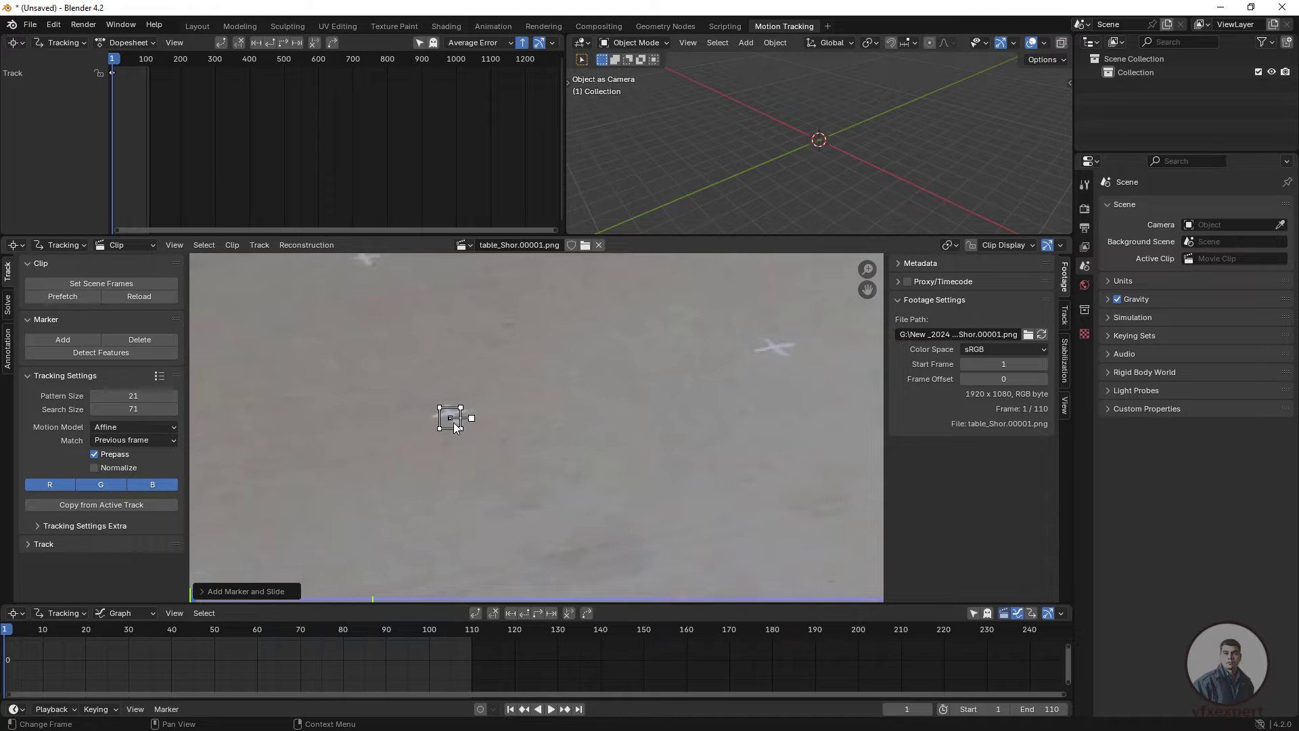
{"action": "key", "text": "alt+s"}
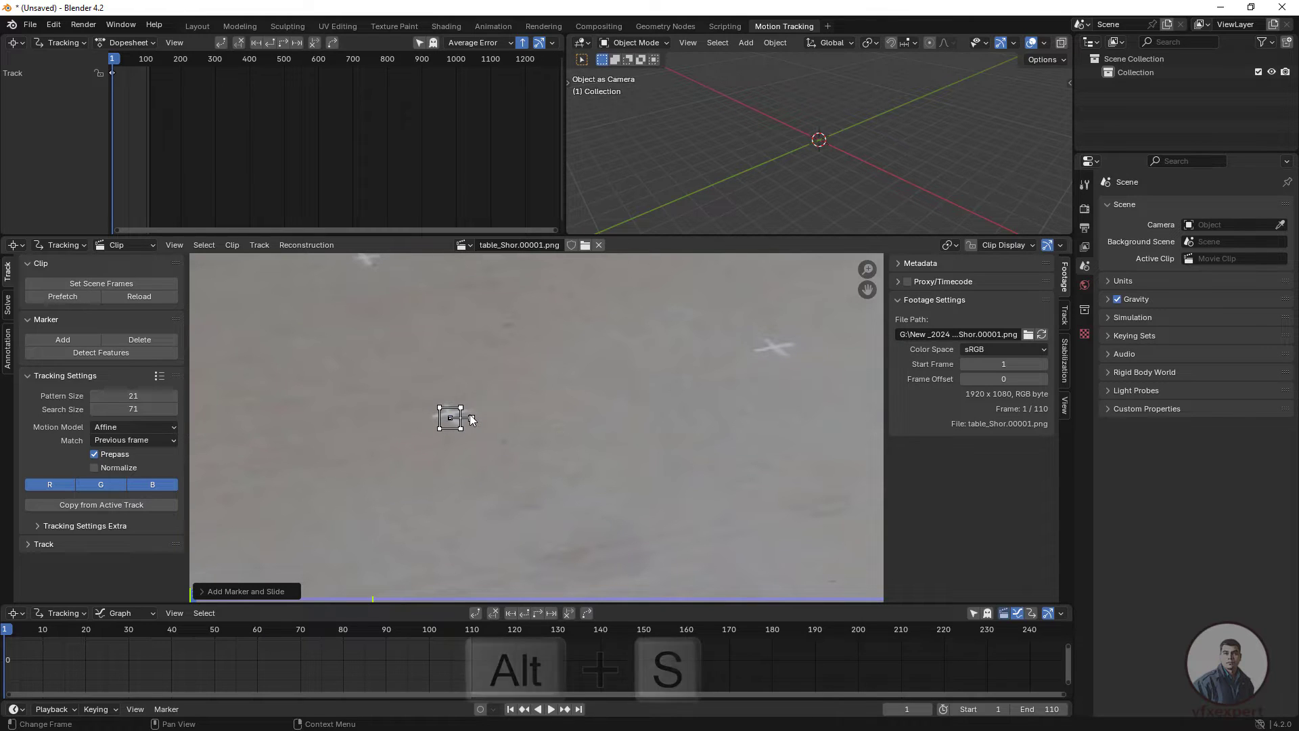
{"action": "key", "text": "Escape"}
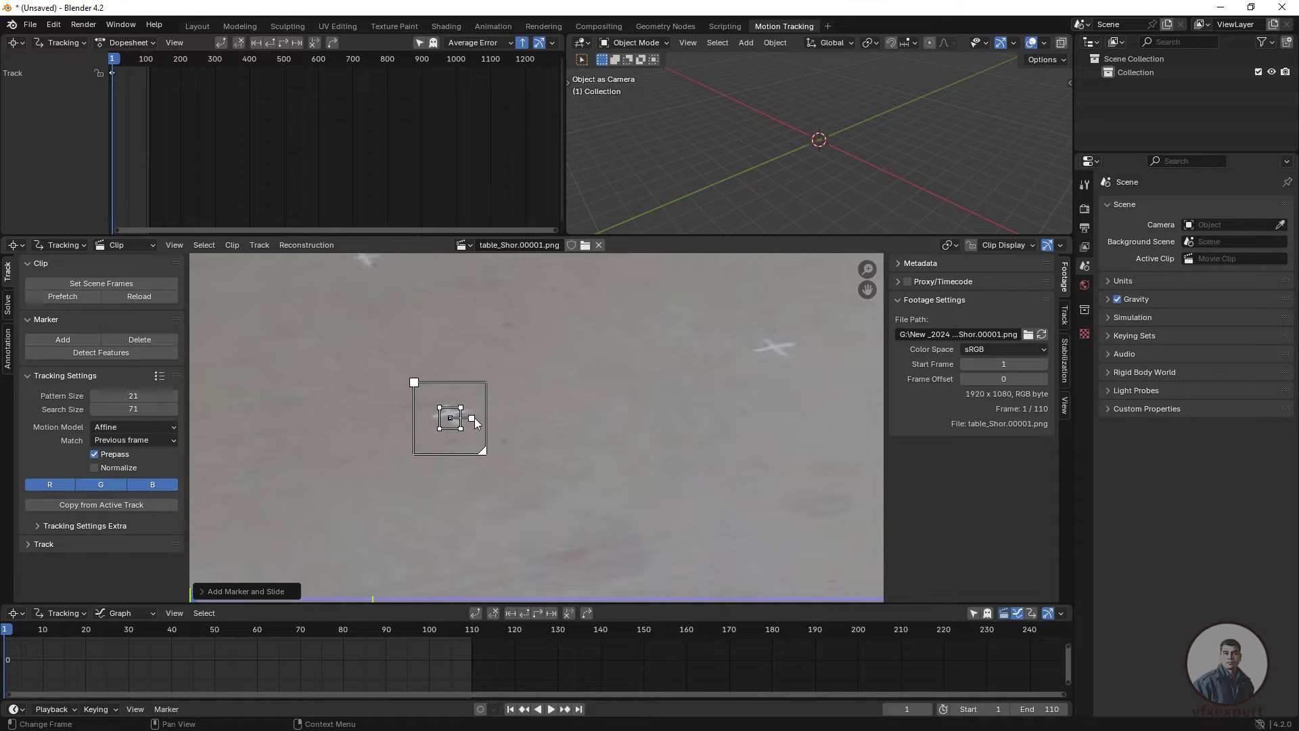
{"action": "key", "text": "s"}
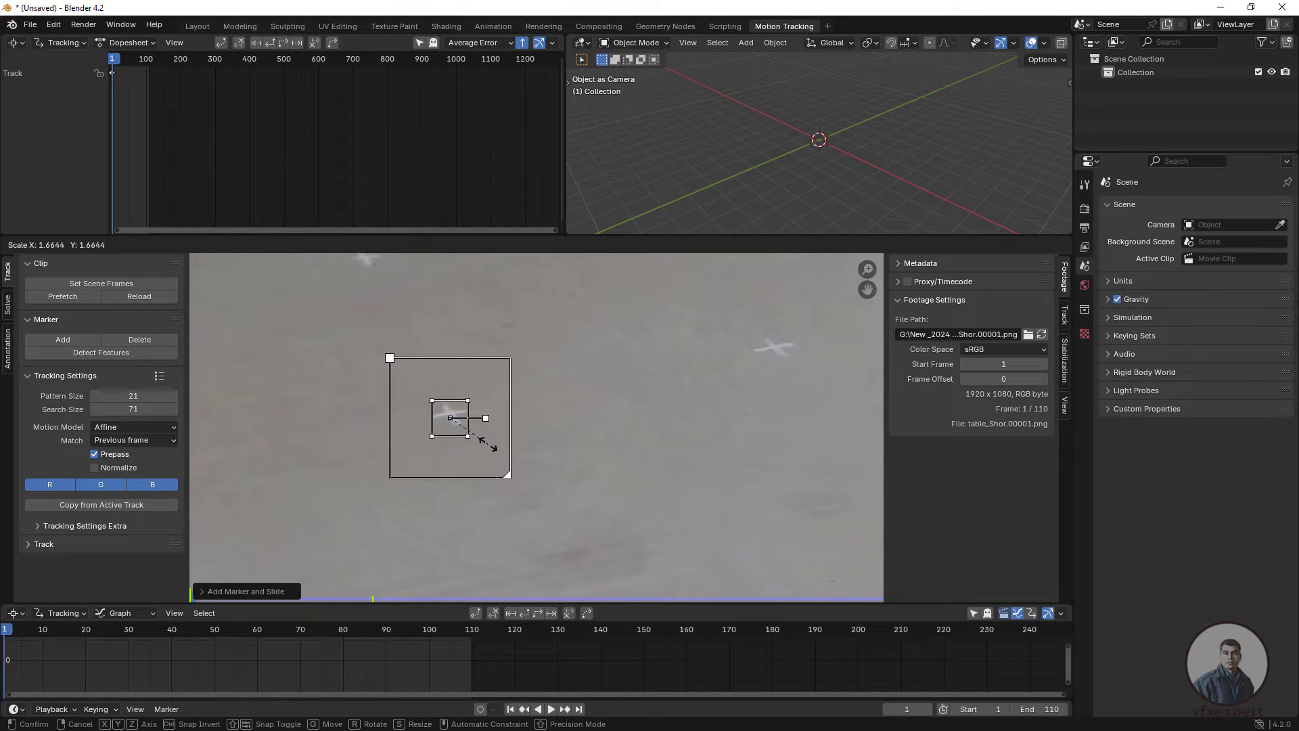
{"action": "left_click", "coordinate": [486, 435]}
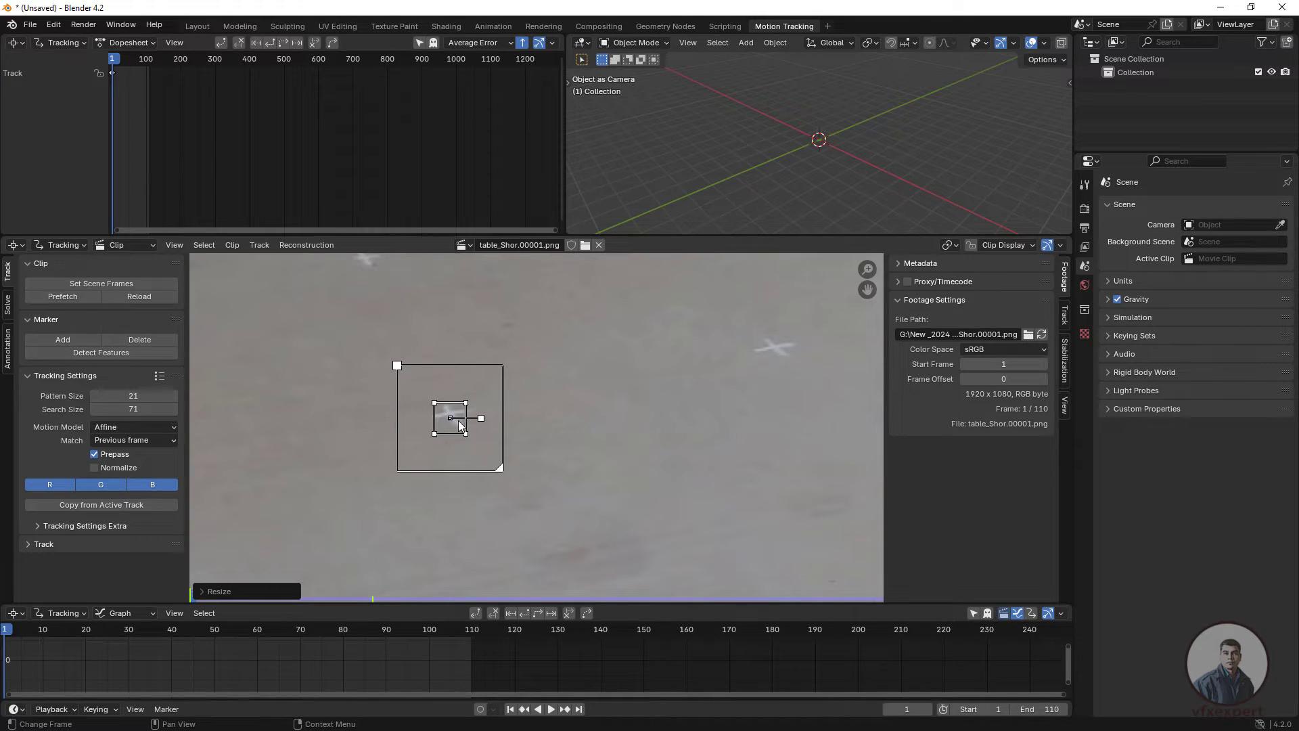
Step: Center the marker on the white cross, checking its position in the track preview
{"action": "scroll", "coordinate": [505, 433], "scroll_direction": "down", "scroll_amount": 1}
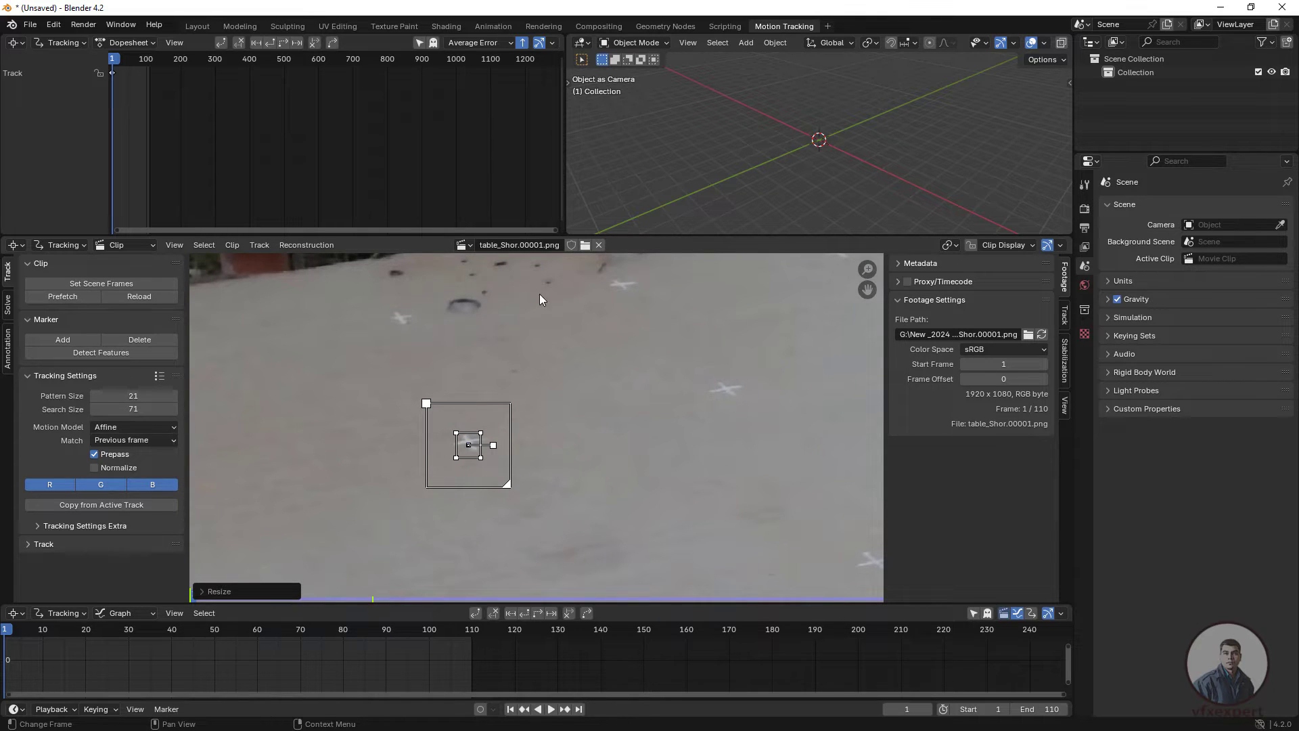
{"action": "scroll", "coordinate": [474, 445], "scroll_direction": "up", "scroll_amount": 3}
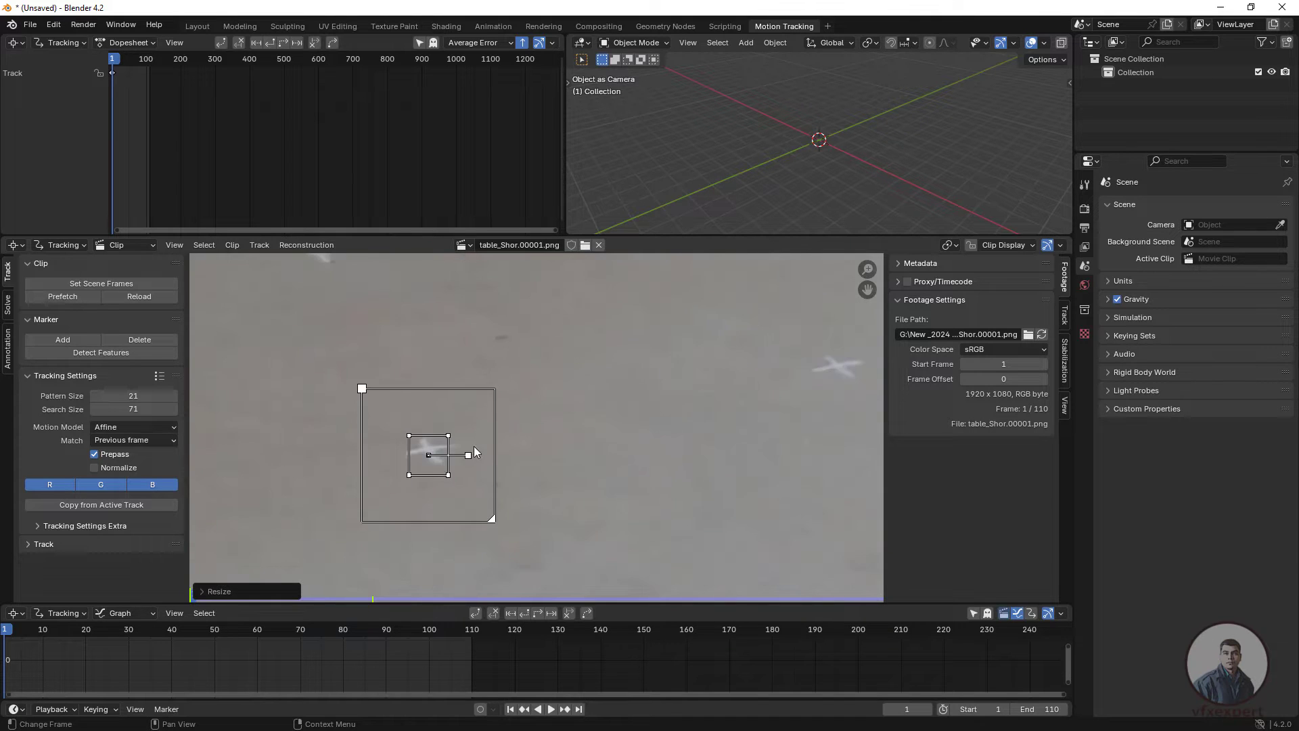
{"action": "middle_click_drag", "start_coordinate": [405, 463], "coordinate": [477, 445]}
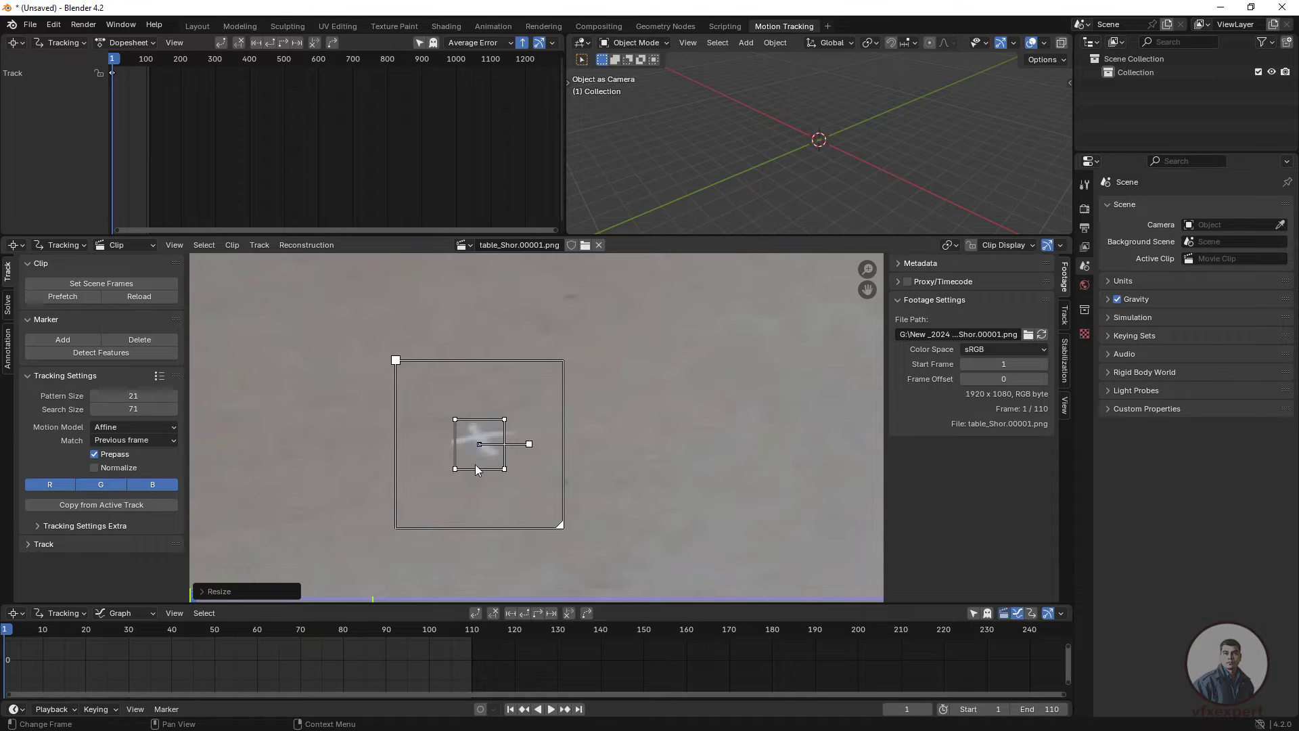
{"action": "key", "text": "s"}
{"action": "mouse_move", "coordinate": [477, 470]}
{"action": "left_mouse_down"}
{"action": "mouse_move", "coordinate": [492, 450]}
{"action": "mouse_move", "coordinate": [452, 455]}
{"action": "mouse_move", "coordinate": [484, 481]}
{"action": "mouse_move", "coordinate": [477, 458]}
{"action": "left_mouse_up"}
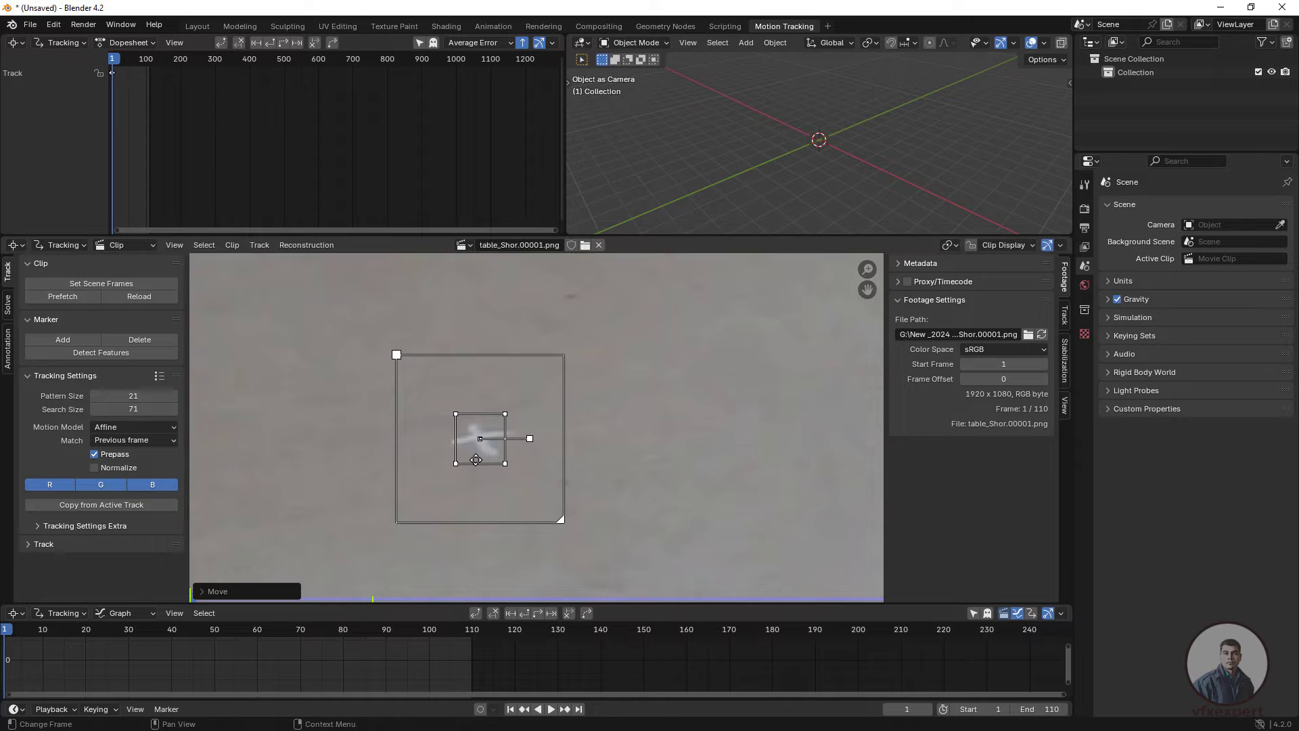
{"action": "left_click", "coordinate": [1065, 316]}
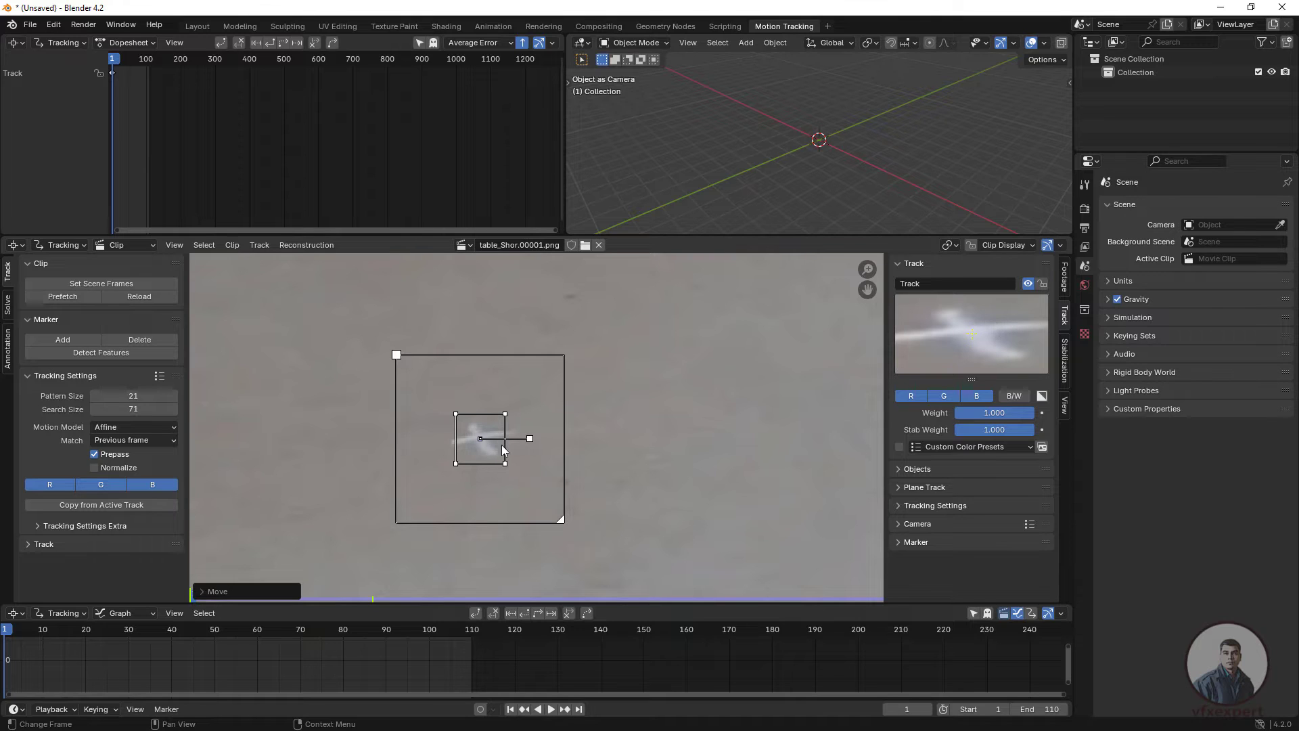
{"action": "left_click_drag", "start_coordinate": [501, 444], "coordinate": [499, 443]}
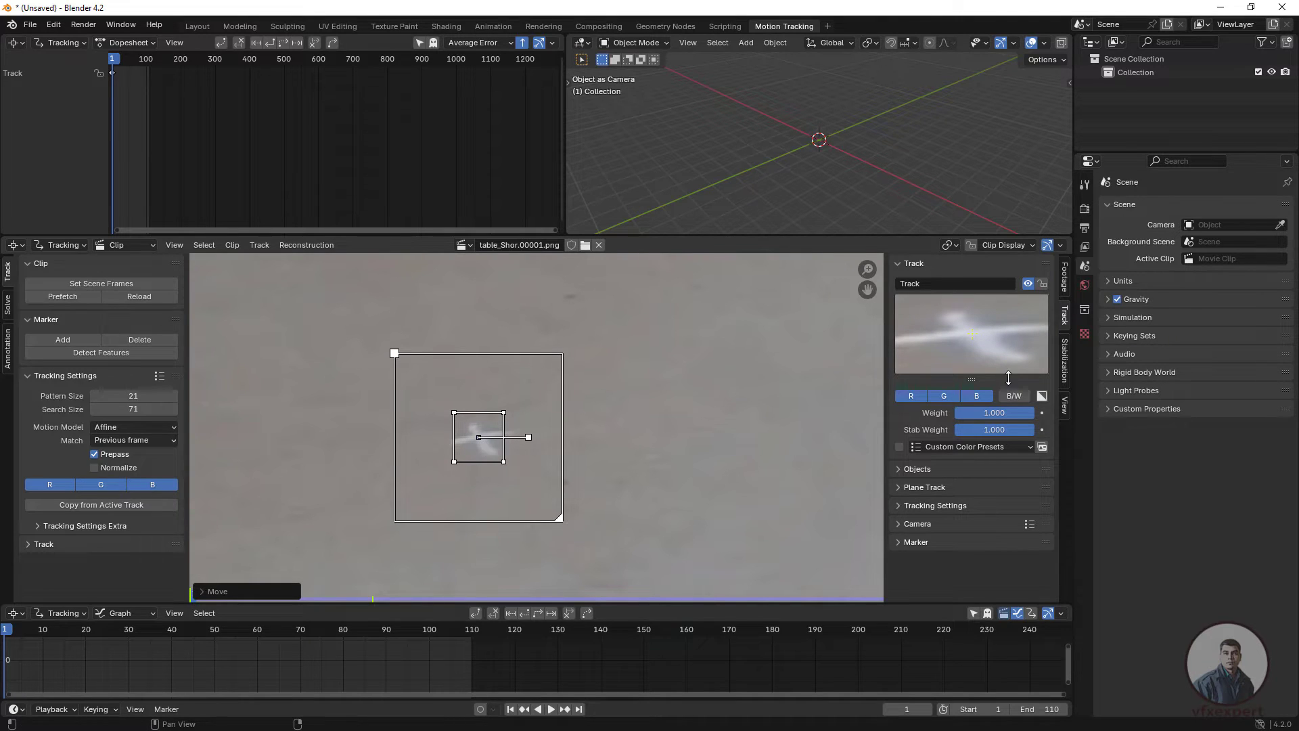
{"action": "left_click_drag", "start_coordinate": [1008, 378], "coordinate": [1008, 386]}
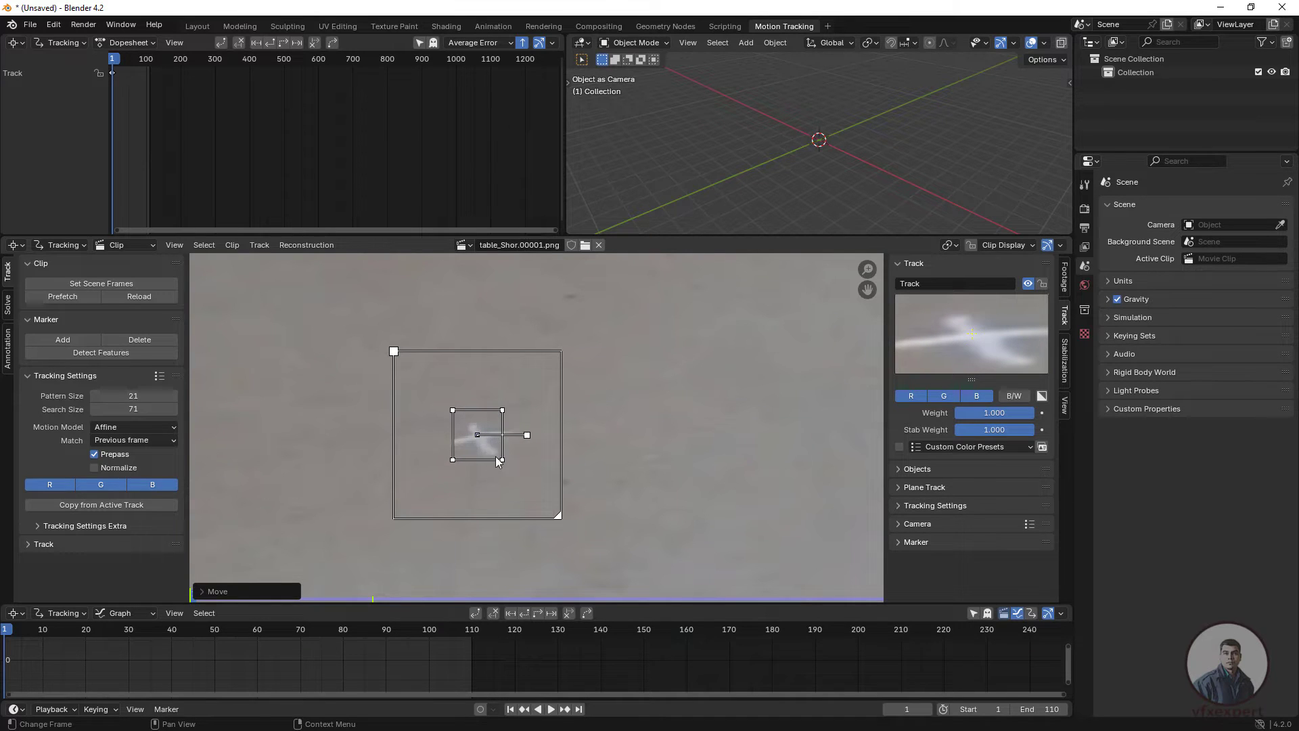
Step: Delete the marker on the white cross and go to frame 48
{"action": "key", "text": "x"}
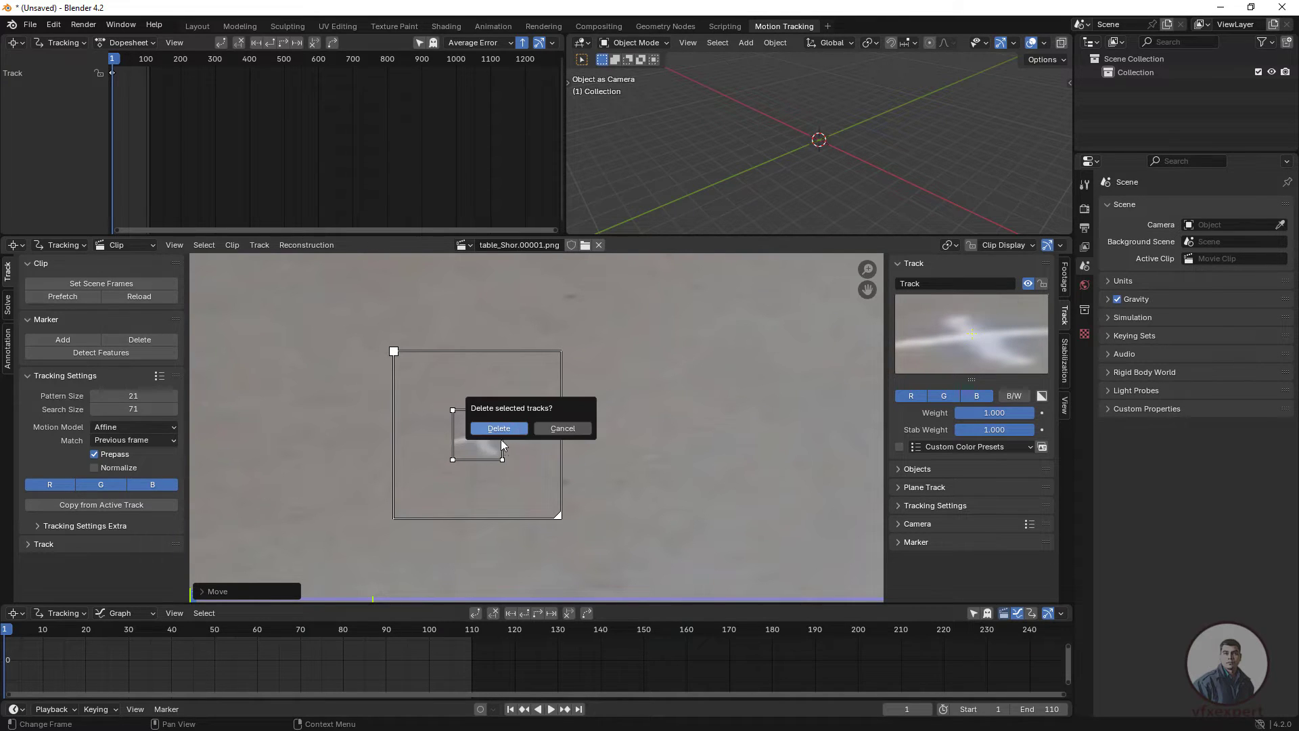
{"action": "left_click", "coordinate": [499, 433]}
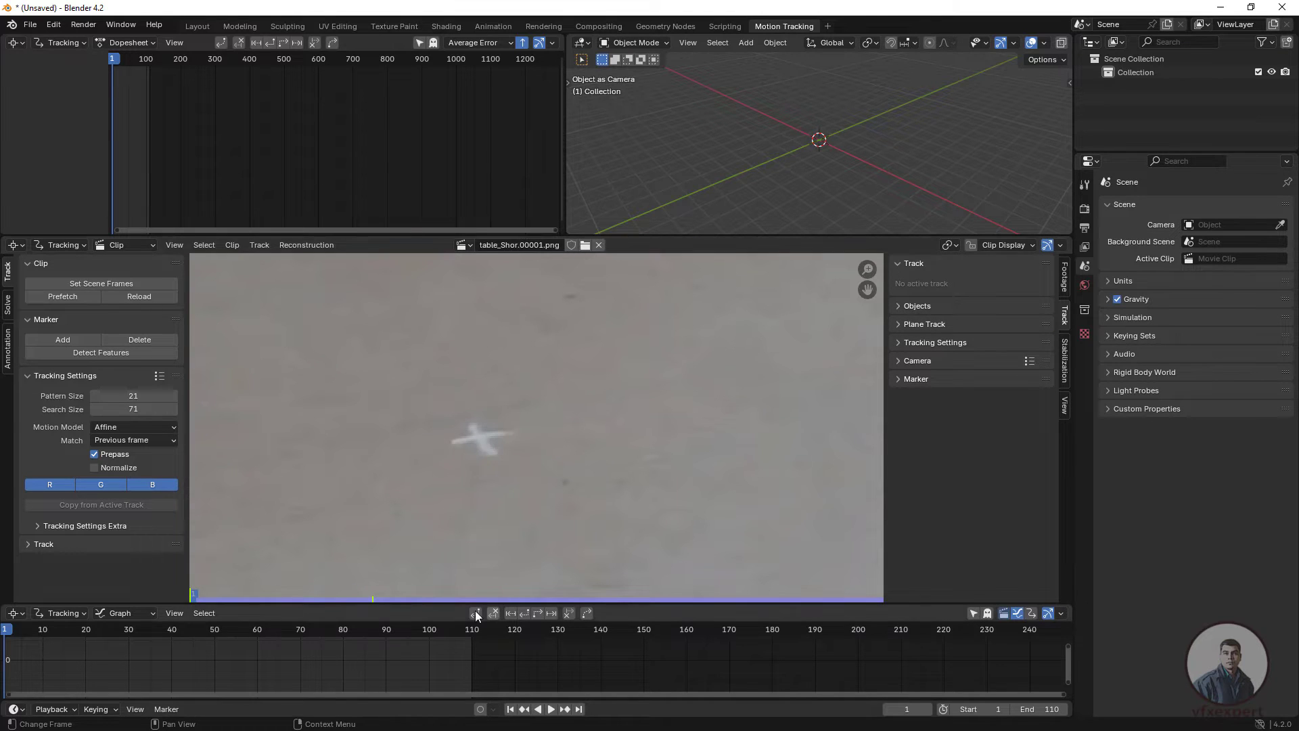
{"action": "left_click_drag", "start_coordinate": [115, 631], "coordinate": [207, 637]}
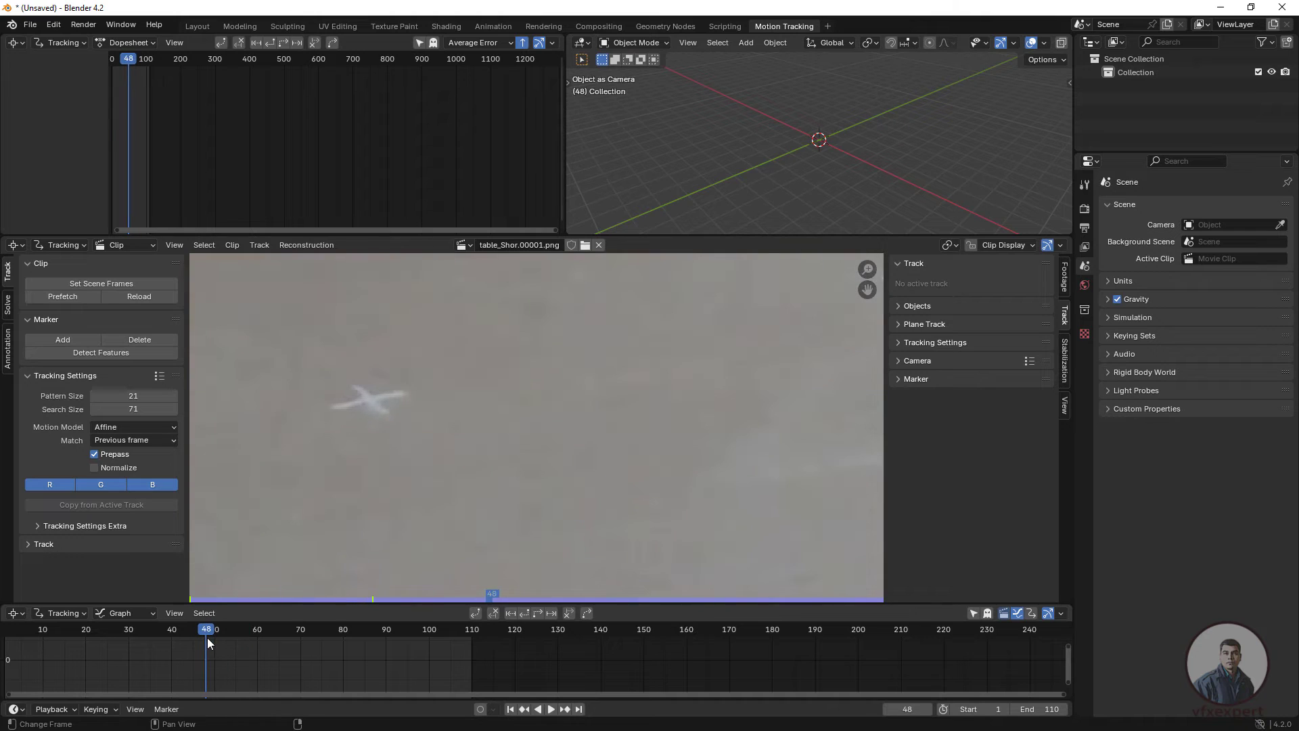
Step: At frame 1, add a tracking marker on the white cross, scaled by 2, with a reduced search area and its center aligned to the cross
{"action": "left_click", "coordinate": [510, 708]}
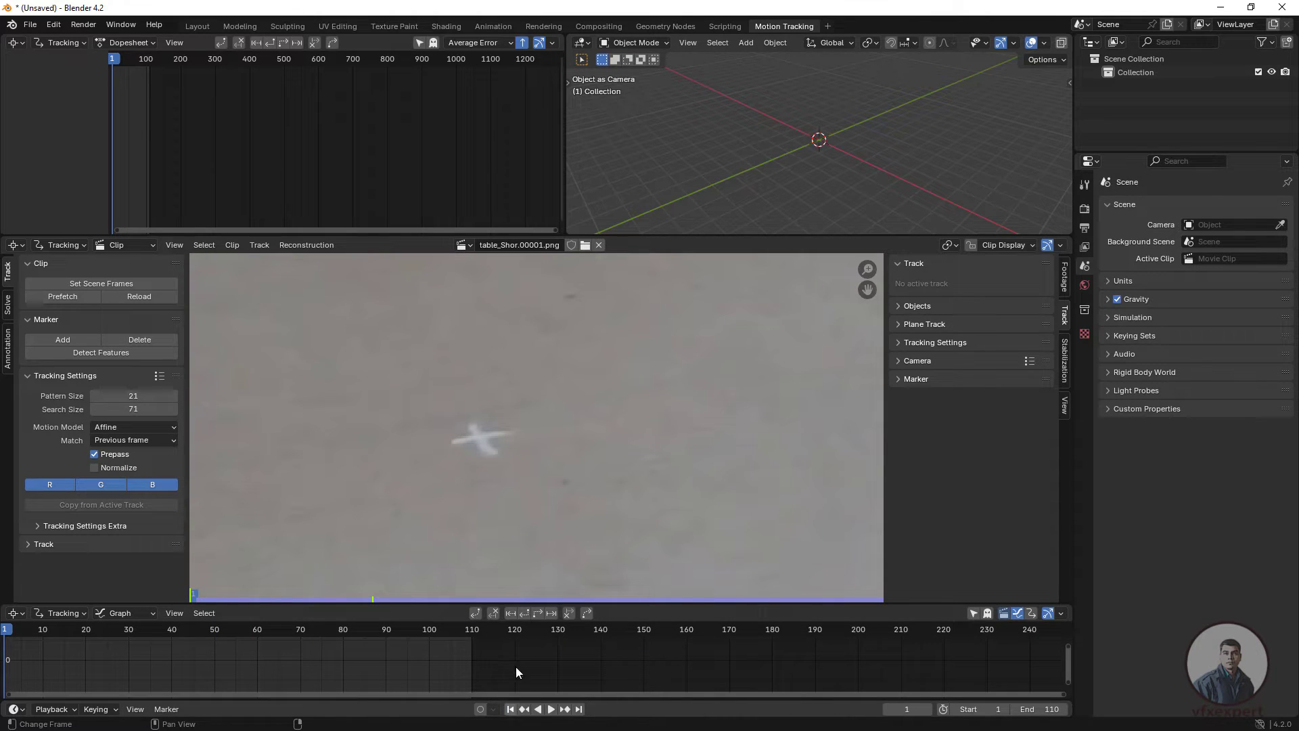
{"action": "left_click", "coordinate": [481, 437], "text": "ctrl"}
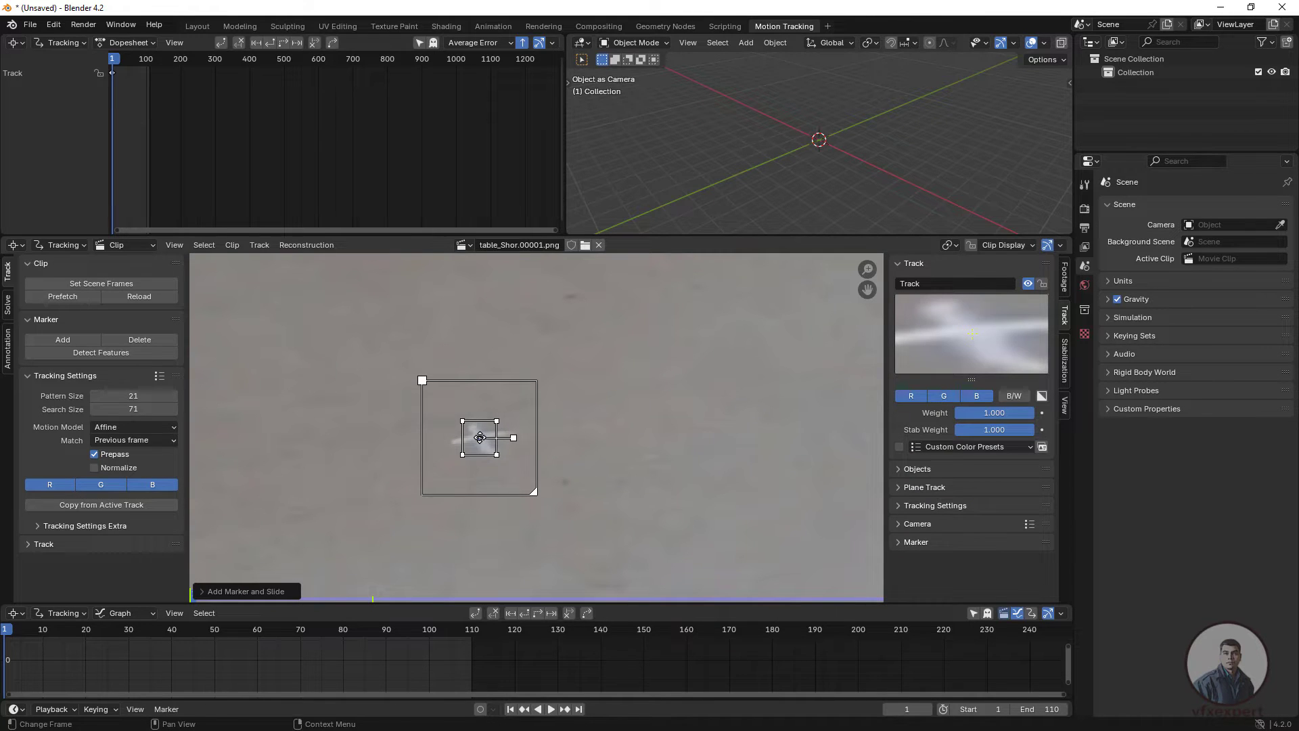
{"action": "key", "text": "s"}
{"action": "key", "text": "2"}
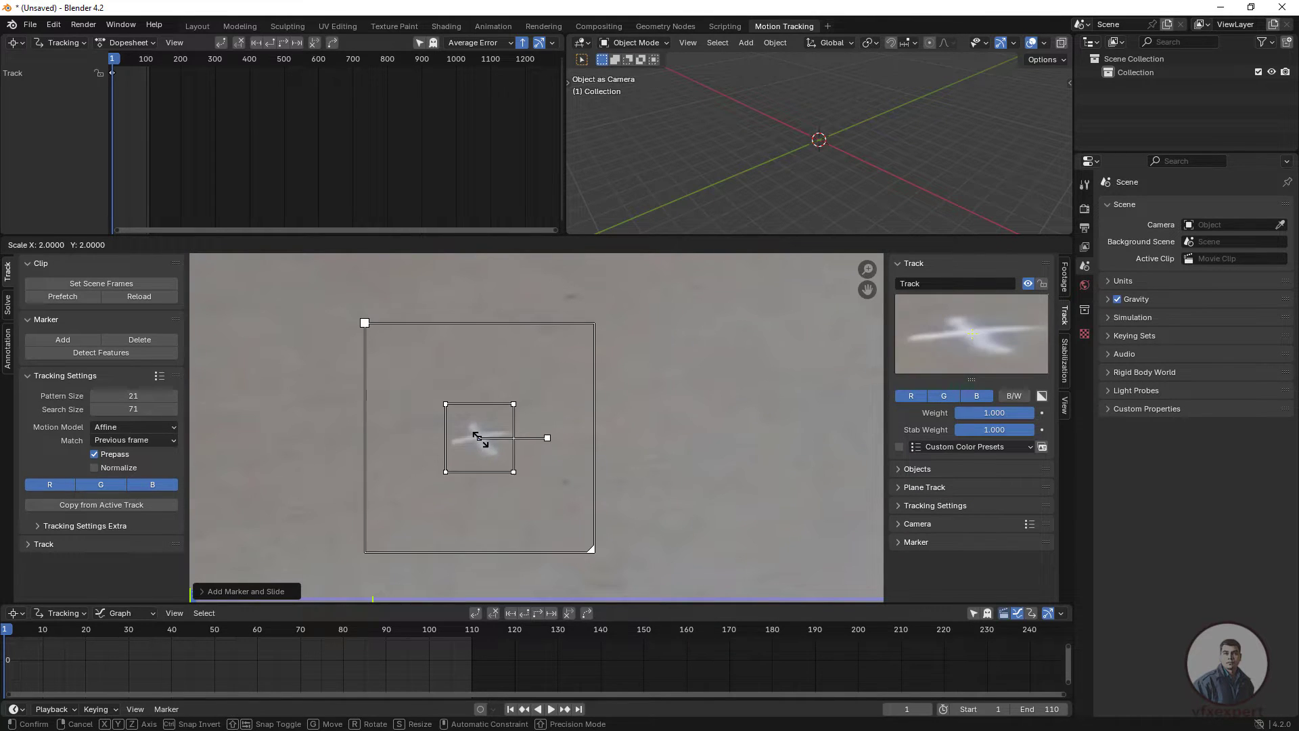
{"action": "key", "text": "Return"}
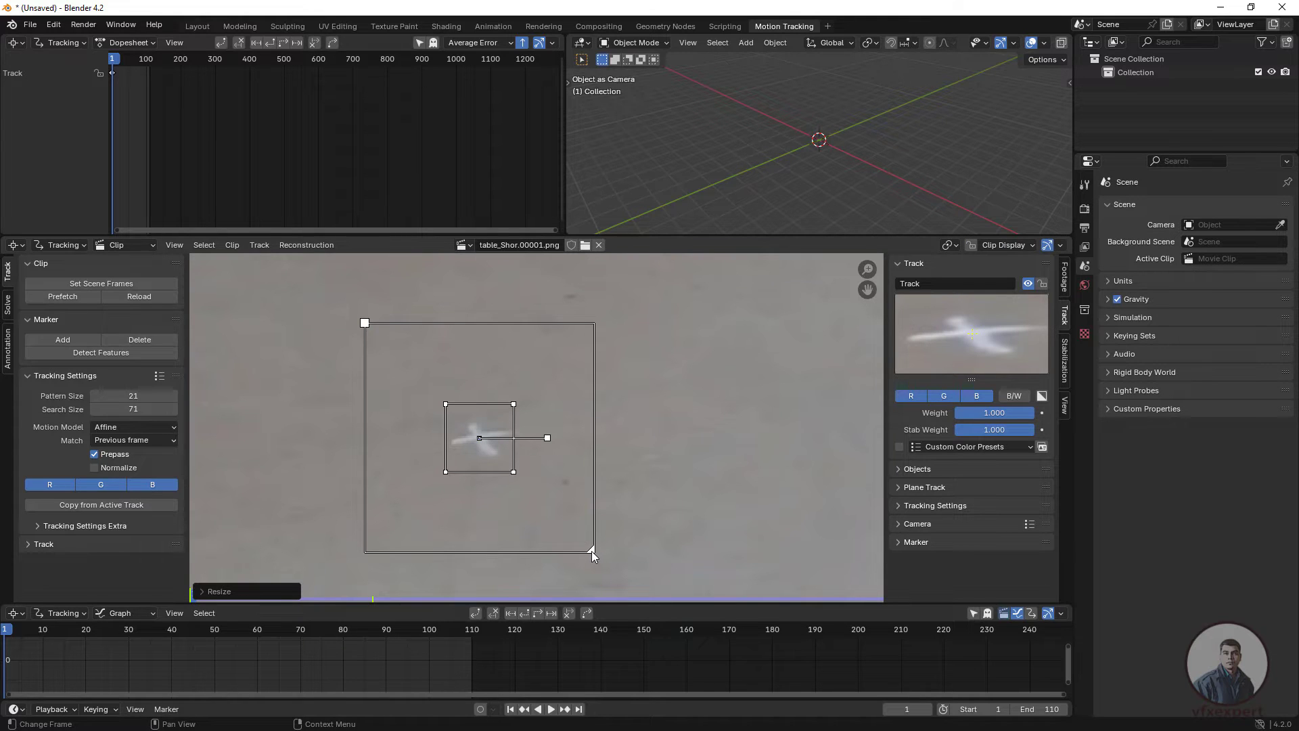
{"action": "left_click_drag", "start_coordinate": [591, 550], "coordinate": [568, 526]}
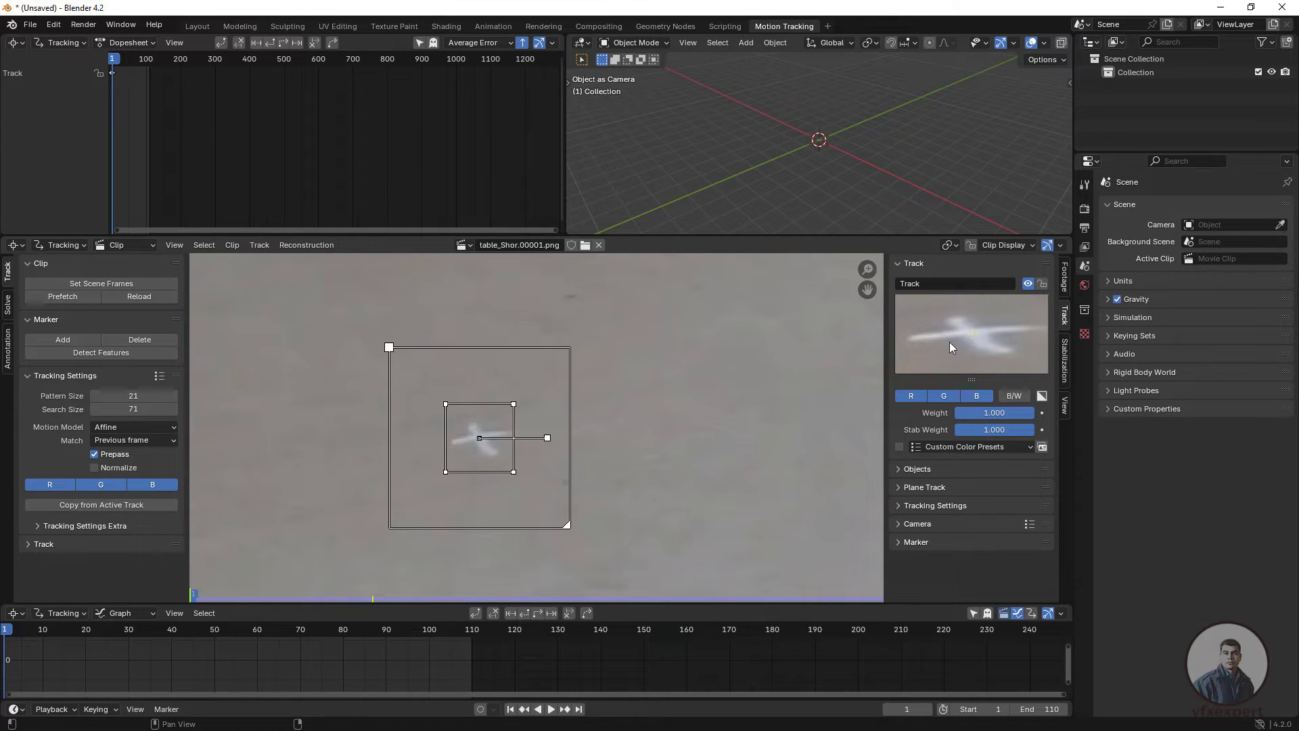
{"action": "left_click_drag", "start_coordinate": [980, 349], "coordinate": [981, 347]}
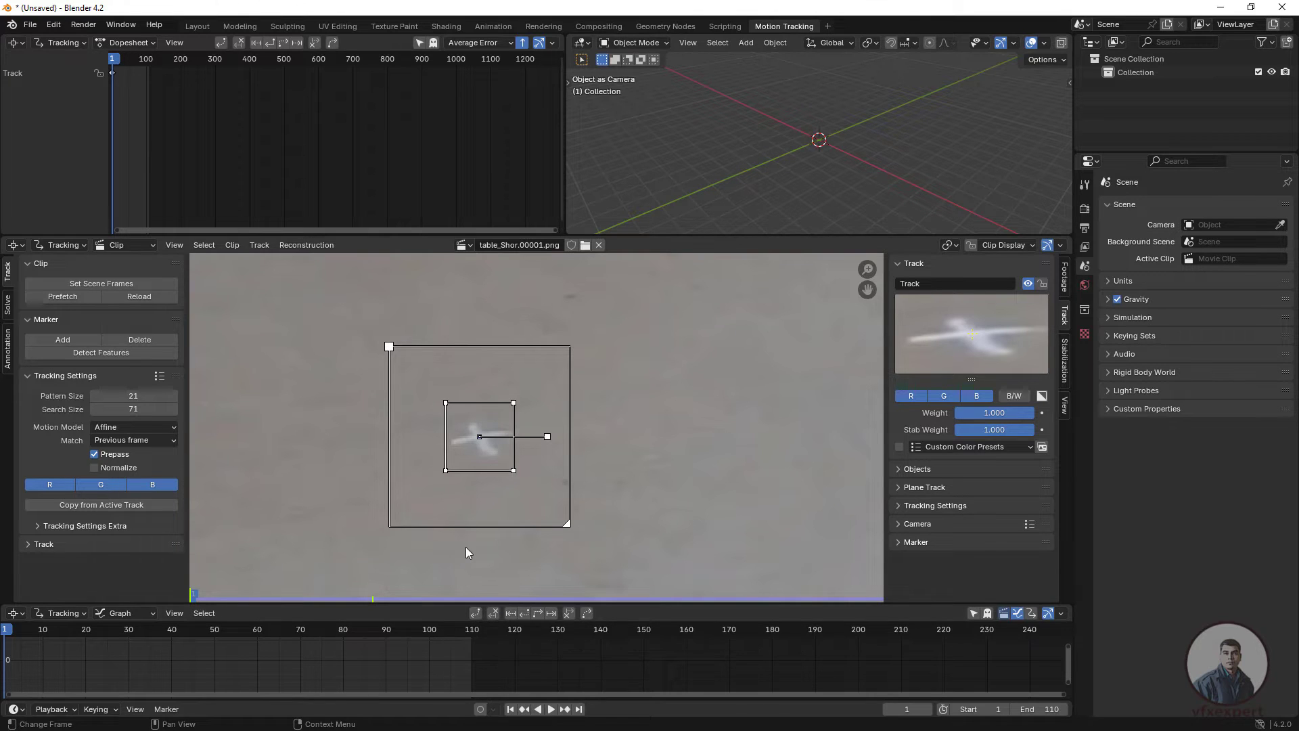
Step: Track the marker on the white cross forward through the clip
{"action": "left_click", "coordinate": [30, 545]}
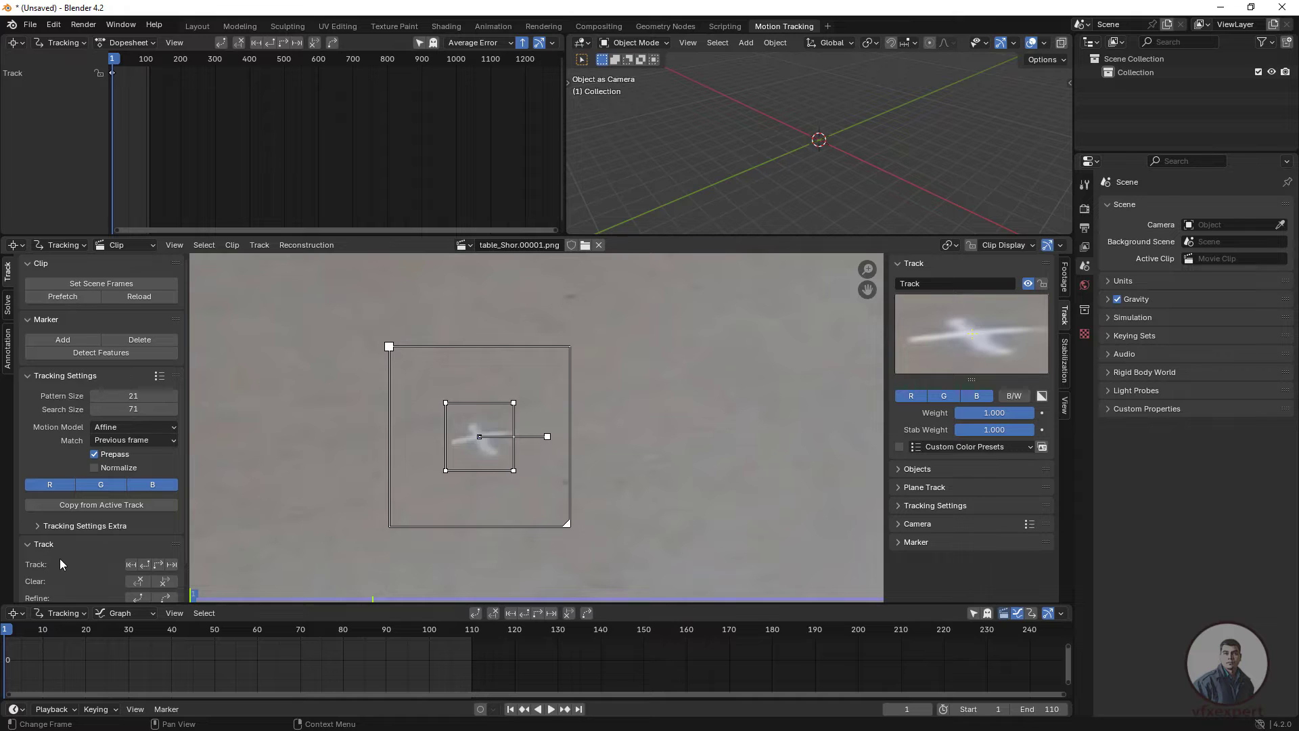
{"action": "scroll", "coordinate": [60, 558], "scroll_direction": "down", "scroll_amount": 2}
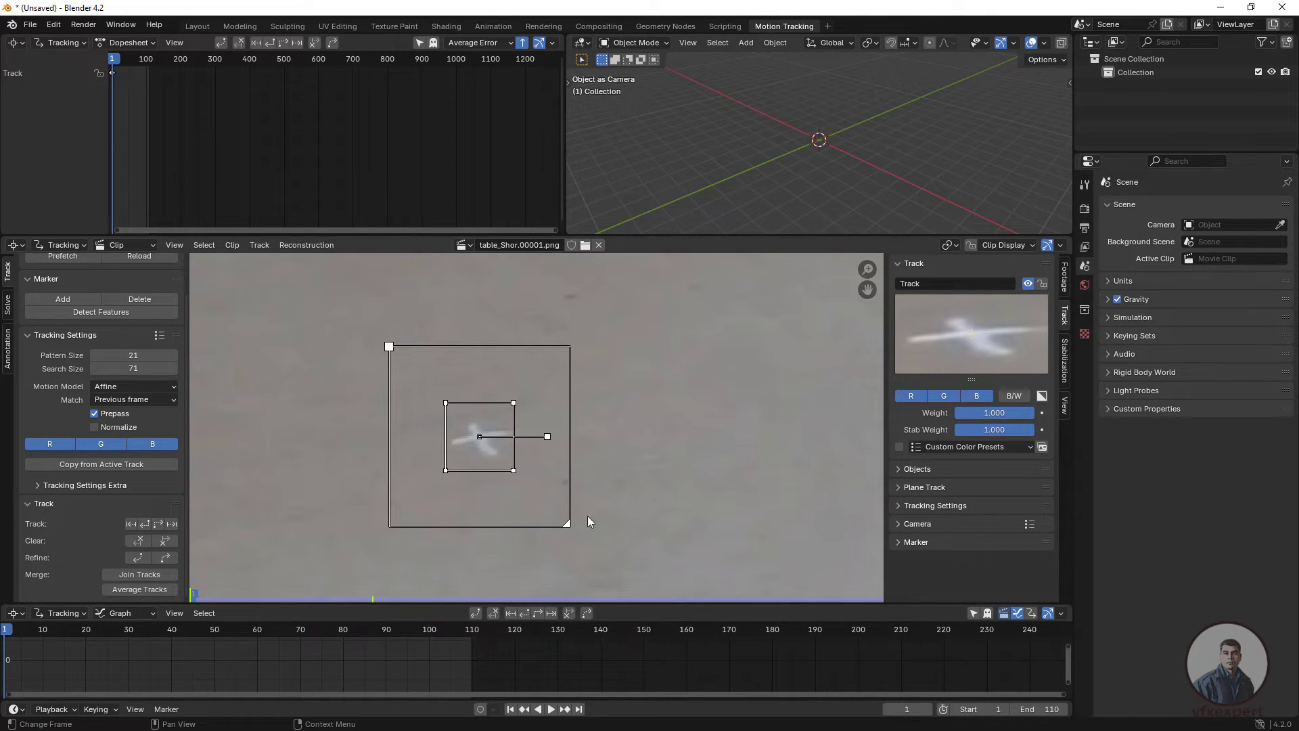
{"action": "left_click", "coordinate": [550, 615]}
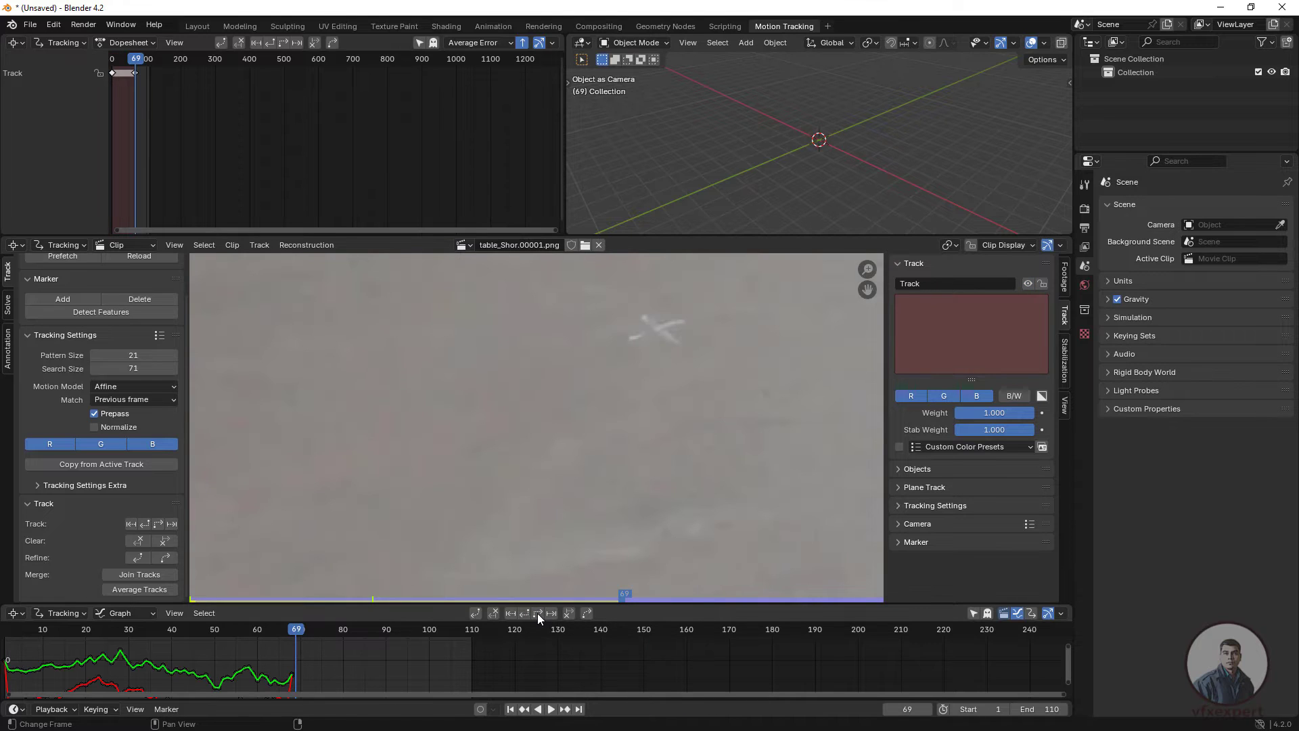
Step: Check the end of the first track near the image edge and clear its path after frame 66
{"action": "scroll", "coordinate": [626, 371], "scroll_direction": "down", "scroll_amount": 5}
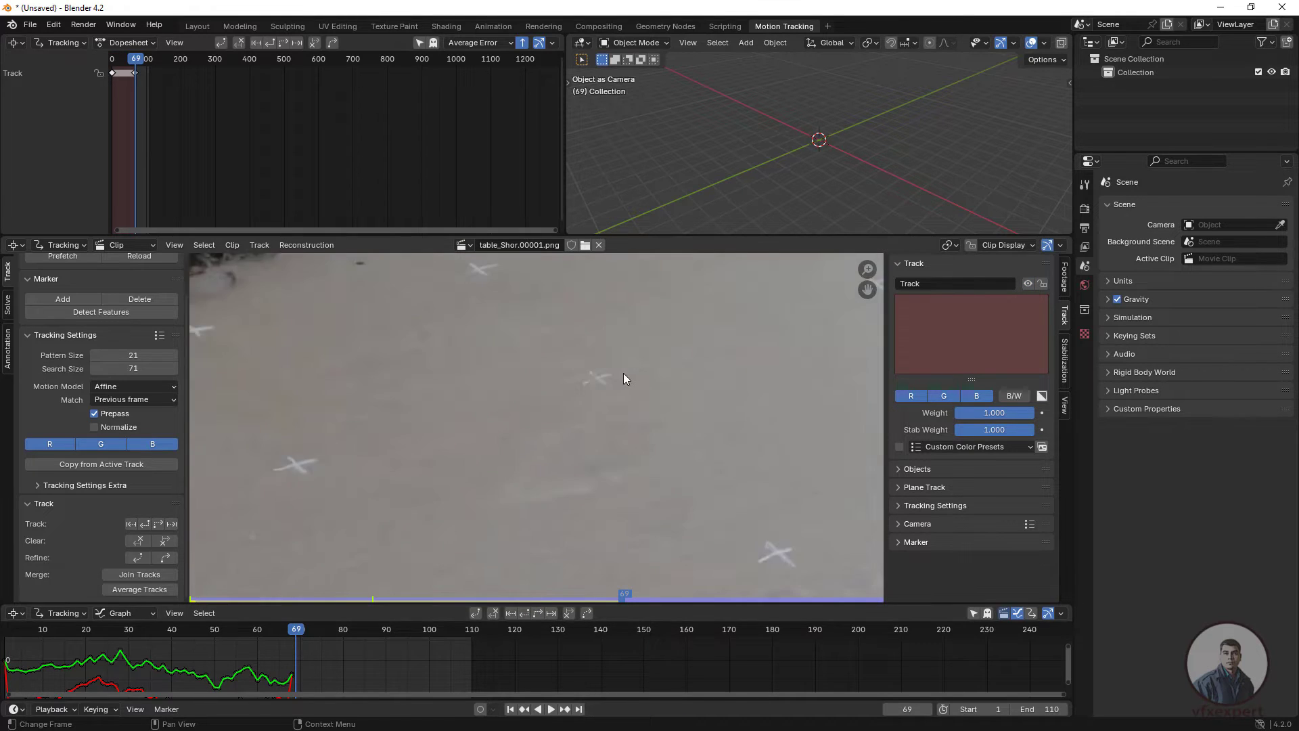
{"action": "middle_click_drag", "start_coordinate": [623, 372], "coordinate": [651, 390]}
{"action": "left_click", "coordinate": [341, 629]}
{"action": "left_click", "coordinate": [295, 629]}
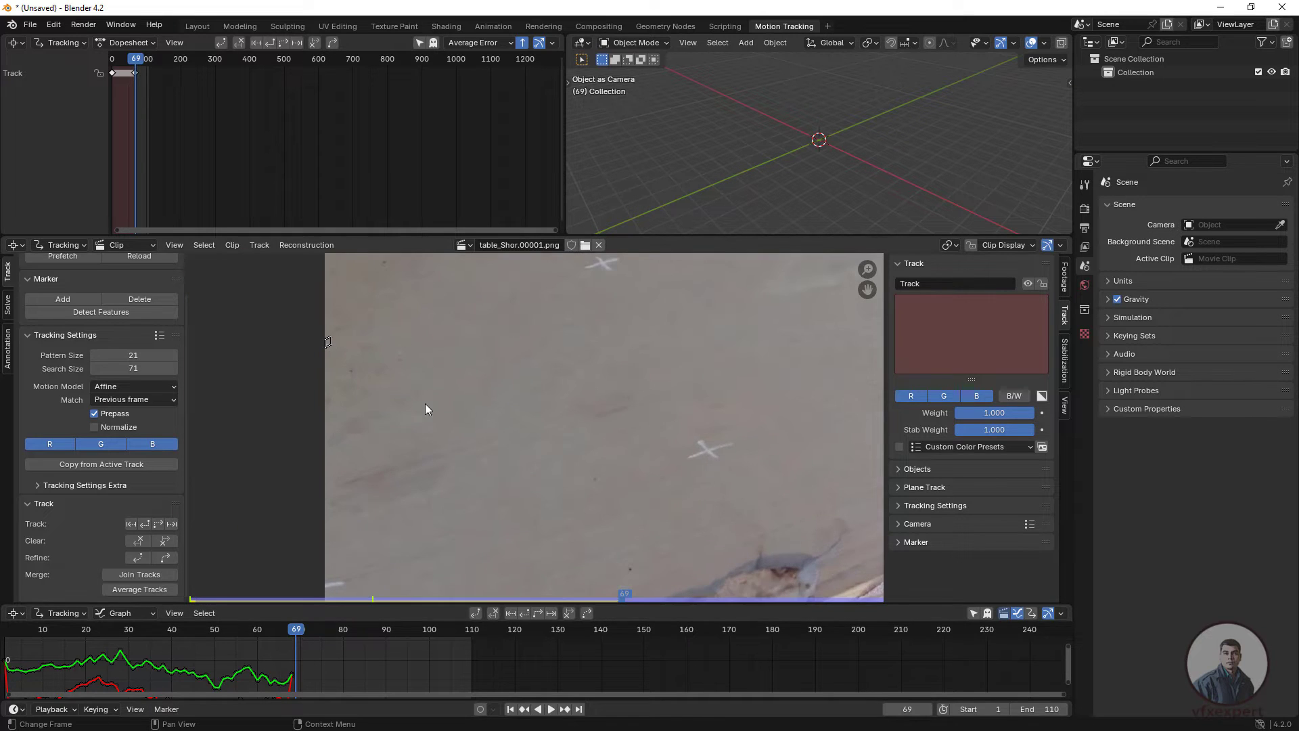
{"action": "middle_click_drag", "start_coordinate": [425, 403], "coordinate": [539, 545]}
{"action": "left_click_drag", "start_coordinate": [296, 629], "coordinate": [281, 631]}
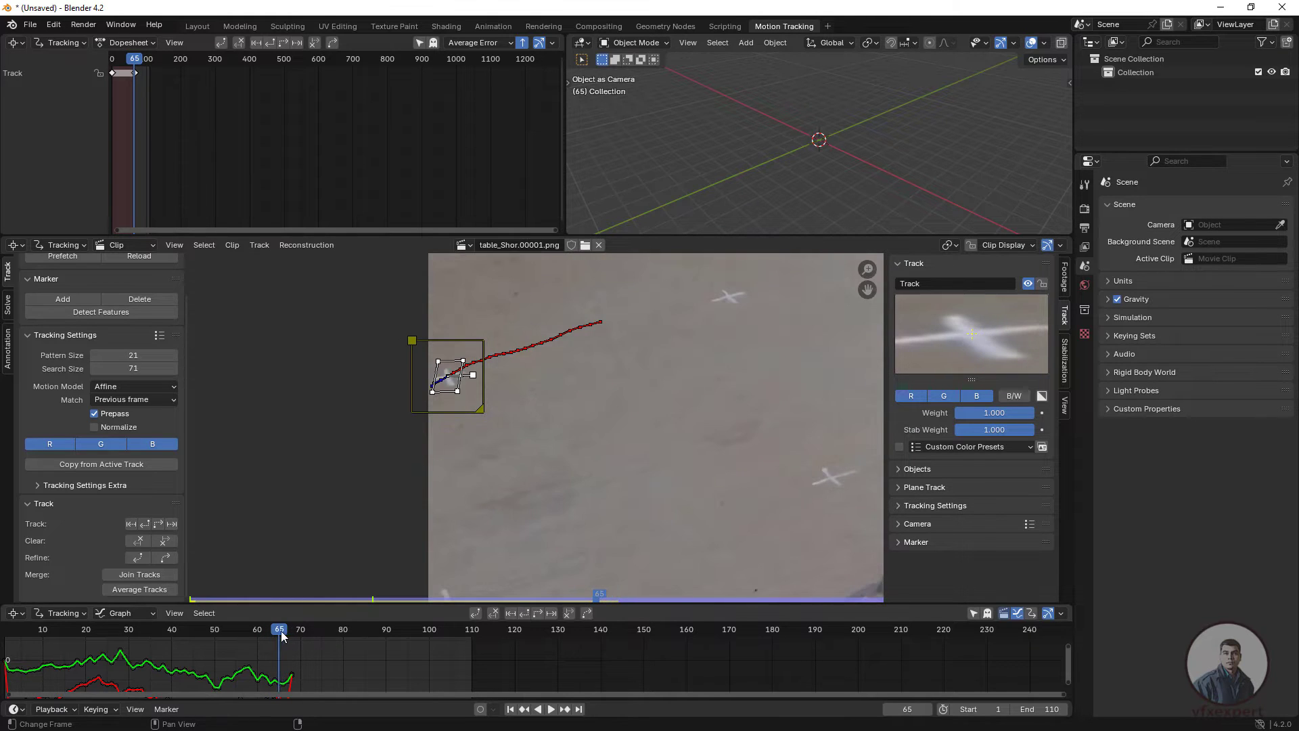
{"action": "scroll", "coordinate": [418, 363], "scroll_direction": "up", "scroll_amount": 2}
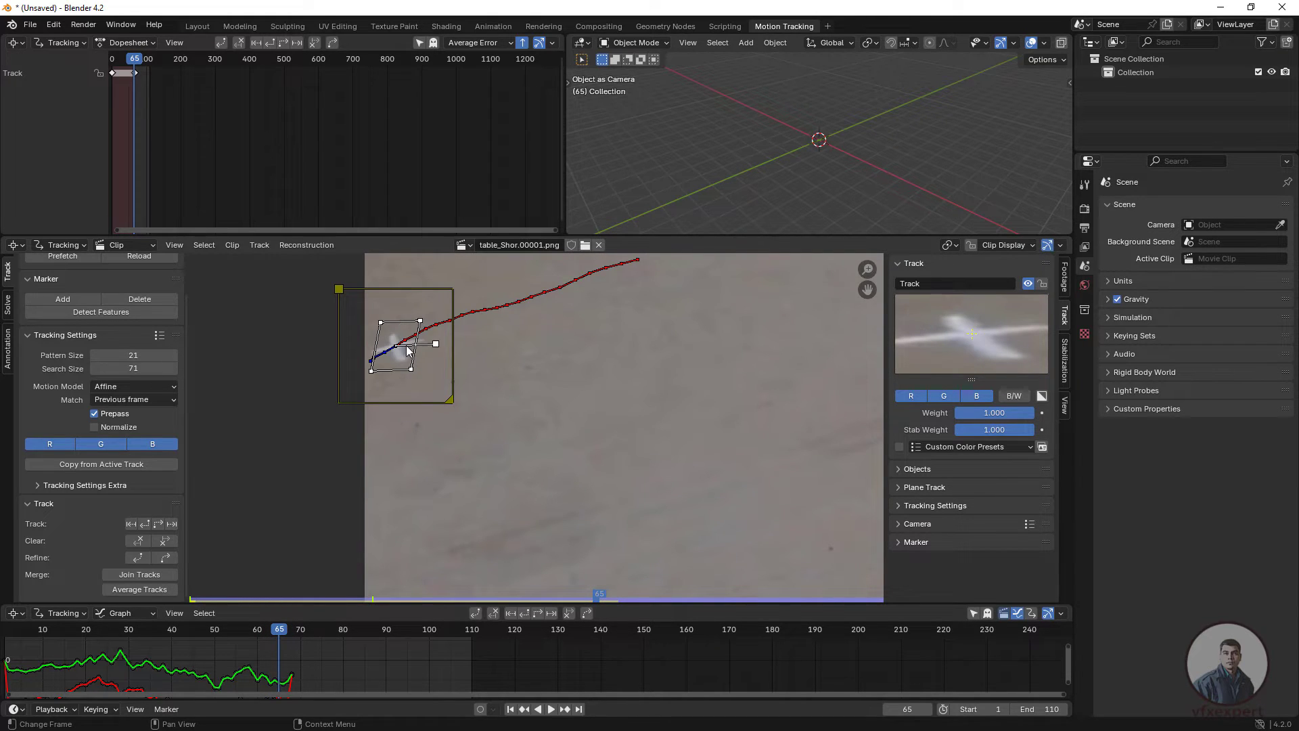
{"action": "left_click", "coordinate": [283, 630]}
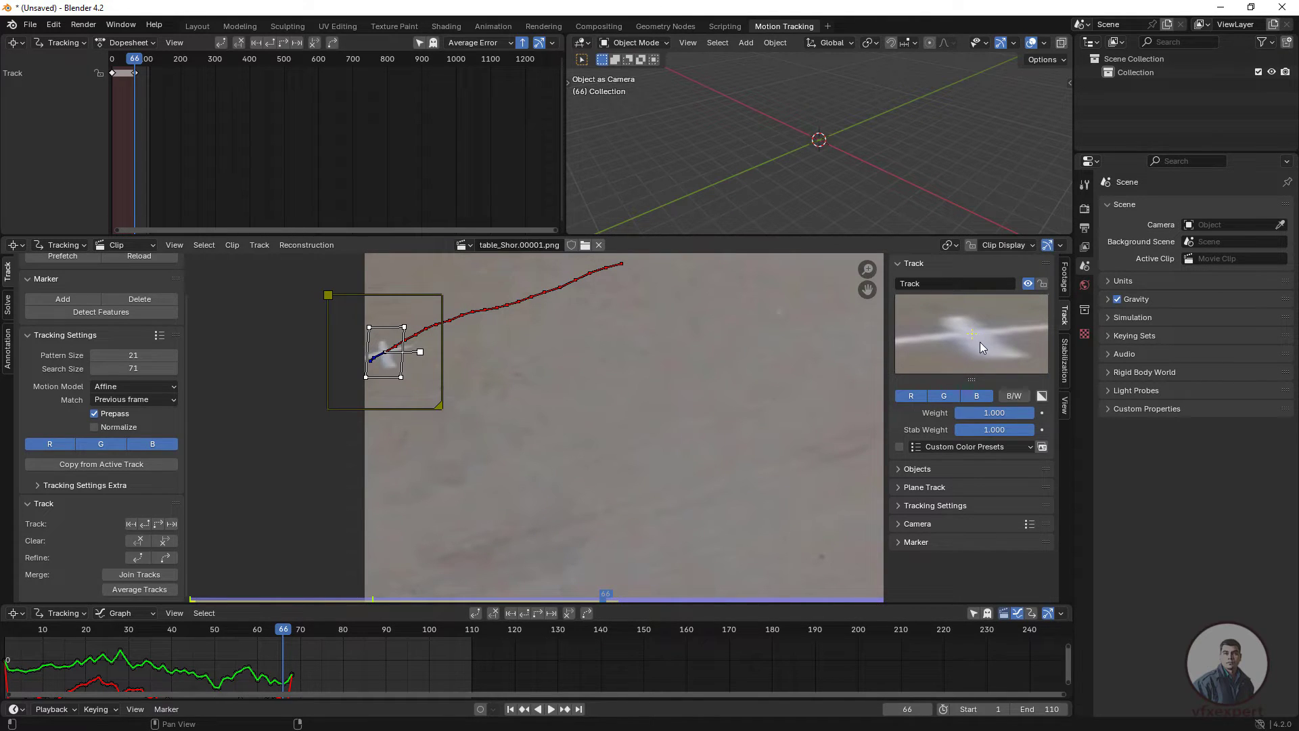
{"action": "left_click", "coordinate": [566, 615]}
Step: At frame 1, add a second marker on the cross to the right of the first, enlarge it around the cross, and center it
{"action": "left_click", "coordinate": [510, 709]}
{"action": "scroll", "coordinate": [577, 409], "scroll_direction": "down", "scroll_amount": 5}
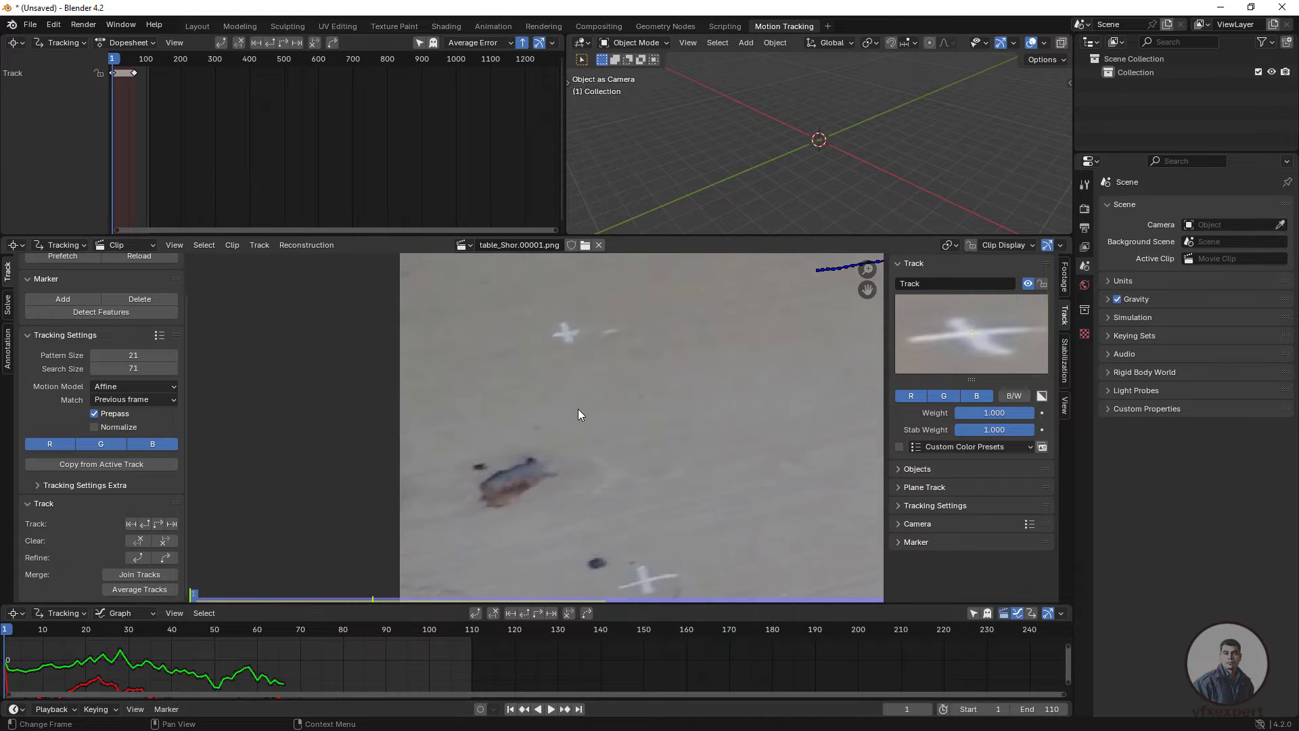
{"action": "scroll", "coordinate": [531, 414], "scroll_direction": "up", "scroll_amount": 4}
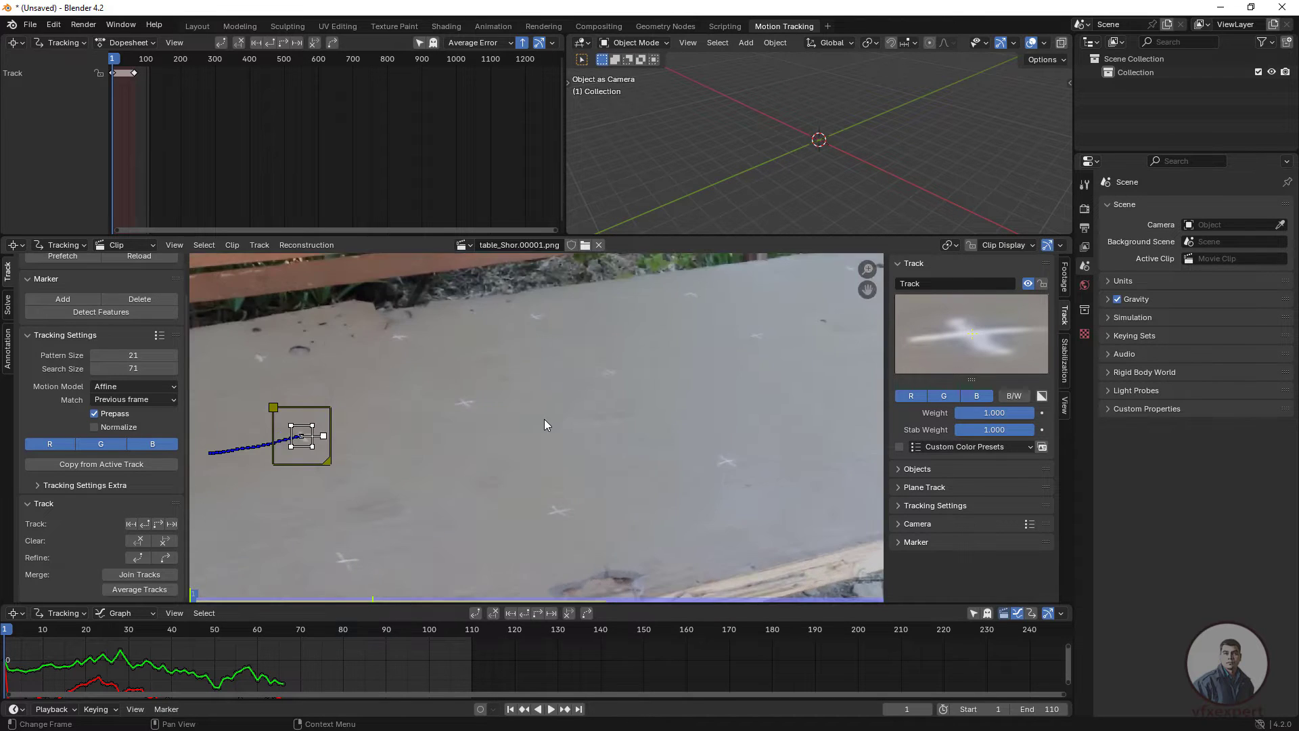
{"action": "middle_click_drag", "start_coordinate": [473, 413], "coordinate": [508, 395]}
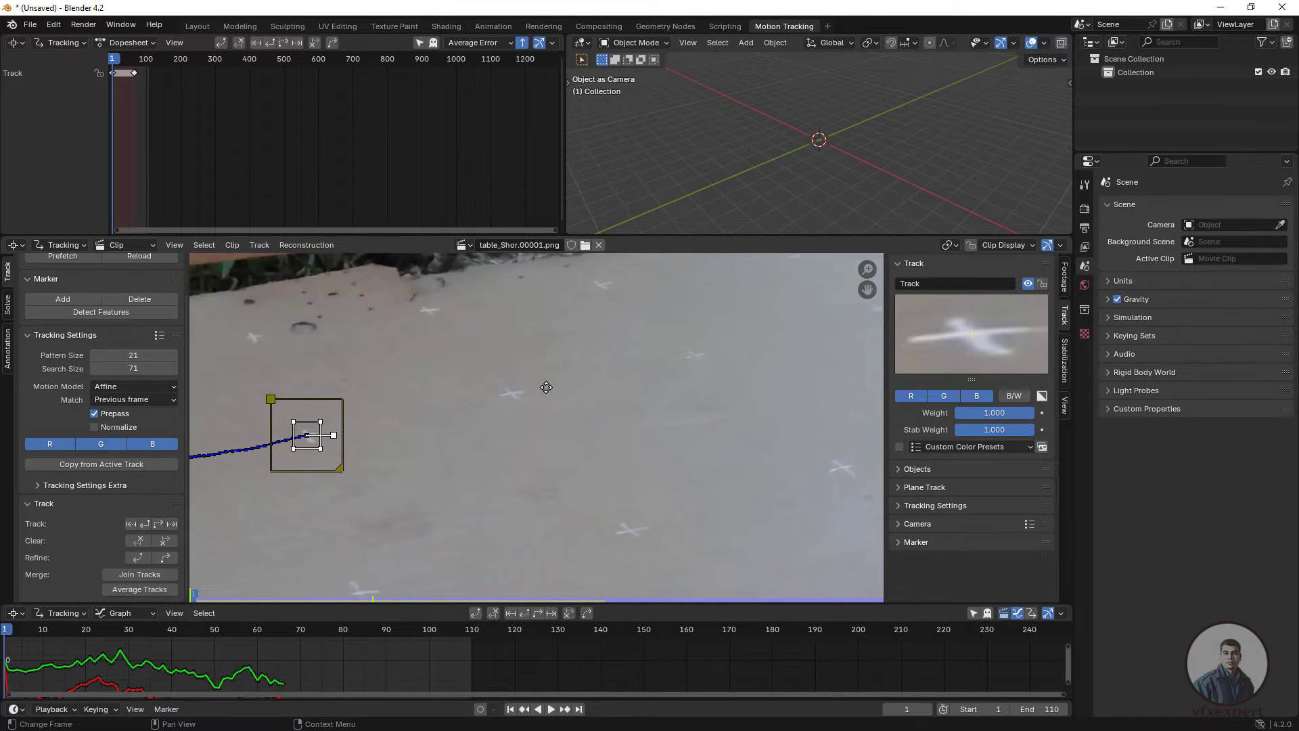
{"action": "scroll", "coordinate": [562, 413], "scroll_direction": "up", "scroll_amount": 1}
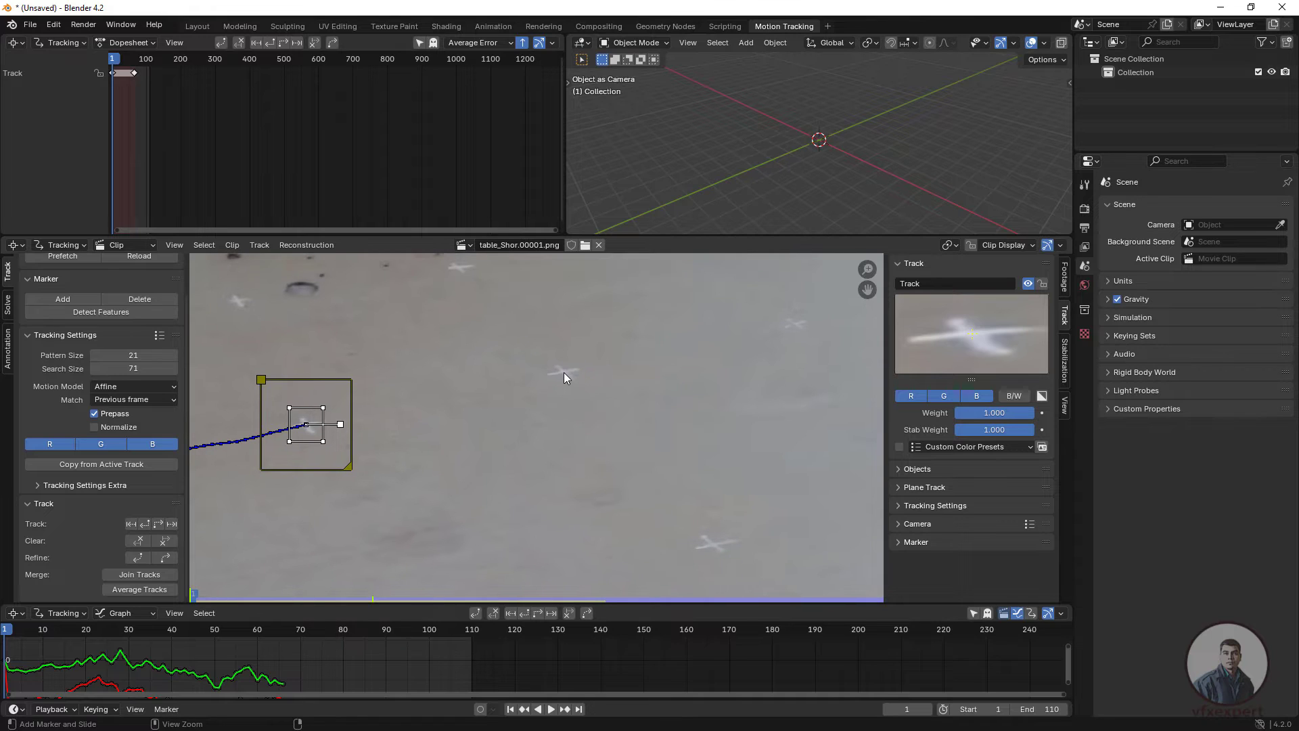
{"action": "left_click", "coordinate": [563, 371], "text": "ctrl"}
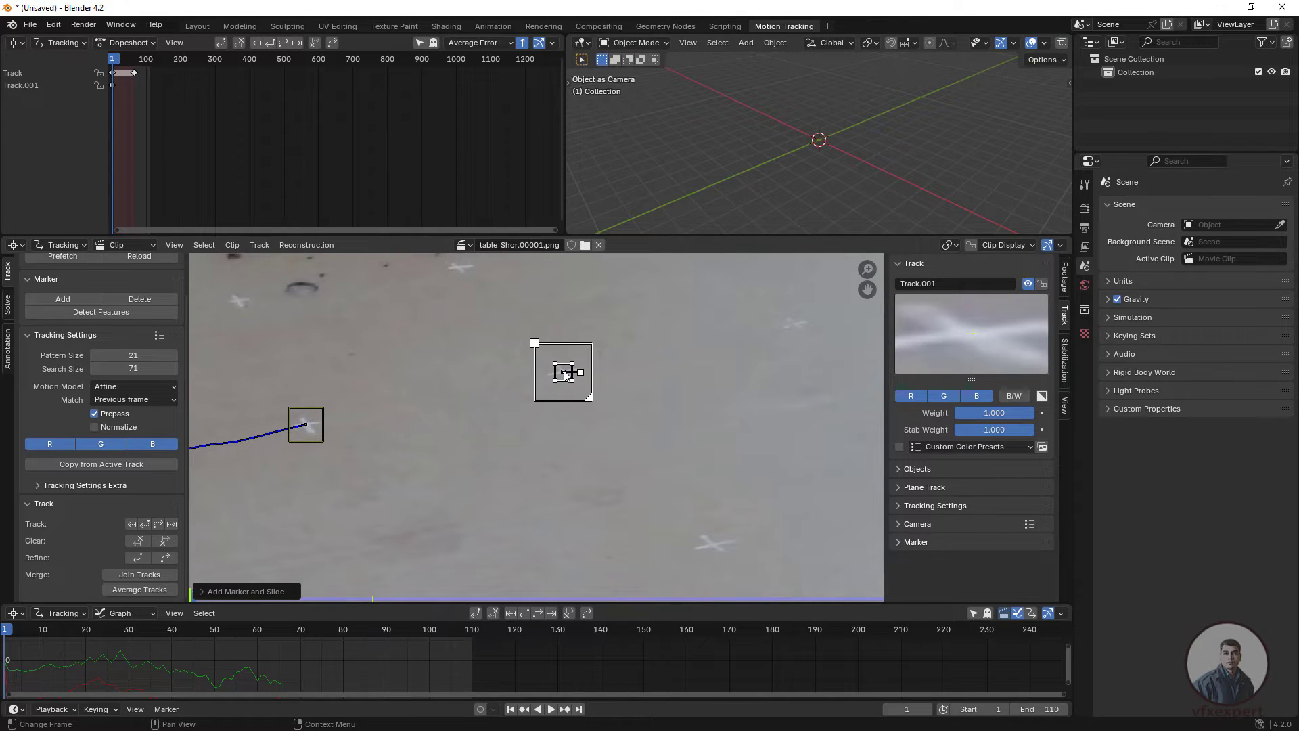
{"action": "key", "text": "s"}
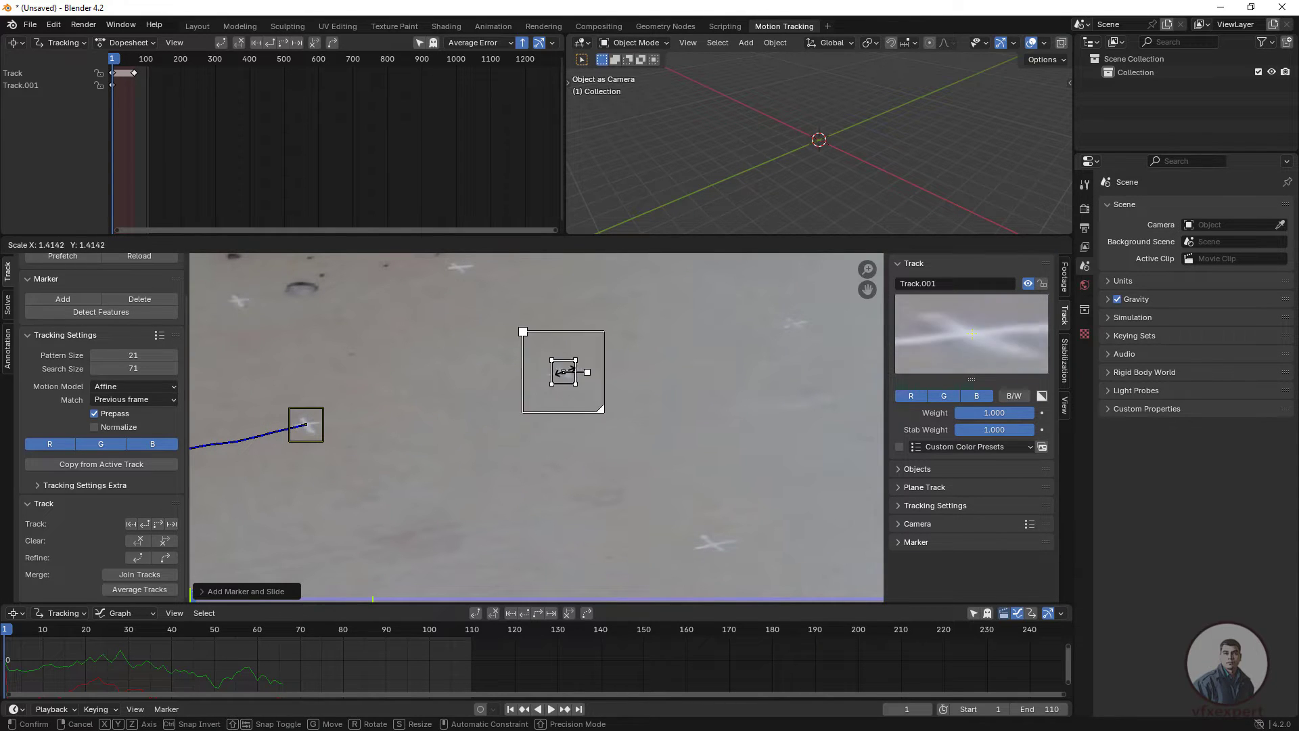
{"action": "left_click", "coordinate": [563, 371]}
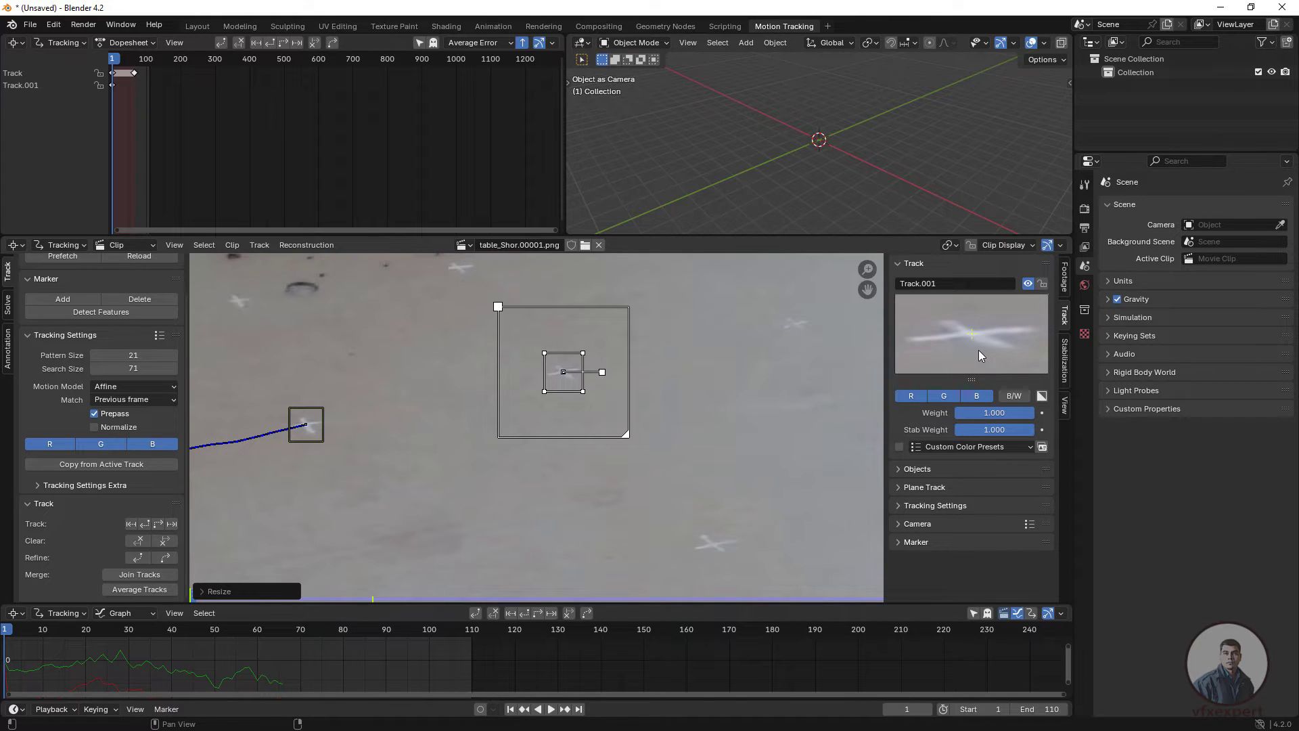
{"action": "left_click_drag", "start_coordinate": [978, 354], "coordinate": [977, 353]}
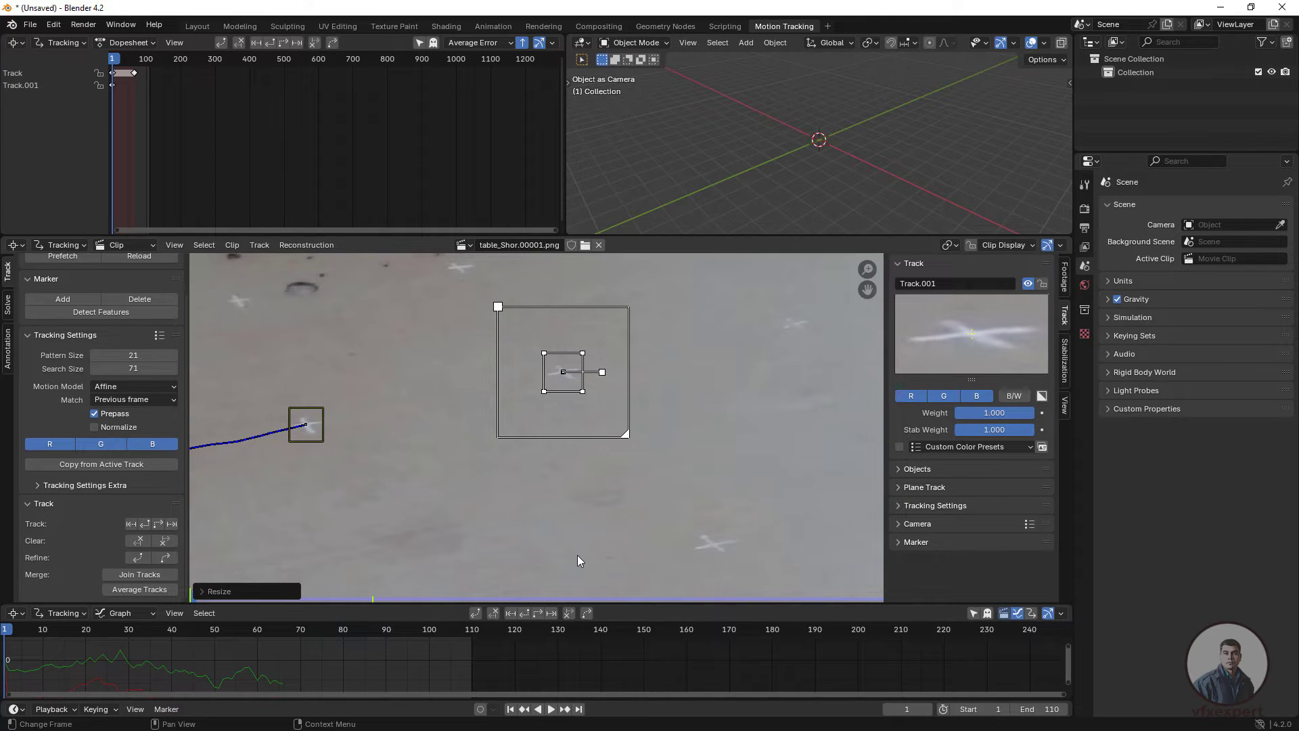
Step: Track the second marker forward and go to frame 107 to inspect it near the image edge
{"action": "key", "text": "ctrl+t"}
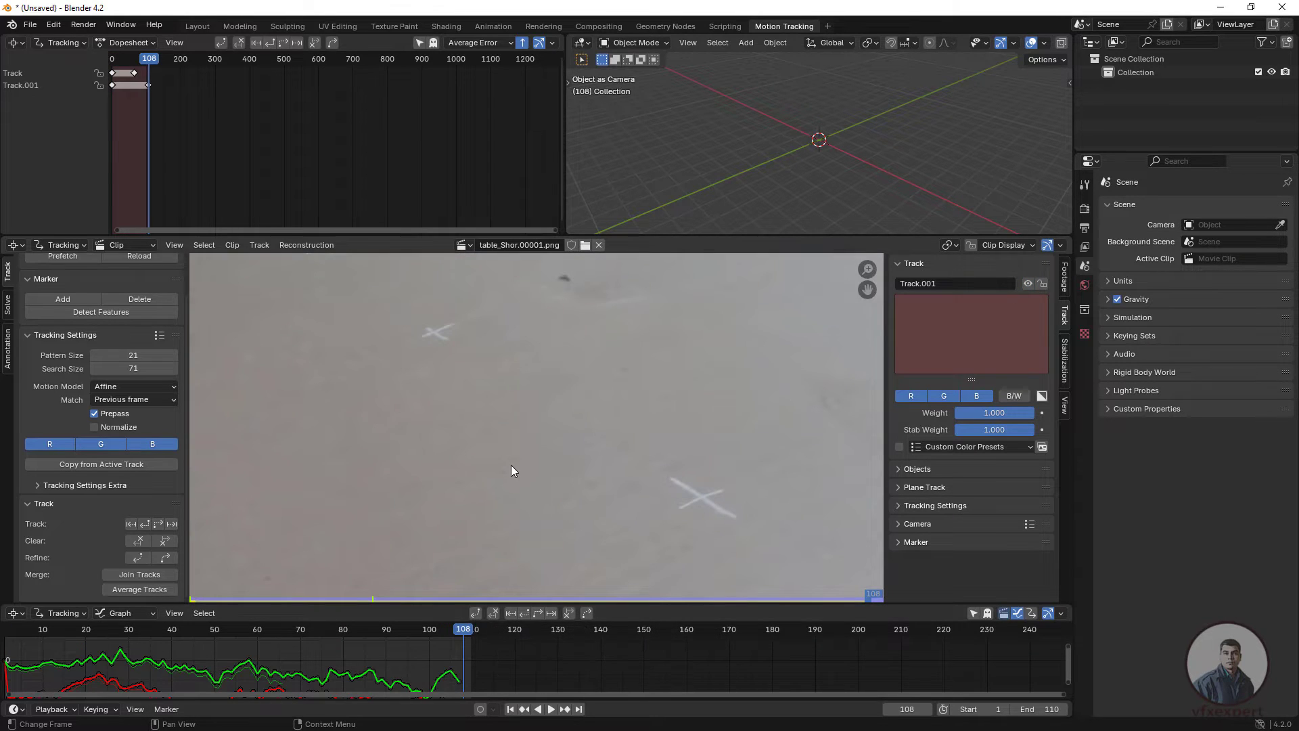
{"action": "scroll", "coordinate": [510, 465], "scroll_direction": "down", "scroll_amount": 4}
{"action": "scroll", "coordinate": [444, 456], "scroll_direction": "up", "scroll_amount": 3}
{"action": "scroll", "coordinate": [448, 465], "scroll_direction": "up", "scroll_amount": 2}
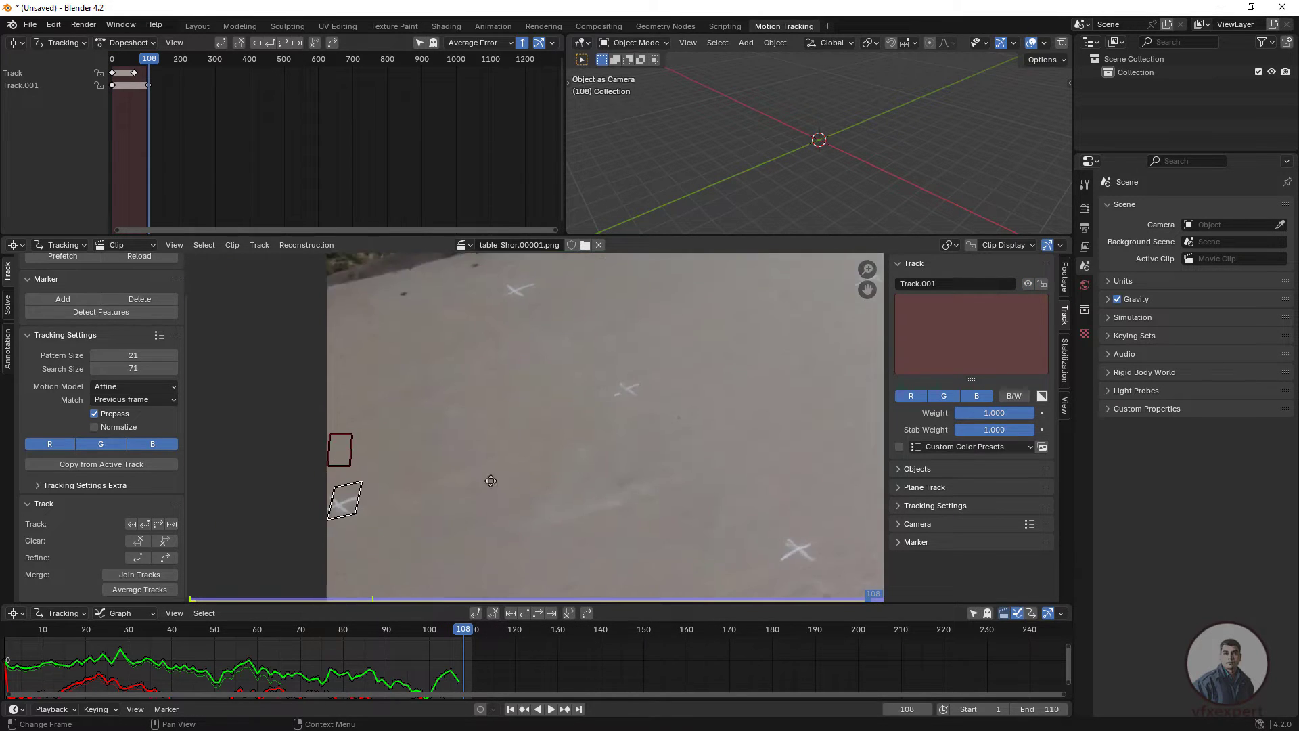
{"action": "left_click_drag", "start_coordinate": [464, 630], "coordinate": [461, 631]}
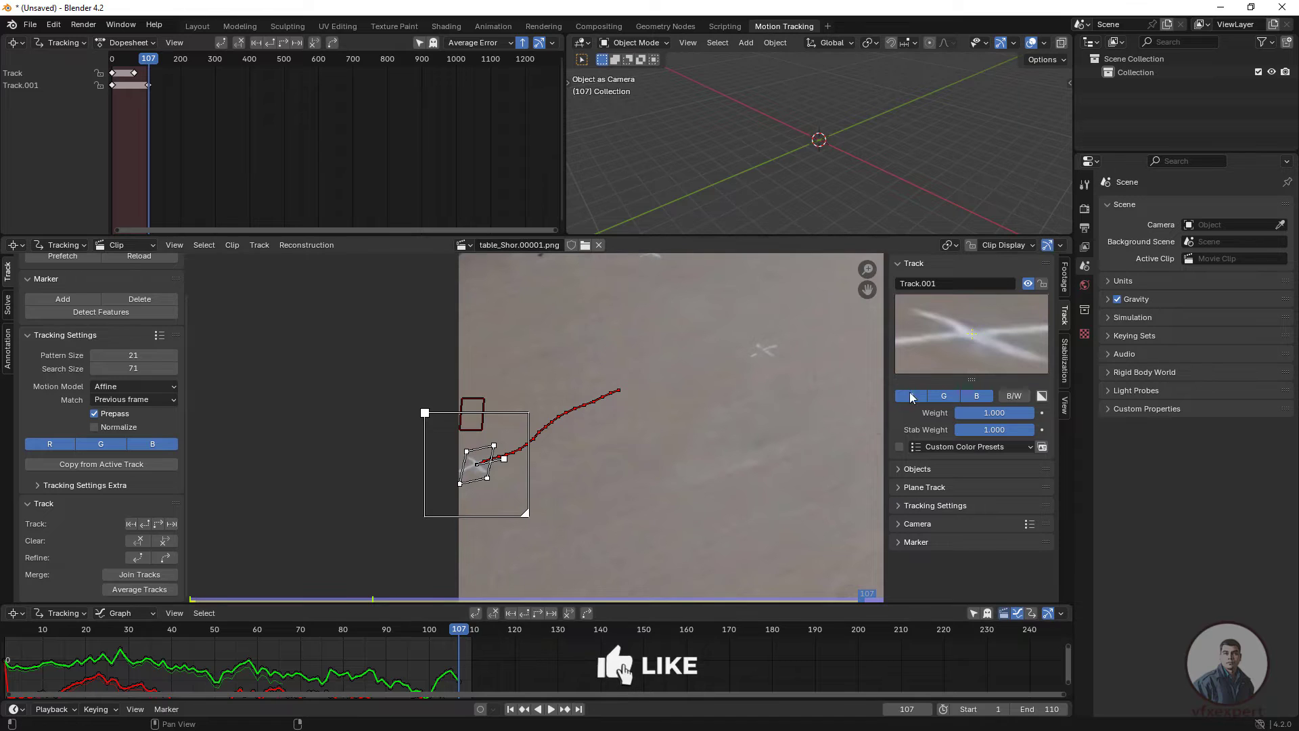
Step: Shrink the second marker's pattern area at frame 107 to an upright rectangle inside the image, and reduce its search area
{"action": "scroll", "coordinate": [472, 508], "scroll_direction": "up", "scroll_amount": 1}
{"action": "scroll", "coordinate": [472, 508], "scroll_direction": "up", "scroll_amount": 3}
{"action": "middle_click_drag", "start_coordinate": [472, 507], "coordinate": [638, 450]}
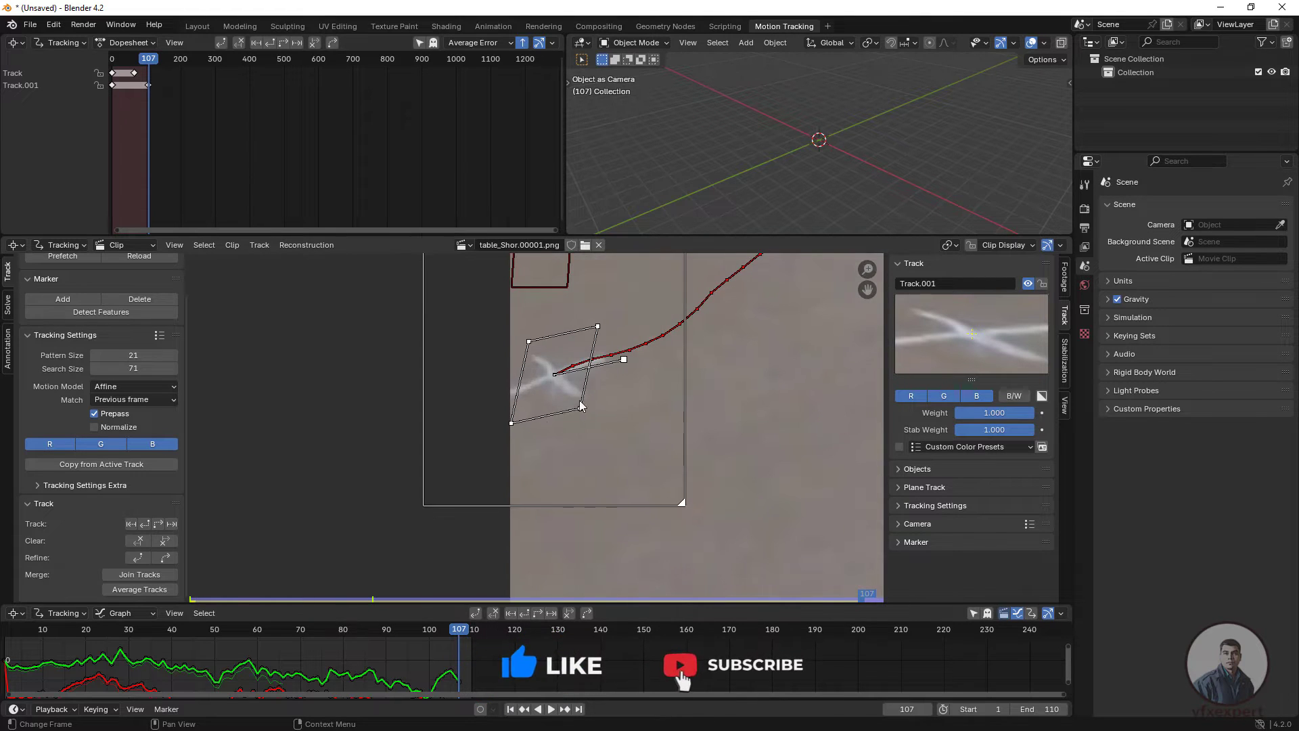
{"action": "left_click_drag", "start_coordinate": [512, 425], "coordinate": [541, 404]}
{"action": "left_click_drag", "start_coordinate": [598, 326], "coordinate": [581, 343]}
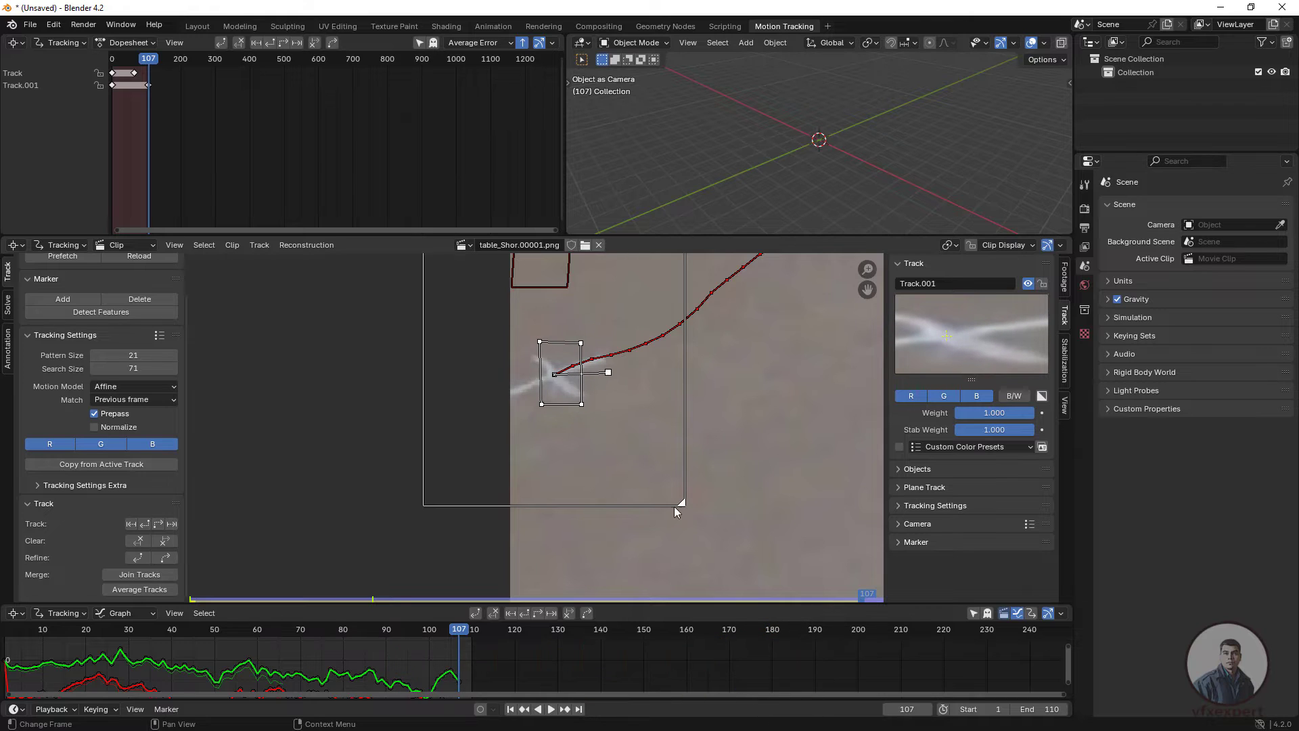
{"action": "left_click_drag", "start_coordinate": [683, 502], "coordinate": [616, 438]}
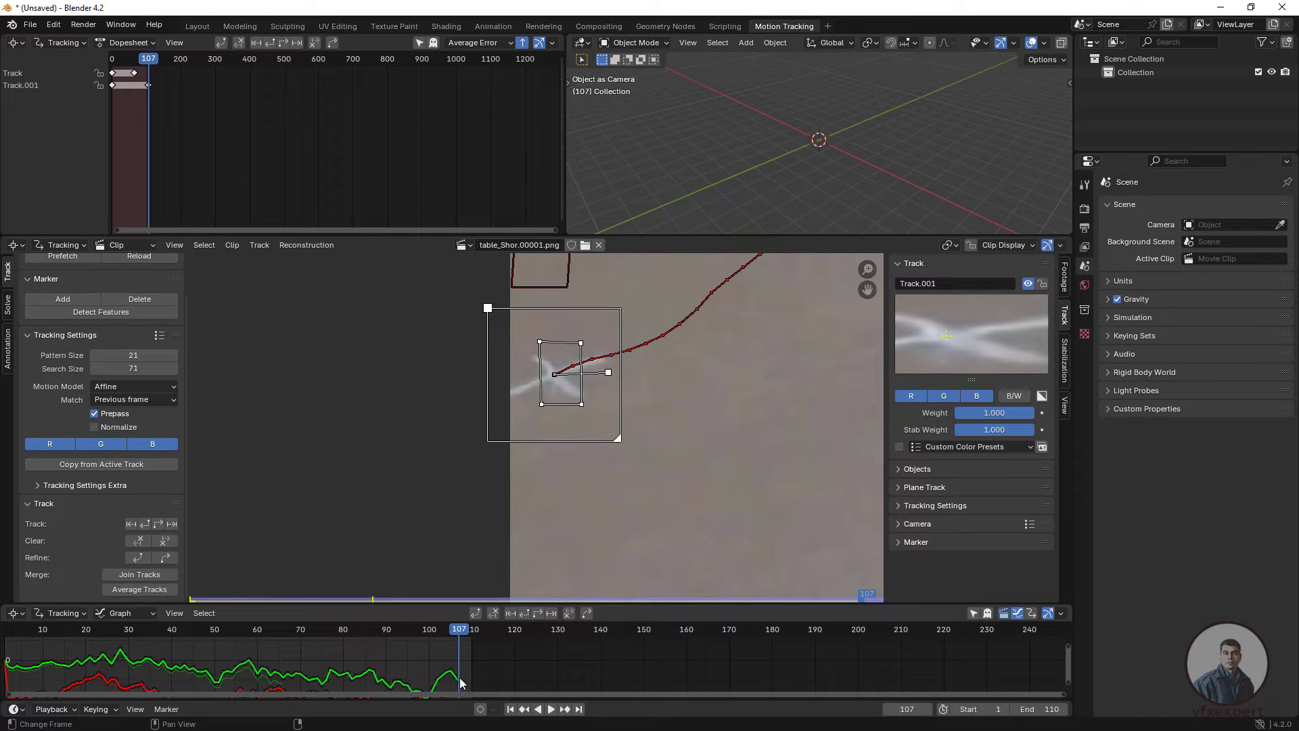
Step: Continue tracking the second marker forward from frame 107 to frame 110
{"action": "left_click", "coordinate": [552, 613]}
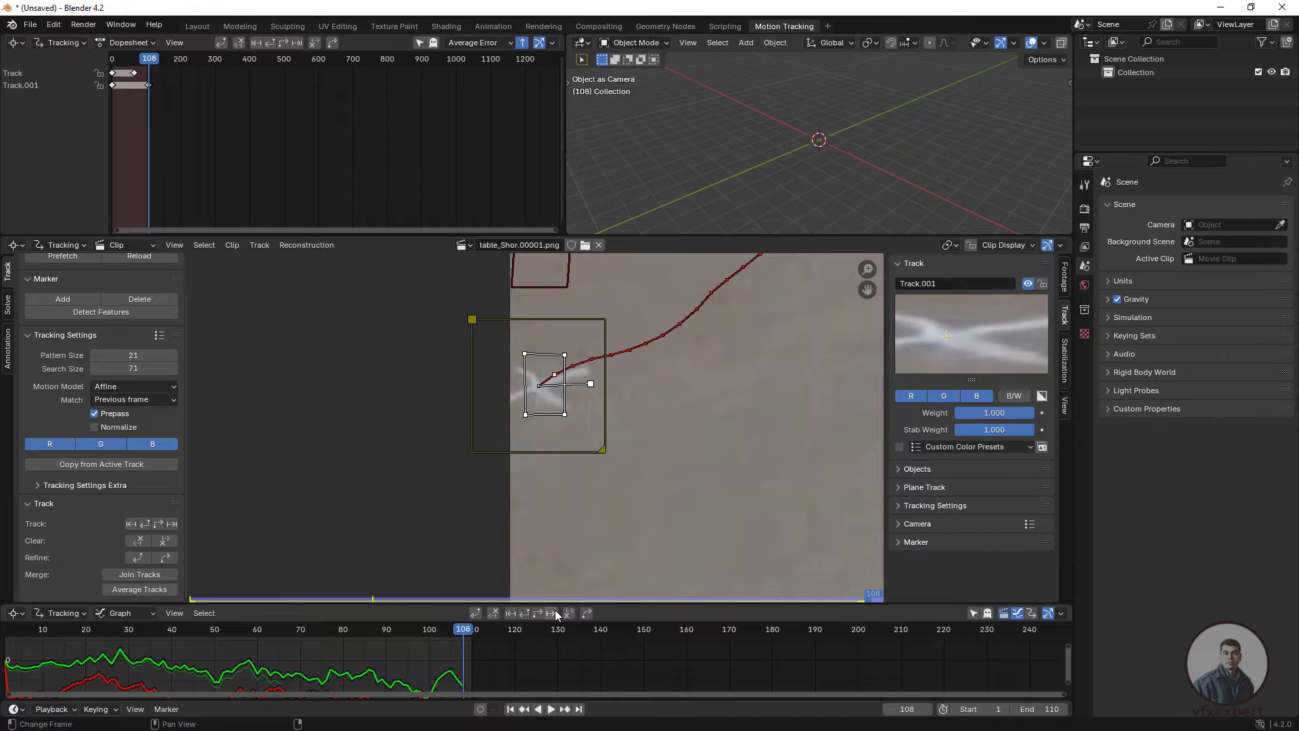
{"action": "left_click", "coordinate": [554, 610]}
{"action": "key", "text": "alt+Right"}
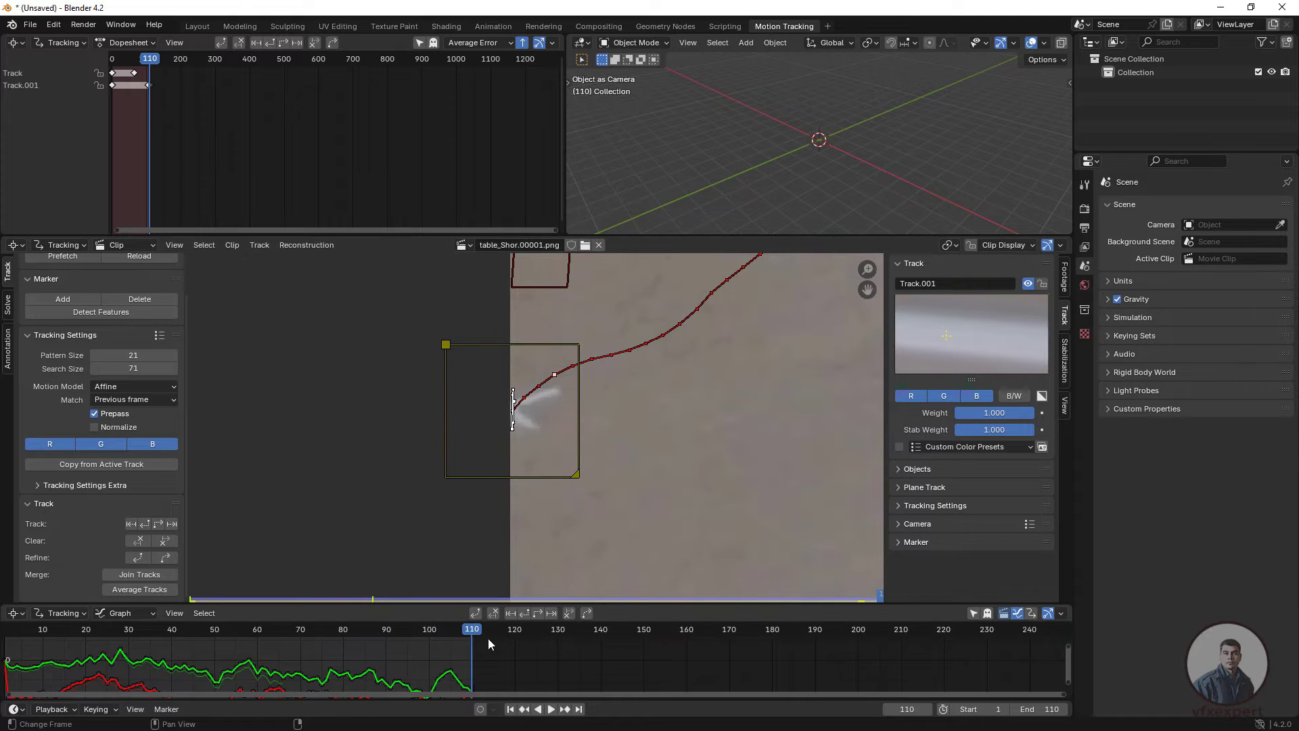
Step: Return to frame 1, add a third marker on the cross above the table's damaged front edge, and enlarge it
{"action": "left_click_drag", "start_coordinate": [475, 634], "coordinate": [283, 641]}
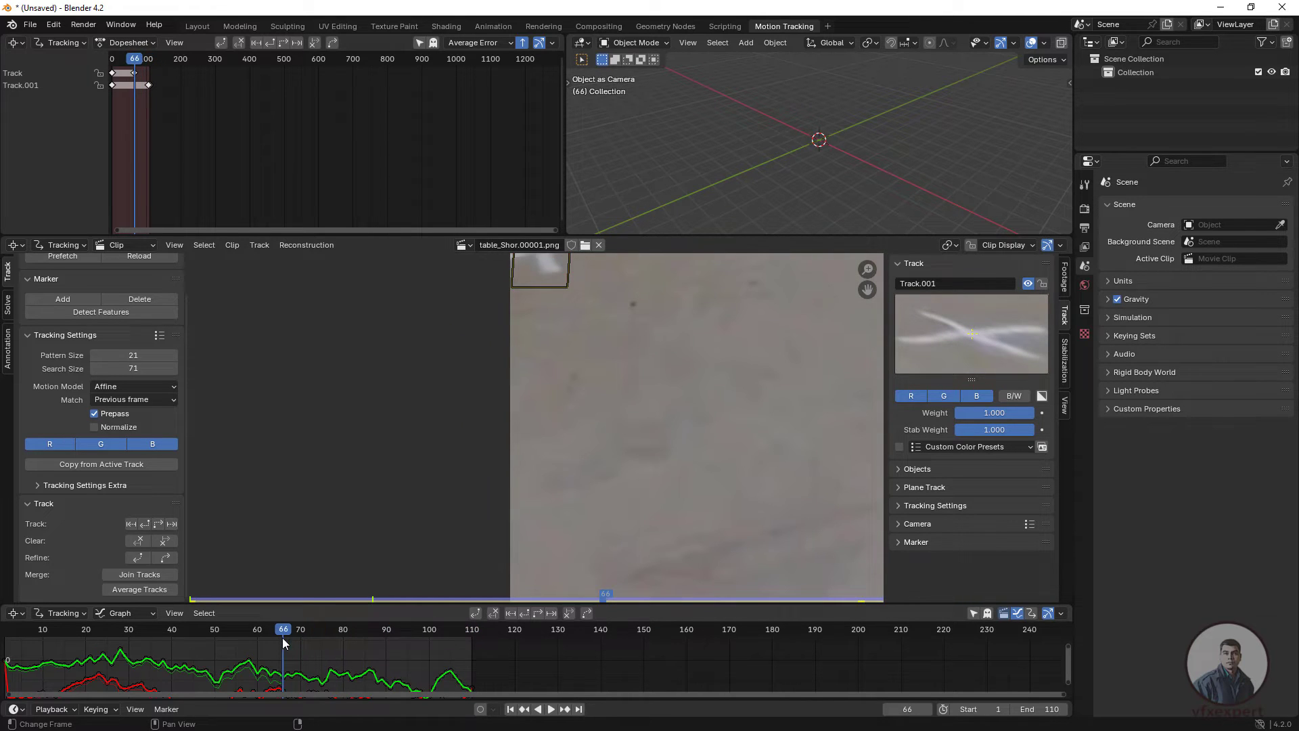
{"action": "left_click", "coordinate": [510, 708]}
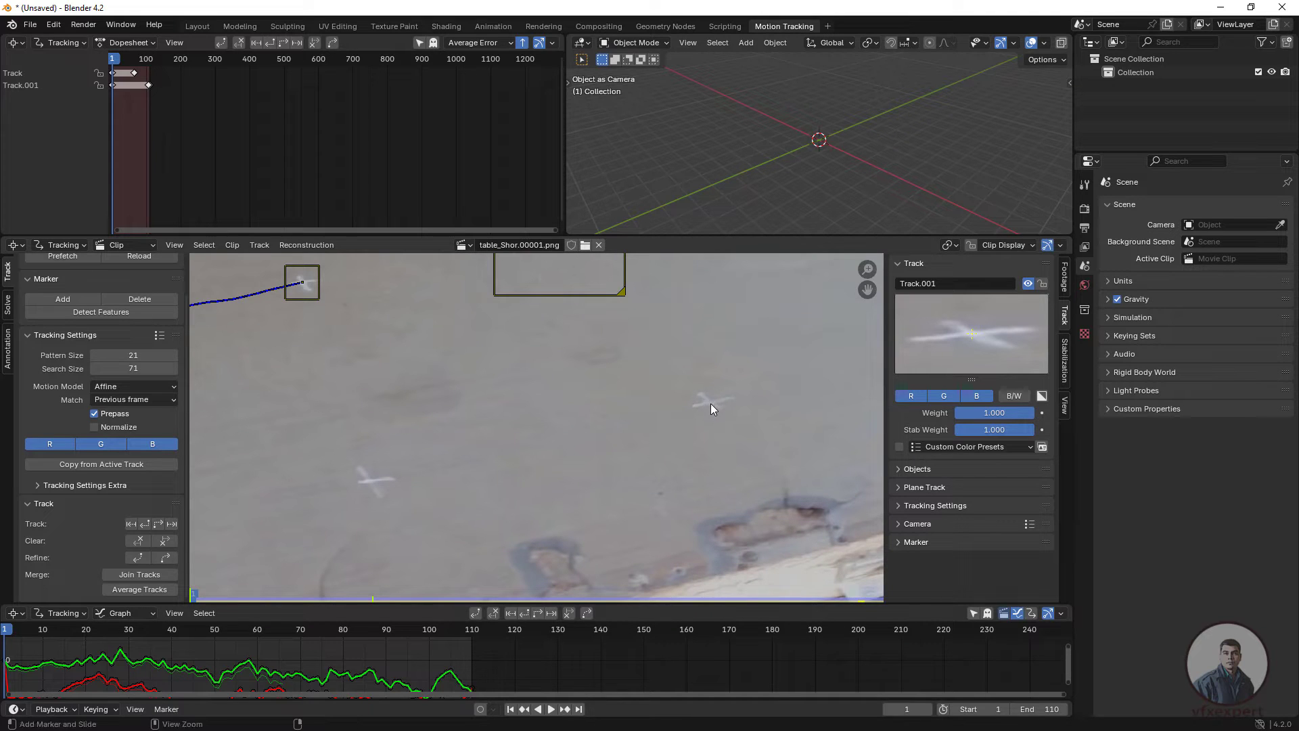
{"action": "left_click", "coordinate": [711, 403], "text": "ctrl"}
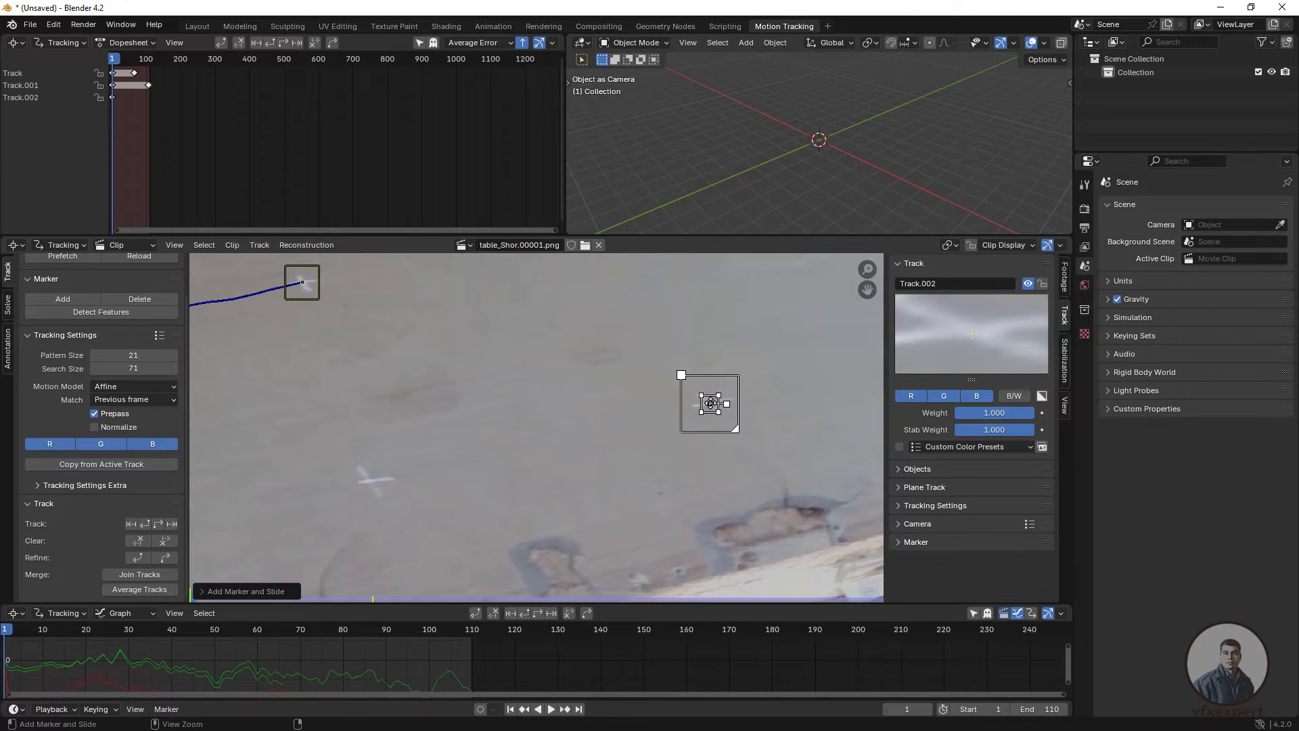
{"action": "key", "text": "s"}
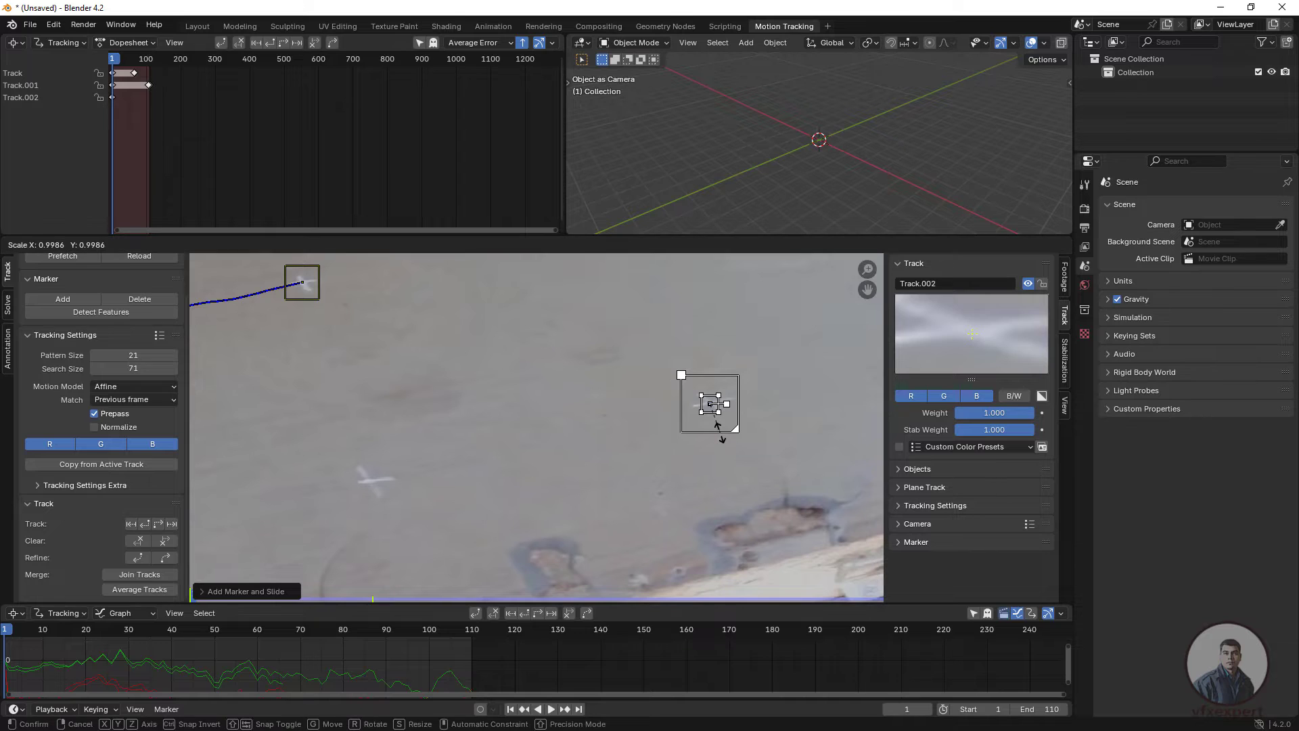
{"action": "left_click", "coordinate": [731, 454]}
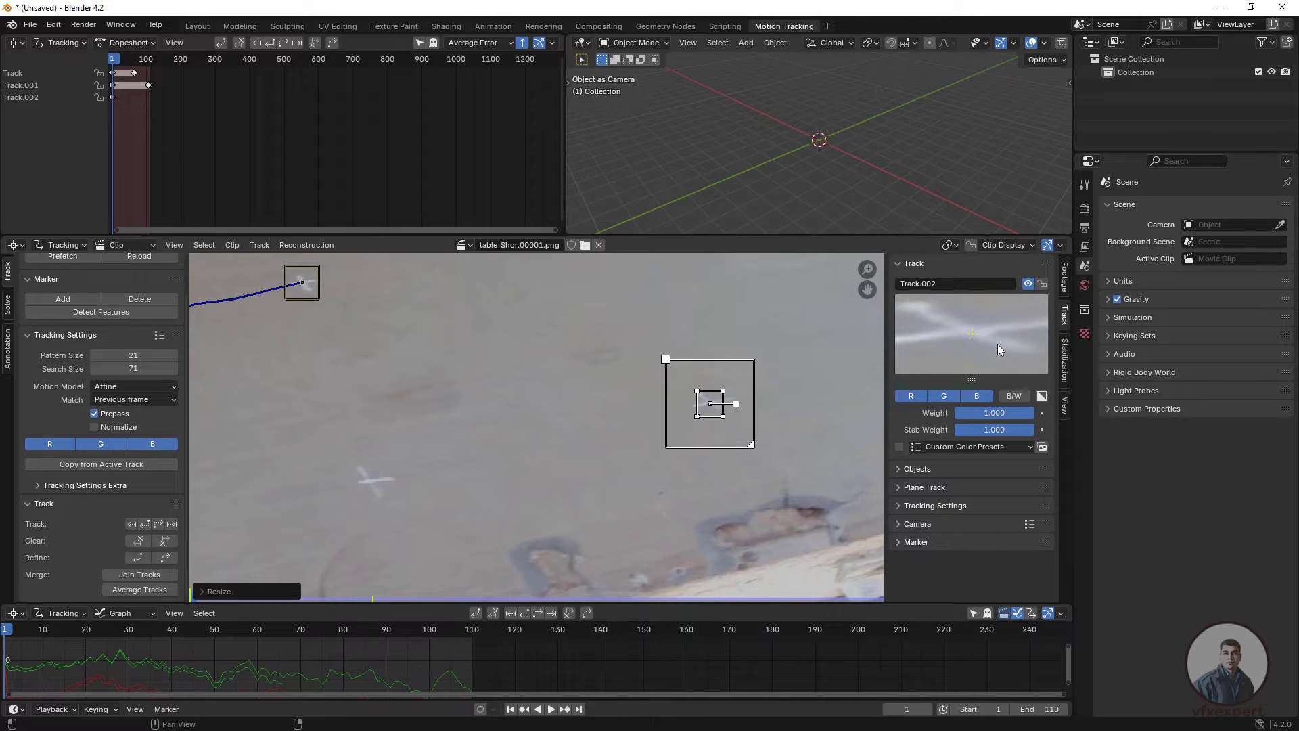
Step: Center the third marker on its cross and track it forward, checking the result over frames 94 to 99
{"action": "left_click_drag", "start_coordinate": [997, 344], "coordinate": [994, 340]}
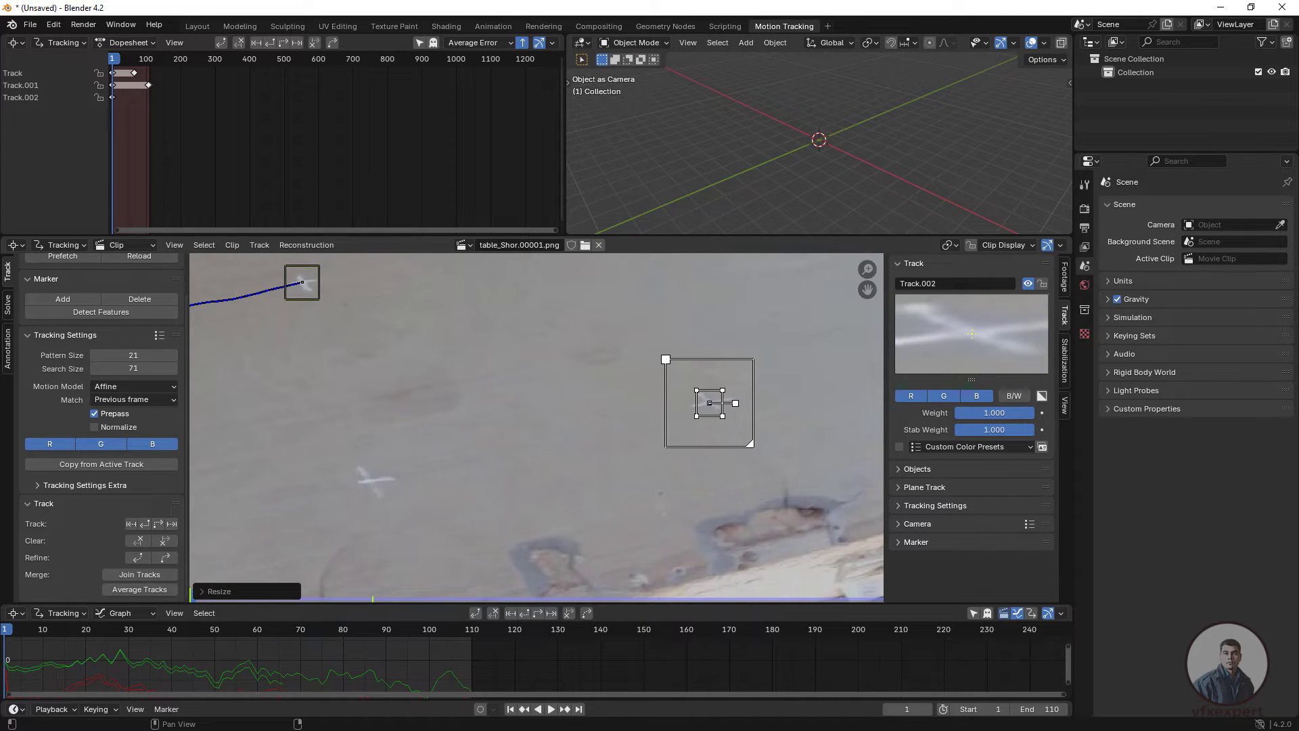
{"action": "key", "text": "ctrl+t"}
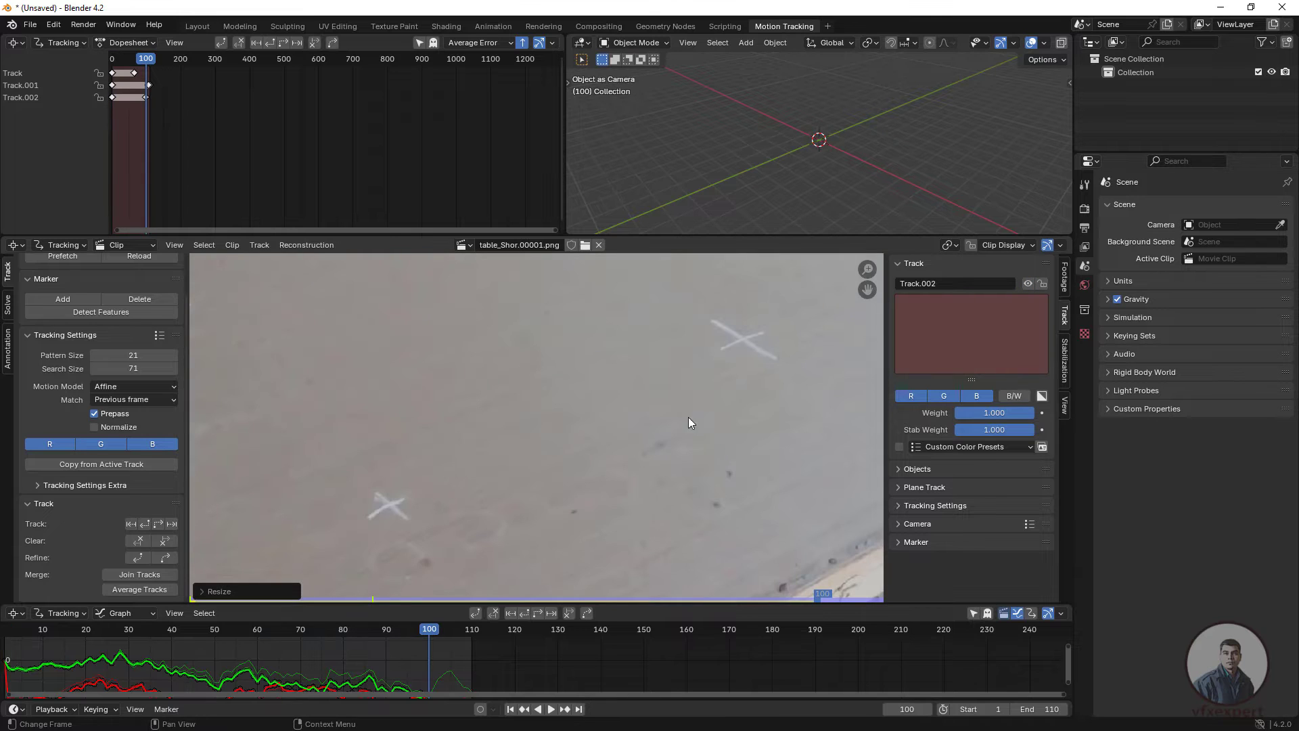
{"action": "key", "text": "Left"}
{"action": "key", "text": "Left"}
{"action": "key", "text": "Left"}
{"action": "key", "text": "Left"}
{"action": "key", "text": "Left"}
{"action": "key", "text": "Left"}
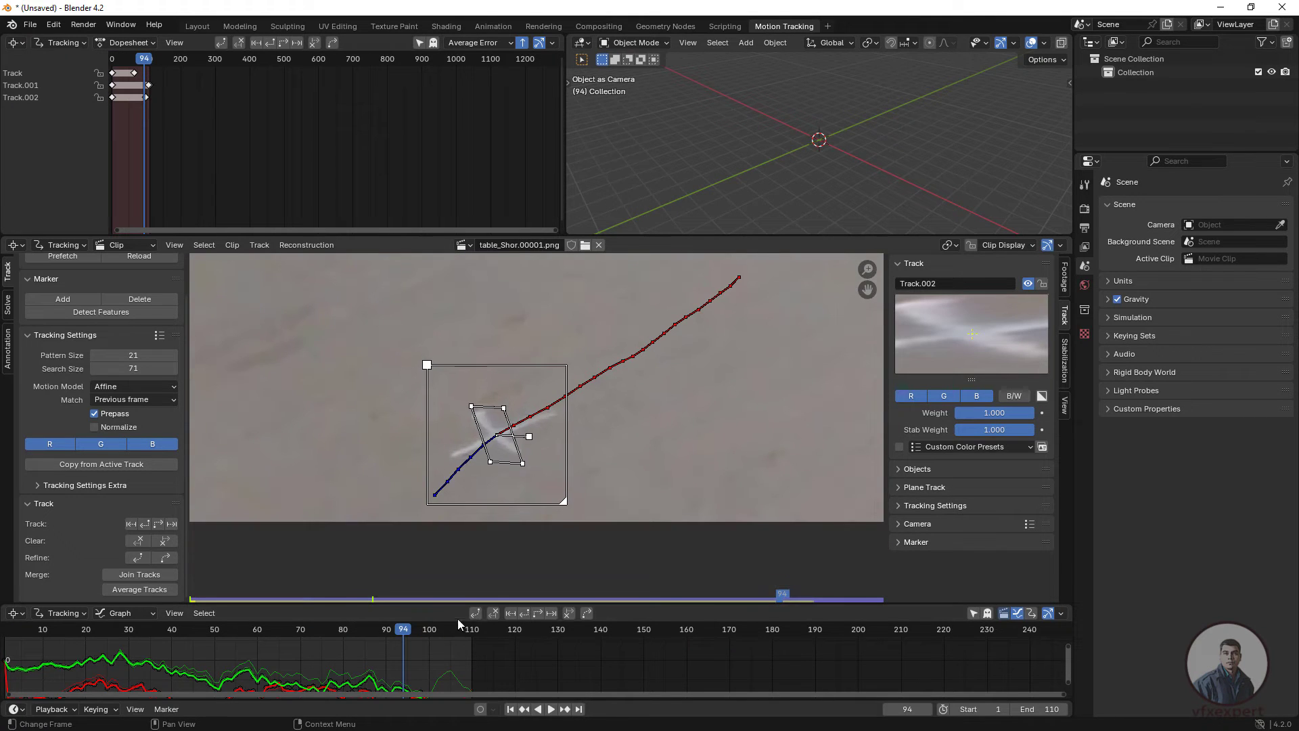
{"action": "mouse_move", "coordinate": [402, 630]}
{"action": "left_mouse_down"}
{"action": "mouse_move", "coordinate": [353, 633]}
{"action": "mouse_move", "coordinate": [425, 628]}
{"action": "left_mouse_up"}
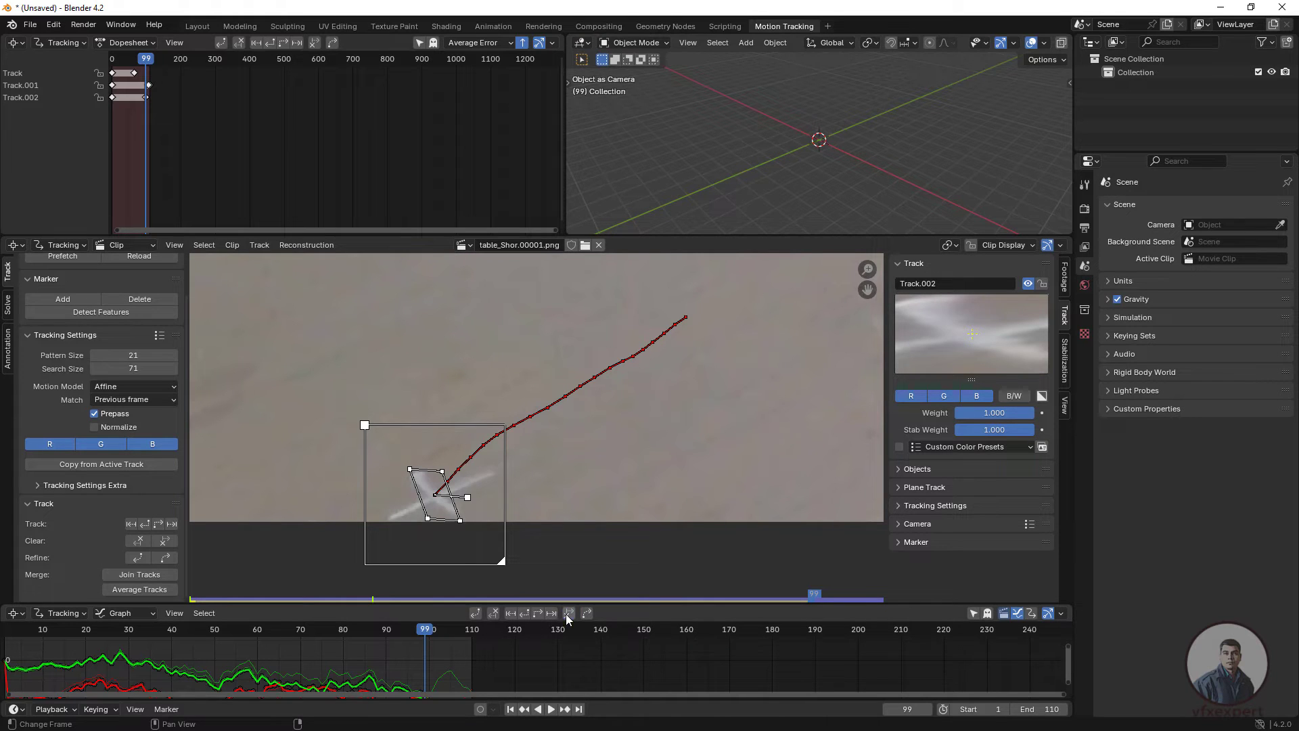
Step: Return to frame 1, add an enlarged fourth marker on the cross near the table's back edge, and track it forward to frame 110
{"action": "left_click", "coordinate": [510, 709]}
{"action": "scroll", "coordinate": [614, 494], "scroll_direction": "down", "scroll_amount": 5}
{"action": "scroll", "coordinate": [596, 487], "scroll_direction": "up", "scroll_amount": 6}
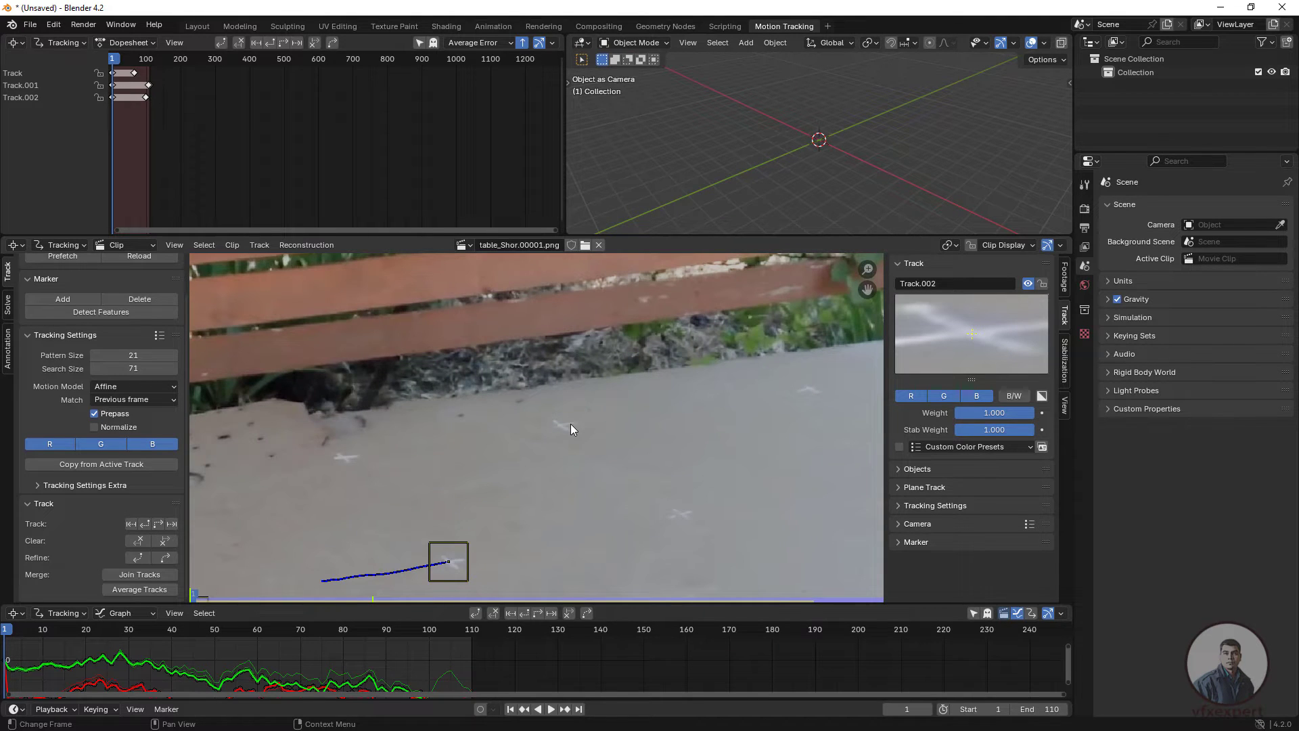
{"action": "scroll", "coordinate": [588, 450], "scroll_direction": "up", "scroll_amount": 2}
{"action": "left_click", "coordinate": [593, 445], "text": "ctrl"}
{"action": "key", "text": "s"}
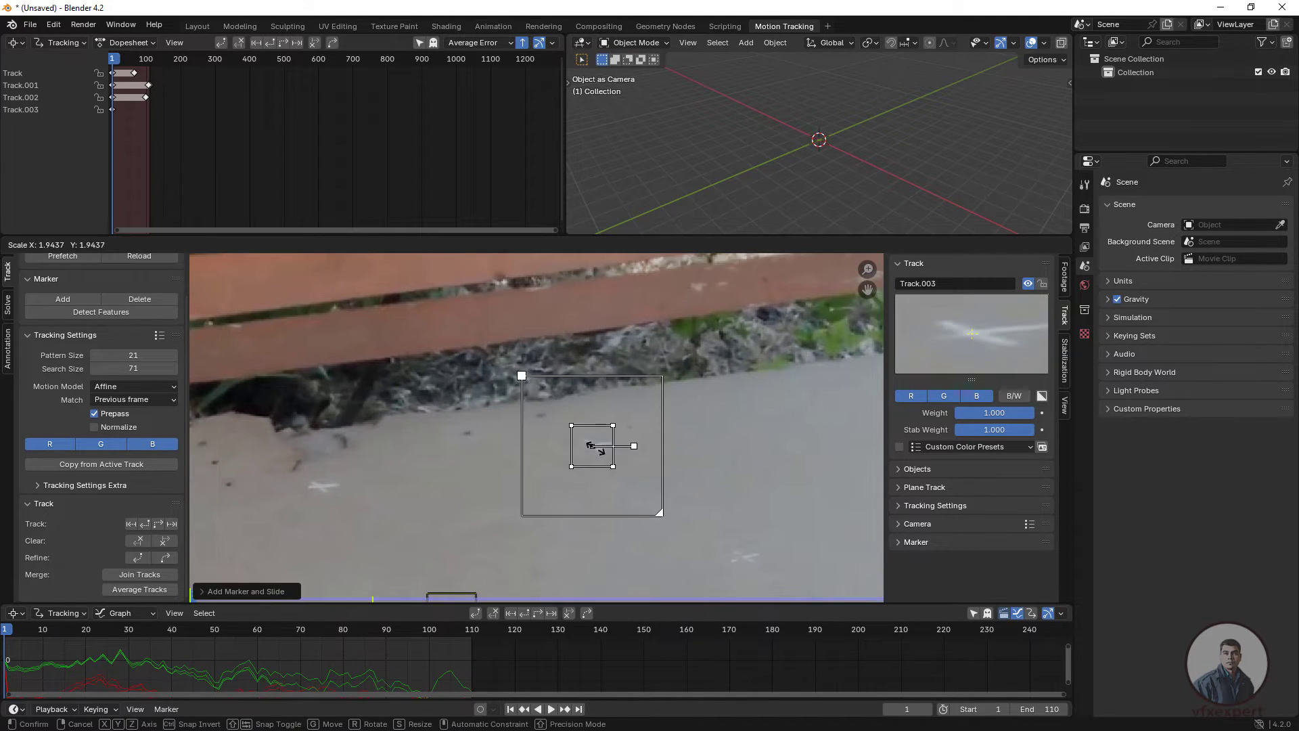
{"action": "left_click", "coordinate": [592, 445]}
{"action": "key", "text": "ctrl+t"}
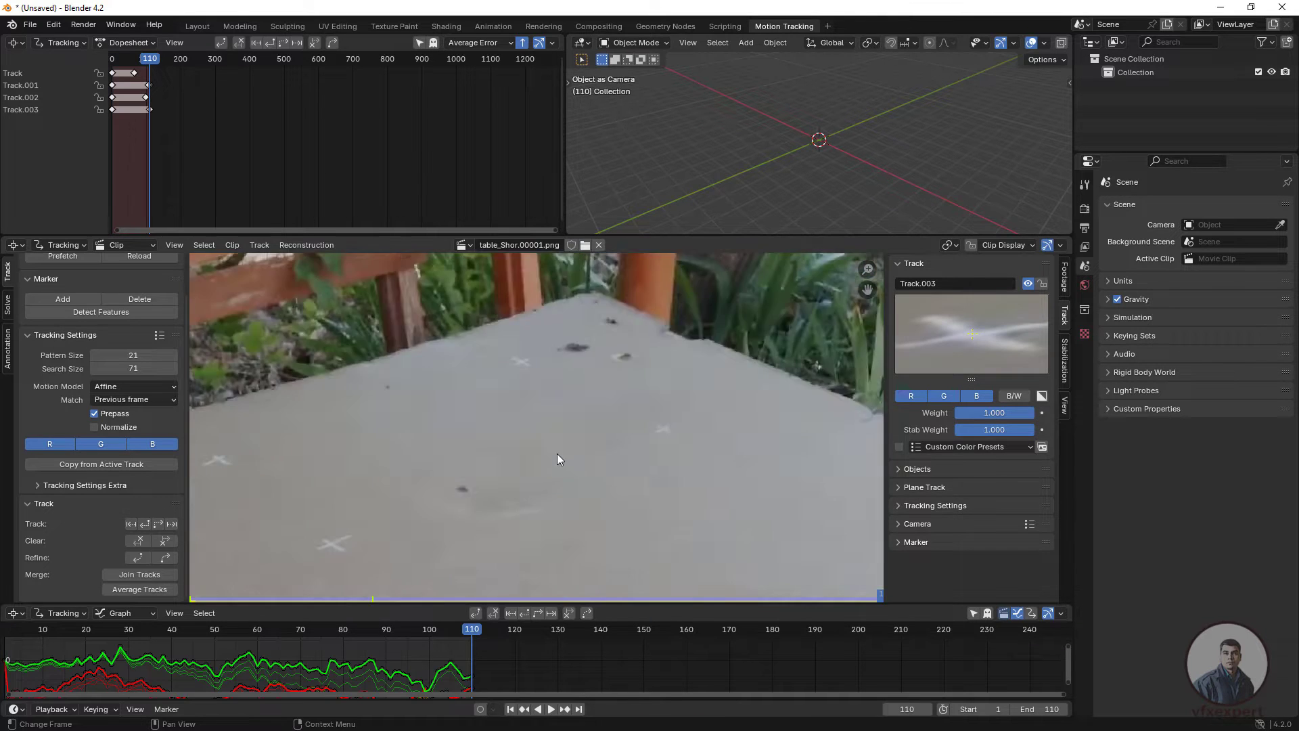
Step: Return to frame 1, add a fifth marker on the cross right of the fourth marker, and track it forward to frame 110
{"action": "scroll", "coordinate": [557, 459], "scroll_direction": "down", "scroll_amount": 3}
{"action": "scroll", "coordinate": [583, 683], "scroll_direction": "down", "scroll_amount": 20, "text": "alt"}
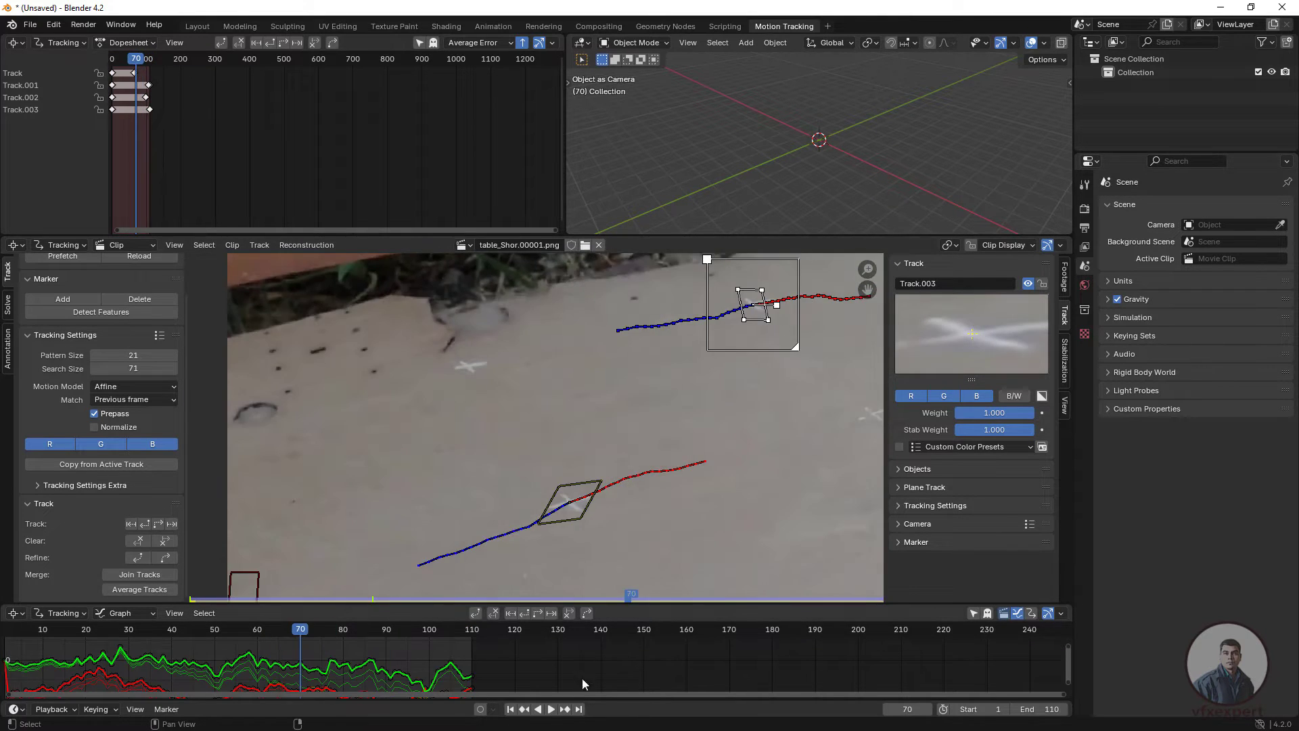
{"action": "scroll", "coordinate": [583, 684], "scroll_direction": "down", "scroll_amount": 20, "text": "alt"}
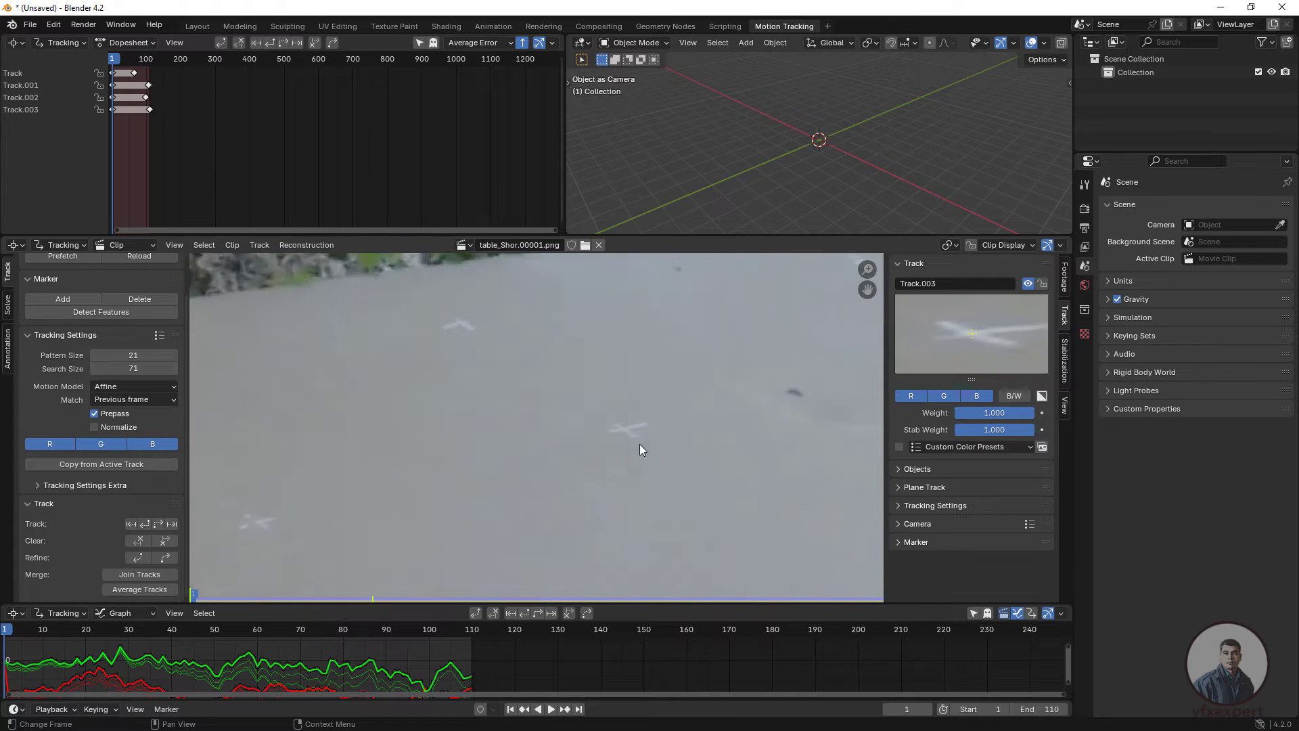
{"action": "left_click", "coordinate": [619, 427], "text": "ctrl"}
{"action": "key", "text": "ctrl+t"}
Step: Return to frame 1, add an enlarged sixth marker on the cross left of the third marker, and track it forward to frame 66
{"action": "scroll", "coordinate": [280, 650], "scroll_direction": "down", "scroll_amount": 20, "text": "alt"}
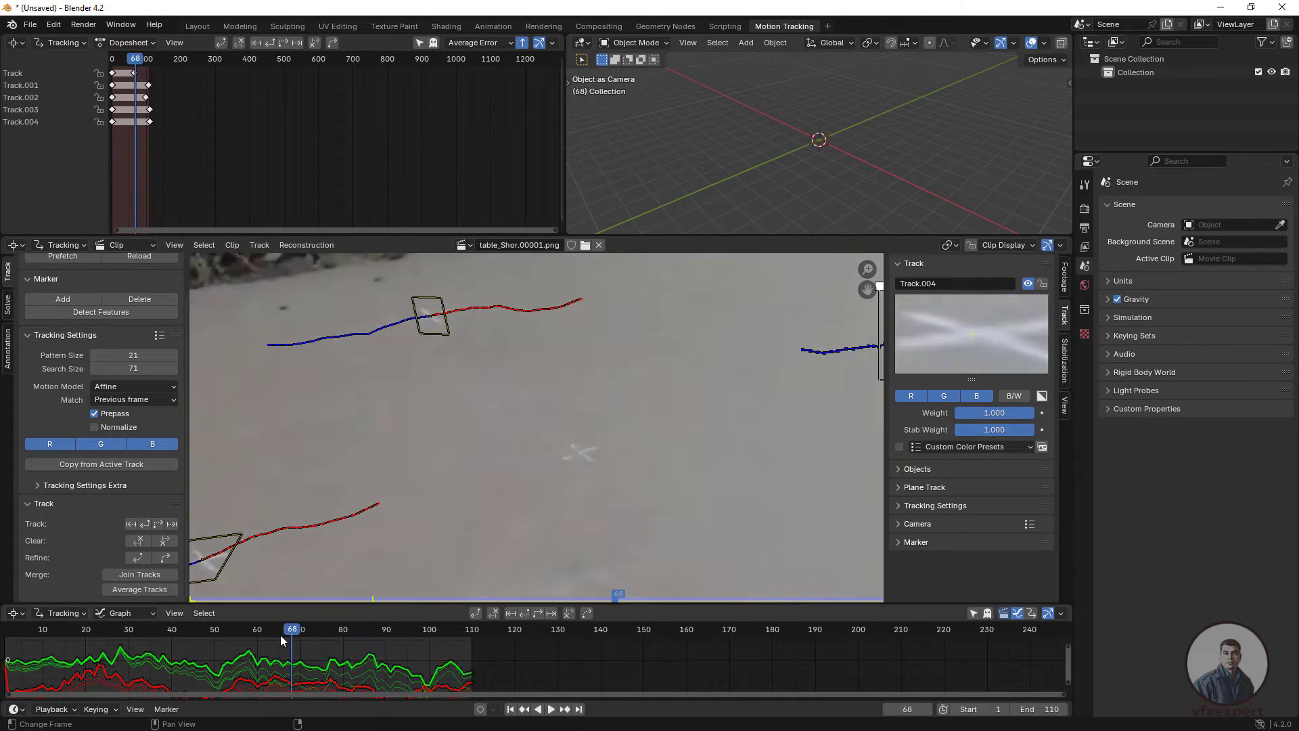
{"action": "scroll", "coordinate": [280, 634], "scroll_direction": "down", "scroll_amount": 20, "text": "alt"}
{"action": "left_click", "coordinate": [636, 421], "text": "ctrl"}
{"action": "key", "text": "s"}
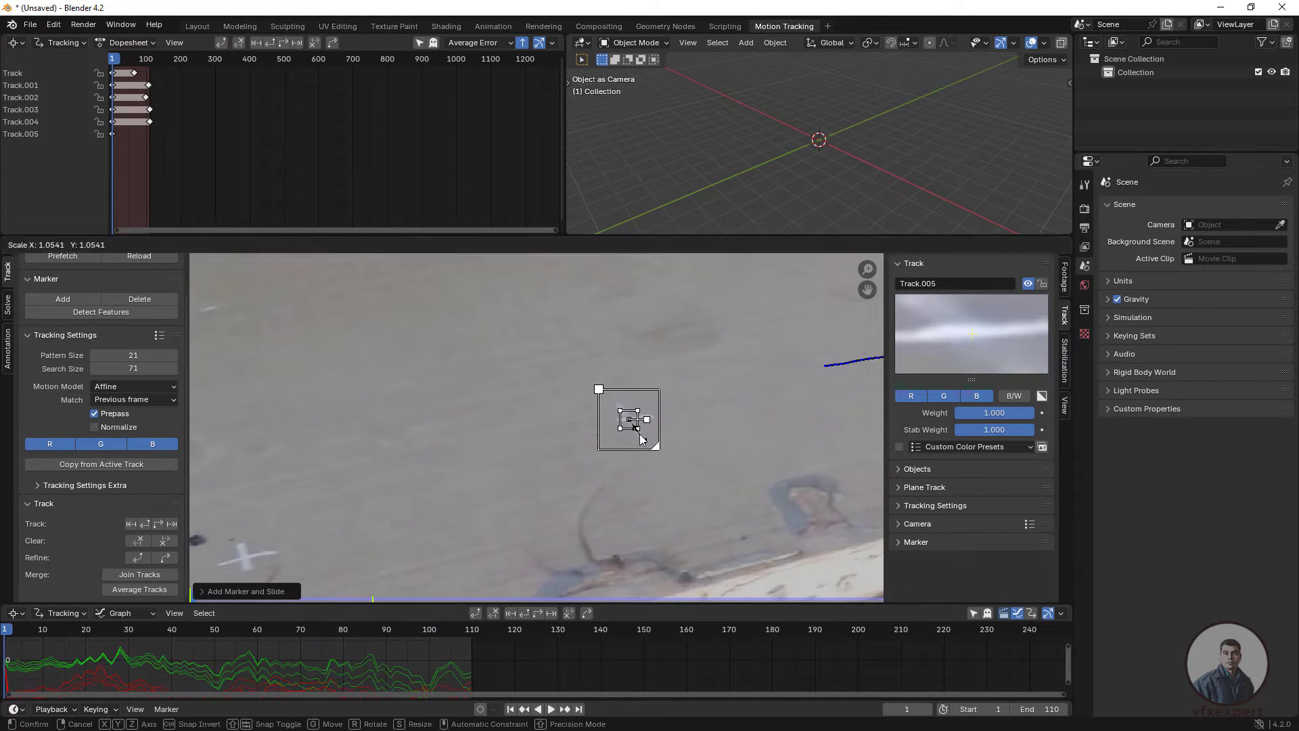
{"action": "left_click", "coordinate": [646, 443]}
{"action": "key", "text": "ctrl+t"}
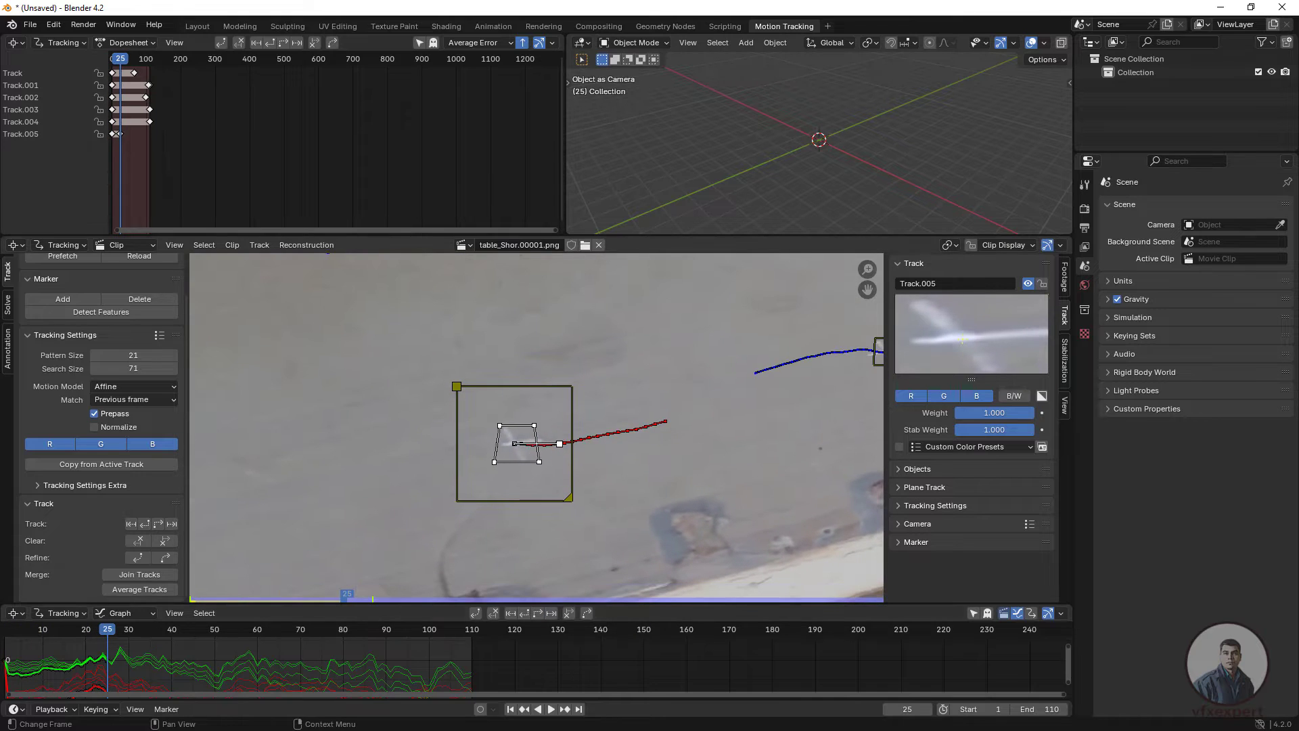
{"action": "scroll", "coordinate": [610, 456], "scroll_direction": "down", "scroll_amount": 1}
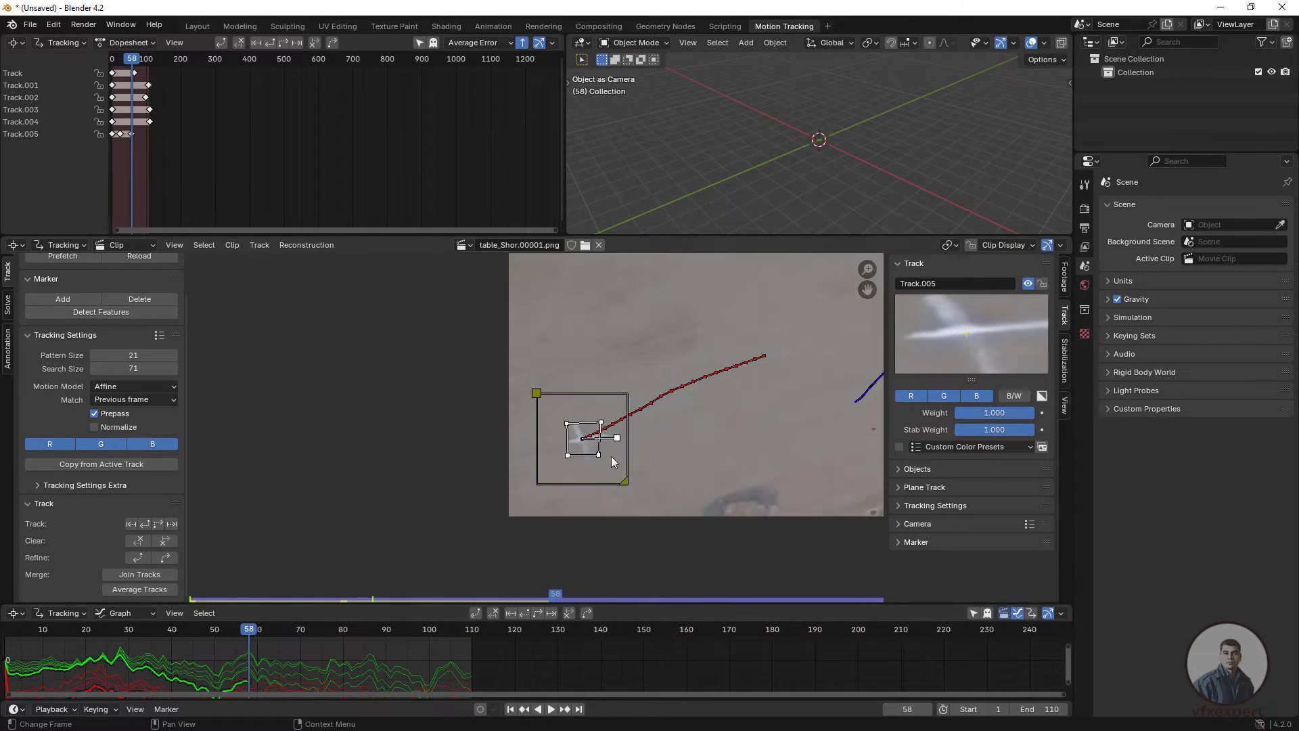
{"action": "scroll", "coordinate": [611, 456], "scroll_direction": "up", "scroll_amount": 1}
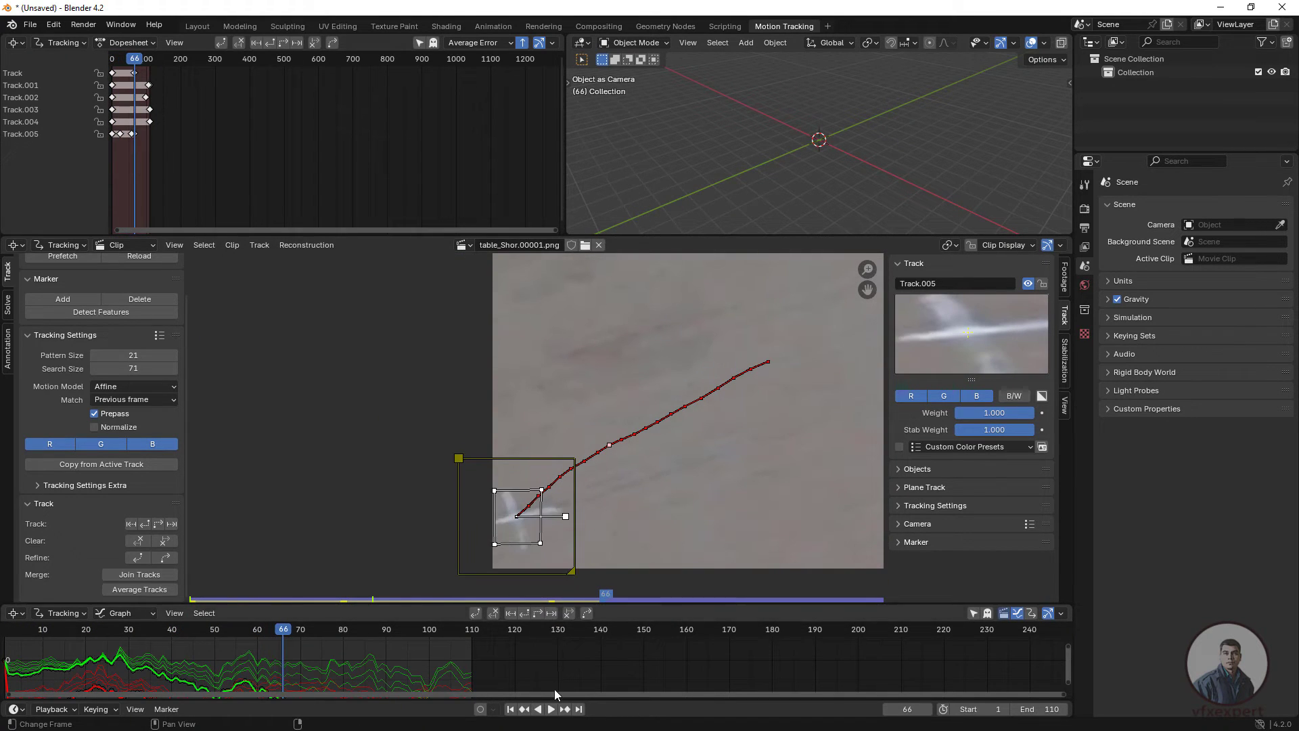
Step: Go to frame 110, add an enlarged seventh marker on the cross right of the tabletop's center, and track it backward to frame 1
{"action": "left_click", "coordinate": [579, 708]}
{"action": "scroll", "coordinate": [656, 426], "scroll_direction": "down", "scroll_amount": 5}
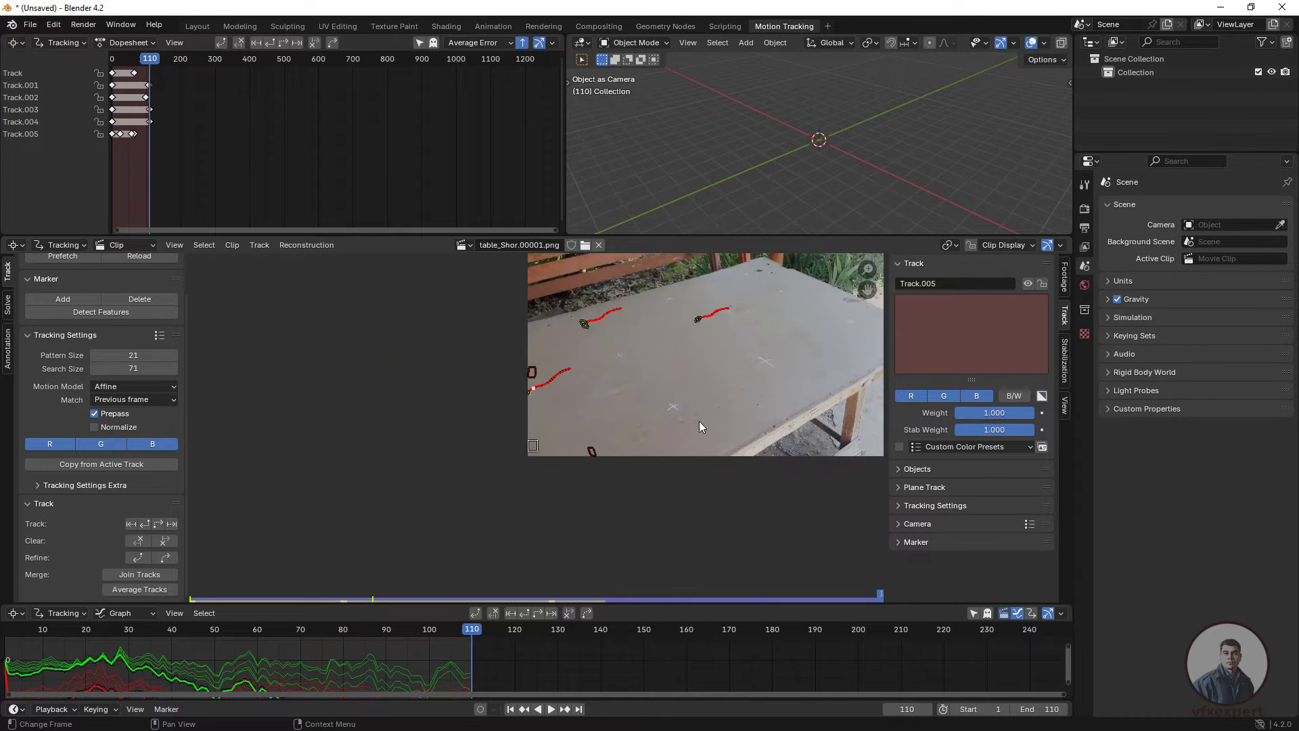
{"action": "scroll", "coordinate": [588, 461], "scroll_direction": "up", "scroll_amount": 3}
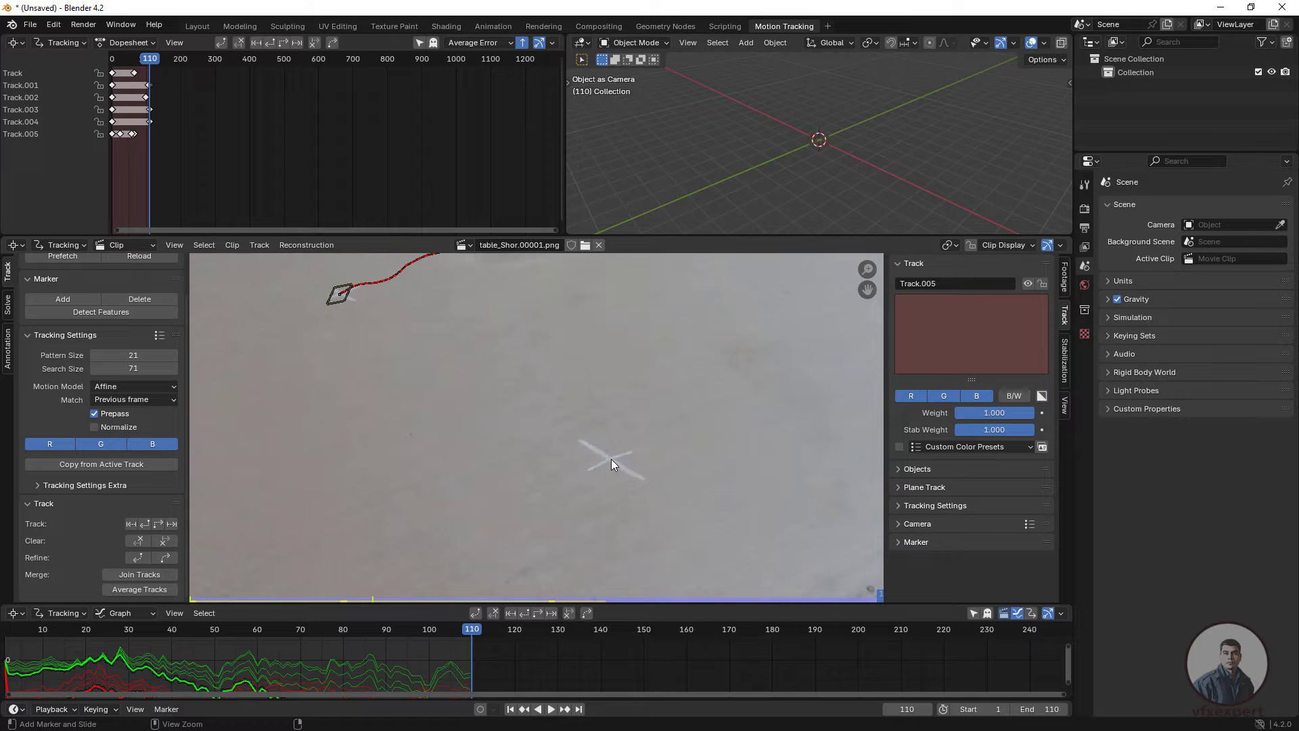
{"action": "left_click", "coordinate": [611, 459], "text": "ctrl"}
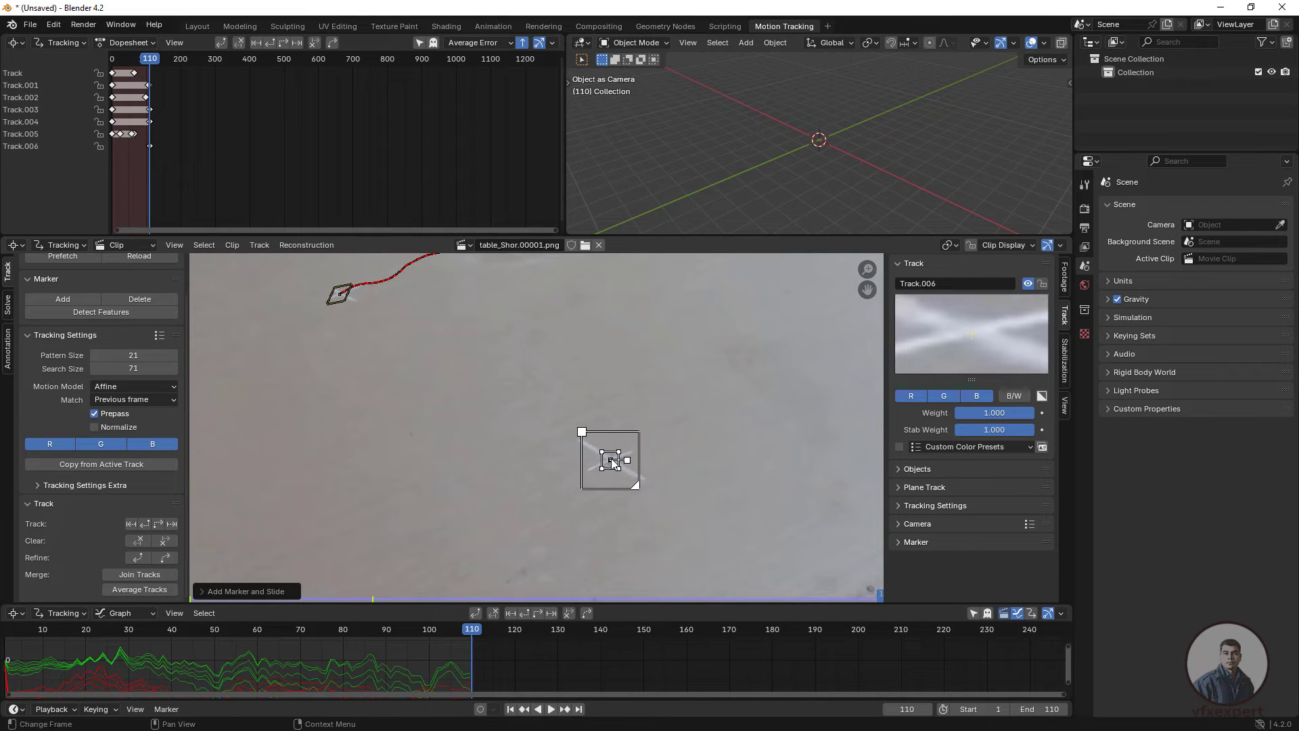
{"action": "key", "text": "s"}
{"action": "left_click", "coordinate": [939, 374]}
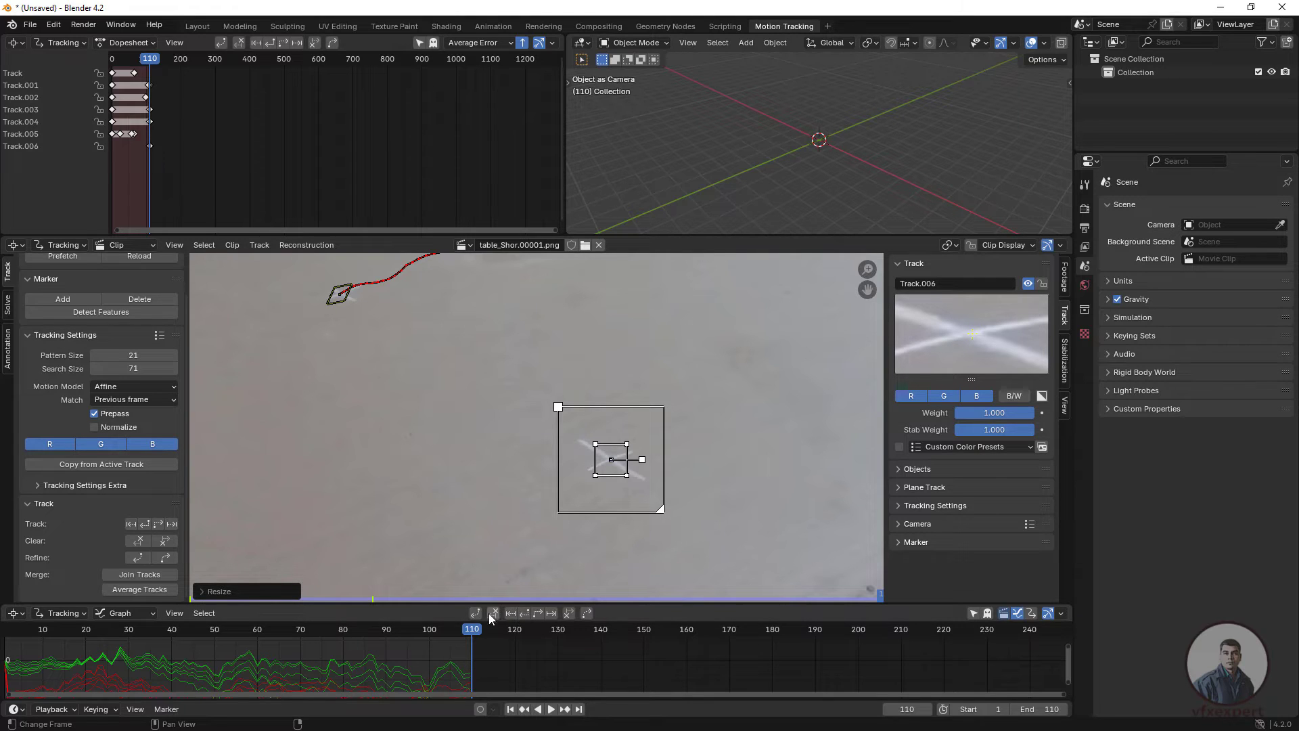
{"action": "left_click", "coordinate": [525, 611]}
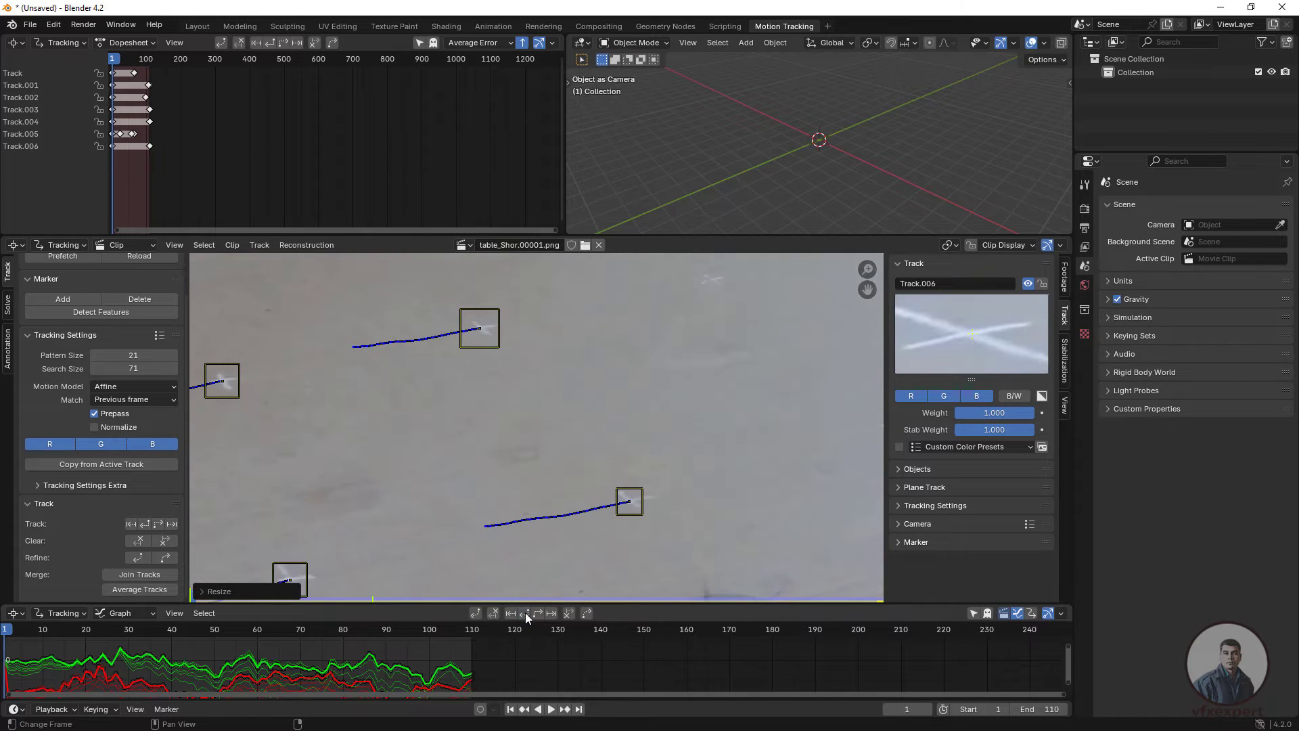
Step: Check the seventh marker's track, add an eighth marker at frame 110 on the cross near the table's right back edge, and track it backward
{"action": "scroll", "coordinate": [663, 427], "scroll_direction": "down", "scroll_amount": 5}
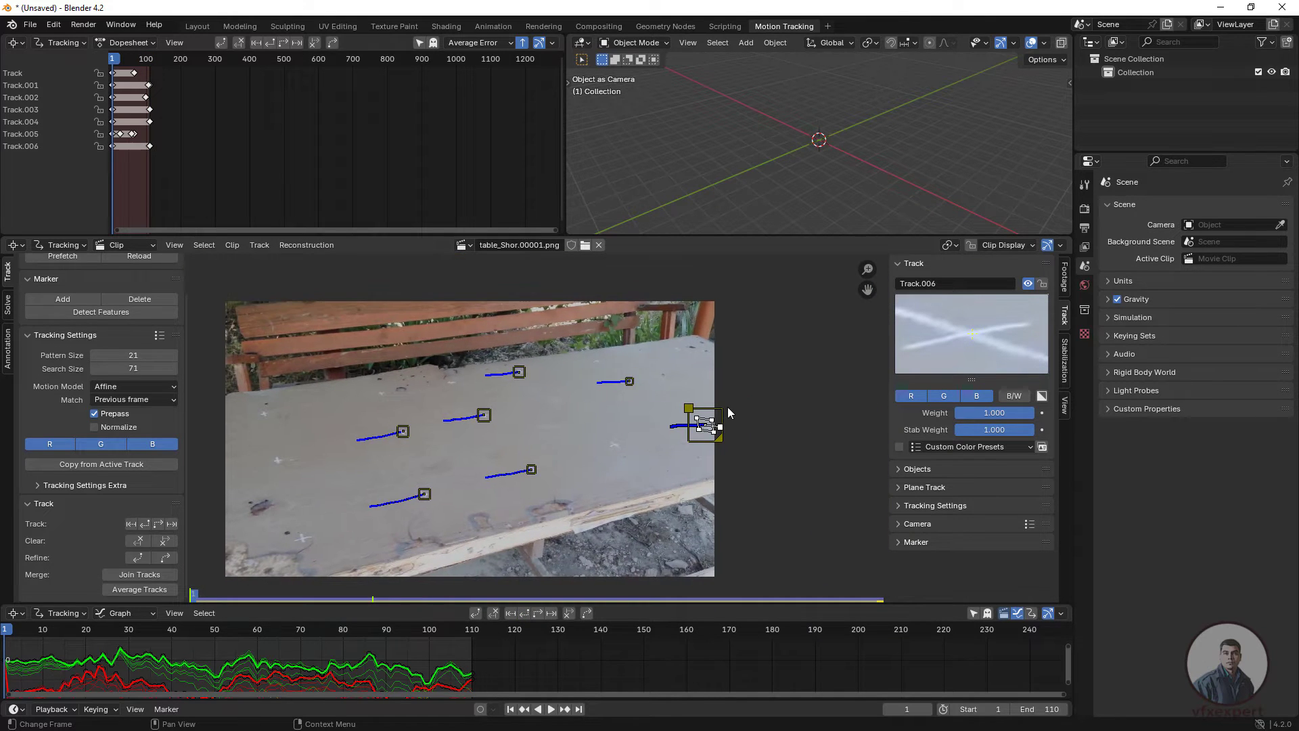
{"action": "scroll", "coordinate": [725, 415], "scroll_direction": "up", "scroll_amount": 2}
{"action": "scroll", "coordinate": [732, 425], "scroll_direction": "up", "scroll_amount": 2}
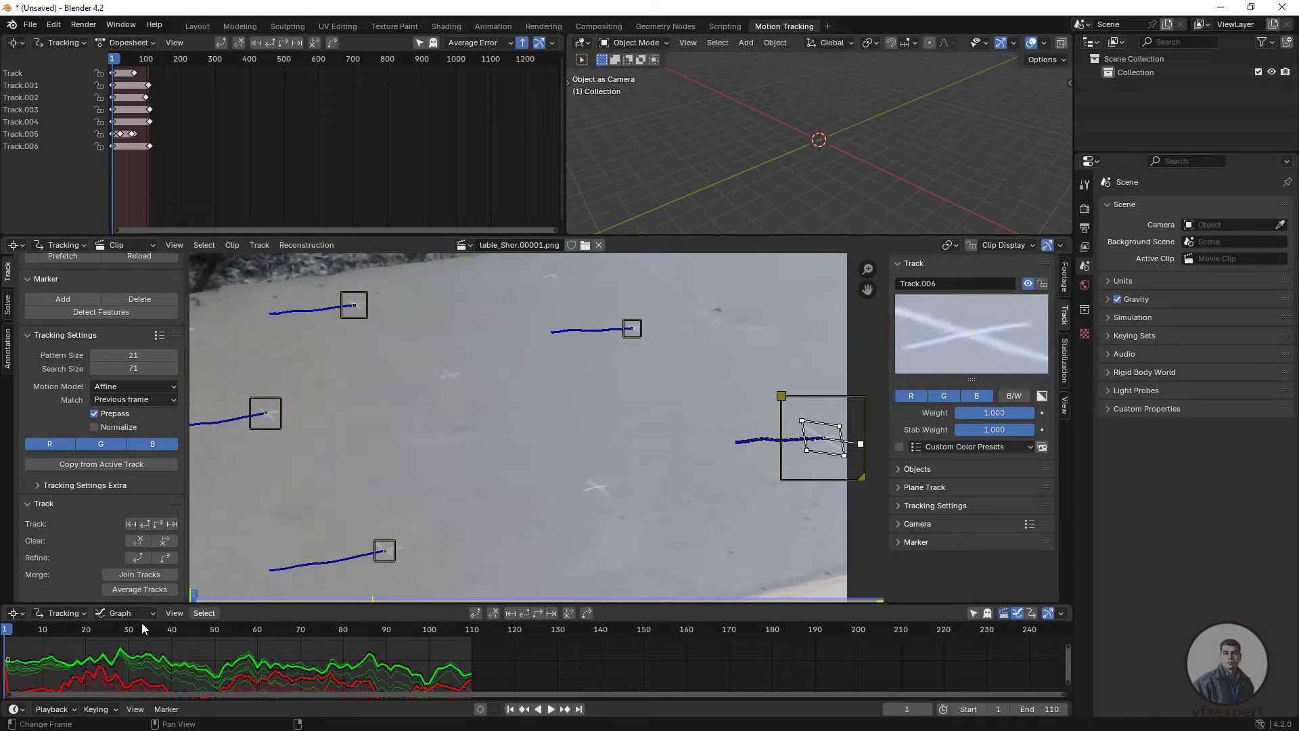
{"action": "left_click_drag", "start_coordinate": [9, 636], "coordinate": [70, 636]}
{"action": "scroll", "coordinate": [640, 447], "scroll_direction": "down", "scroll_amount": 3}
{"action": "left_click", "coordinate": [579, 708]}
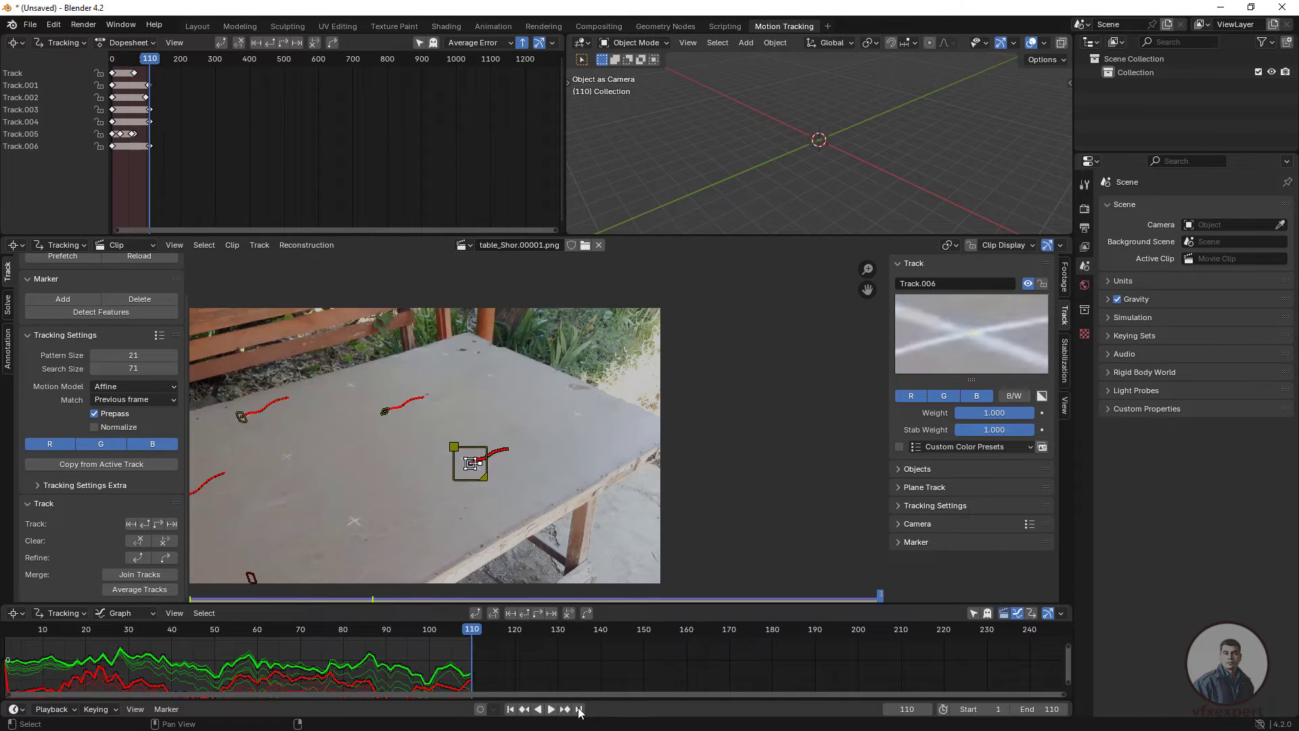
{"action": "scroll", "coordinate": [639, 452], "scroll_direction": "down", "scroll_amount": 1}
{"action": "middle_click_drag", "start_coordinate": [640, 452], "coordinate": [679, 446]}
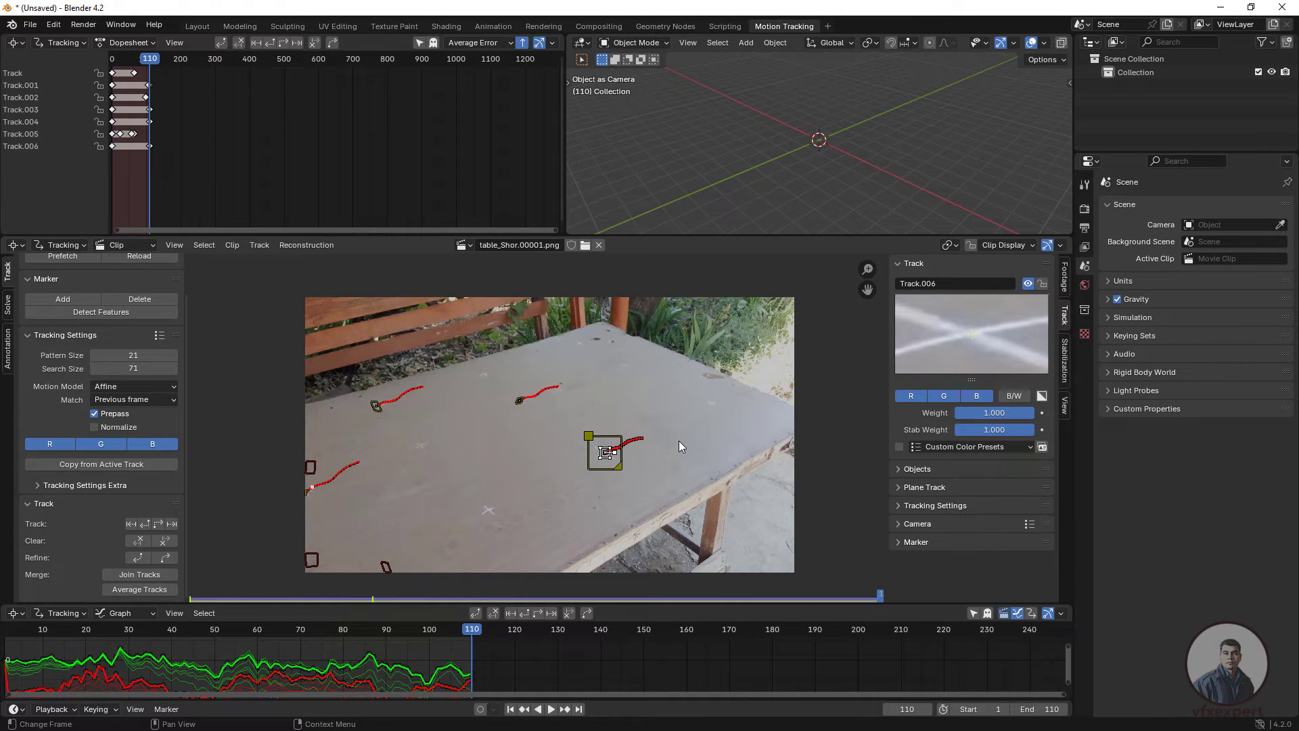
{"action": "scroll", "coordinate": [725, 395], "scroll_direction": "up", "scroll_amount": 5}
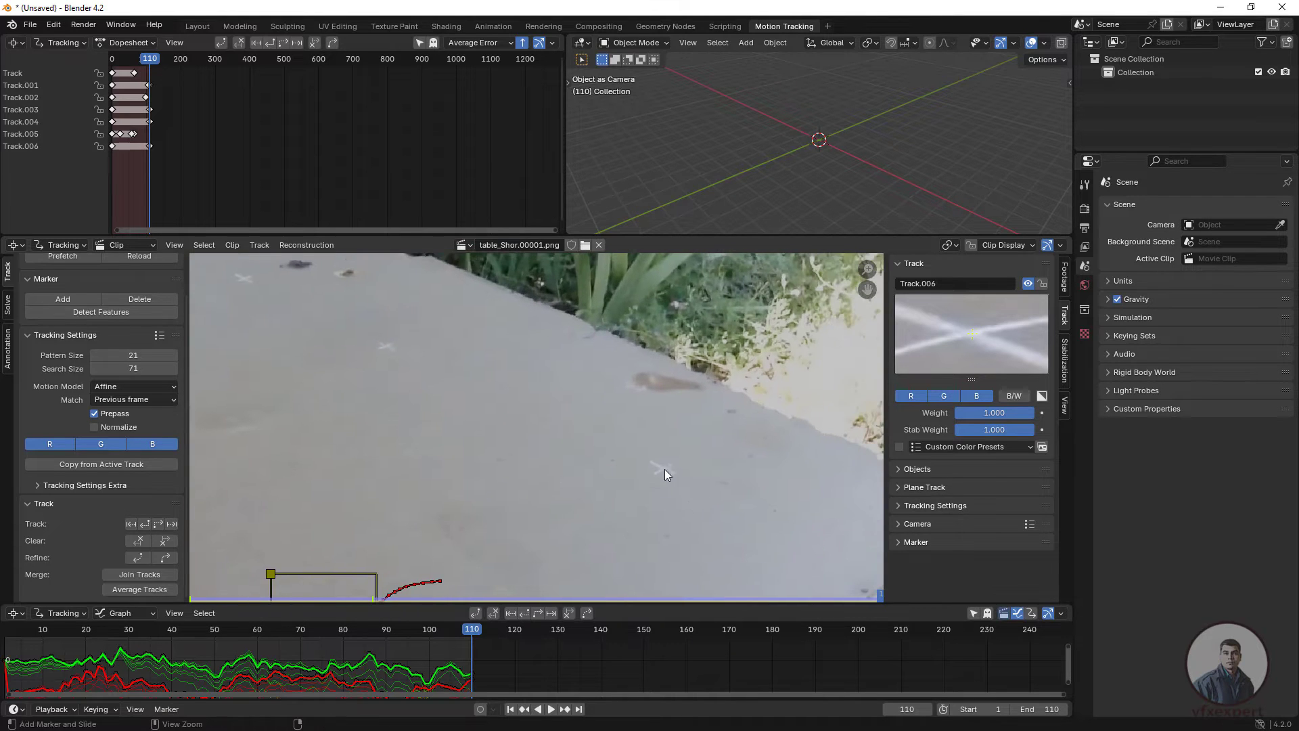
{"action": "left_click", "coordinate": [662, 468], "text": "ctrl"}
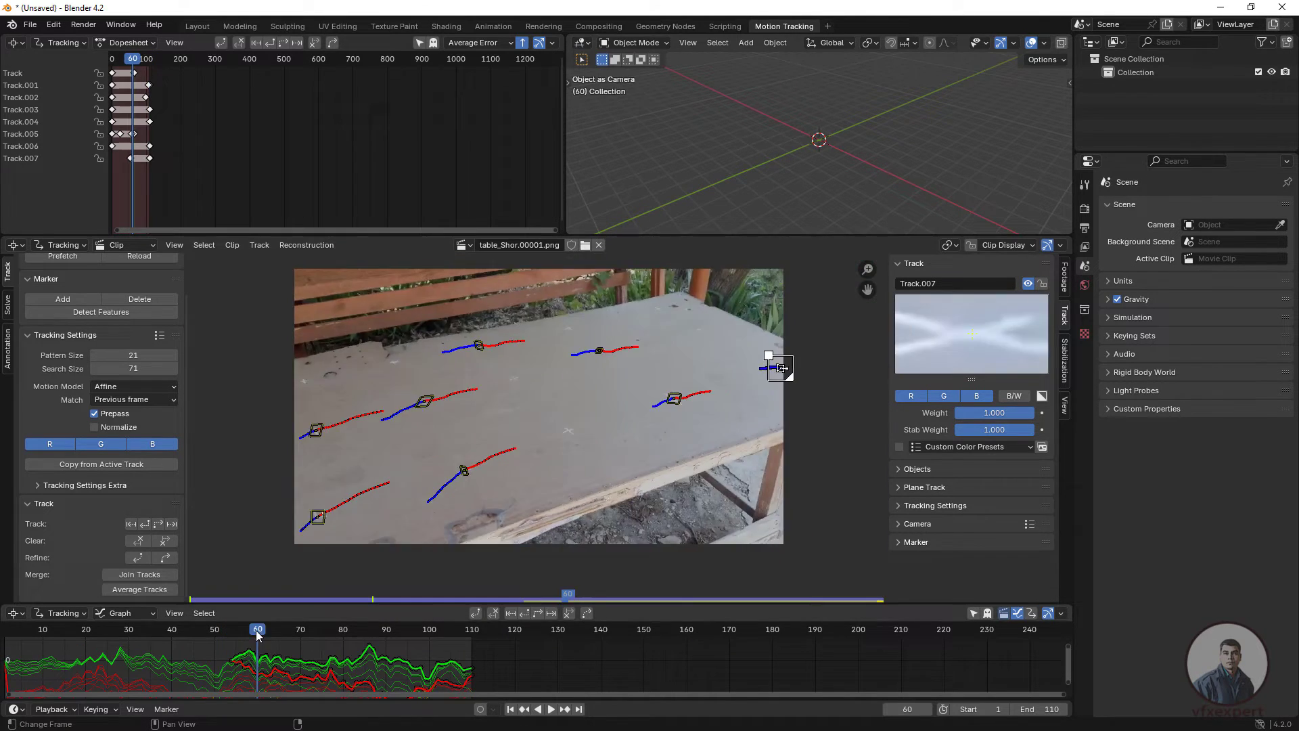
Step: Clear the eighth marker's track before frame 61 and go back to frame 110
{"action": "mouse_move", "coordinate": [257, 632]}
{"action": "left_mouse_down"}
{"action": "mouse_move", "coordinate": [371, 638]}
{"action": "mouse_move", "coordinate": [262, 642]}
{"action": "left_mouse_up"}
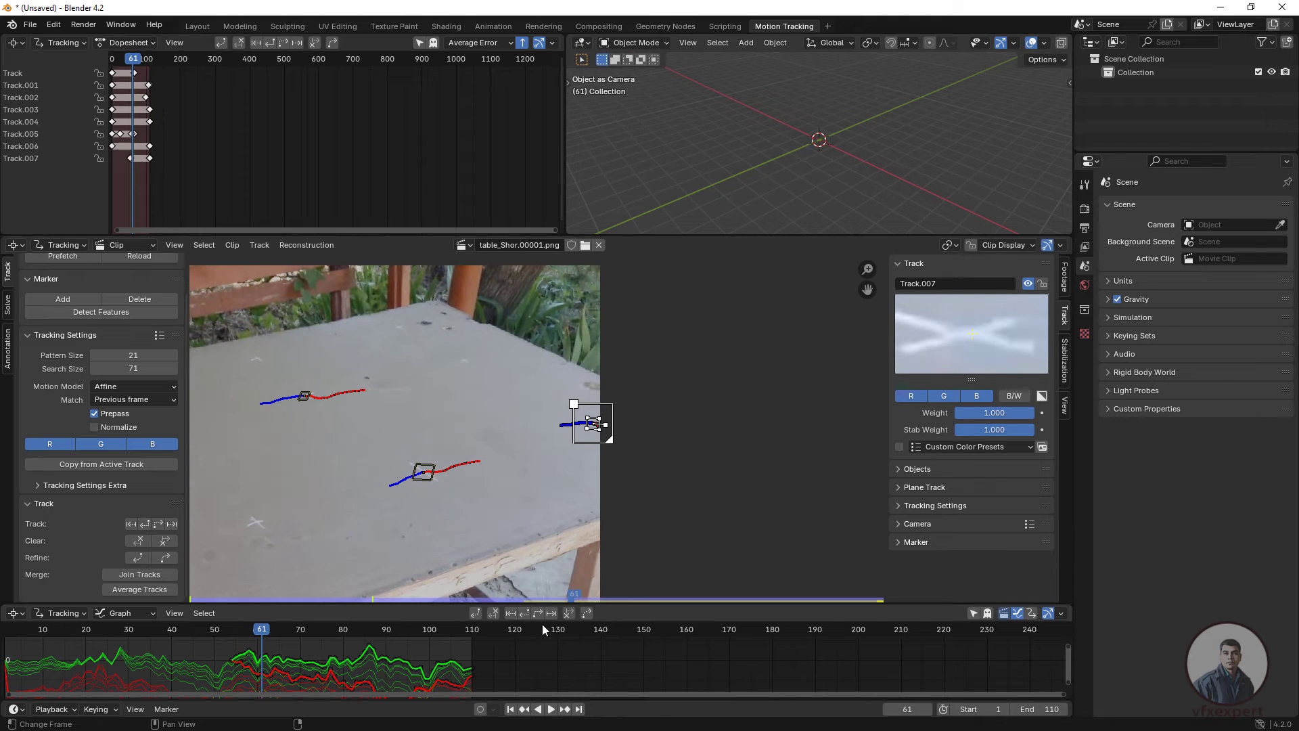
{"action": "left_click", "coordinate": [492, 613]}
{"action": "left_click", "coordinate": [579, 709]}
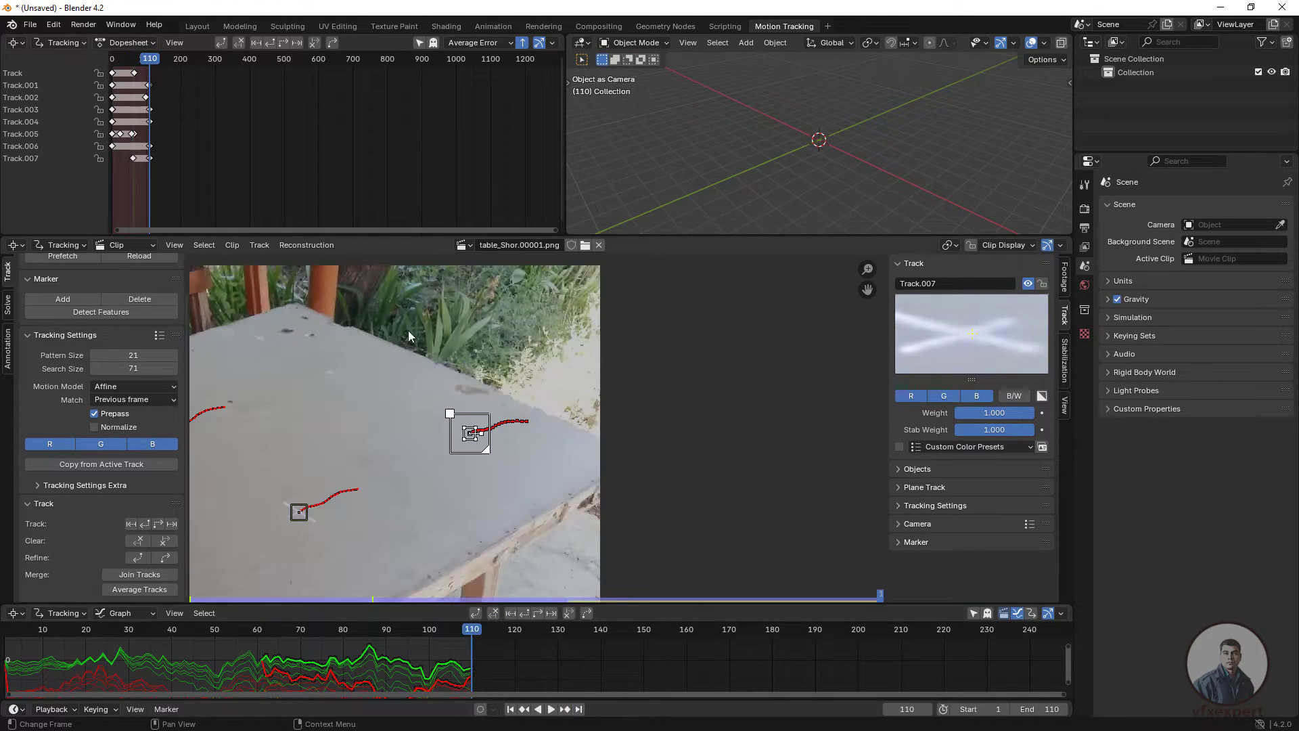
Step: Add a ninth marker at frame 110 on the untracked cross toward the table's front edge and track it backward to frame 1
{"action": "scroll", "coordinate": [461, 481], "scroll_direction": "down", "scroll_amount": 2}
{"action": "scroll", "coordinate": [474, 490], "scroll_direction": "up", "scroll_amount": 2}
{"action": "scroll", "coordinate": [486, 497], "scroll_direction": "up", "scroll_amount": 5}
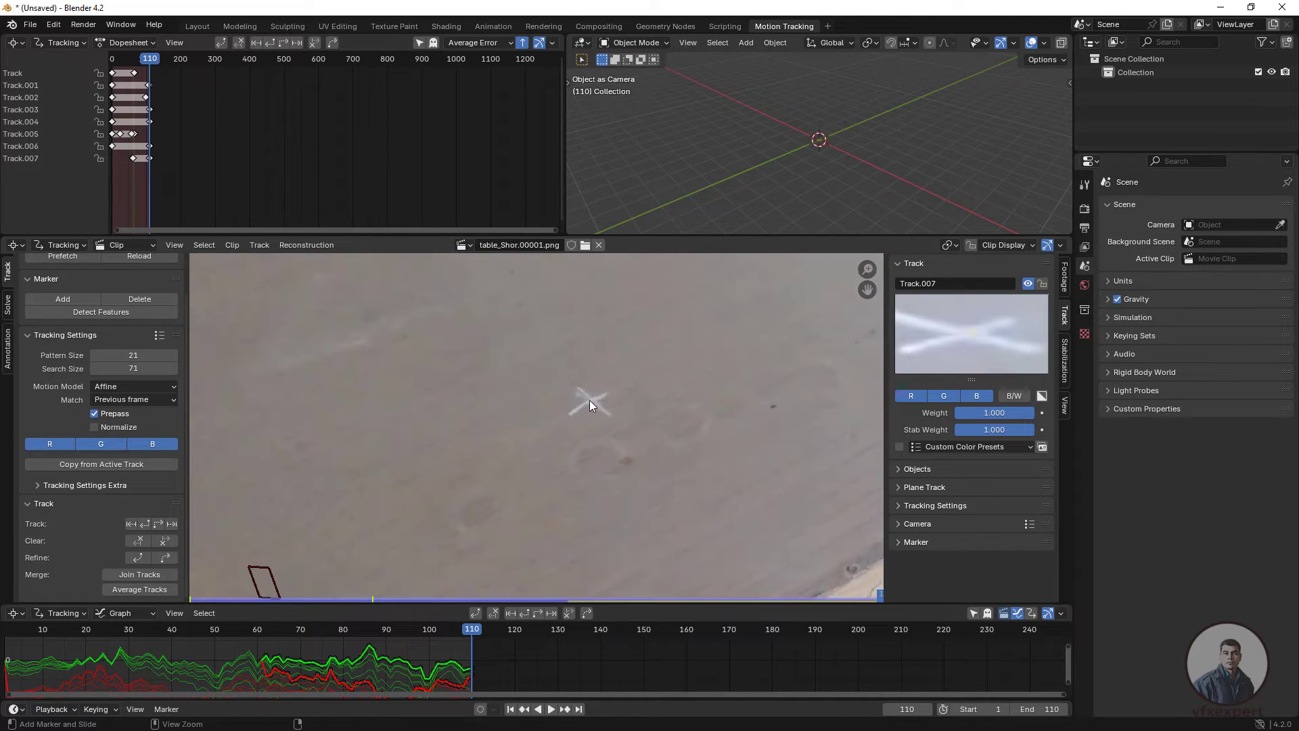
{"action": "left_click", "coordinate": [590, 399], "text": "ctrl"}
{"action": "scroll", "coordinate": [590, 400], "scroll_direction": "down", "scroll_amount": 2}
{"action": "key", "text": "shift+ctrl+t"}
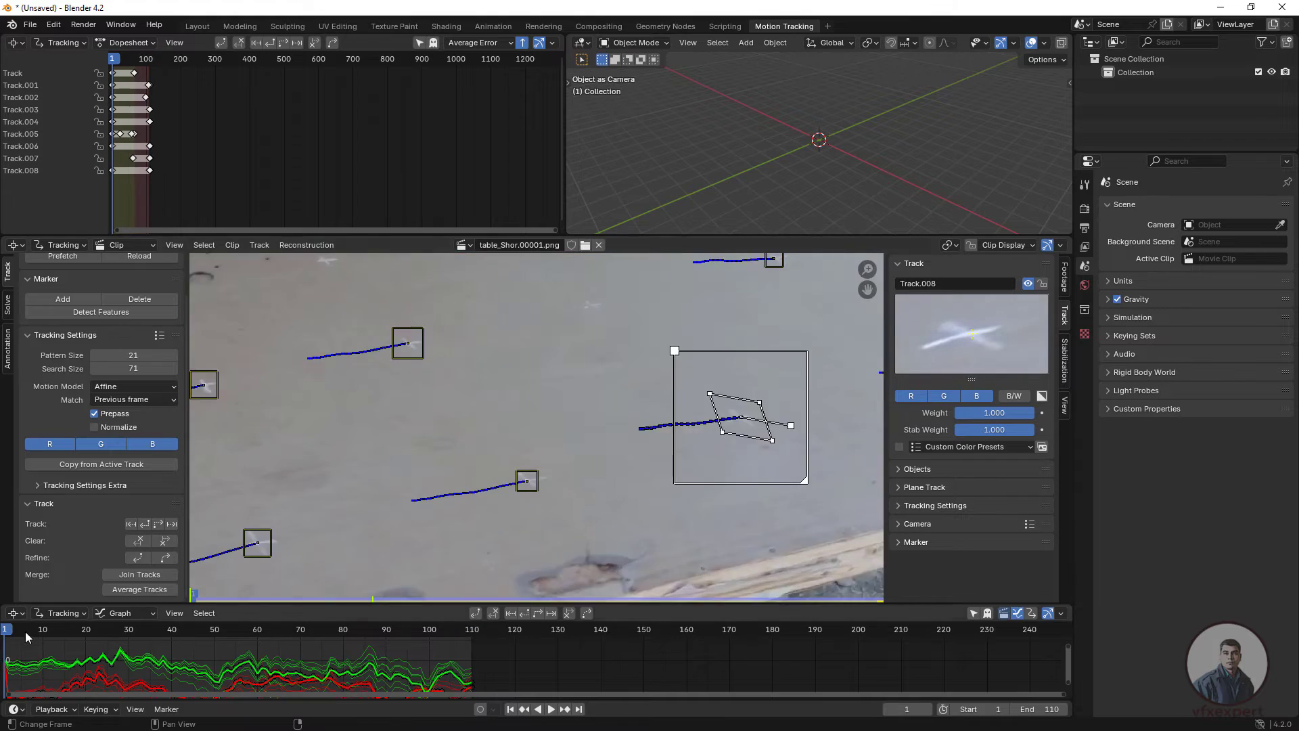
Step: Add a tenth marker on another untracked tabletop mark at frame 110 and track it backward to frame 1
{"action": "scroll", "coordinate": [583, 396], "scroll_direction": "down", "scroll_amount": 2}
{"action": "scroll", "coordinate": [650, 412], "scroll_direction": "up", "scroll_amount": 3}
{"action": "left_click", "coordinate": [591, 398], "text": "ctrl"}
{"action": "key", "text": "shift+ctrl+t"}
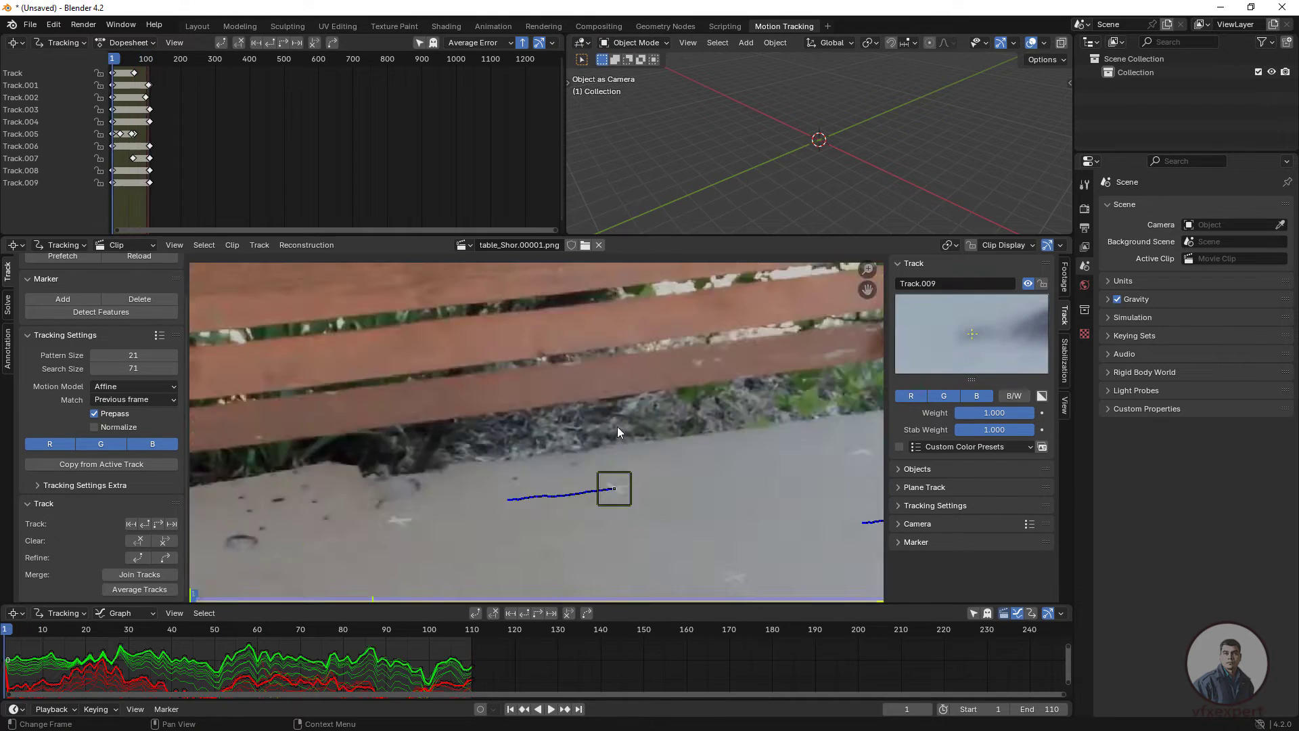
Step: At frame 1, add an enlarged marker on the leftmost cross below the dark spot and track it forward to frame 14
{"action": "scroll", "coordinate": [531, 466], "scroll_direction": "up", "scroll_amount": 2}
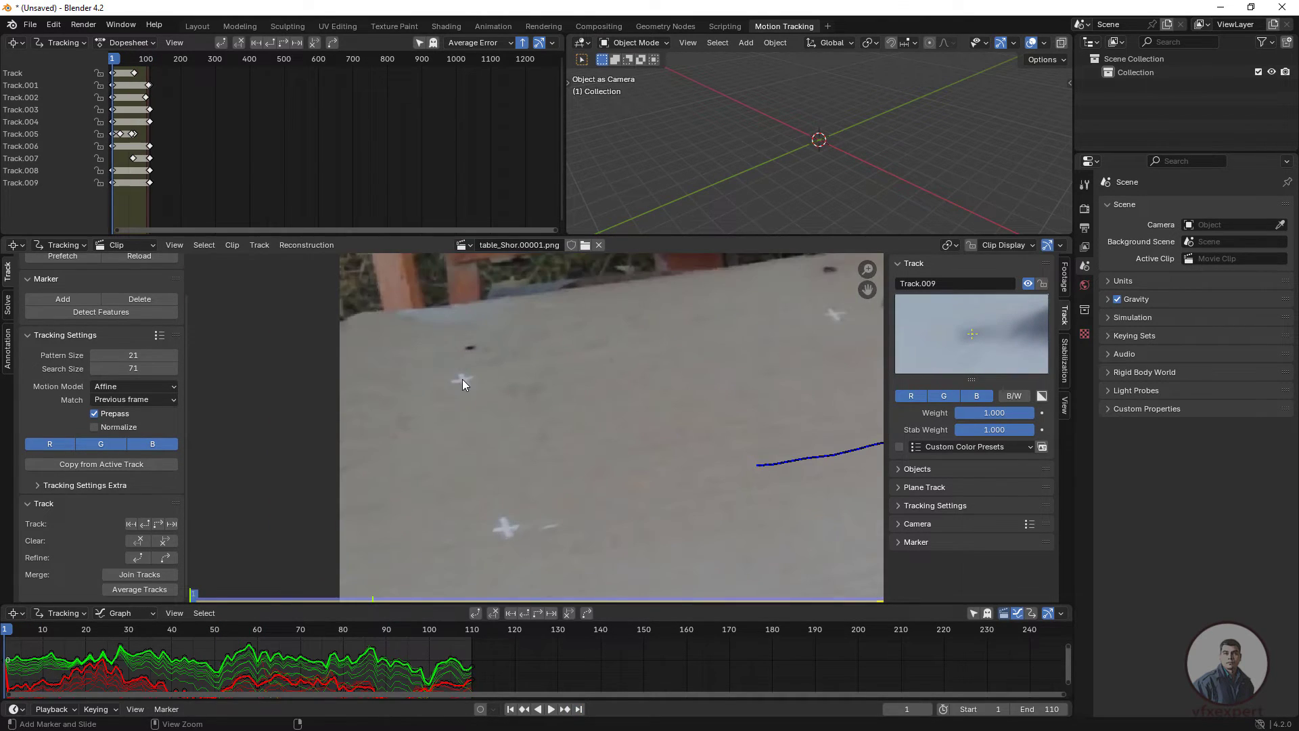
{"action": "left_click", "coordinate": [464, 380], "text": "ctrl"}
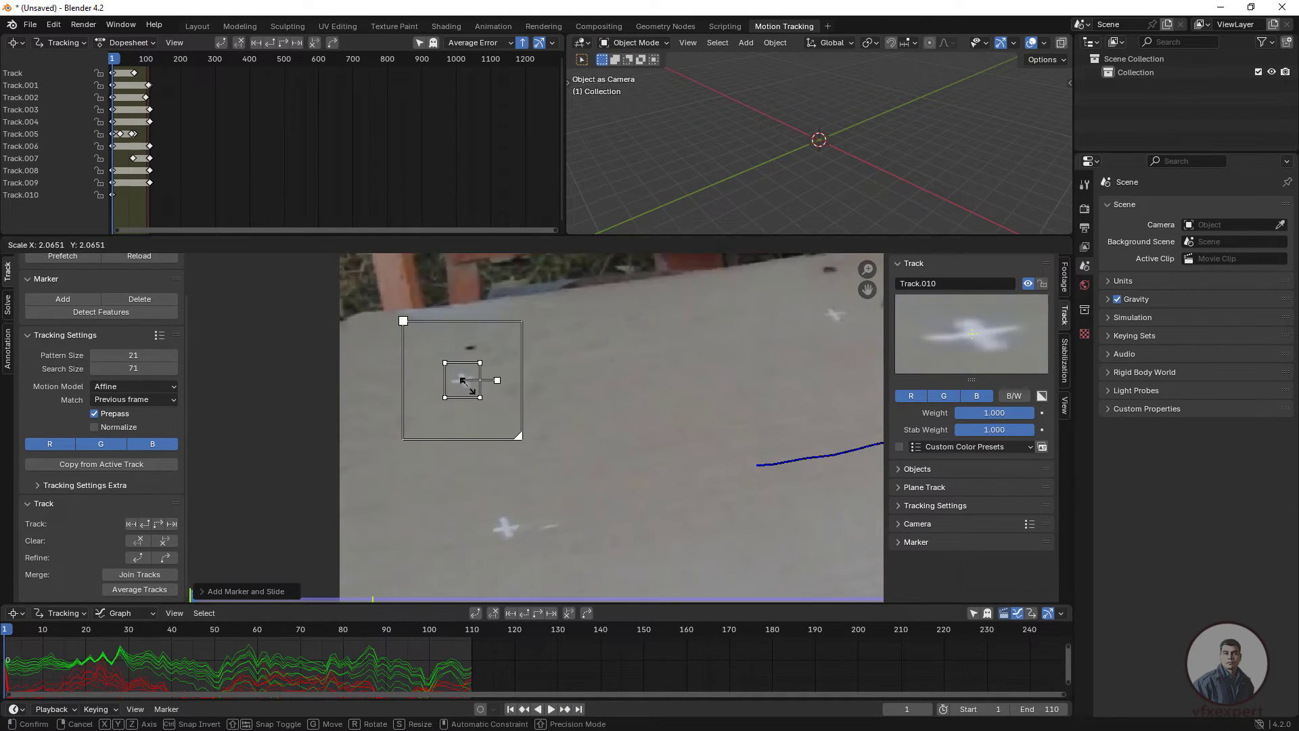
{"action": "left_click", "coordinate": [552, 613]}
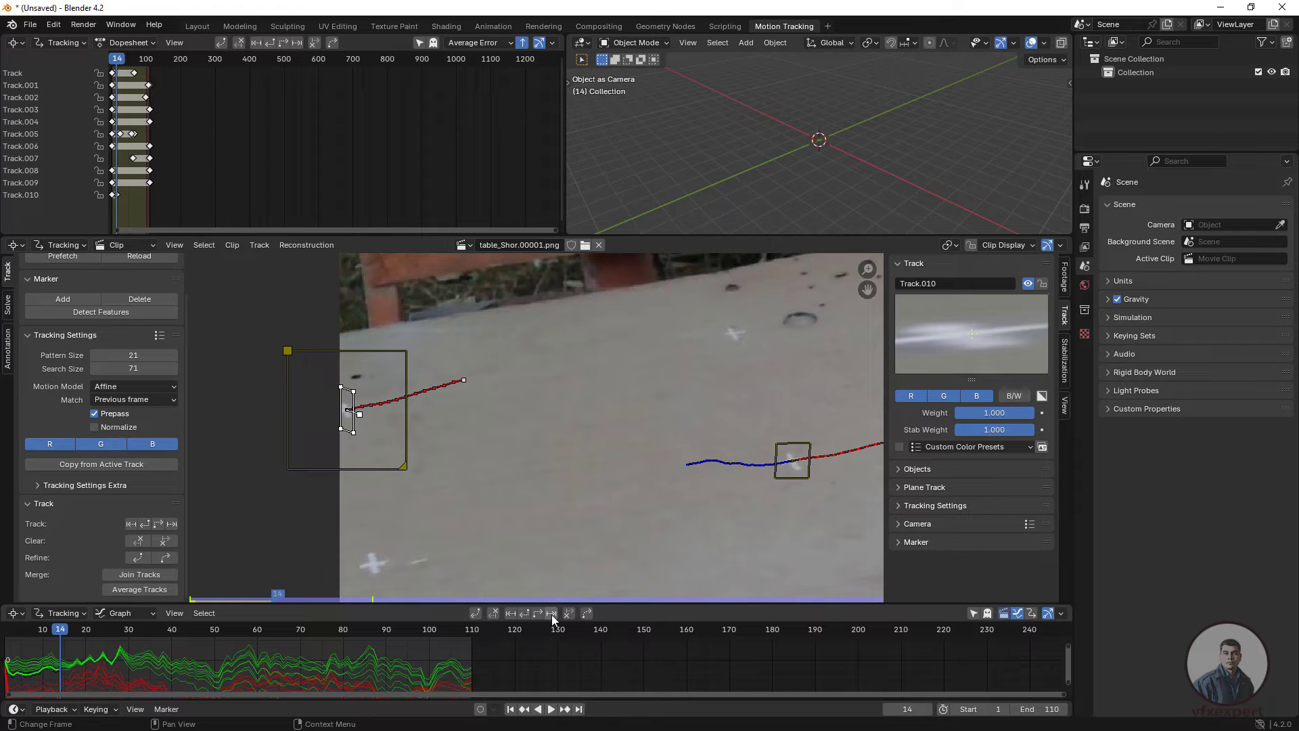
{"action": "key", "text": "Left"}
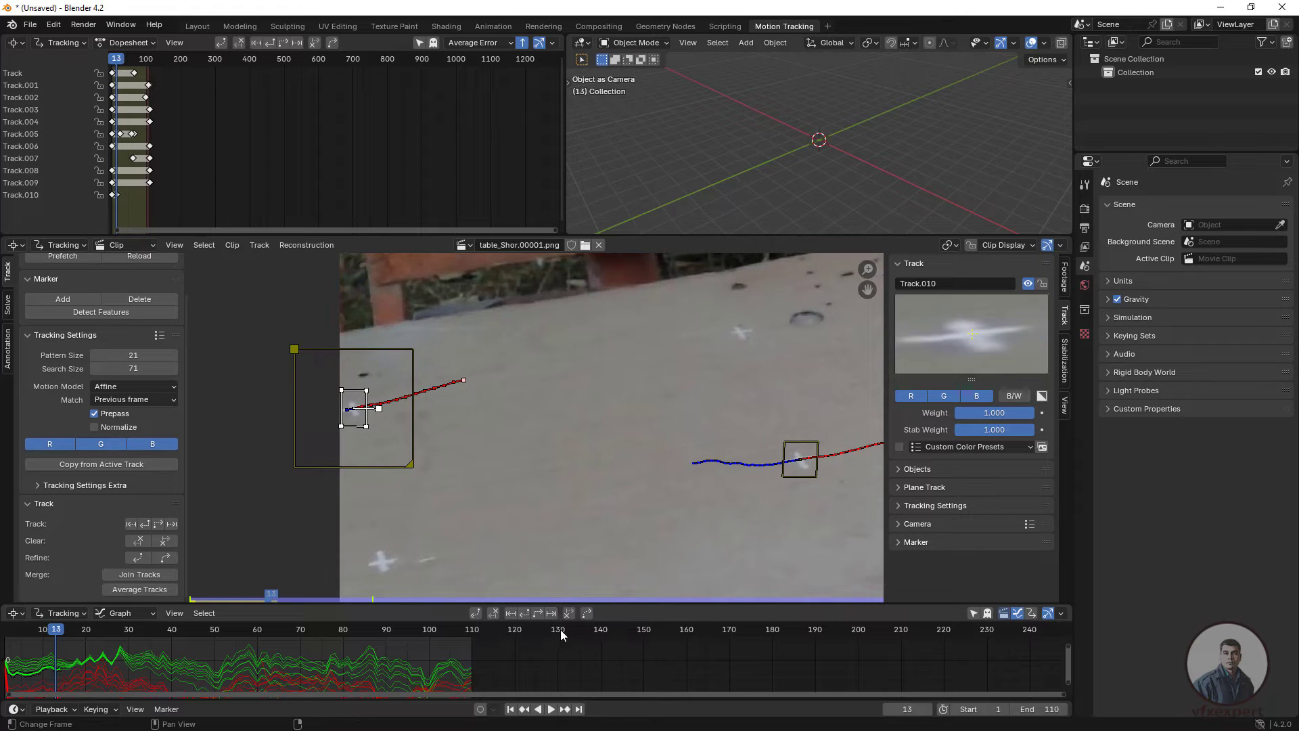
Step: At frame 1, add an enlarged marker on the cross in the table's lower-left corner and track it forward to frame 23
{"action": "left_click", "coordinate": [510, 709]}
{"action": "left_click", "coordinate": [574, 465], "text": "ctrl"}
{"action": "key", "text": "x"}
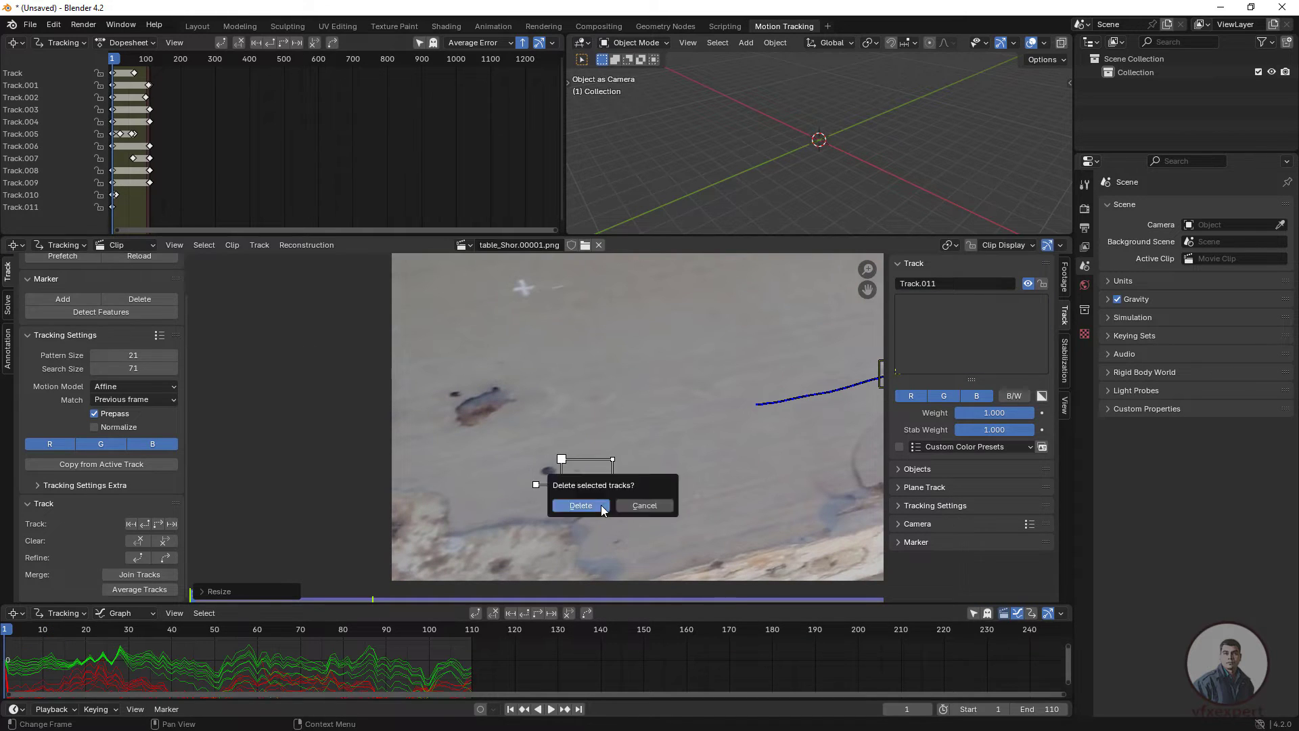
{"action": "key", "text": "ctrl+t"}
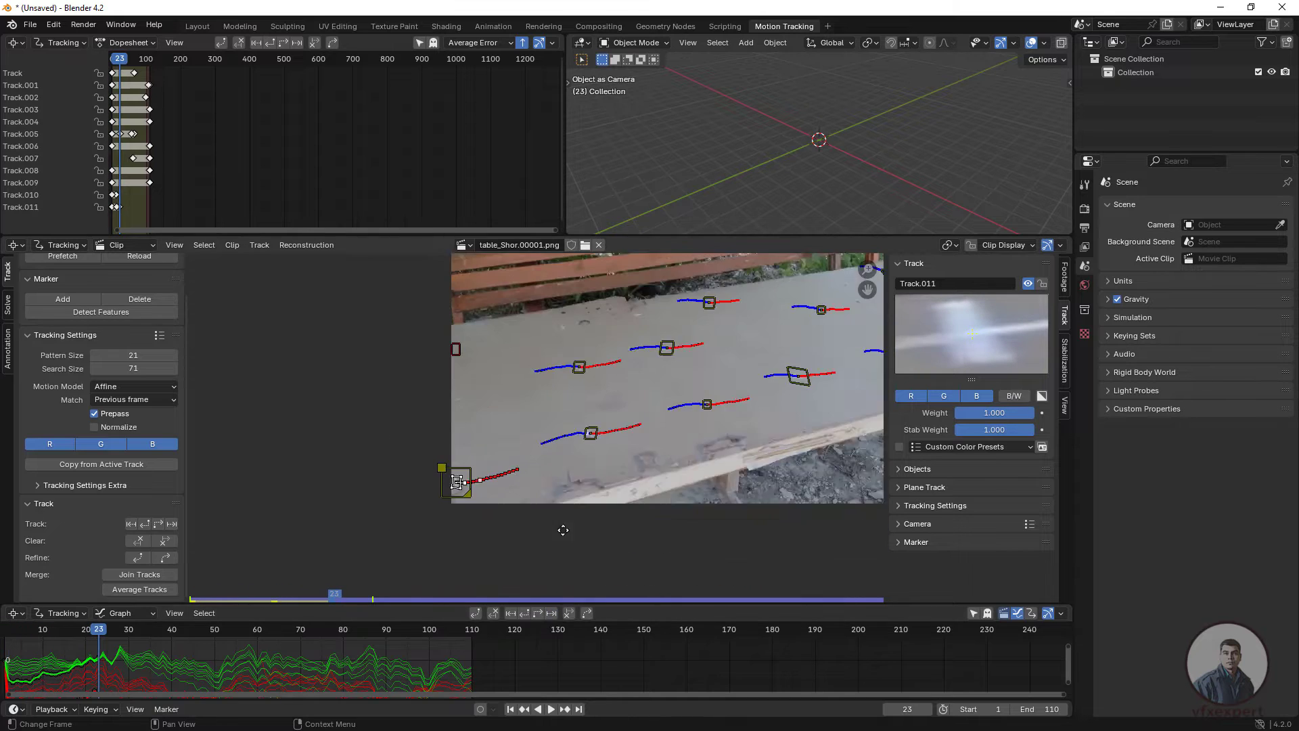
Step: Back at frame 1, add a marker on the untracked cross near the table's rear edge and track it forward through the clip
{"action": "key", "text": "shift+Left"}
{"action": "scroll", "coordinate": [603, 363], "scroll_direction": "up", "scroll_amount": 4}
{"action": "left_click", "coordinate": [594, 393], "text": "ctrl"}
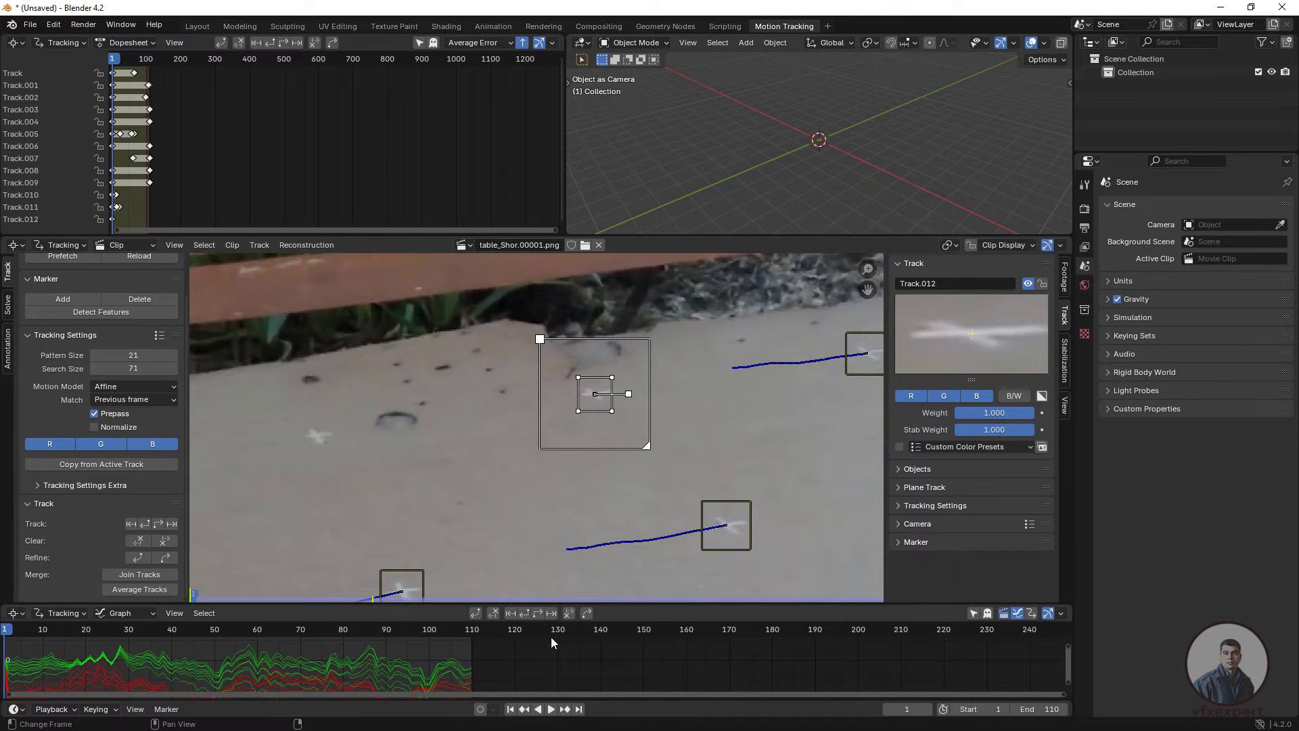
{"action": "left_click", "coordinate": [551, 615]}
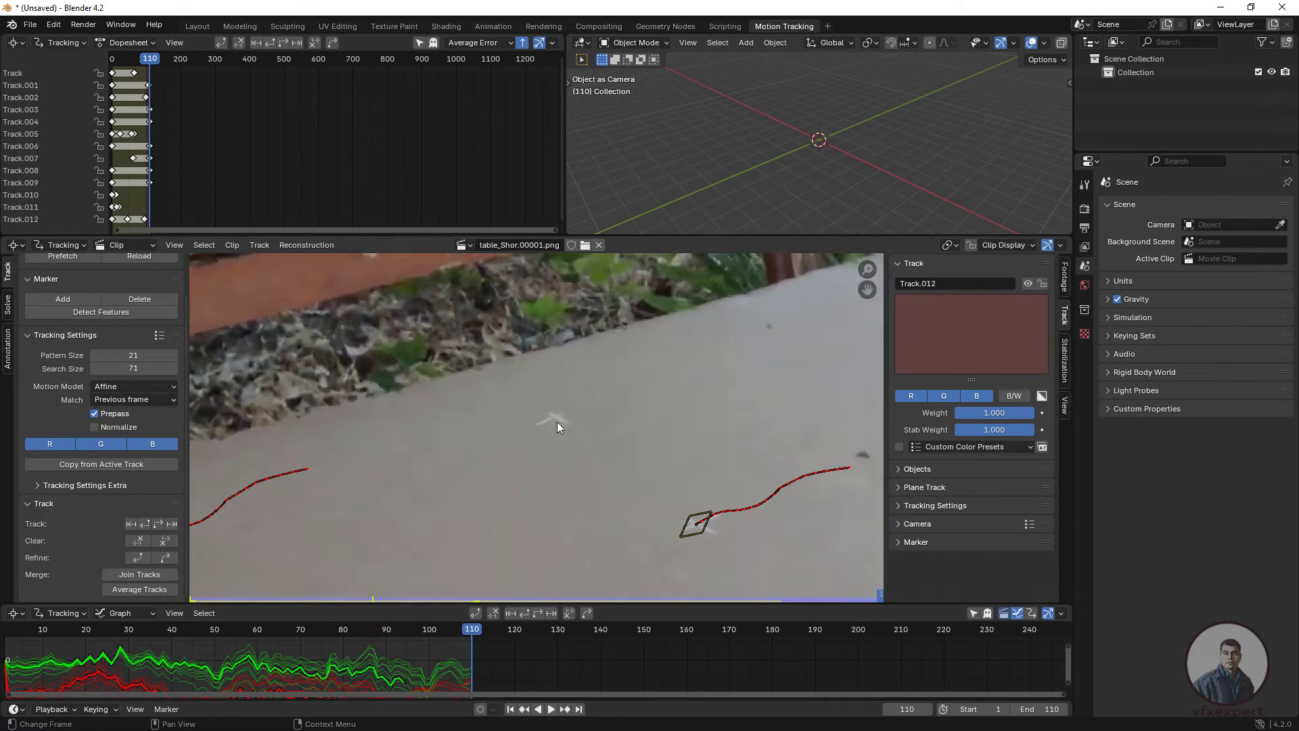
Step: At frame 110, add a marker on the faint cross near the rear edge, track it backward, and review the track back to frame 1
{"action": "left_click", "coordinate": [557, 419], "text": "ctrl"}
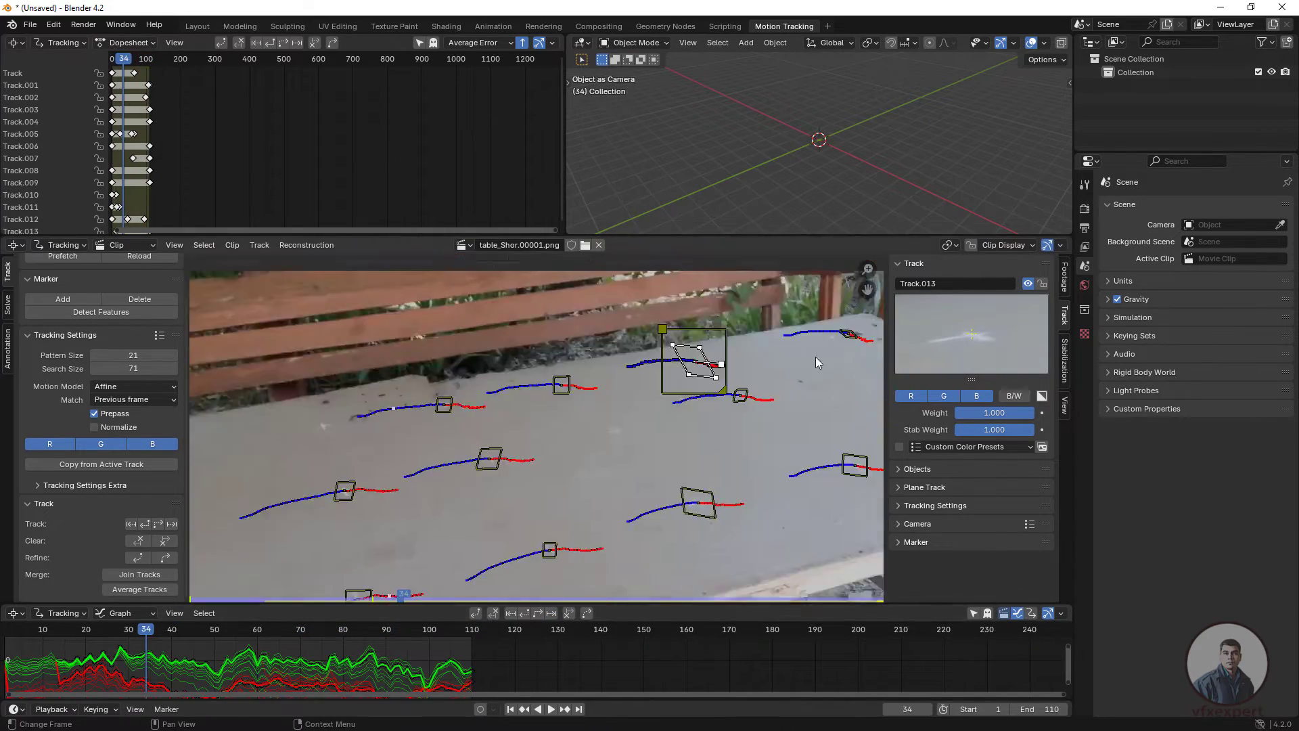
{"action": "left_click", "coordinate": [384, 632]}
{"action": "left_click_drag", "start_coordinate": [383, 632], "coordinate": [60, 632]}
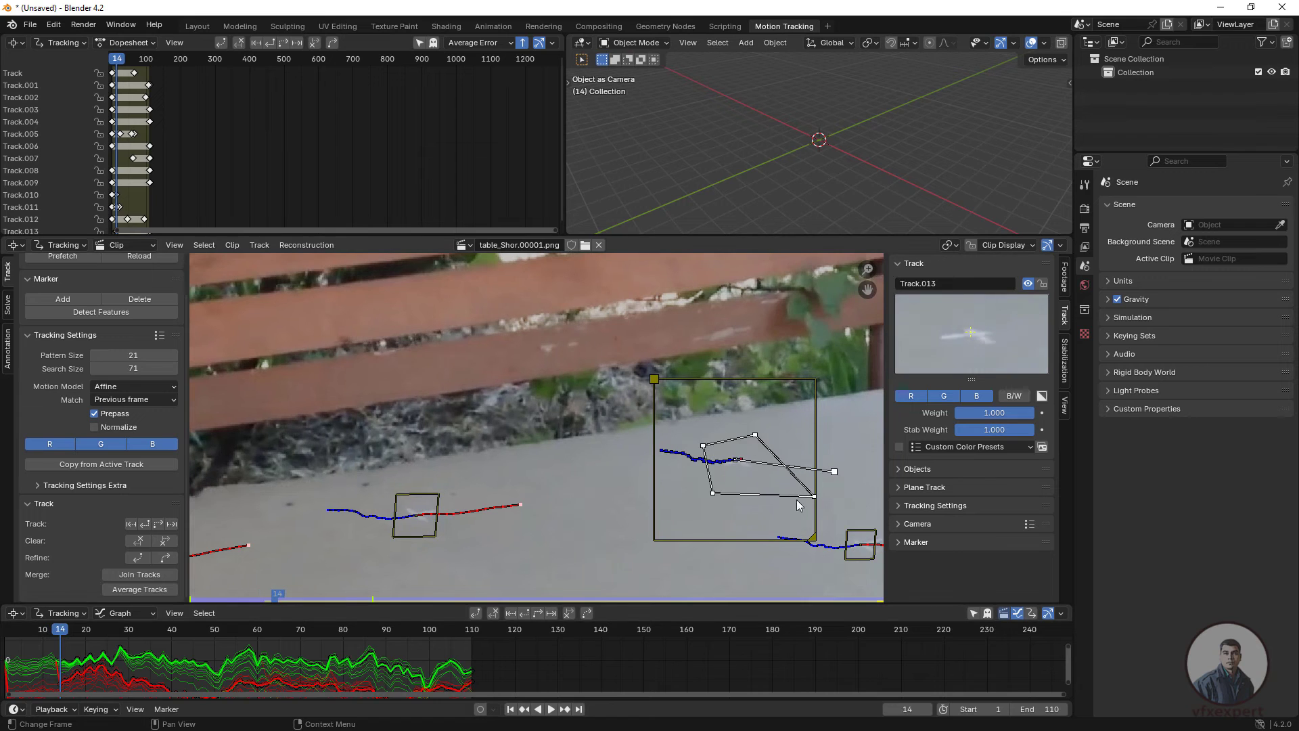
{"action": "left_click_drag", "start_coordinate": [513, 628], "coordinate": [309, 629]}
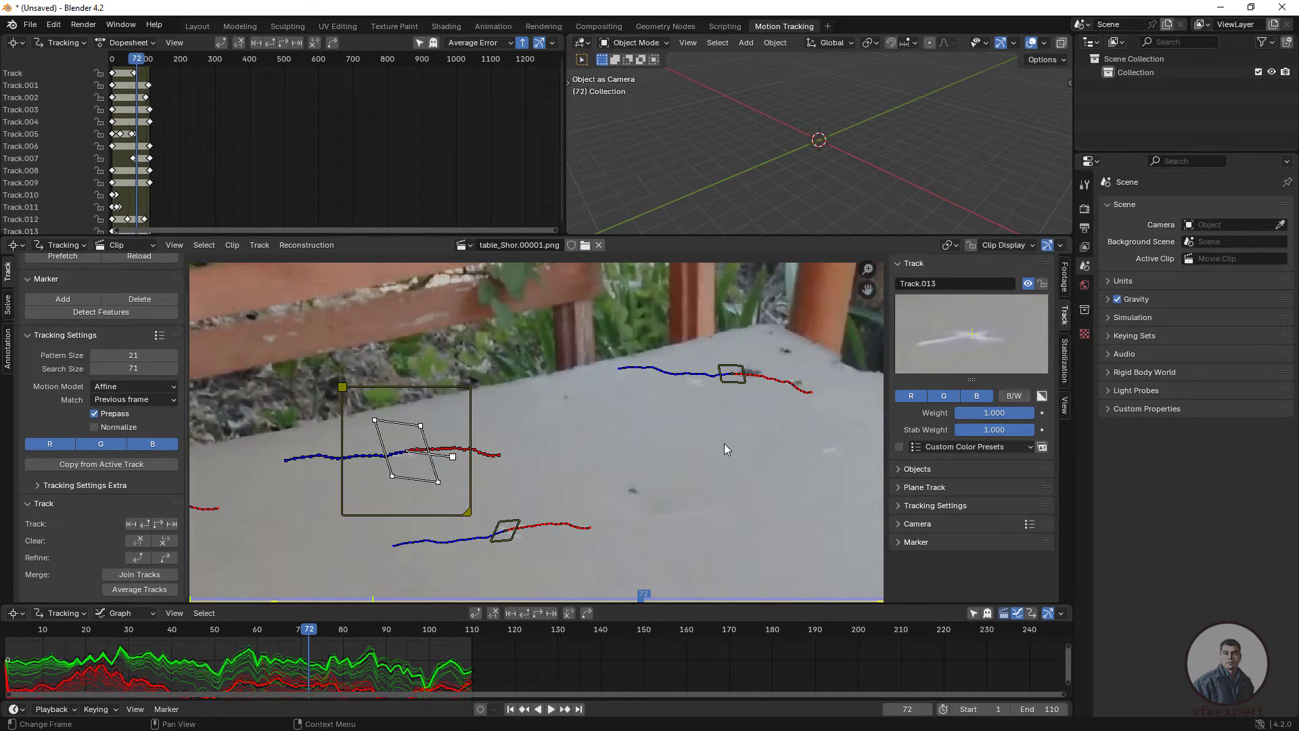
{"action": "scroll", "coordinate": [721, 467], "scroll_direction": "down", "scroll_amount": 4}
{"action": "scroll", "coordinate": [643, 477], "scroll_direction": "up", "scroll_amount": 1}
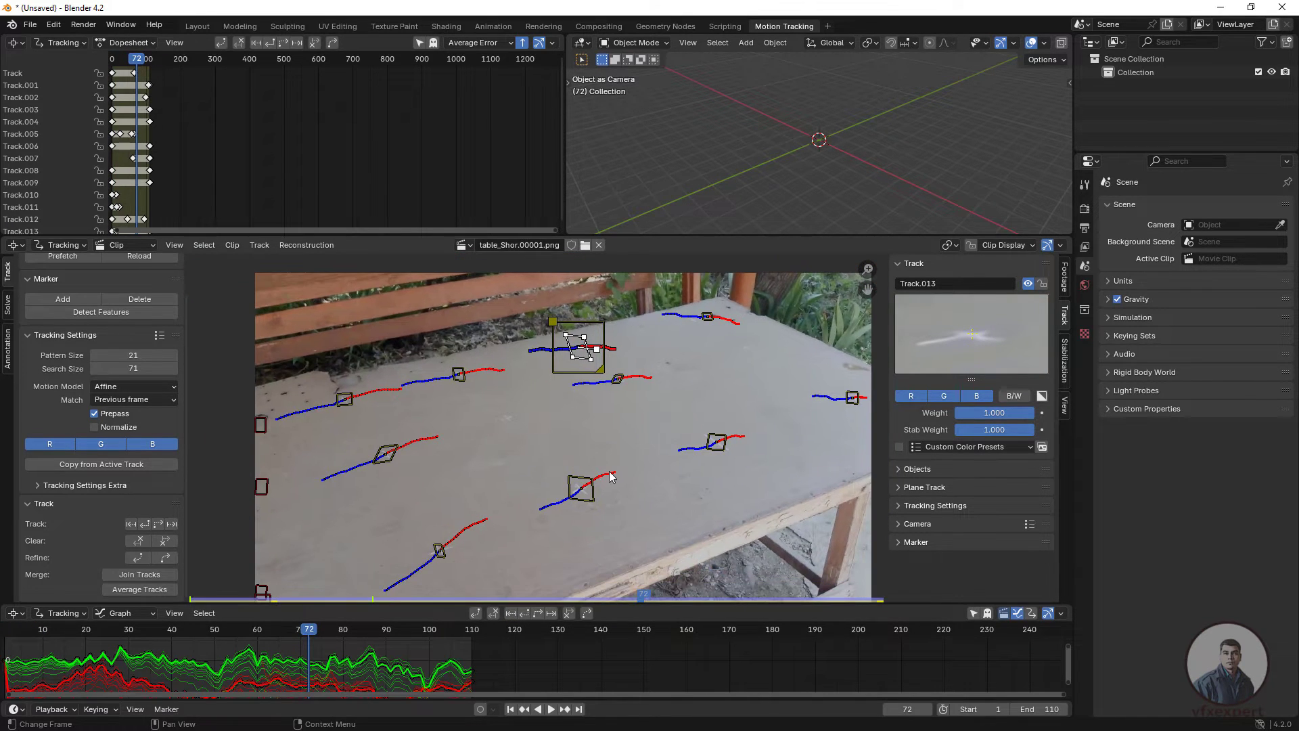
{"action": "key", "text": "shift+Left"}
{"action": "middle_click_drag", "start_coordinate": [612, 478], "coordinate": [614, 488]}
{"action": "left_click", "coordinate": [663, 525]}
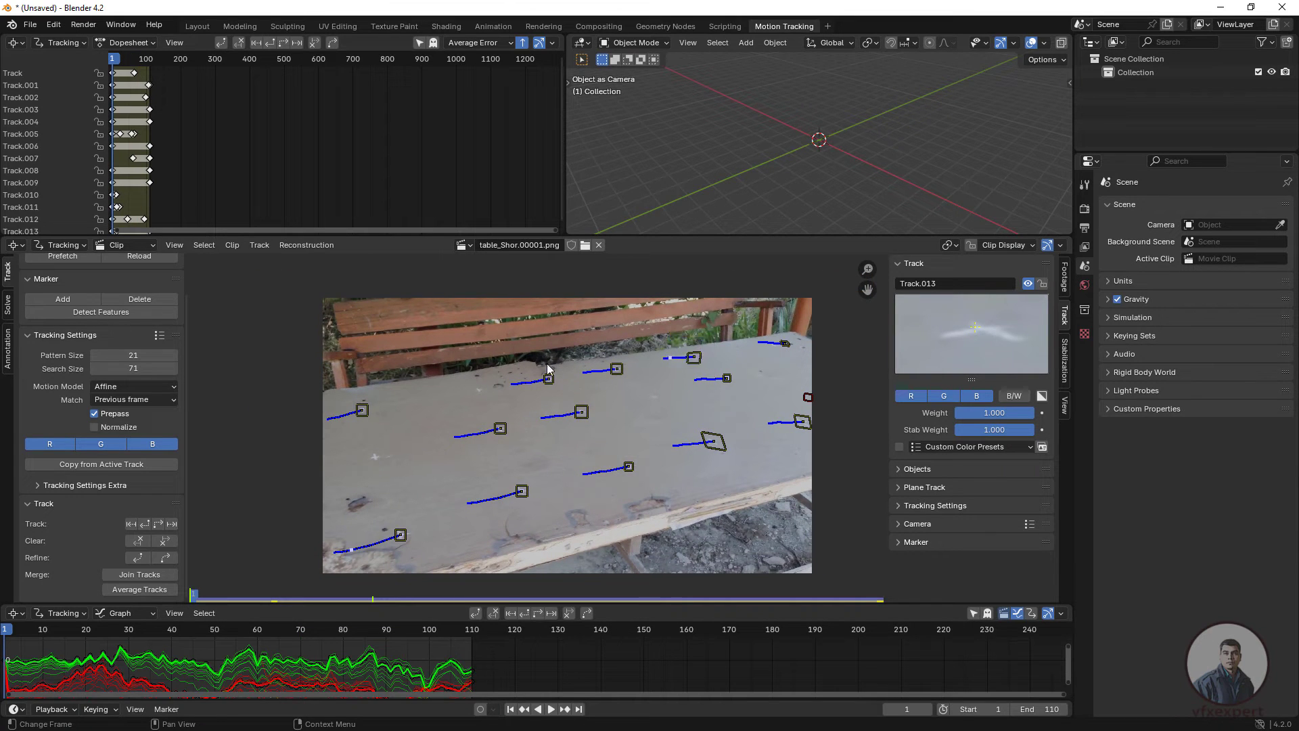
Step: Start saving the project and create and open a new folder named tracking_data inside the Table folder
{"action": "left_click", "coordinate": [30, 26]}
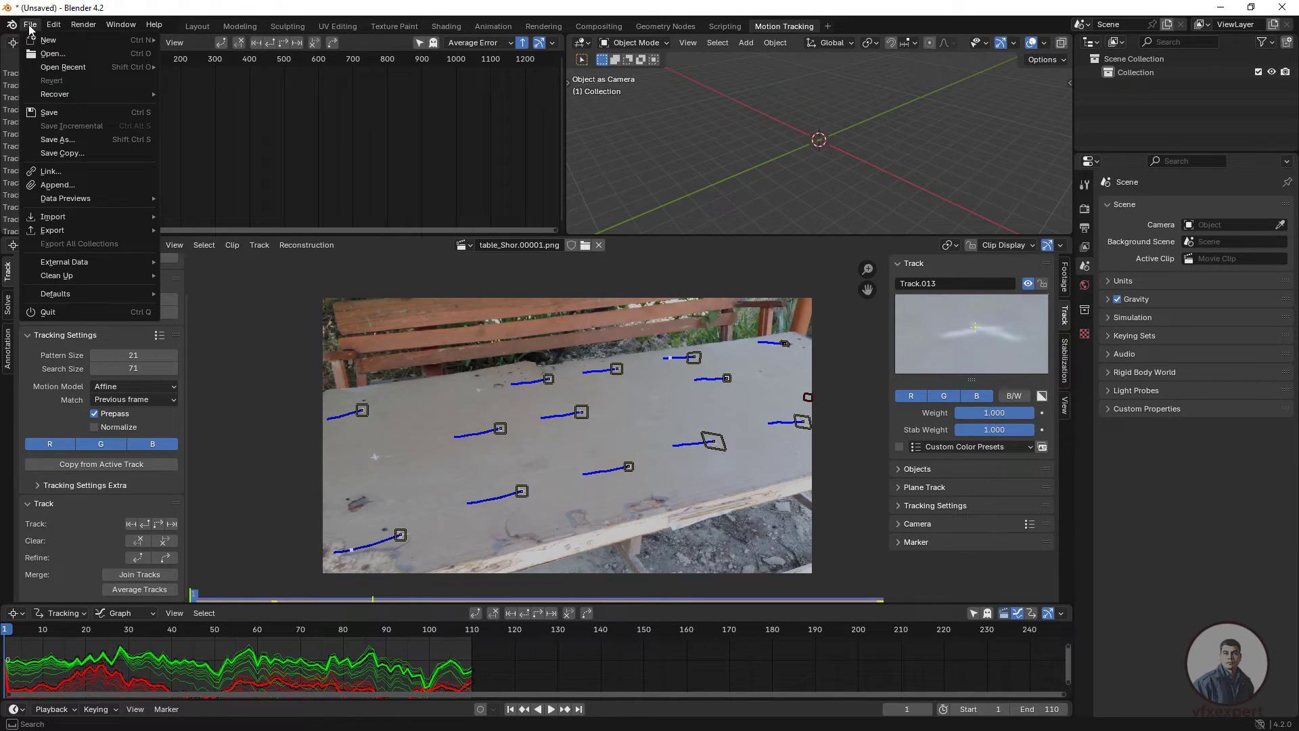
{"action": "left_click", "coordinate": [48, 112]}
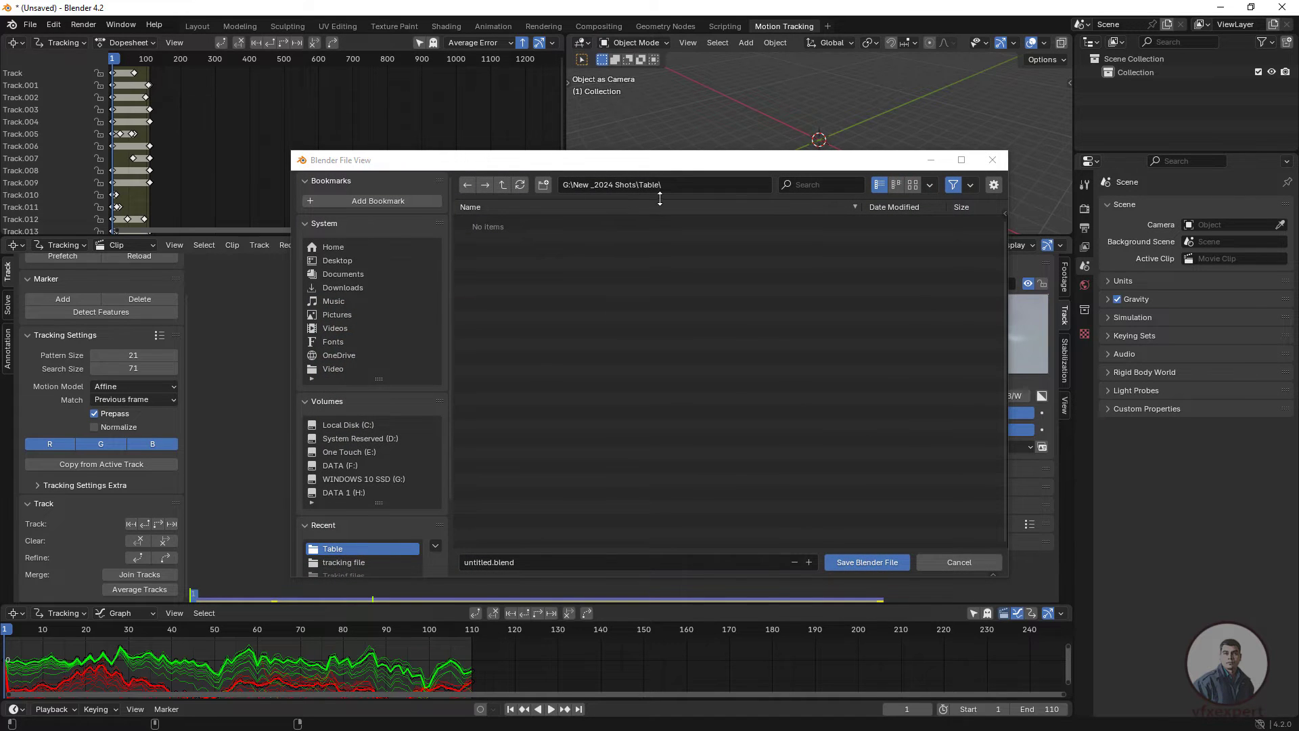
{"action": "left_click", "coordinate": [543, 185]}
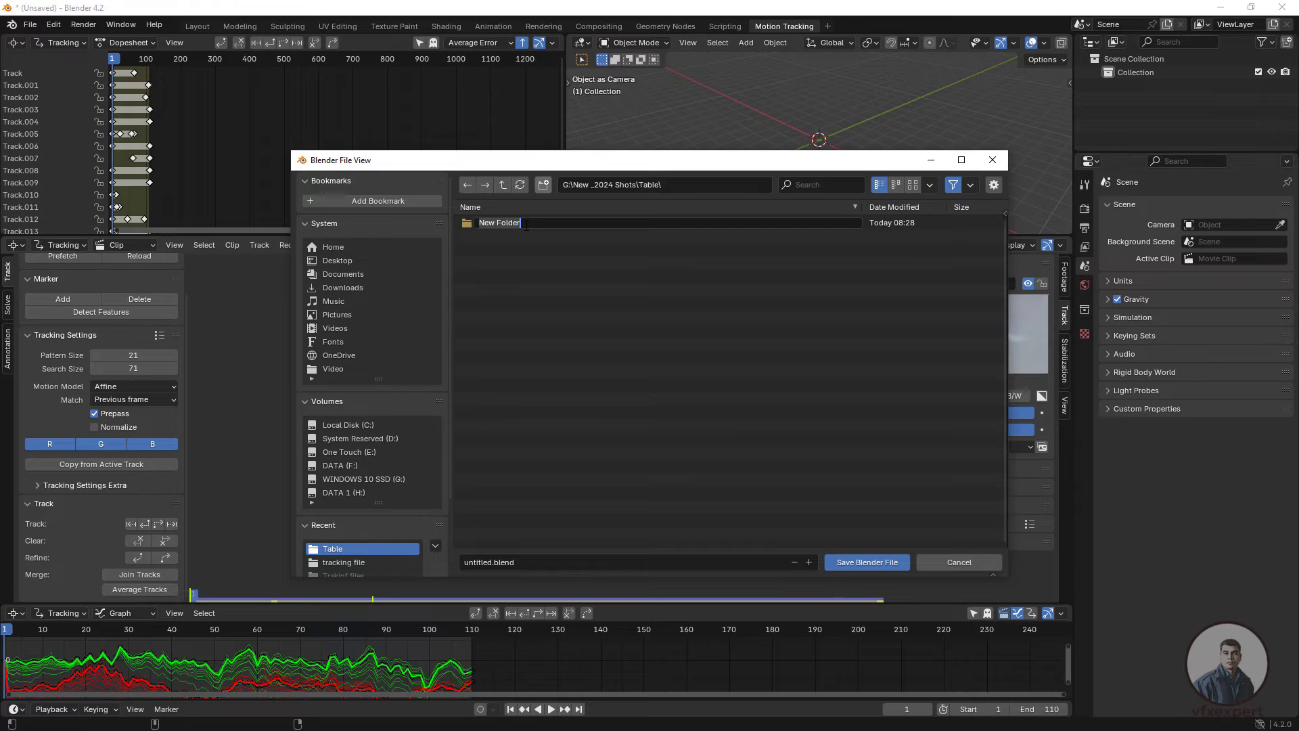
{"action": "type", "text": "tracking_data"}
{"action": "key", "text": "Return"}
{"action": "double_click", "coordinate": [513, 222]}
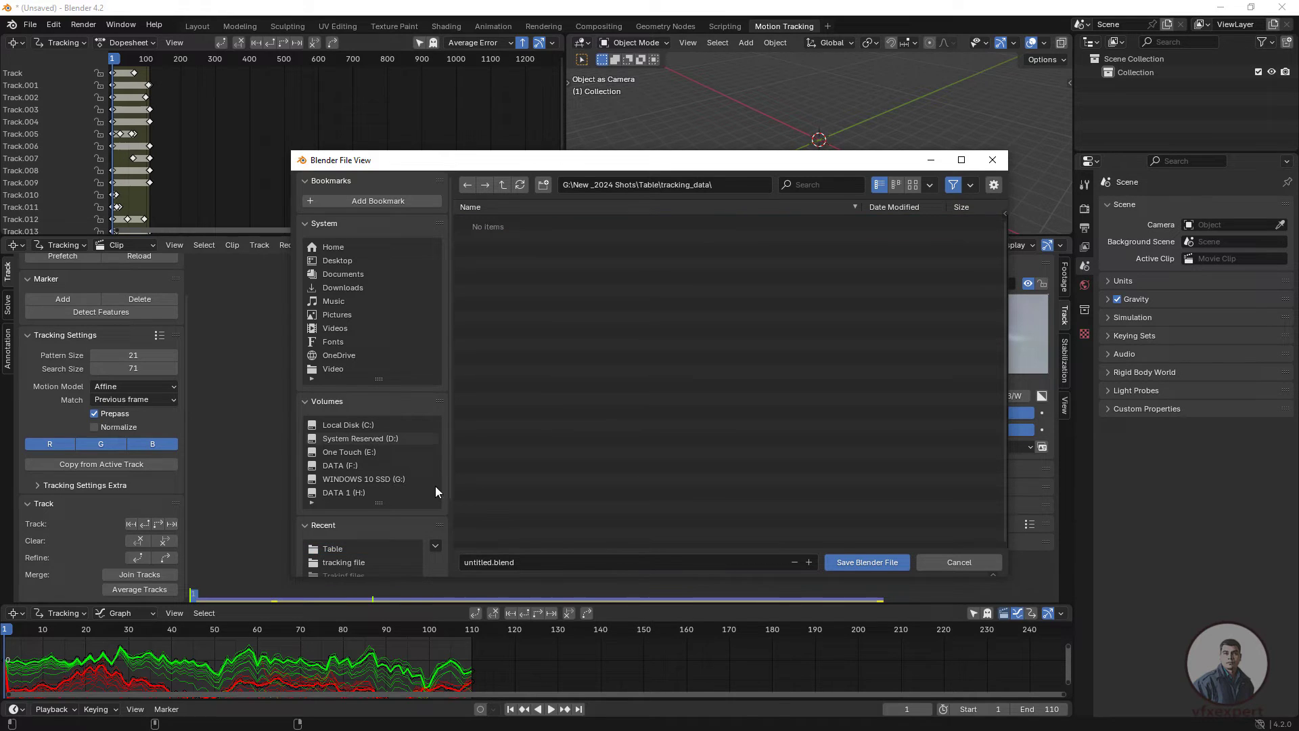
Step: Save the project as shot_tracking_v001 in the tracking_data folder
{"action": "left_click", "coordinate": [514, 562]}
{"action": "type", "text": "shot_tracking_v001"}
{"action": "left_click", "coordinate": [873, 562]}
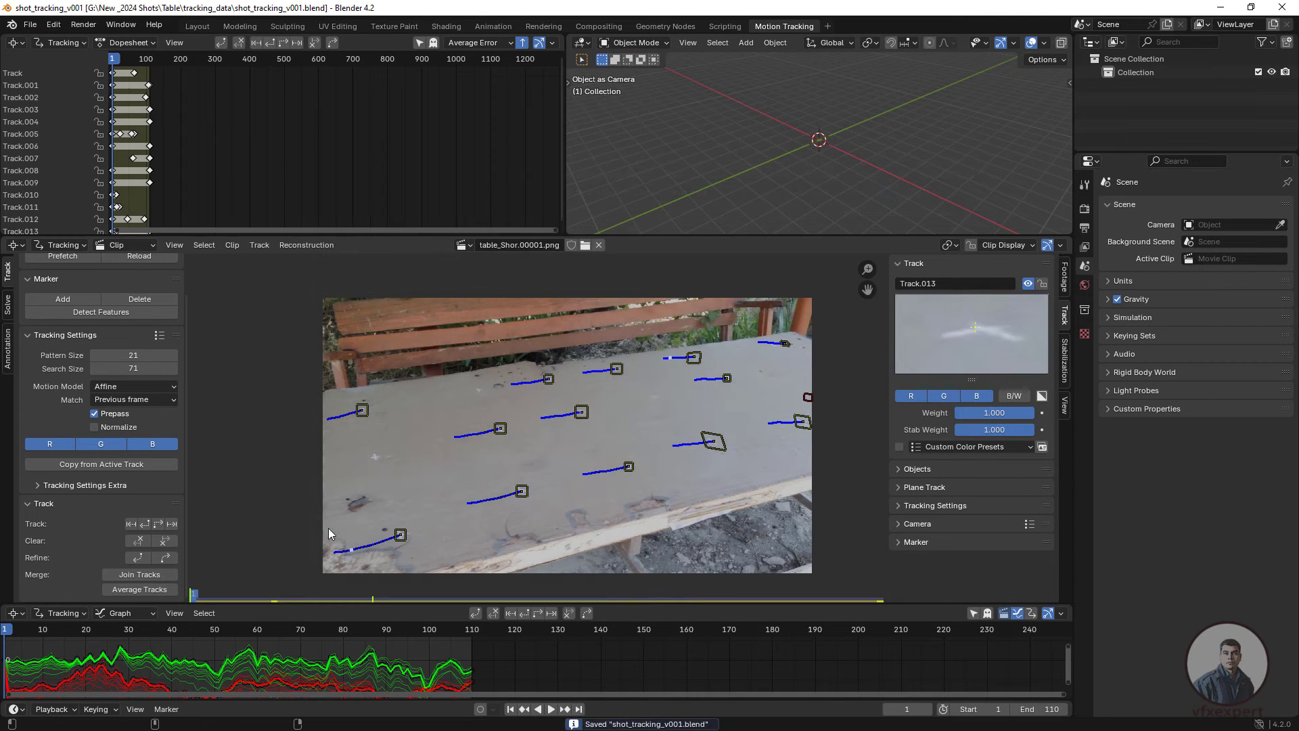
Step: At frame 1, check the clip camera's sensor width and lens focal length
{"action": "left_click", "coordinate": [510, 709]}
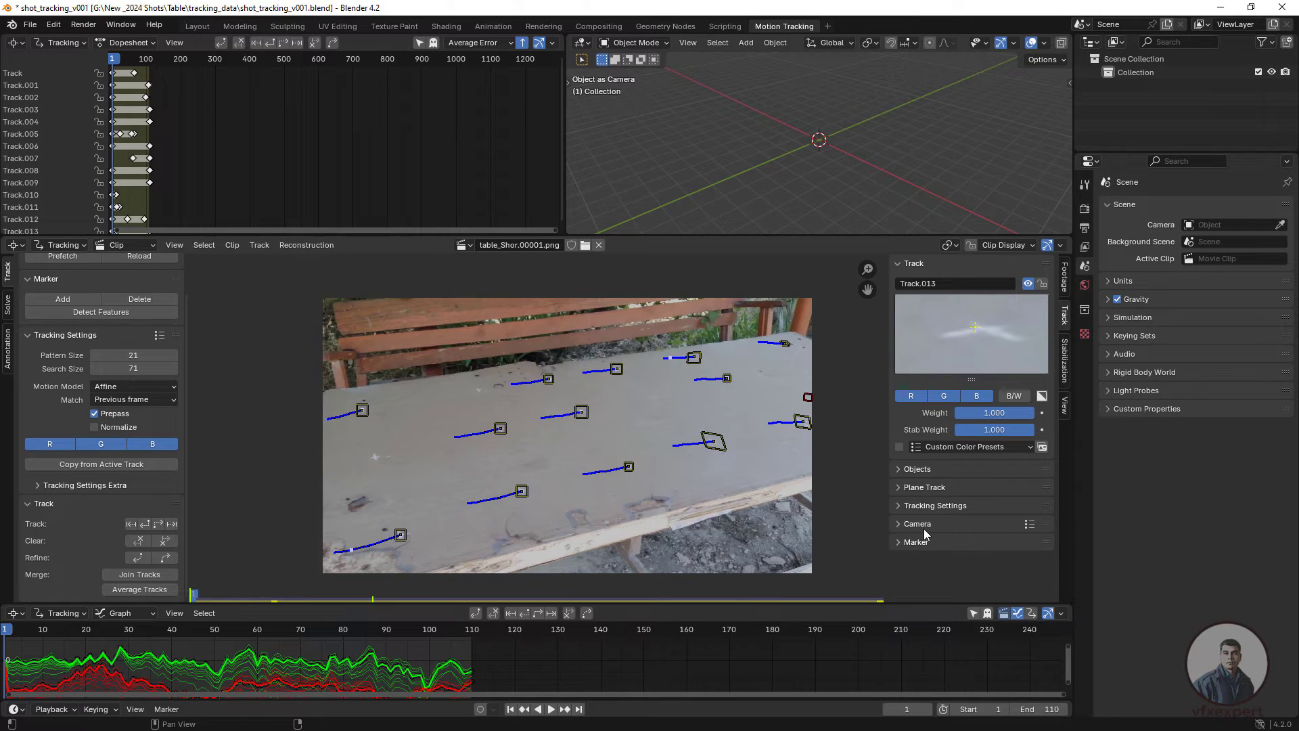
{"action": "left_click", "coordinate": [899, 524]}
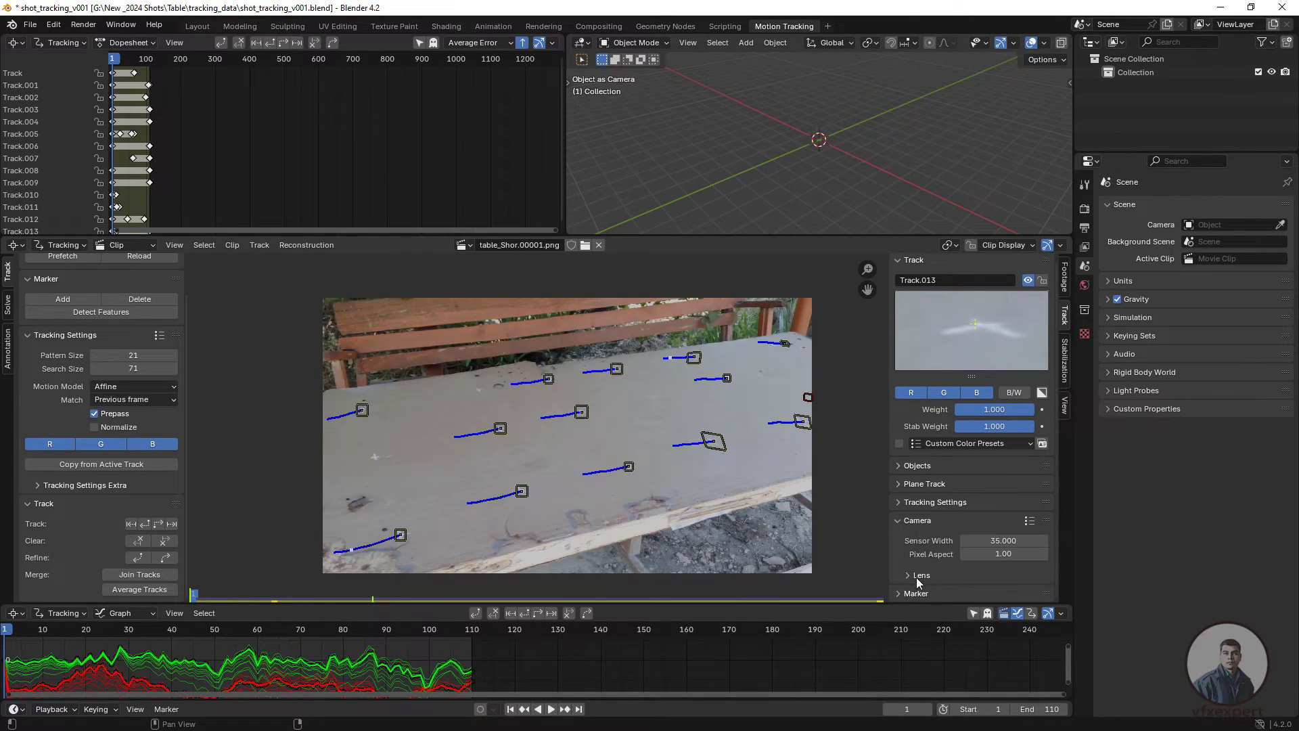
{"action": "left_click", "coordinate": [918, 575]}
{"action": "scroll", "coordinate": [943, 572], "scroll_direction": "down", "scroll_amount": 3}
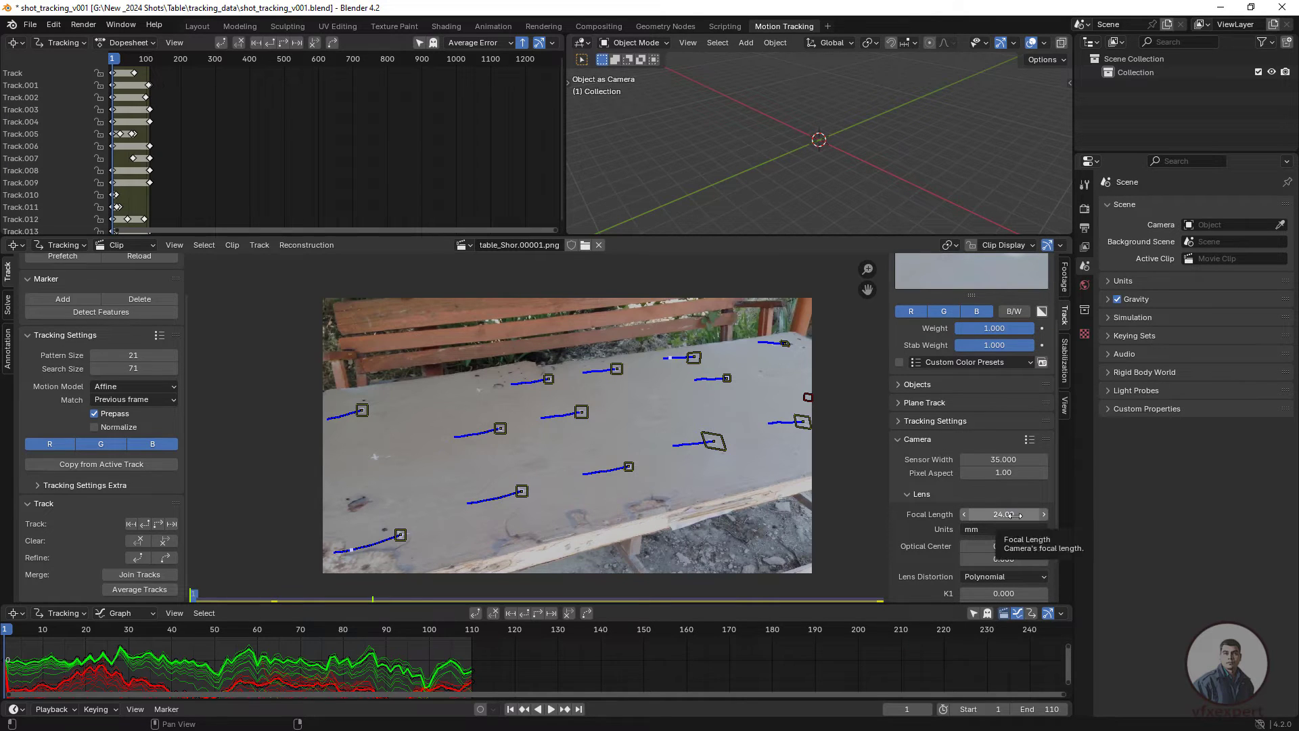
{"action": "left_click", "coordinate": [899, 441]}
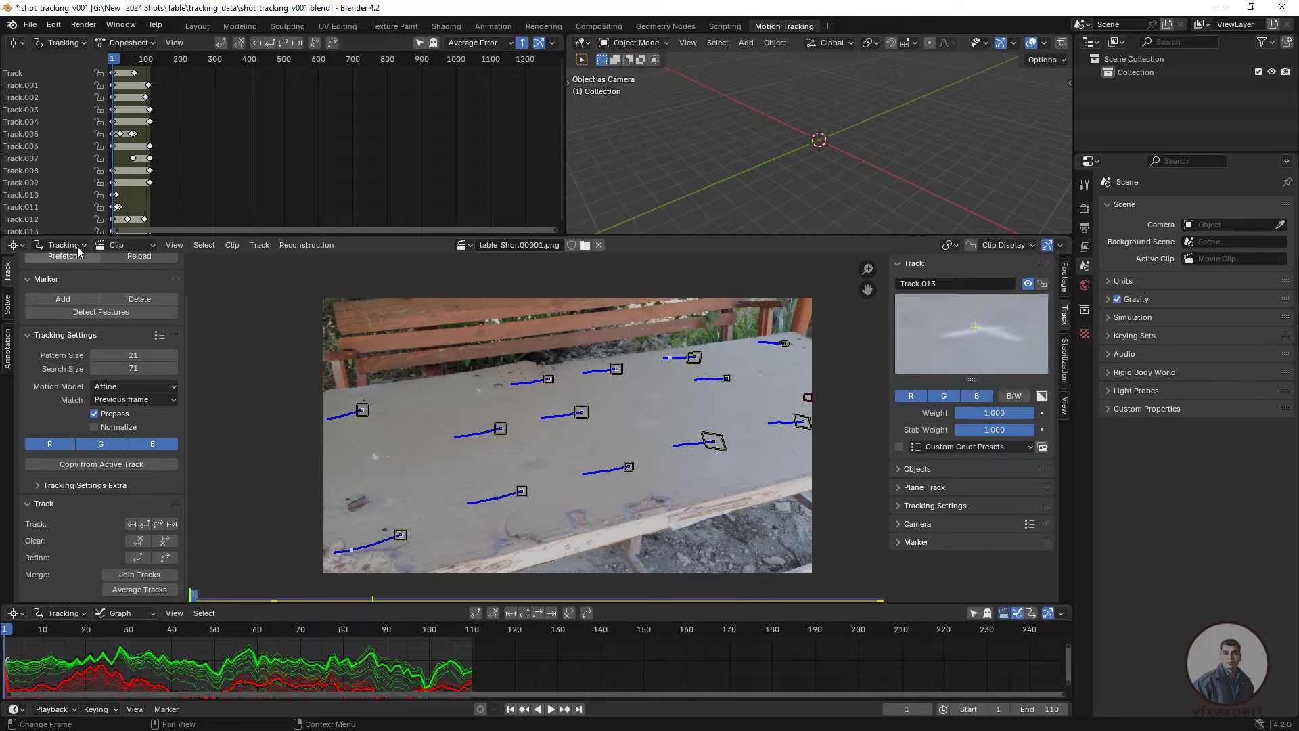
Step: Solve the camera motion with focal length refinement and play through the solved clip
{"action": "left_click", "coordinate": [8, 310]}
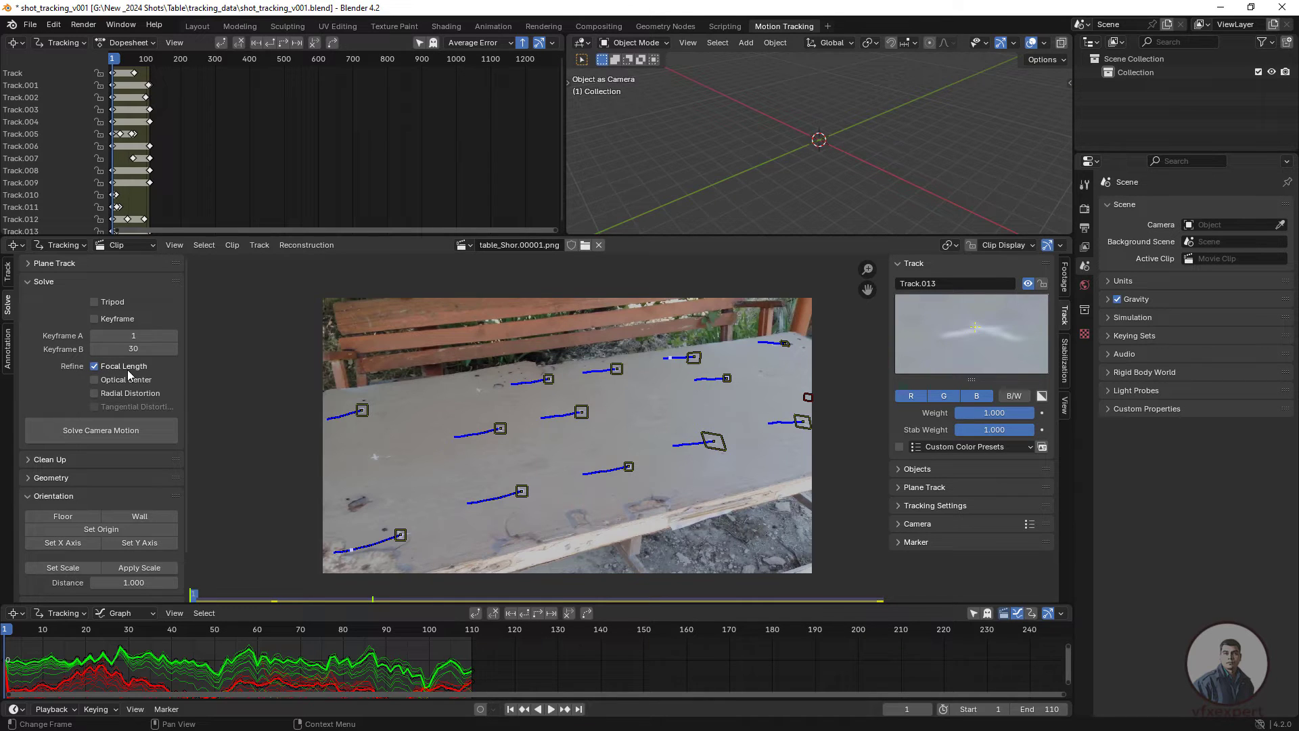
{"action": "left_click", "coordinate": [136, 434]}
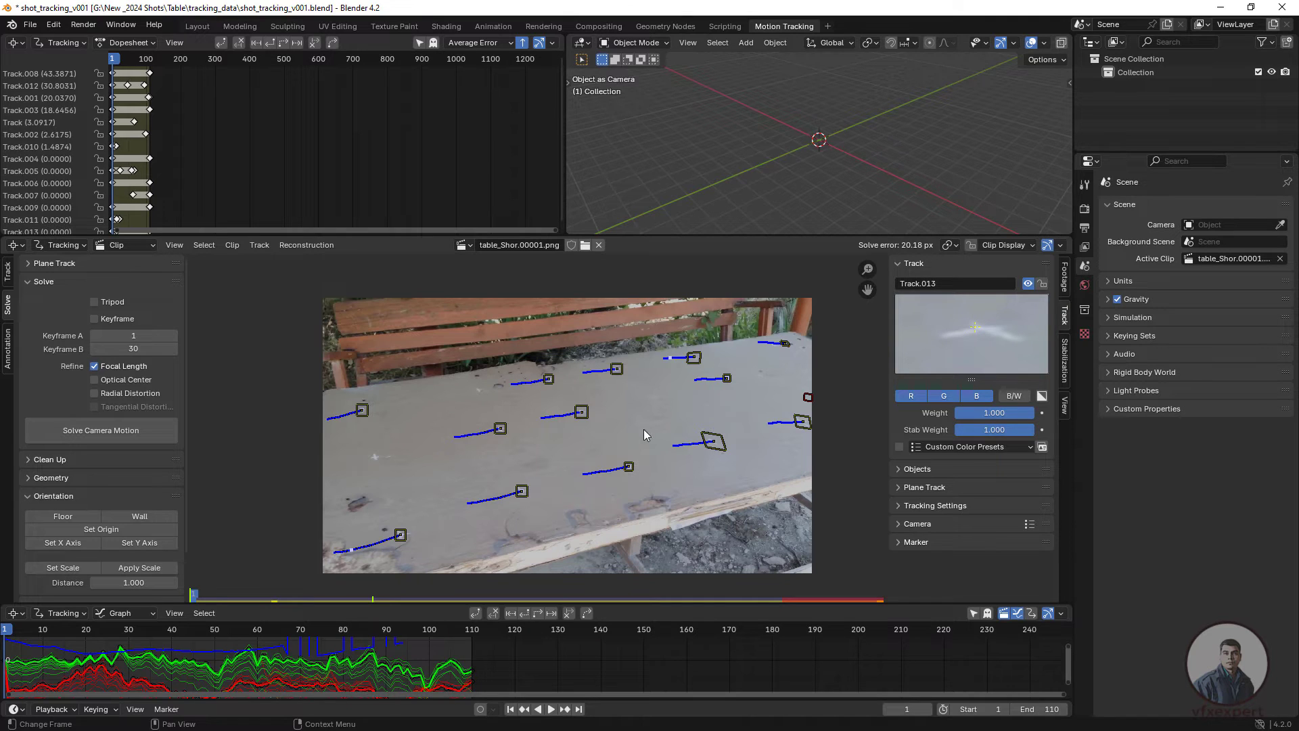
{"action": "left_click_drag", "start_coordinate": [41, 639], "coordinate": [172, 639]}
{"action": "key", "text": "space"}
Step: Find the track with the highest average error, Track.008, and delete it
{"action": "left_click", "coordinate": [48, 196]}
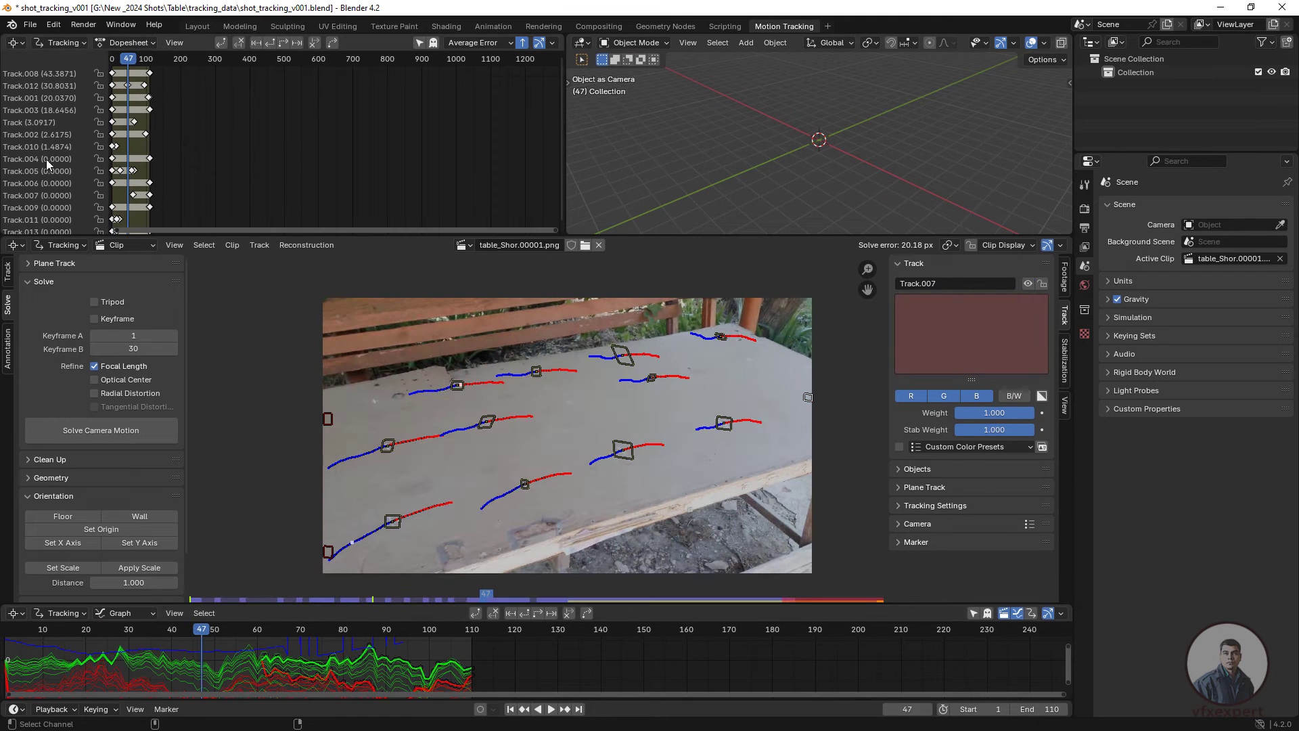
{"action": "left_click", "coordinate": [56, 73]}
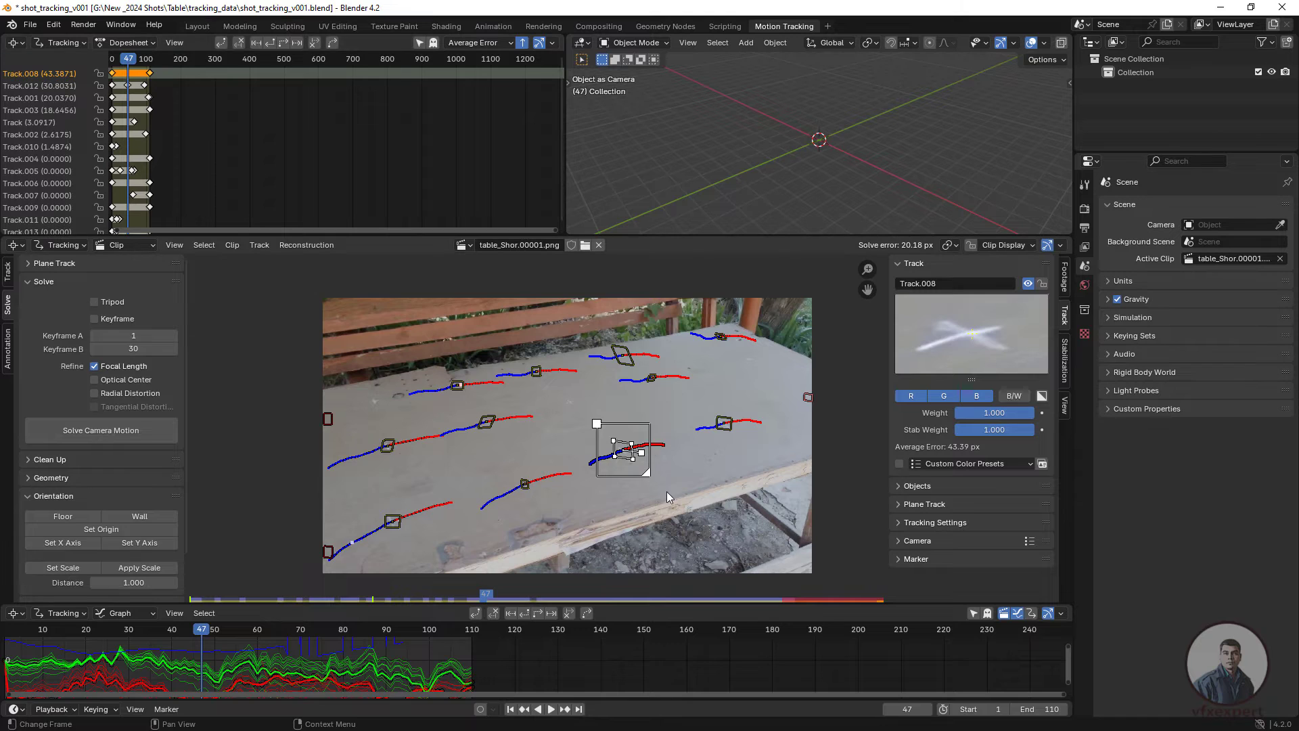
{"action": "scroll", "coordinate": [626, 460], "scroll_direction": "up", "scroll_amount": 2}
{"action": "scroll", "coordinate": [659, 473], "scroll_direction": "down", "scroll_amount": 2}
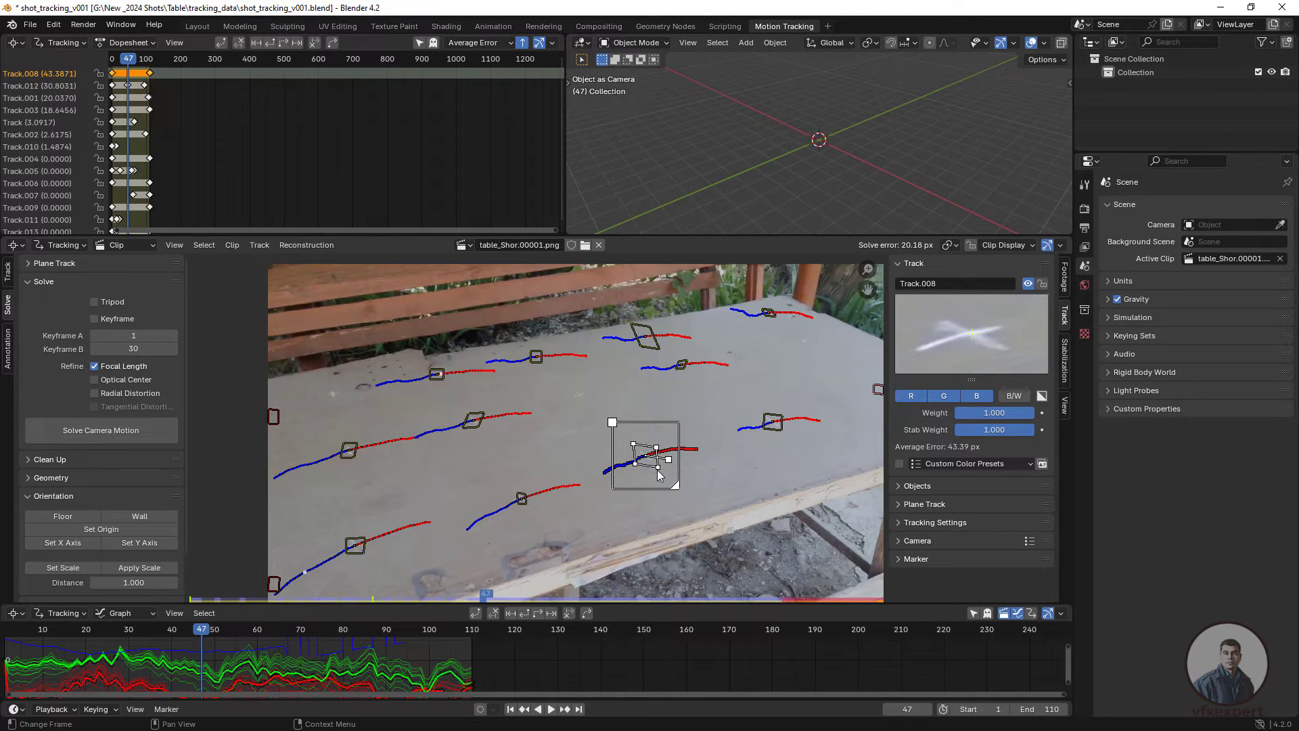
{"action": "key", "text": "x"}
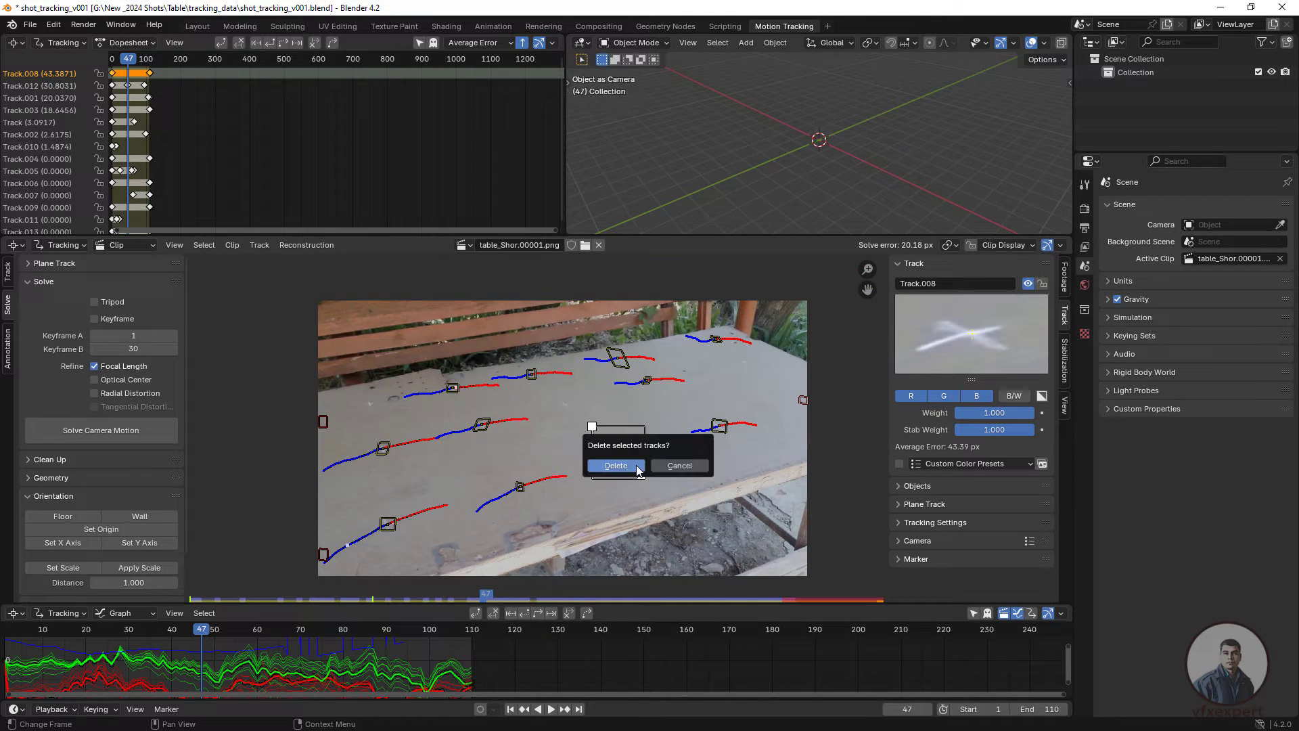
{"action": "left_click", "coordinate": [634, 464]}
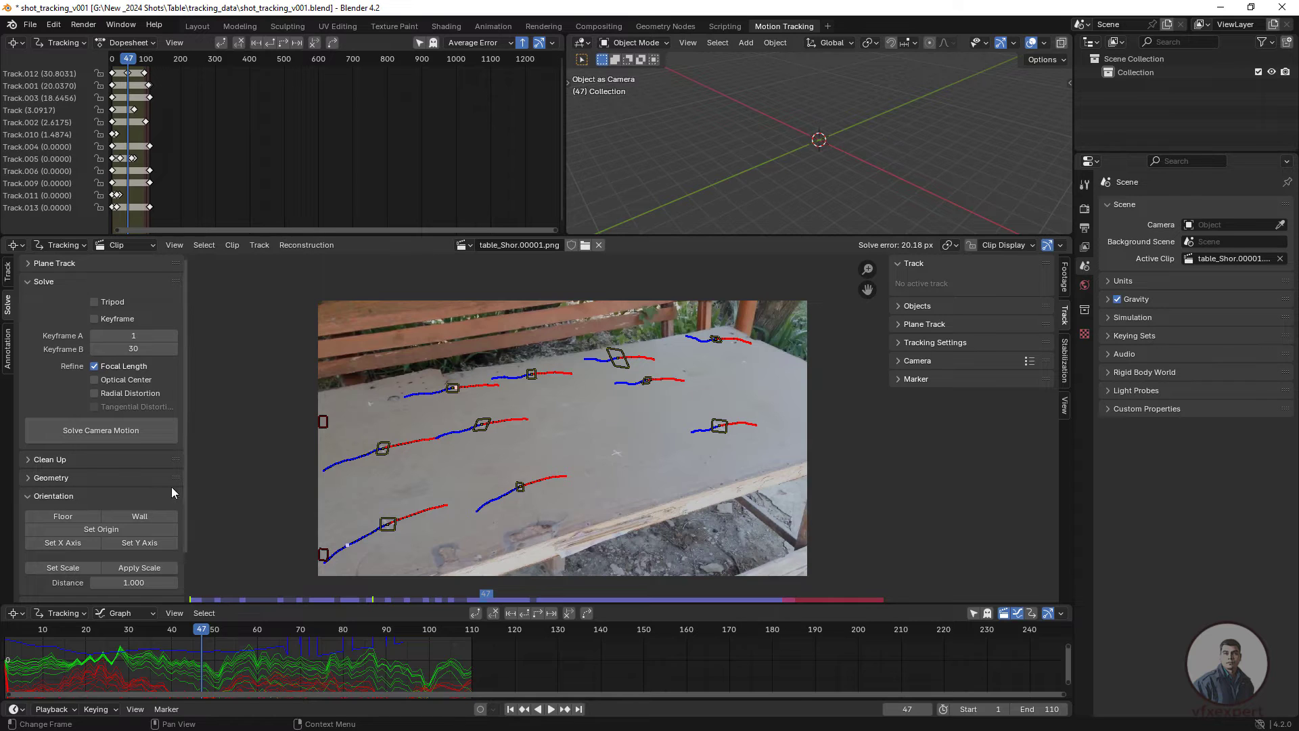
Step: Solve the camera motion again and inspect the tracks on the tabletop back at frame 1
{"action": "left_click", "coordinate": [116, 434]}
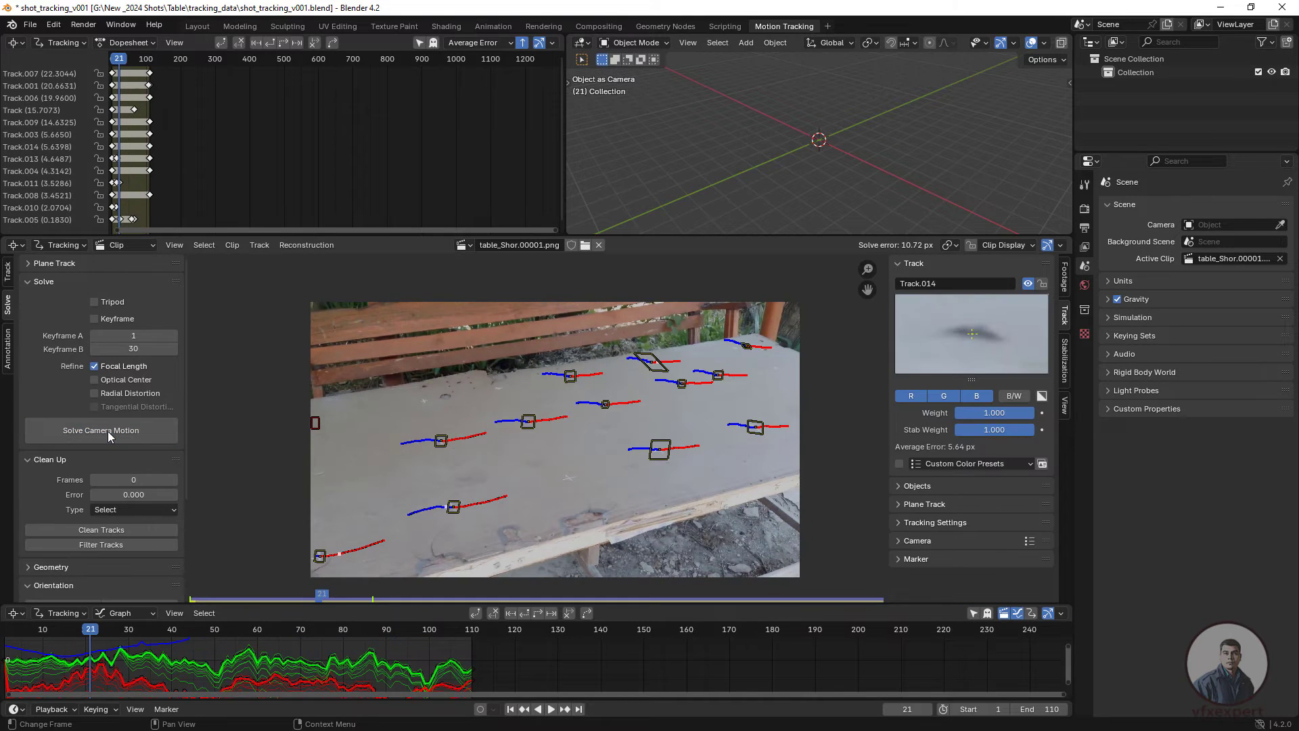
{"action": "middle_click_drag", "start_coordinate": [690, 434], "coordinate": [633, 426]}
{"action": "scroll", "coordinate": [633, 426], "scroll_direction": "up", "scroll_amount": 2}
{"action": "scroll", "coordinate": [522, 466], "scroll_direction": "down", "scroll_amount": 3}
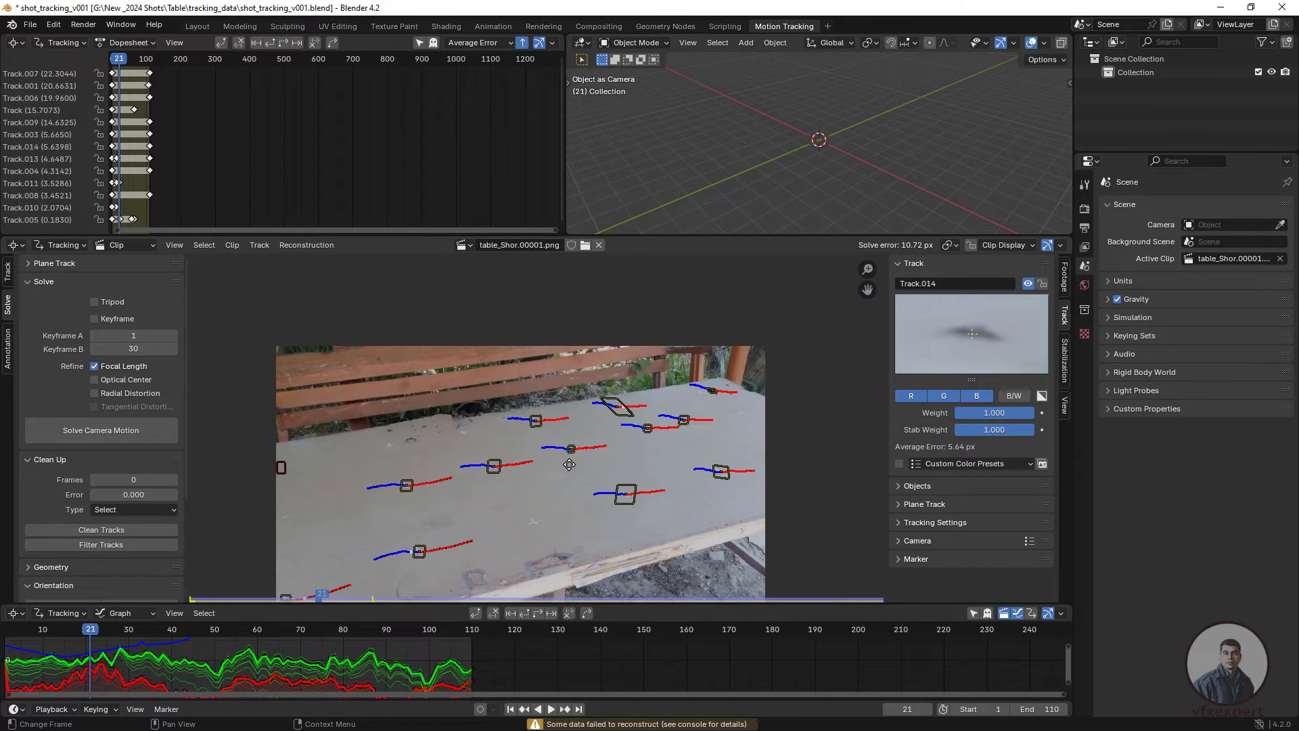
{"action": "mouse_move", "coordinate": [94, 636]}
{"action": "left_mouse_down"}
{"action": "mouse_move", "coordinate": [446, 629]}
{"action": "mouse_move", "coordinate": [149, 617]}
{"action": "mouse_move", "coordinate": [103, 629]}
{"action": "left_mouse_up"}
{"action": "left_click", "coordinate": [510, 708]}
{"action": "middle_click_drag", "start_coordinate": [457, 582], "coordinate": [516, 577]}
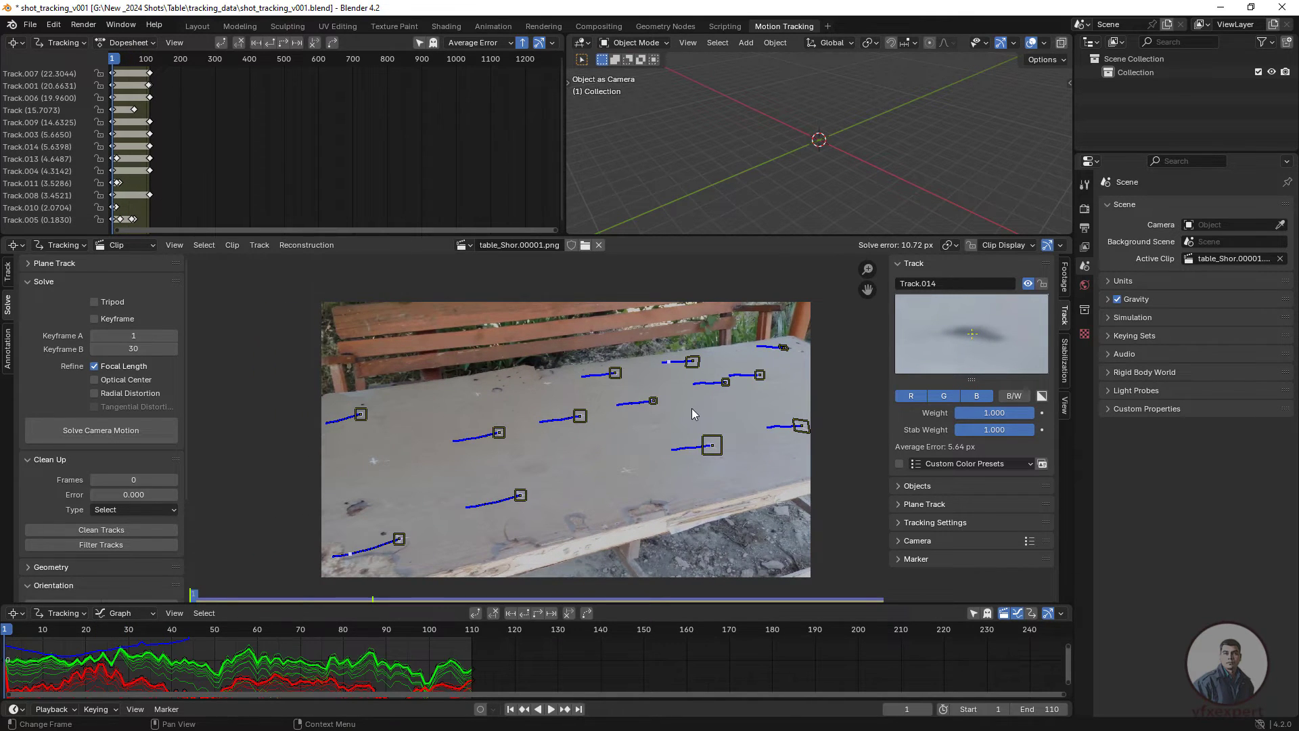
{"action": "scroll", "coordinate": [692, 408], "scroll_direction": "up", "scroll_amount": 3}
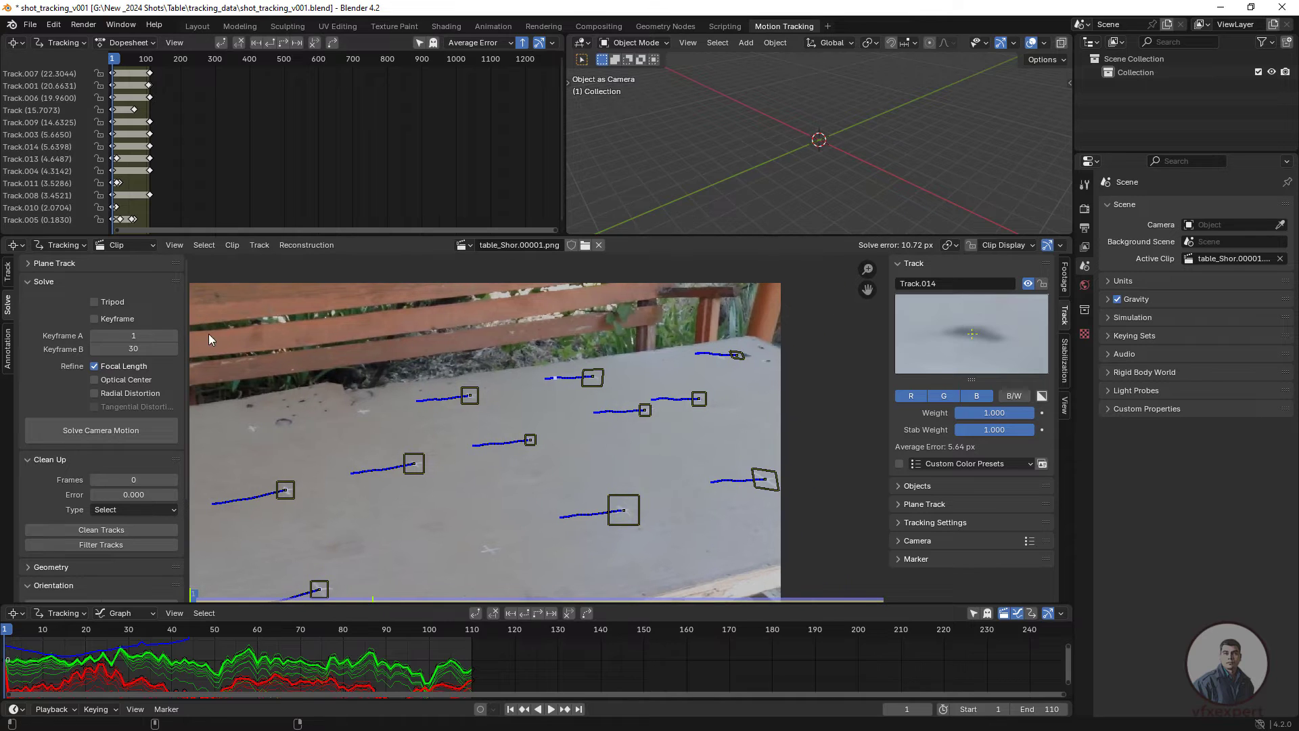
Step: Filter the tracks for problematic ones, lowering the track threshold
{"action": "left_click", "coordinate": [94, 544]}
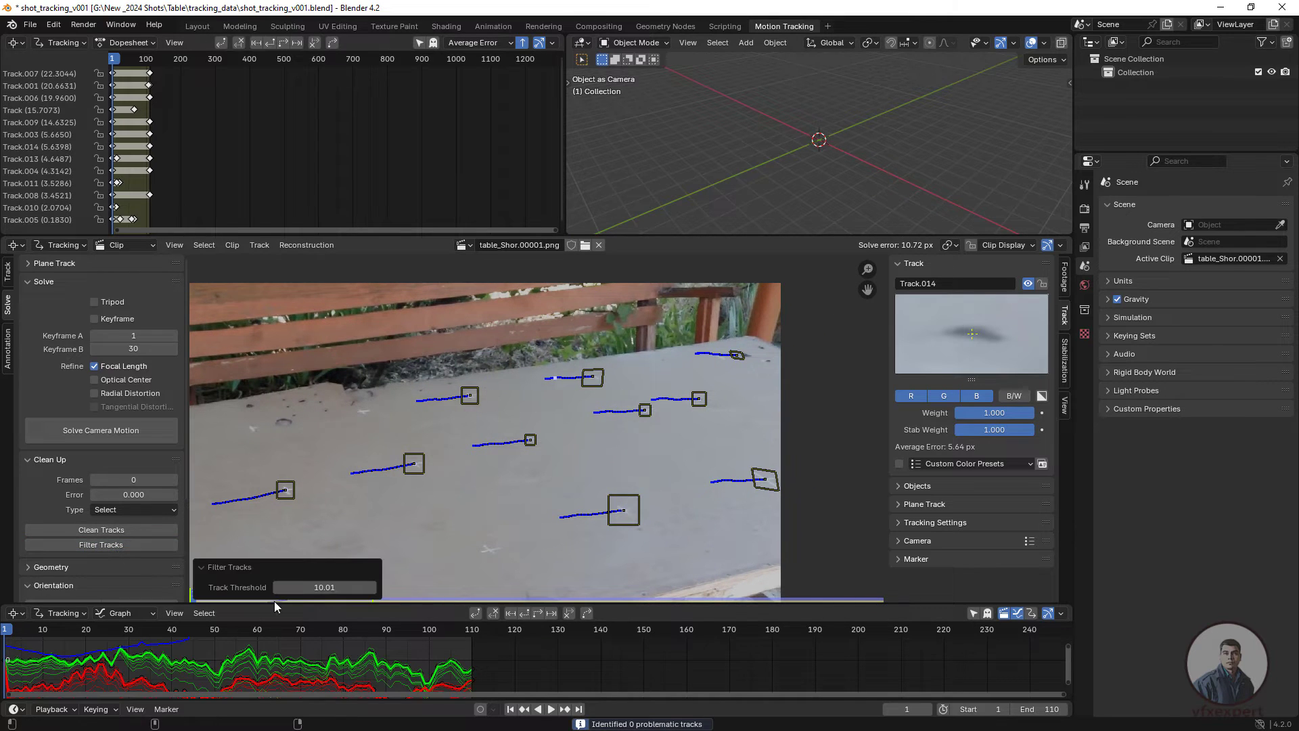
{"action": "left_click_drag", "start_coordinate": [328, 588], "coordinate": [284, 587]}
{"action": "left_click", "coordinate": [585, 474]}
{"action": "scroll", "coordinate": [585, 473], "scroll_direction": "down", "scroll_amount": 3}
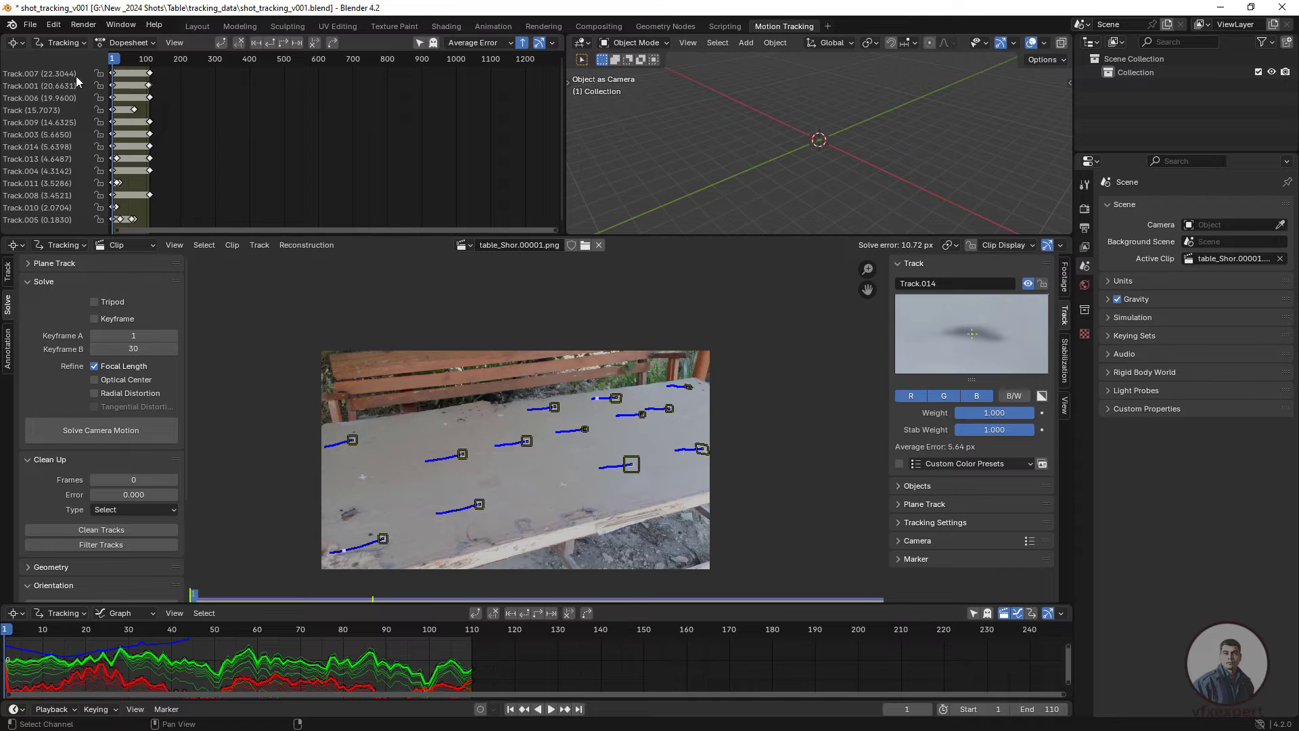
Step: Delete Track.007, the track with the highest average error
{"action": "left_click", "coordinate": [48, 75]}
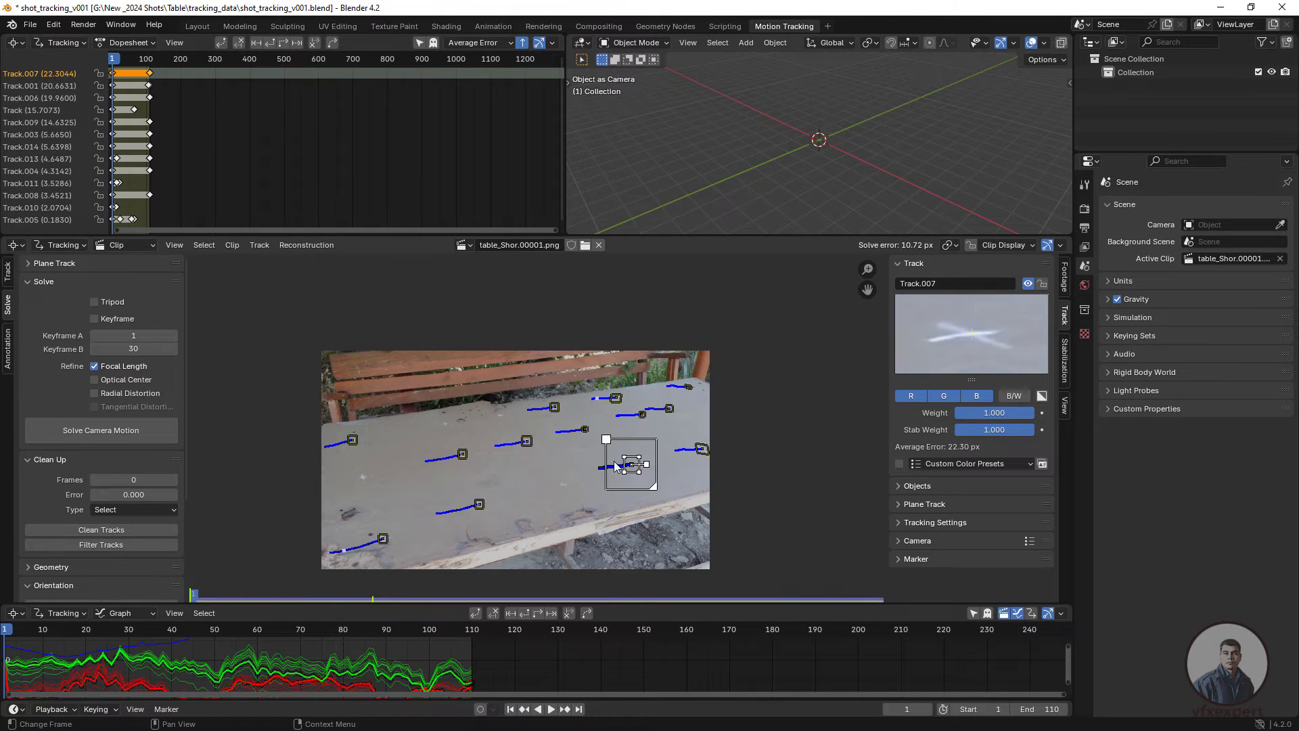
{"action": "key", "text": "x"}
{"action": "left_click", "coordinate": [595, 459]}
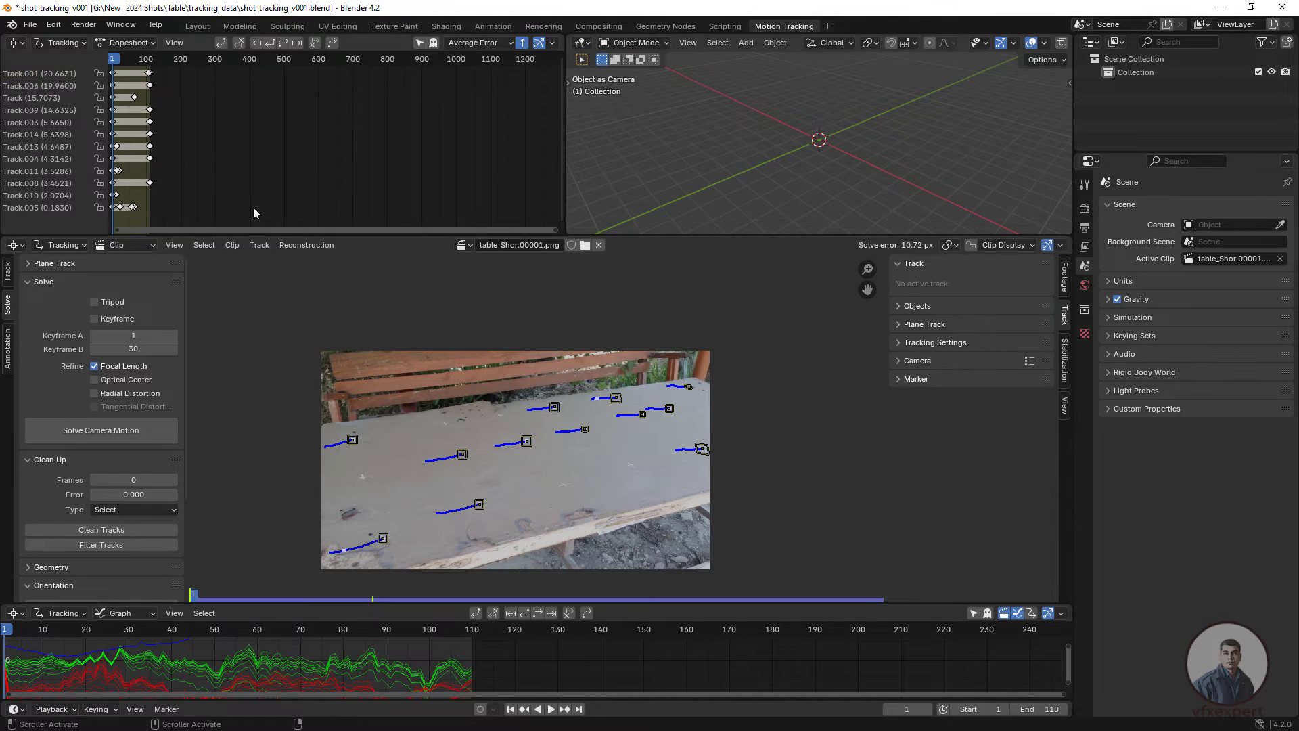
Step: Delete Track.001, the next track with the highest error, and solve the camera motion again
{"action": "left_click", "coordinate": [39, 73]}
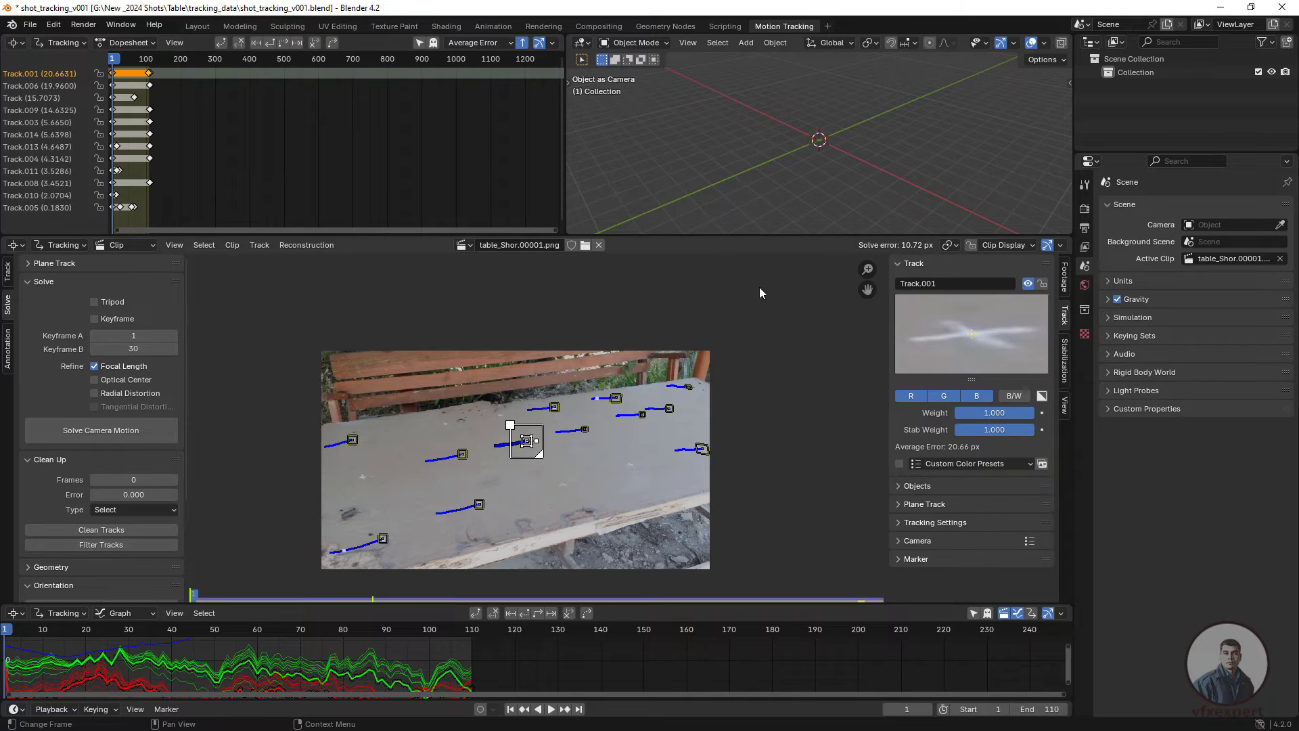
{"action": "key", "text": "x"}
{"action": "left_click", "coordinate": [535, 456]}
{"action": "left_click", "coordinate": [141, 428]}
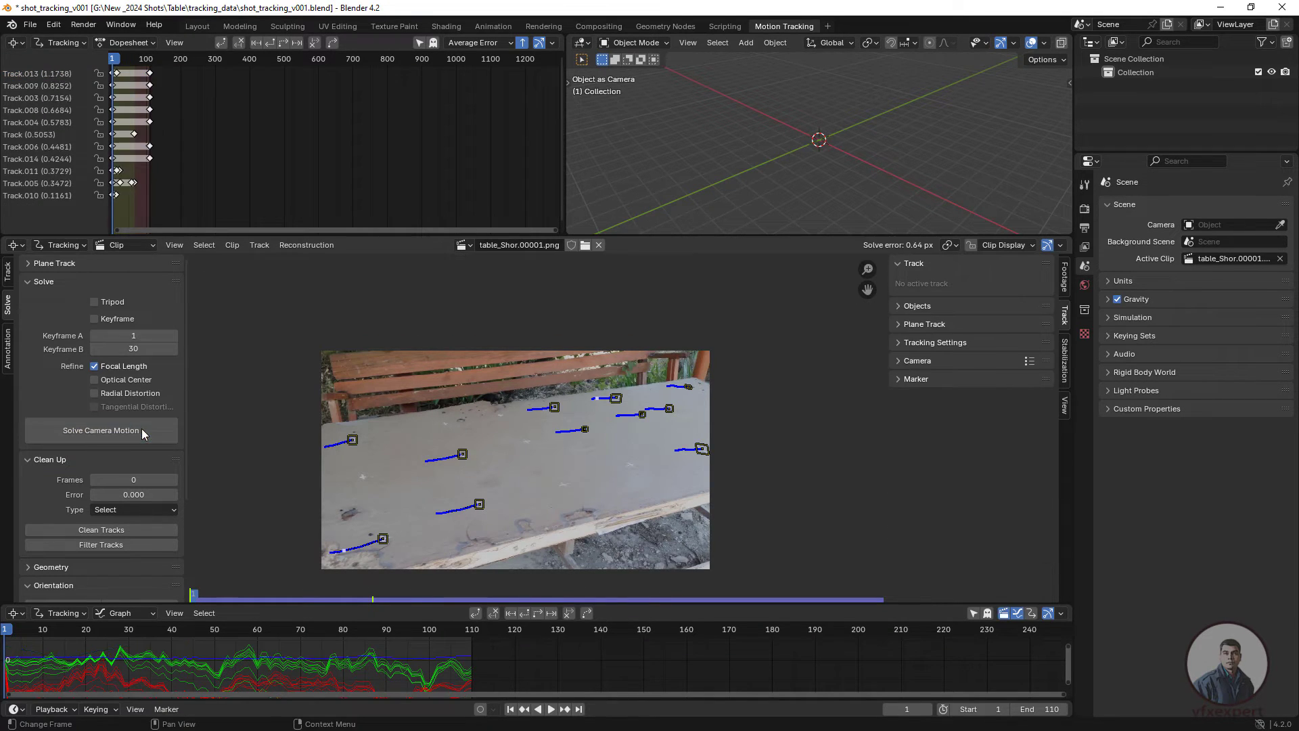
Step: Solve the camera motion again and check the tabletop tracks around frame 79 and back at frame 1
{"action": "left_click", "coordinate": [140, 429]}
{"action": "scroll", "coordinate": [564, 457], "scroll_direction": "up", "scroll_amount": 3}
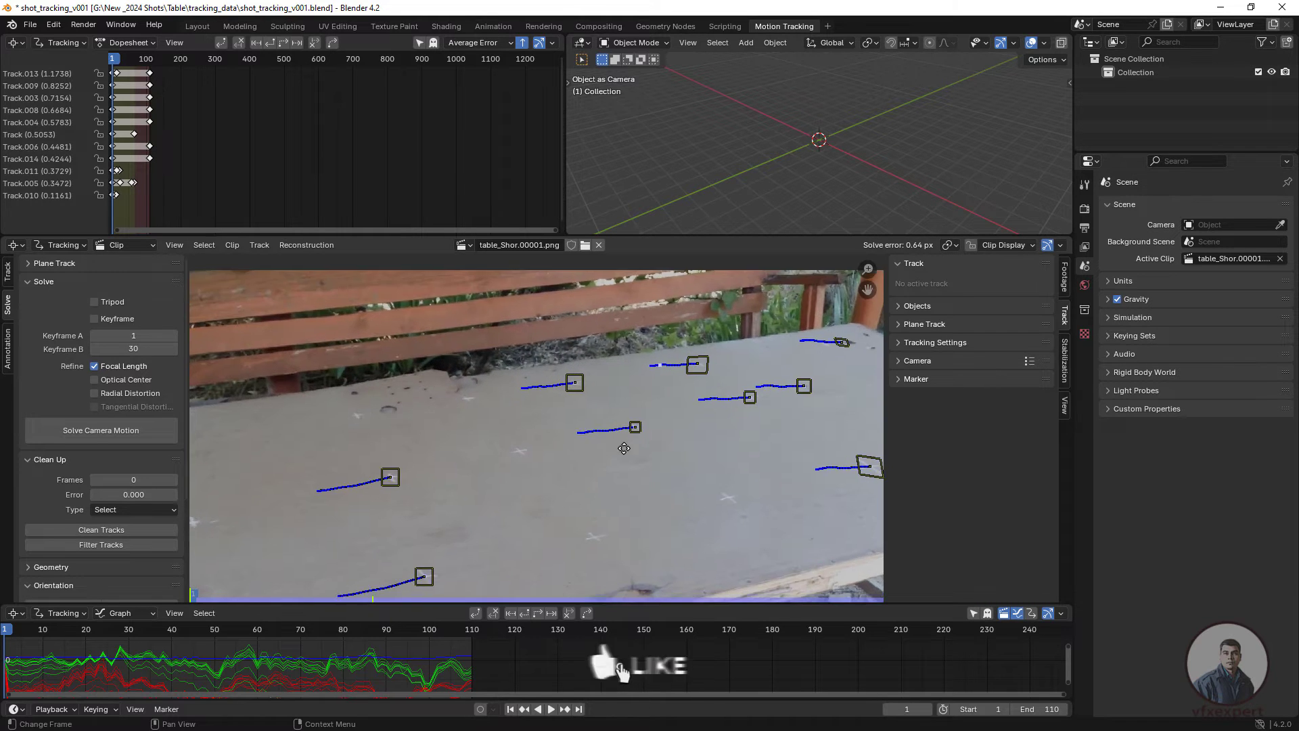
{"action": "scroll", "coordinate": [610, 453], "scroll_direction": "down", "scroll_amount": 2}
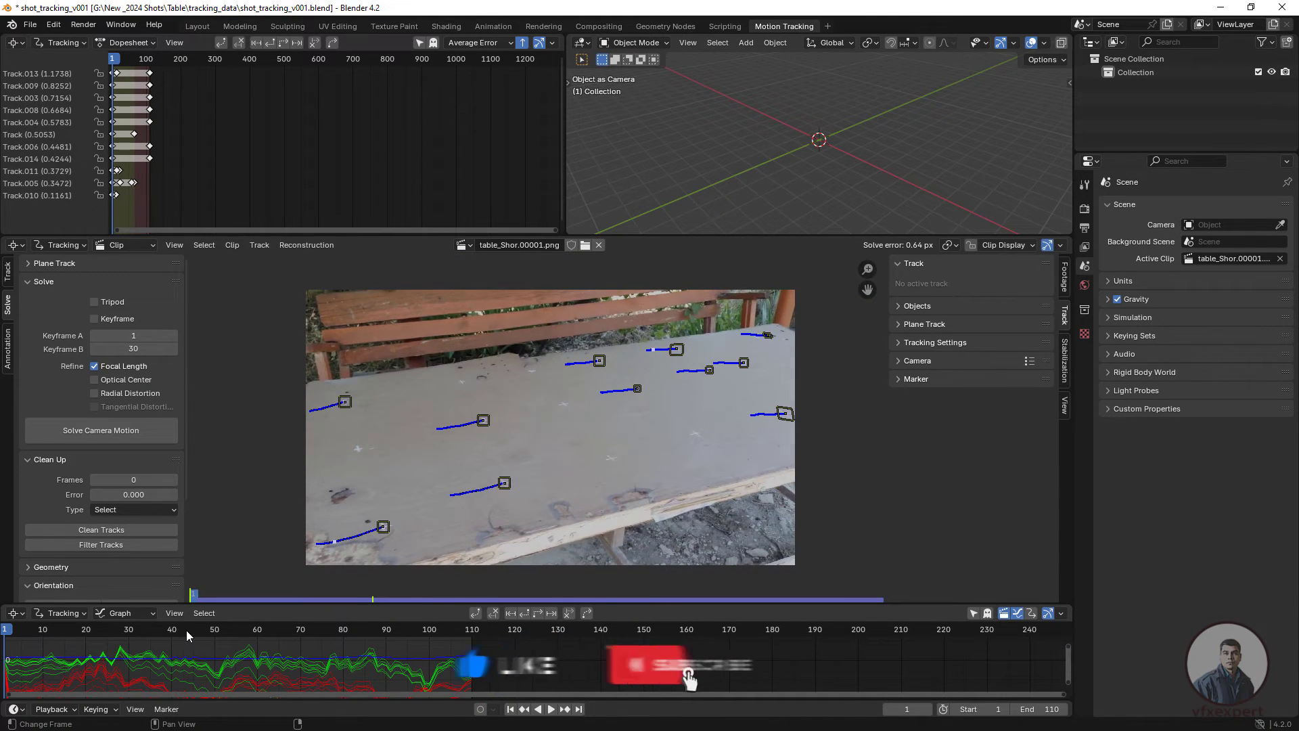
{"action": "left_click_drag", "start_coordinate": [185, 630], "coordinate": [342, 634]}
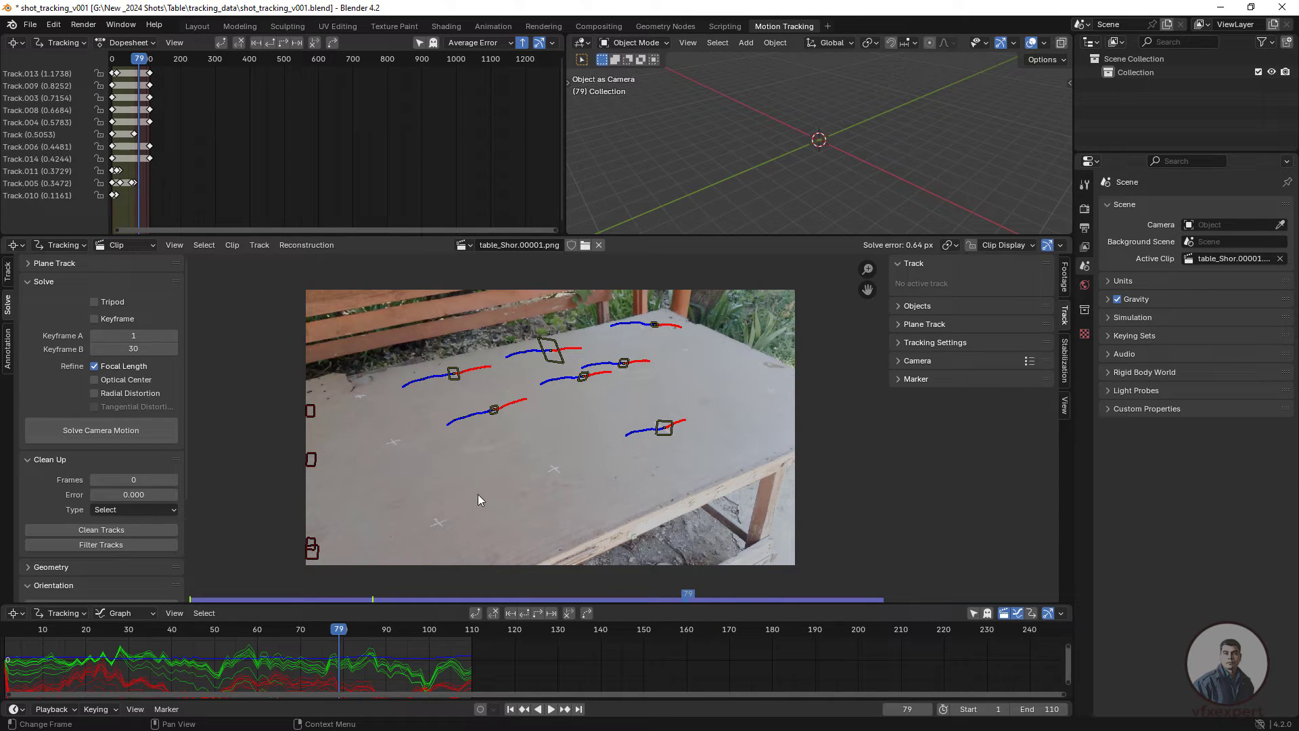
{"action": "middle_click_drag", "start_coordinate": [477, 499], "coordinate": [516, 491]}
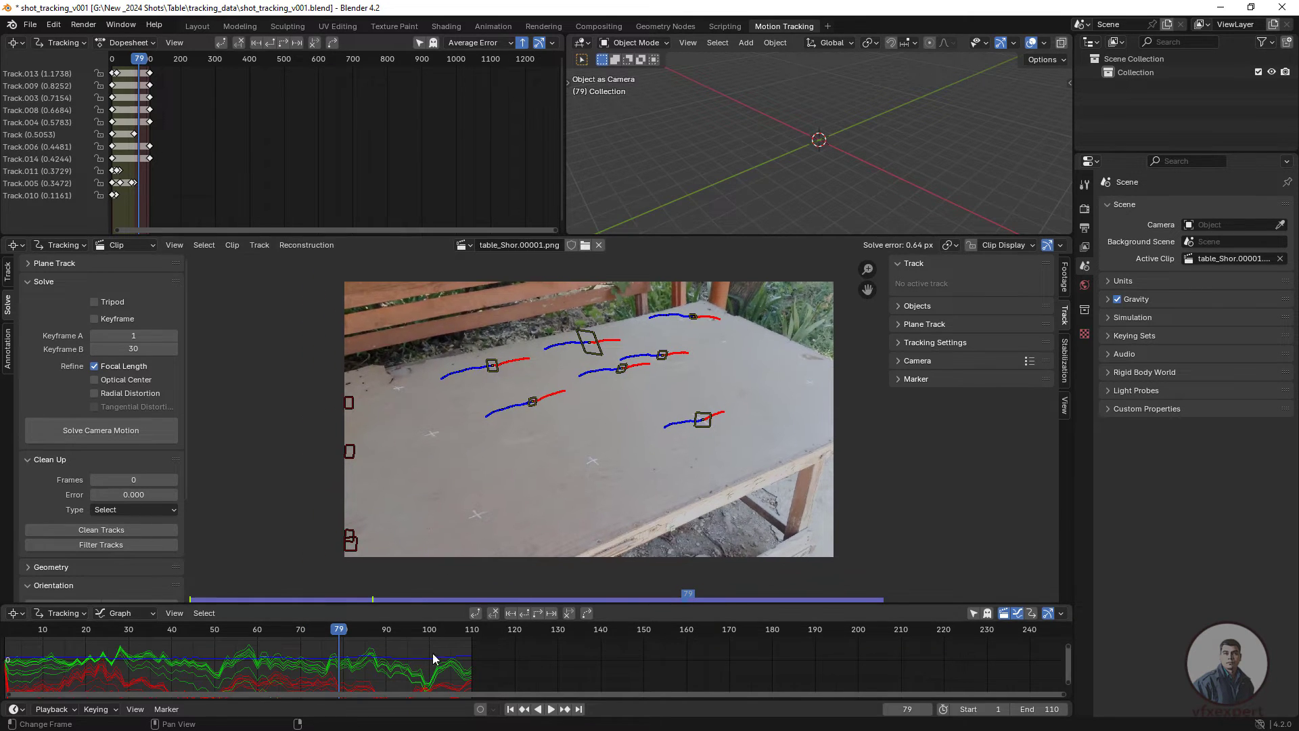
{"action": "left_click", "coordinate": [510, 708]}
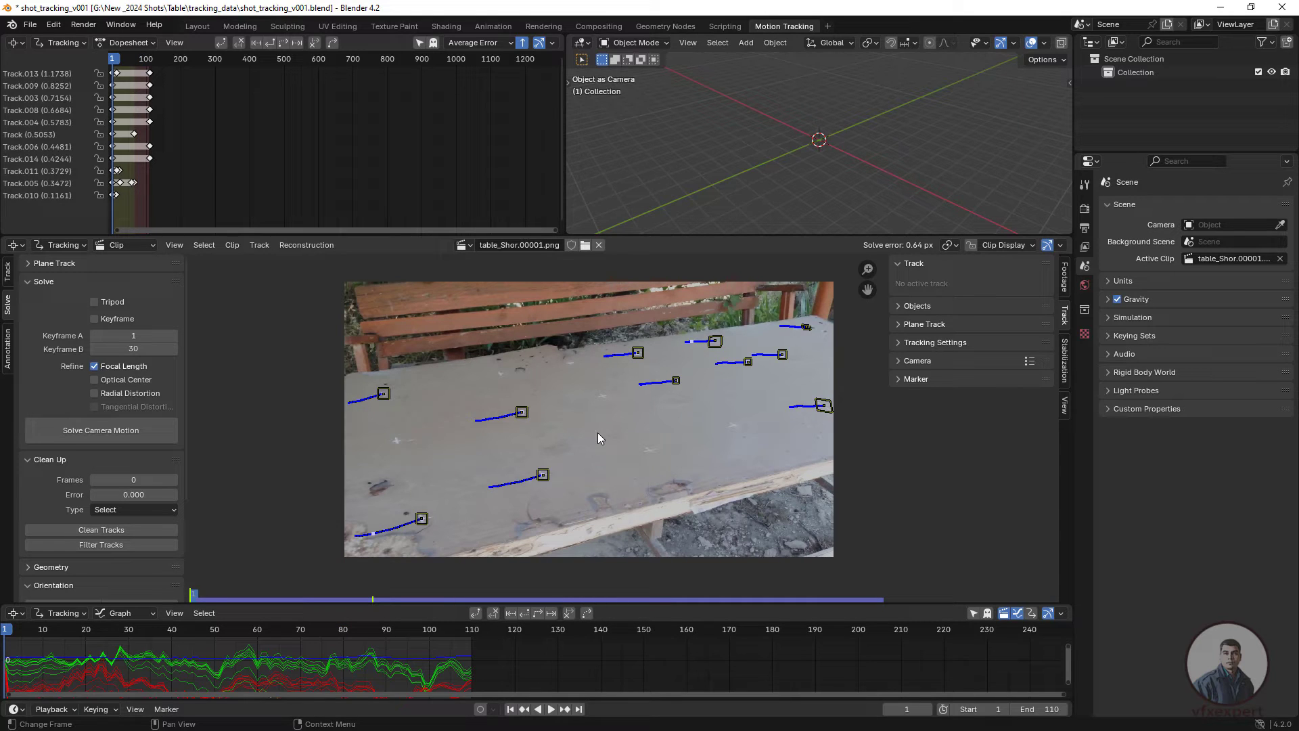
{"action": "middle_click_drag", "start_coordinate": [642, 437], "coordinate": [611, 444]}
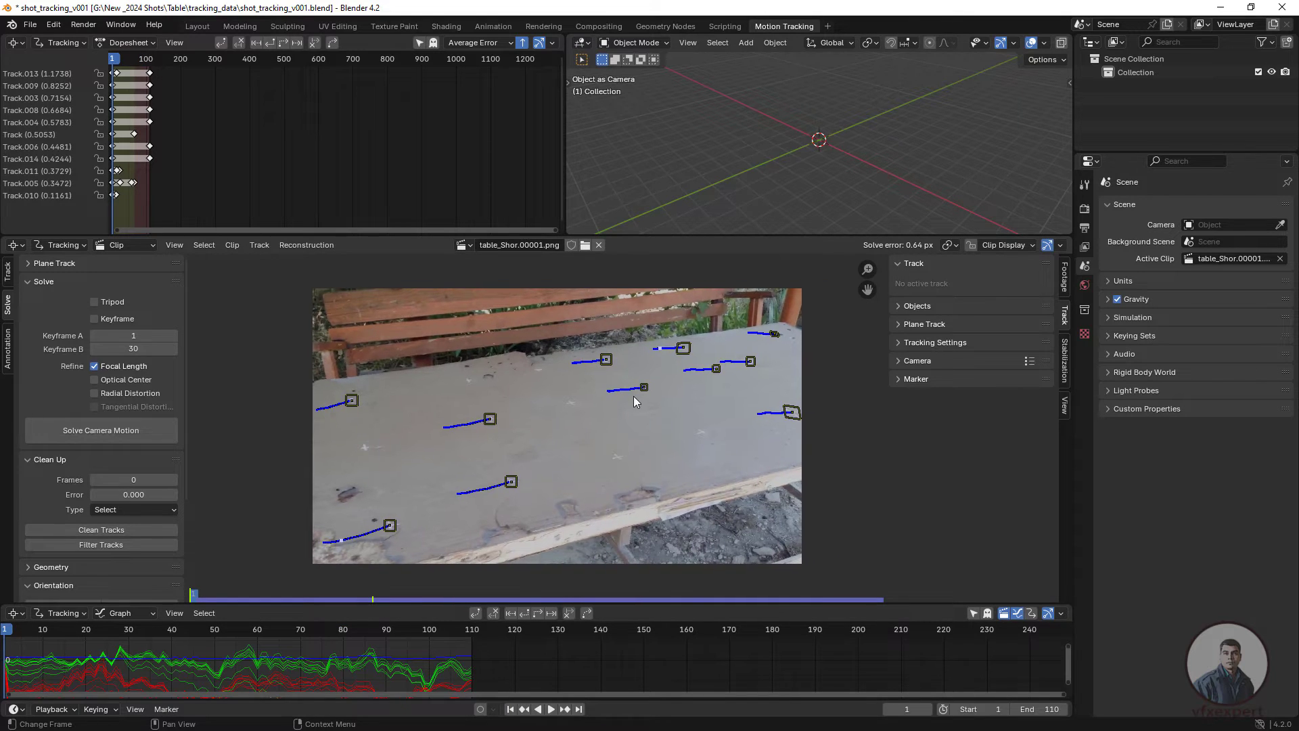
{"action": "scroll", "coordinate": [565, 420], "scroll_direction": "up", "scroll_amount": 1}
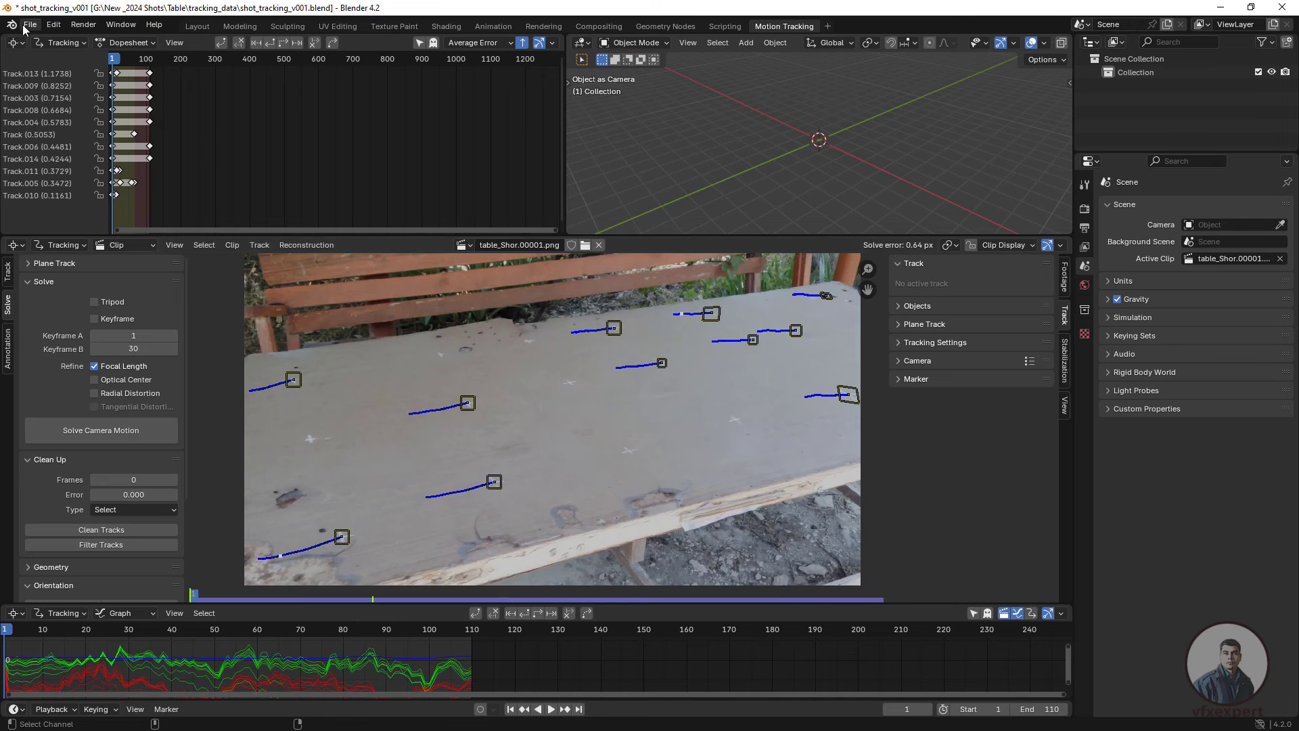
Step: Save the project as a new version named shot_tracking_v002.blend in the tracking_data folder
{"action": "left_click", "coordinate": [30, 24]}
{"action": "left_click", "coordinate": [66, 140]}
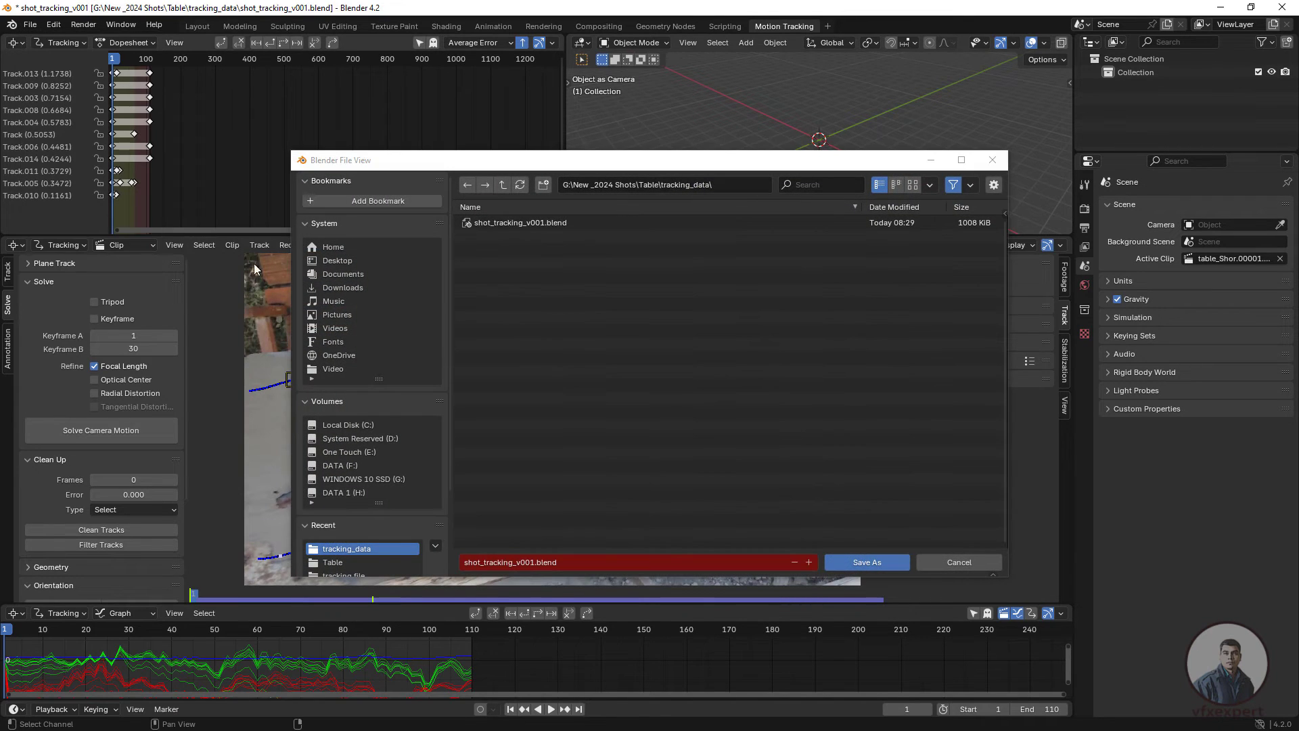
{"action": "left_click", "coordinate": [533, 562]}
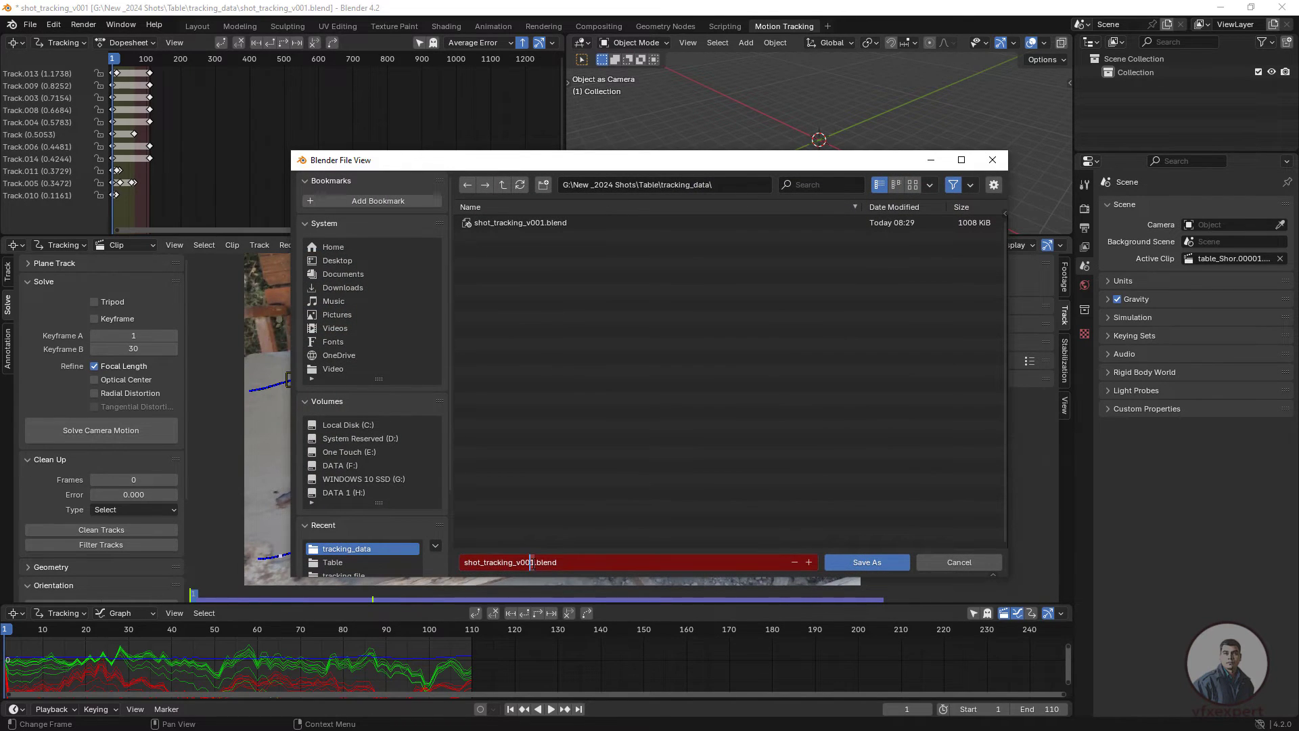
{"action": "key", "text": "Delete"}
{"action": "type", "text": "2"}
{"action": "key", "text": "Return"}
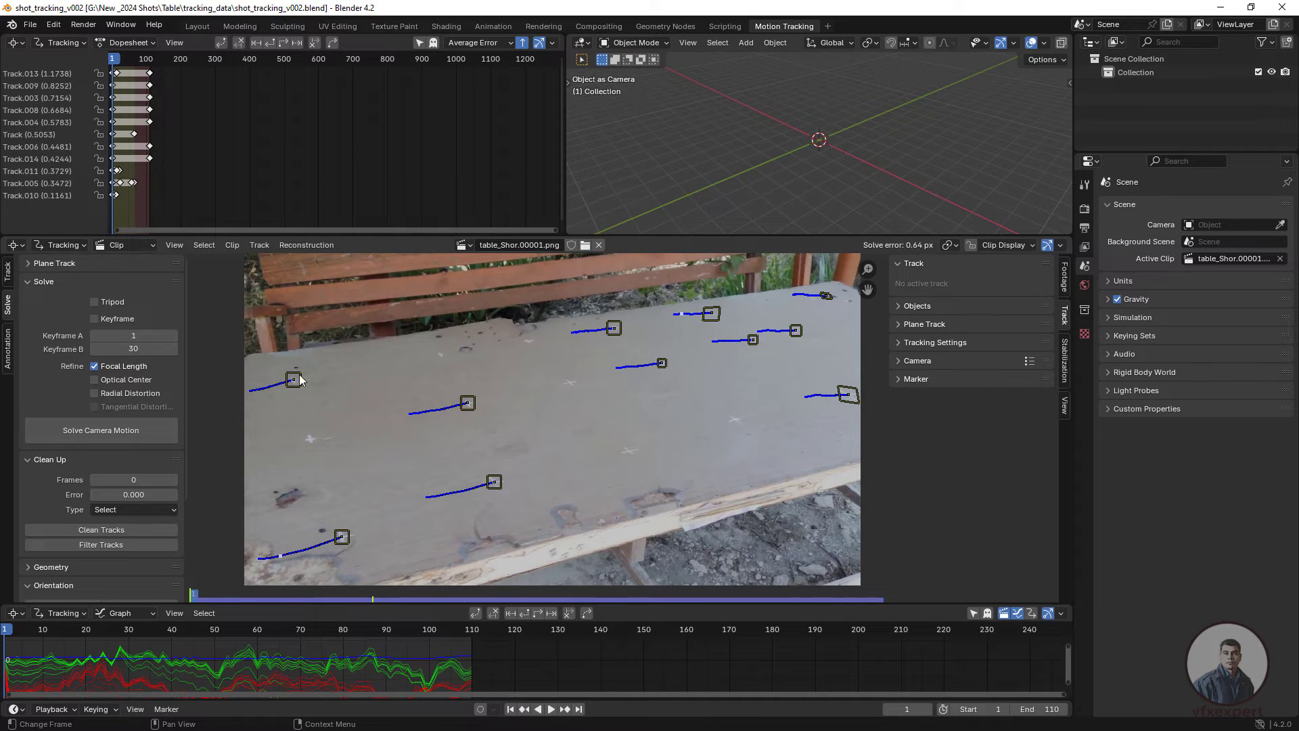
Step: Set up the tracking scene from the solved camera and enlarge the 3D viewport to show the cube on its ground plane
{"action": "left_click", "coordinate": [26, 460]}
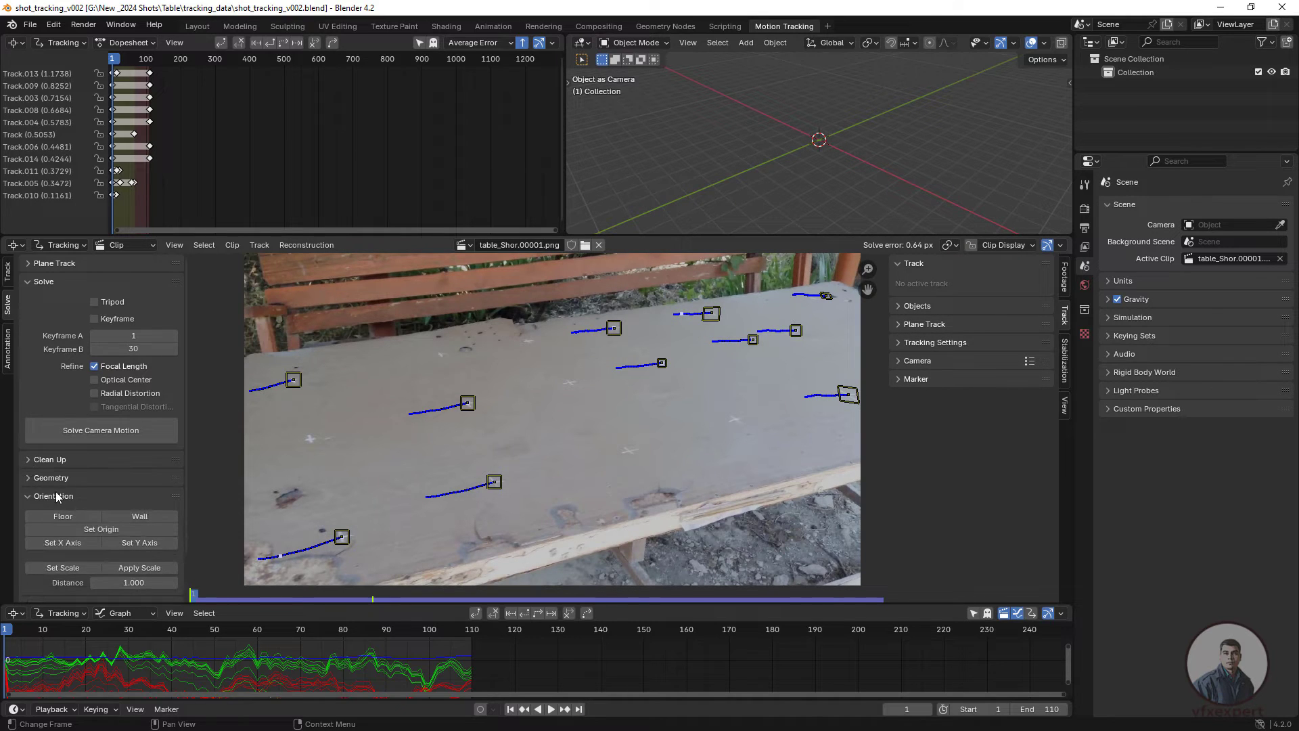
{"action": "scroll", "coordinate": [44, 467], "scroll_direction": "down", "scroll_amount": 2}
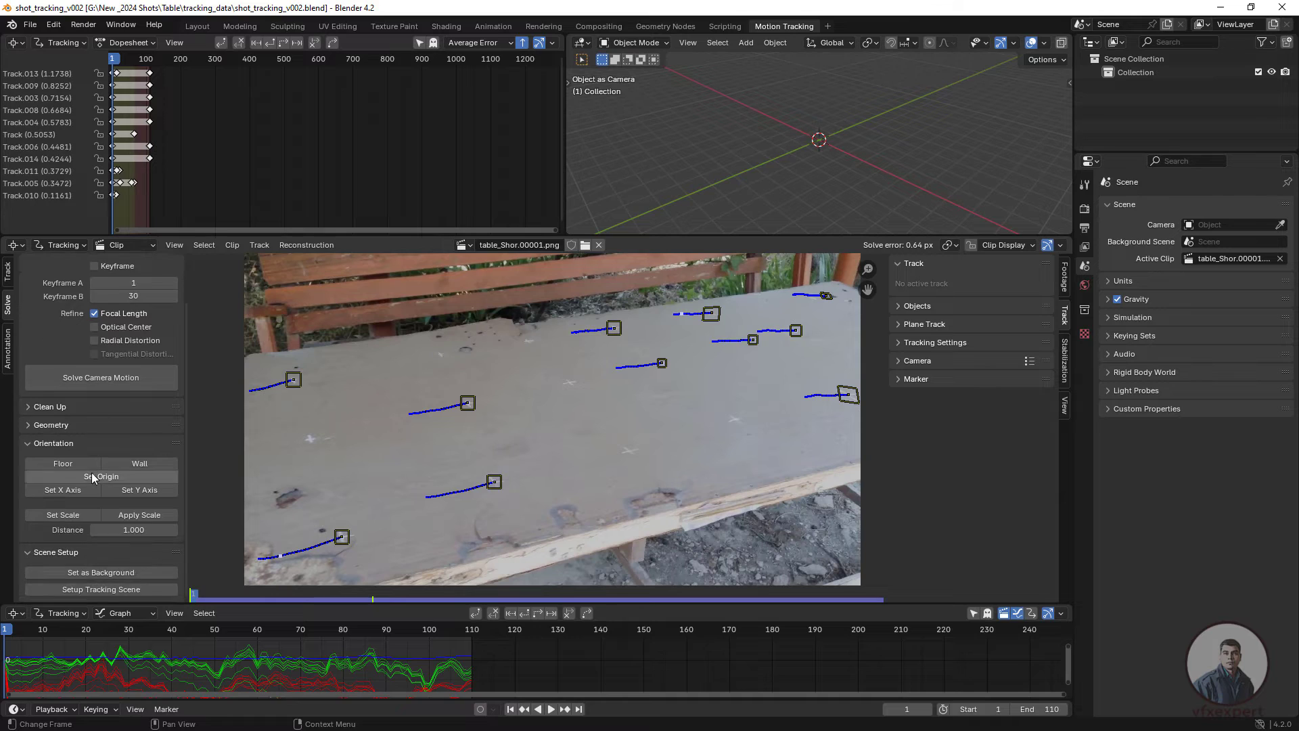
{"action": "left_click", "coordinate": [136, 590]}
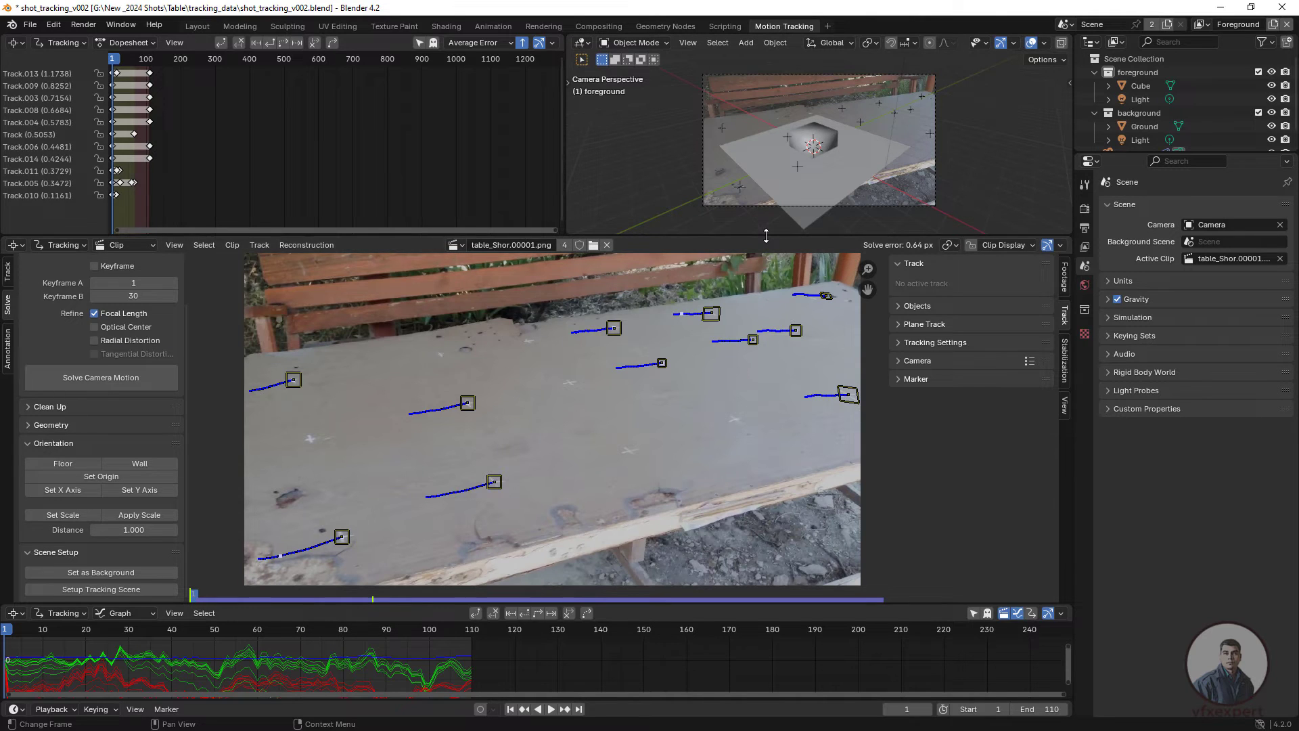
{"action": "left_click_drag", "start_coordinate": [766, 235], "coordinate": [766, 411]}
{"action": "scroll", "coordinate": [871, 233], "scroll_direction": "up", "scroll_amount": 5}
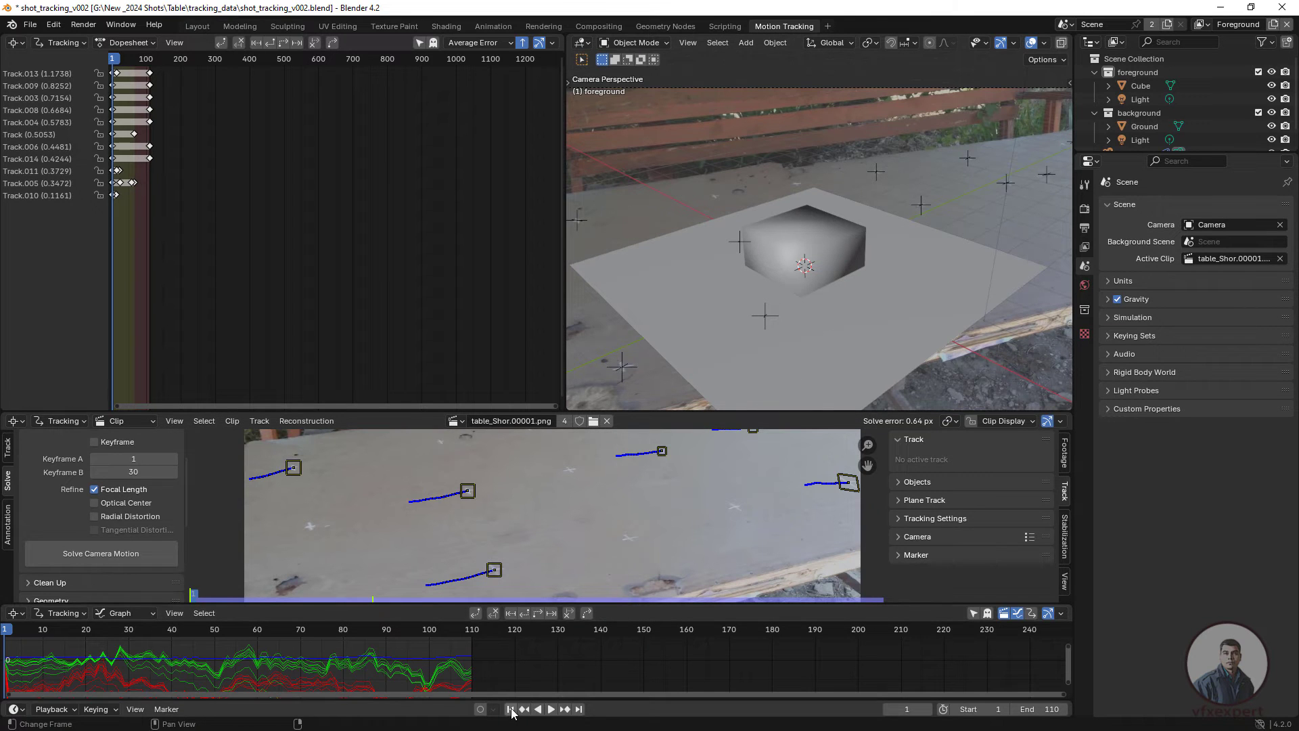
Step: Play the animation through the camera, then examine the cube and ground plane from another angle and at other frames
{"action": "left_click", "coordinate": [551, 709]}
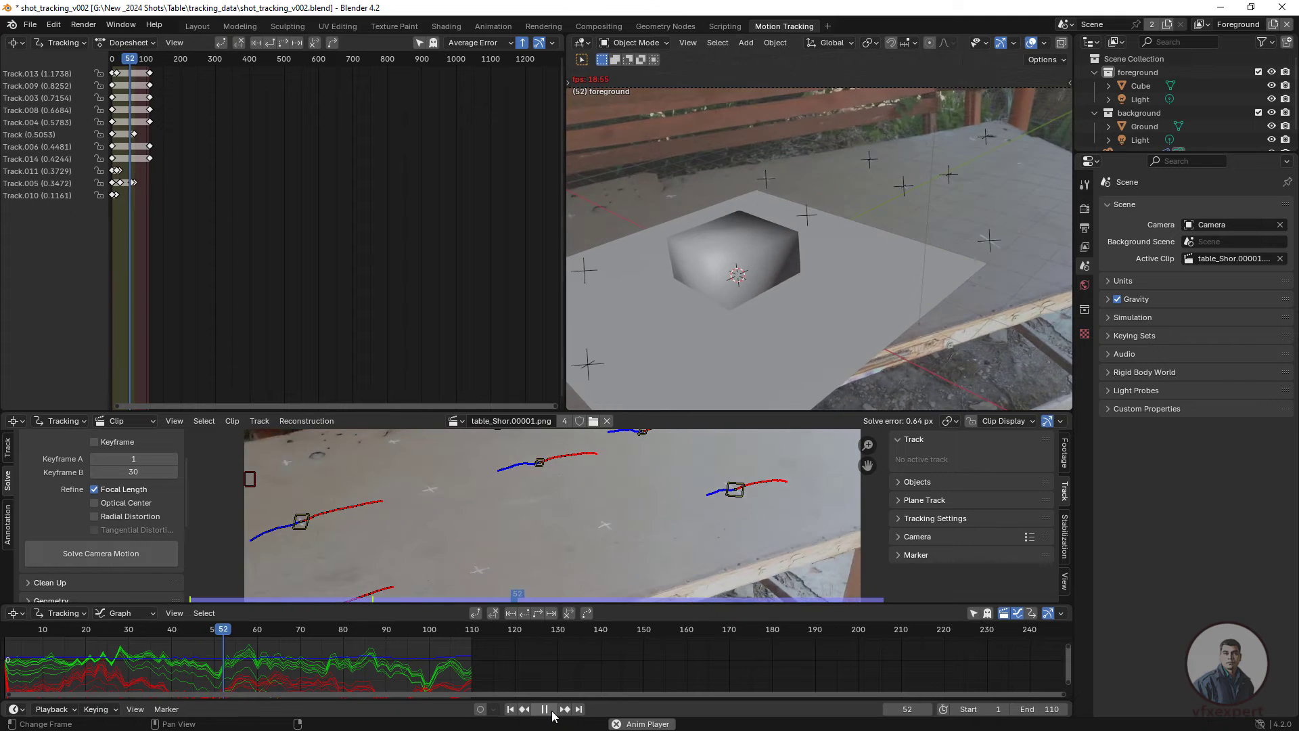
{"action": "key", "text": "space"}
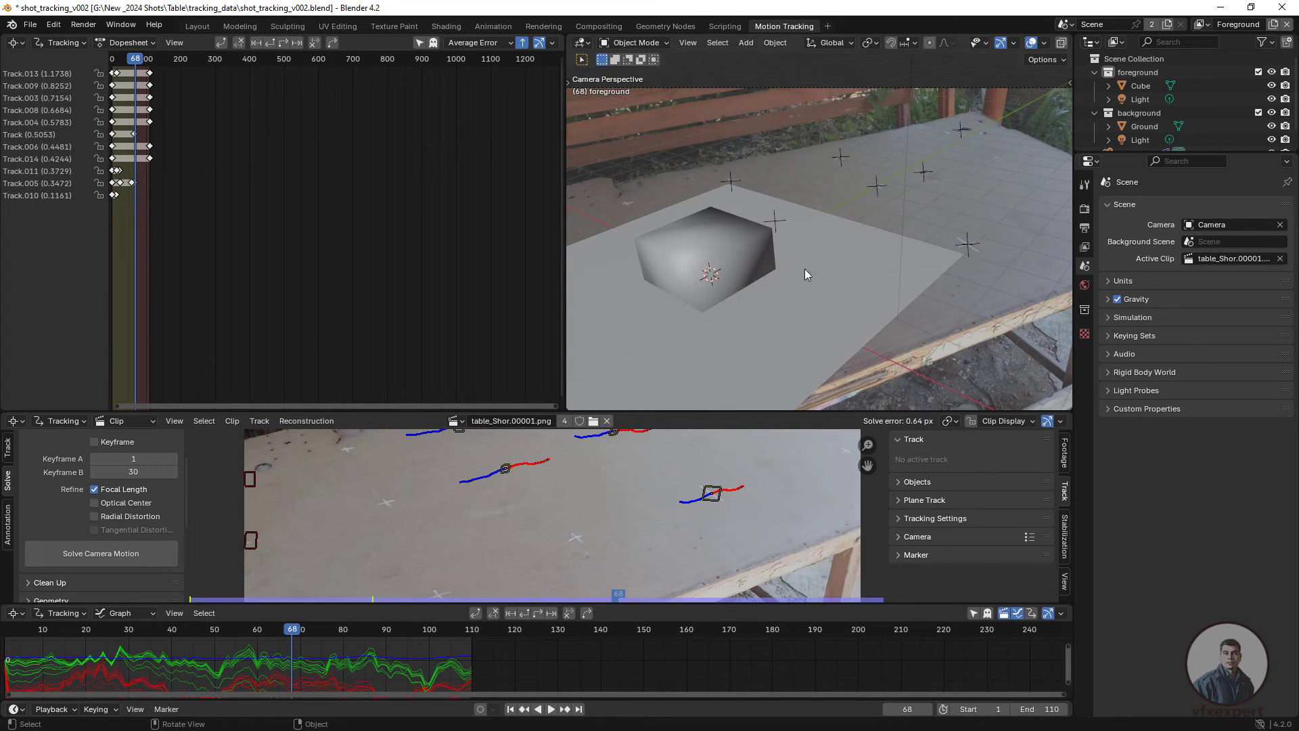
{"action": "middle_click_drag", "start_coordinate": [805, 269], "coordinate": [900, 264]}
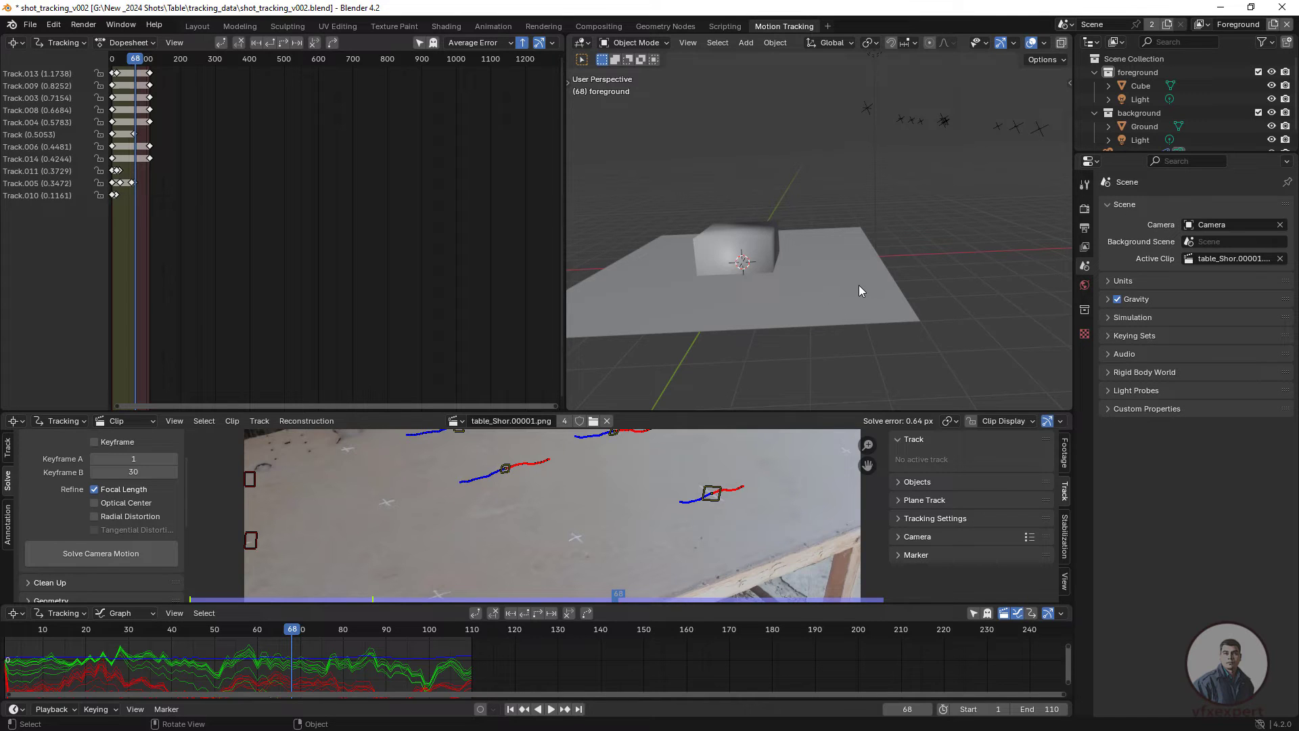
{"action": "key", "text": "KP_0"}
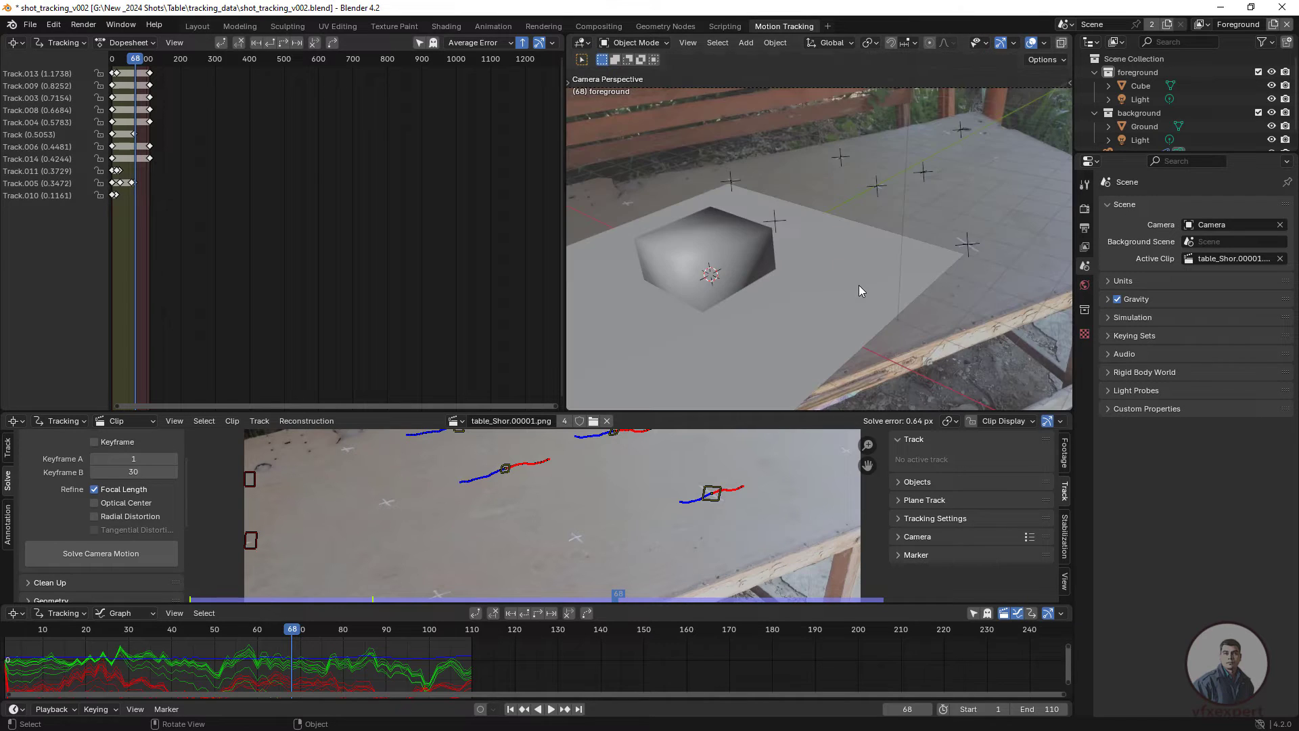
{"action": "scroll", "coordinate": [849, 245], "scroll_direction": "down", "scroll_amount": 3}
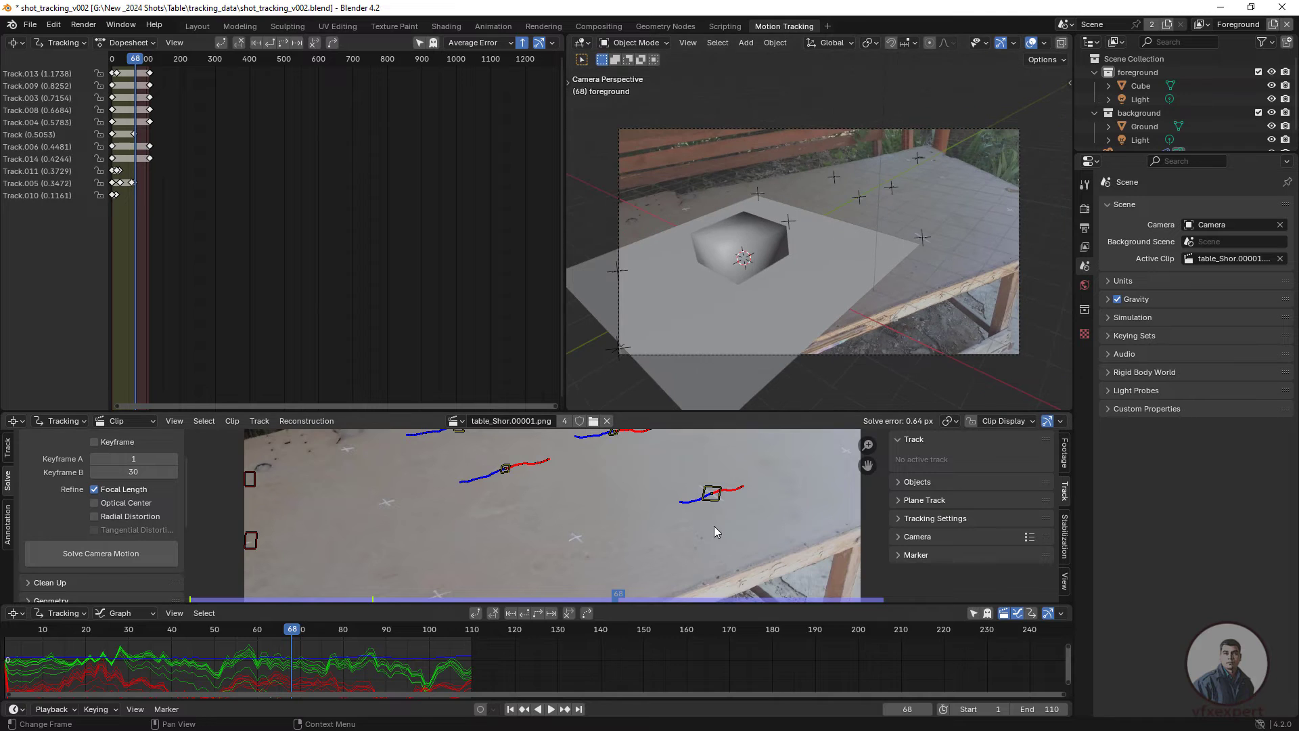
{"action": "left_click_drag", "start_coordinate": [301, 630], "coordinate": [136, 629]}
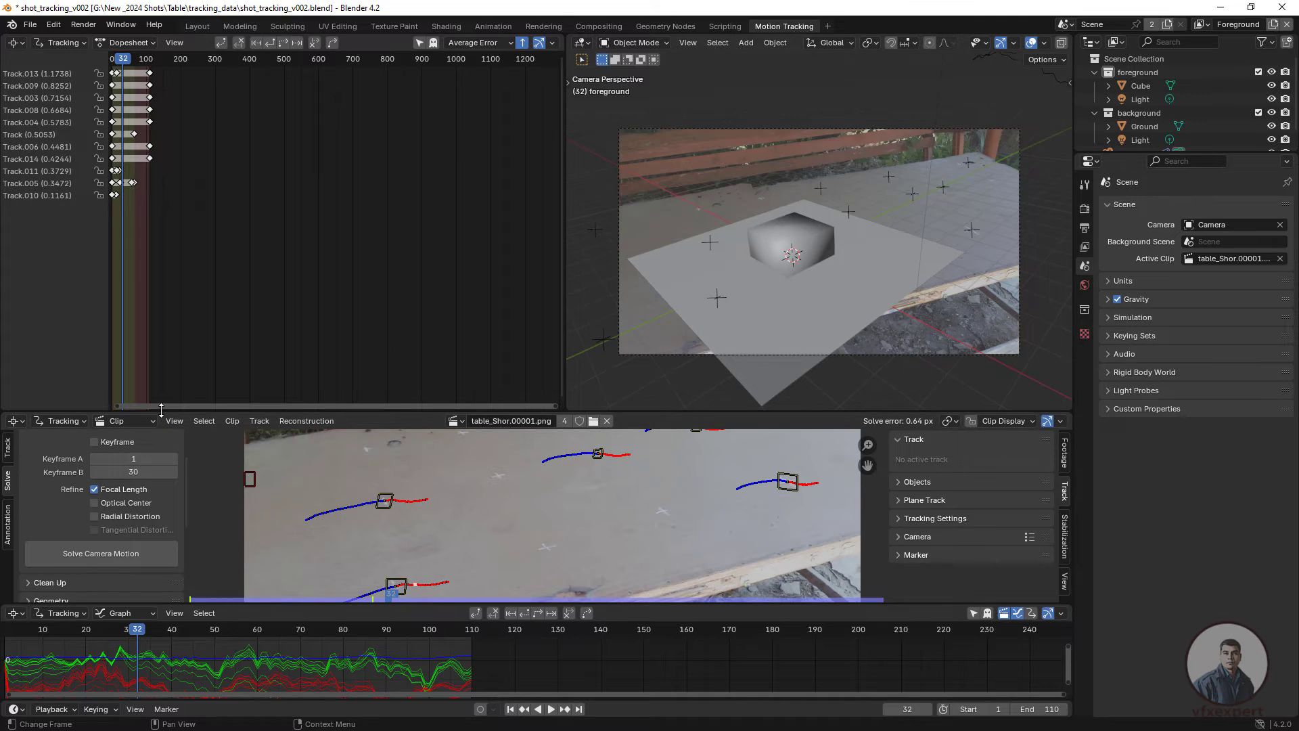
Step: At frame 1, define the floor plane from three tabletop tracks: Track.005, Track.008 and the track just above Track.005
{"action": "left_click_drag", "start_coordinate": [161, 408], "coordinate": [161, 329]}
{"action": "scroll", "coordinate": [125, 431], "scroll_direction": "down", "scroll_amount": 4}
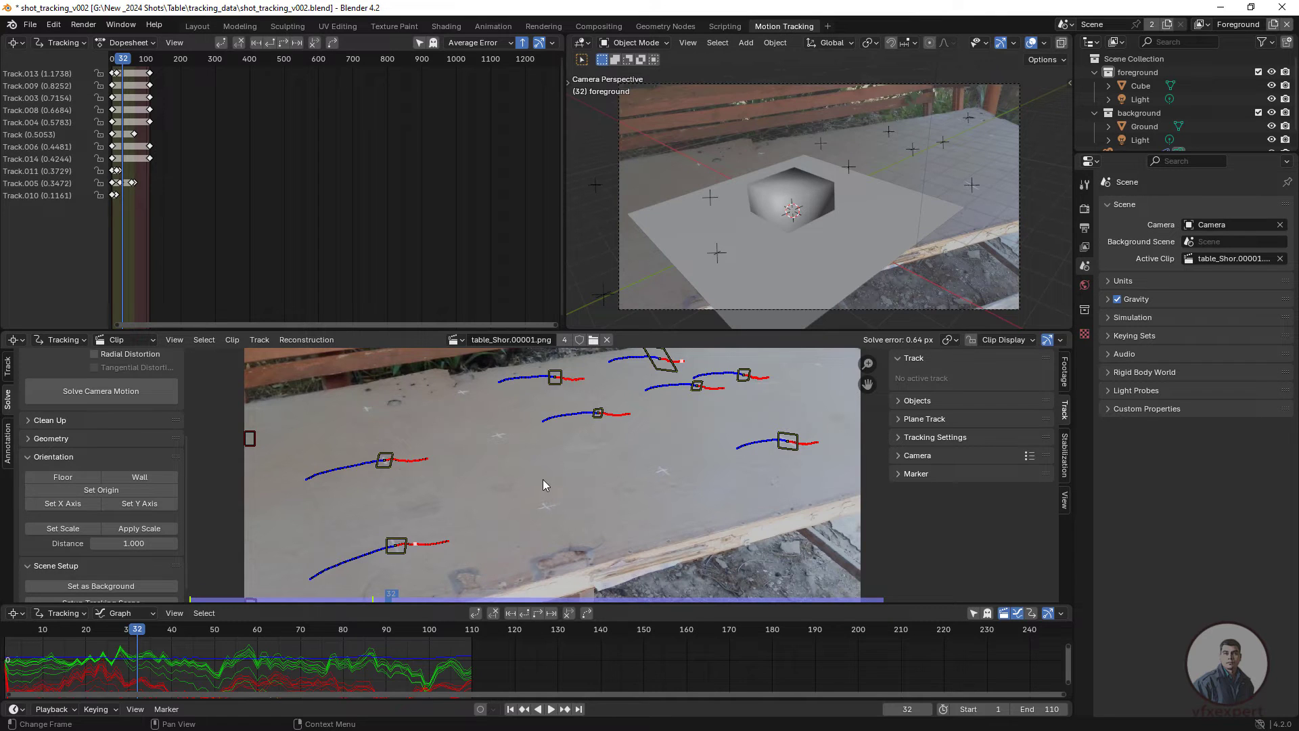
{"action": "mouse_move", "coordinate": [542, 479]}
{"action": "middle_mouse_down"}
{"action": "mouse_move", "coordinate": [574, 501]}
{"action": "mouse_move", "coordinate": [561, 499]}
{"action": "mouse_move", "coordinate": [578, 485]}
{"action": "mouse_move", "coordinate": [558, 473]}
{"action": "middle_mouse_up"}
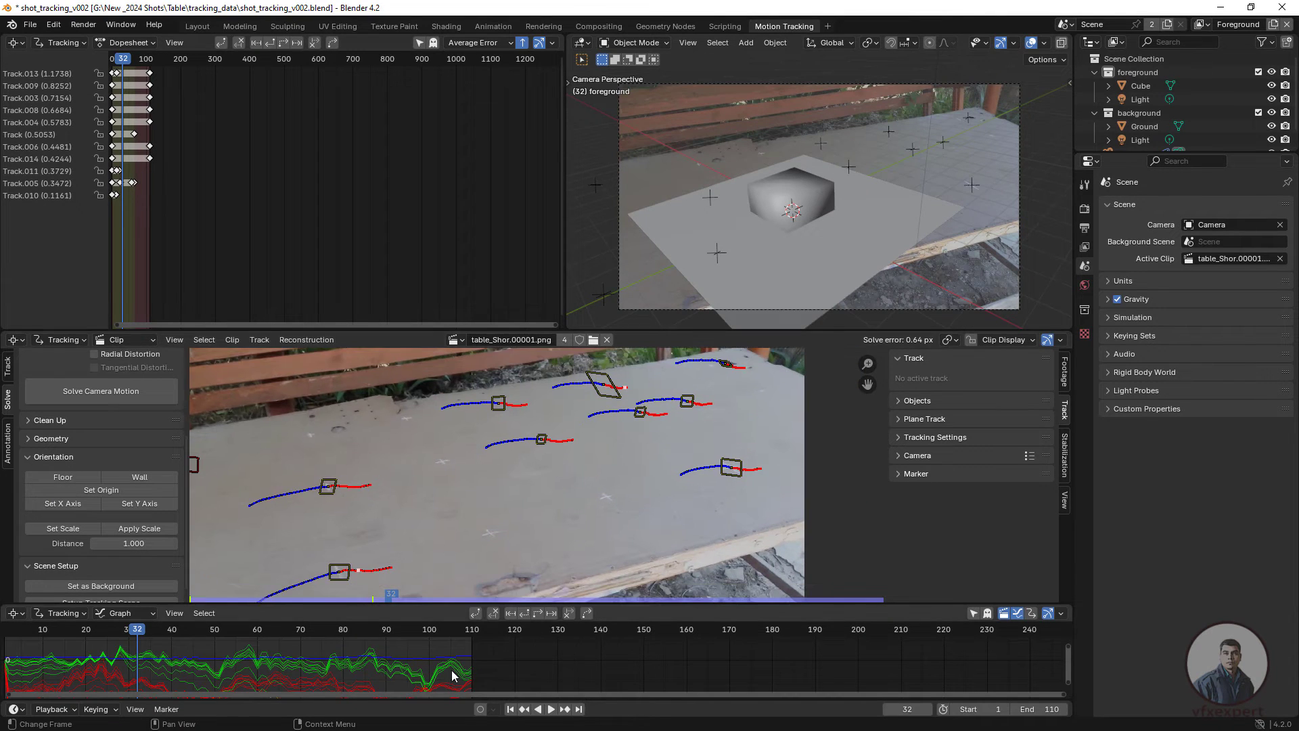
{"action": "left_click", "coordinate": [510, 708]}
{"action": "scroll", "coordinate": [485, 497], "scroll_direction": "down", "scroll_amount": 1}
{"action": "scroll", "coordinate": [486, 497], "scroll_direction": "up", "scroll_amount": 1}
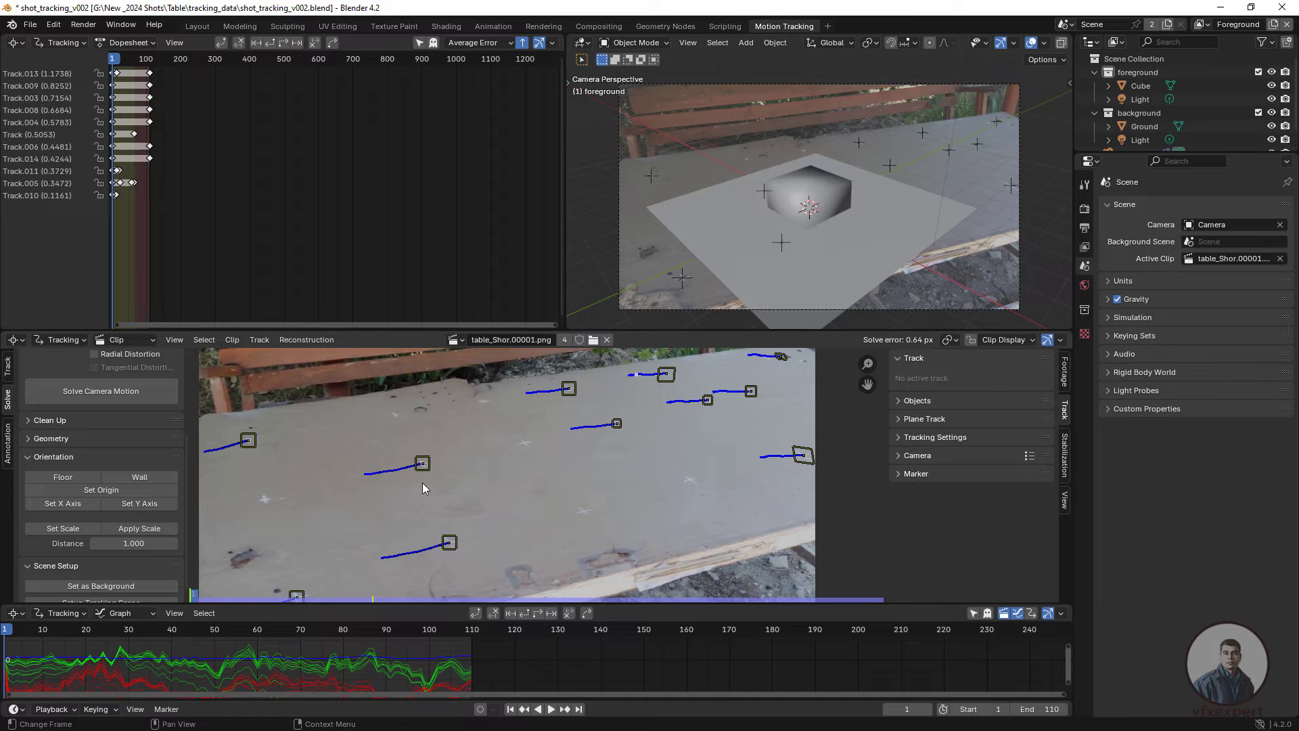
{"action": "left_click", "coordinate": [424, 463]}
{"action": "left_click", "coordinate": [449, 542], "text": "shift"}
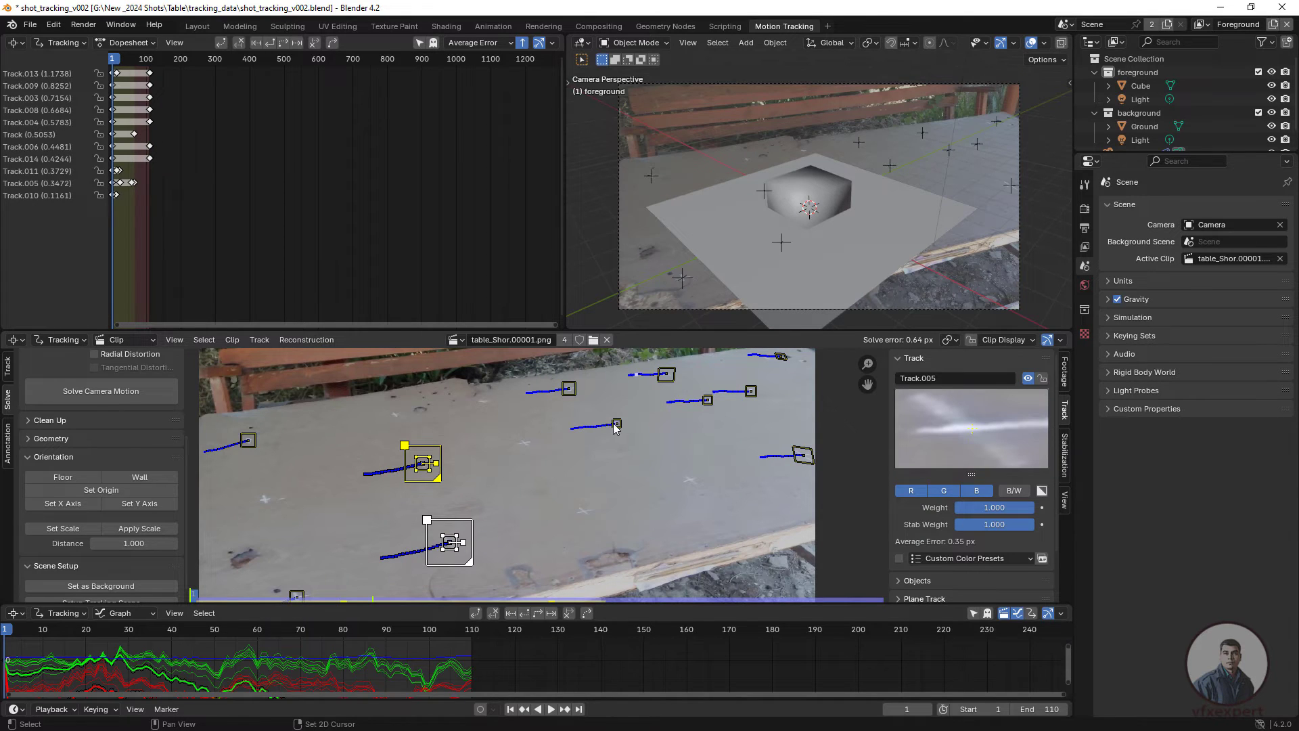
{"action": "left_click", "coordinate": [617, 425], "text": "shift"}
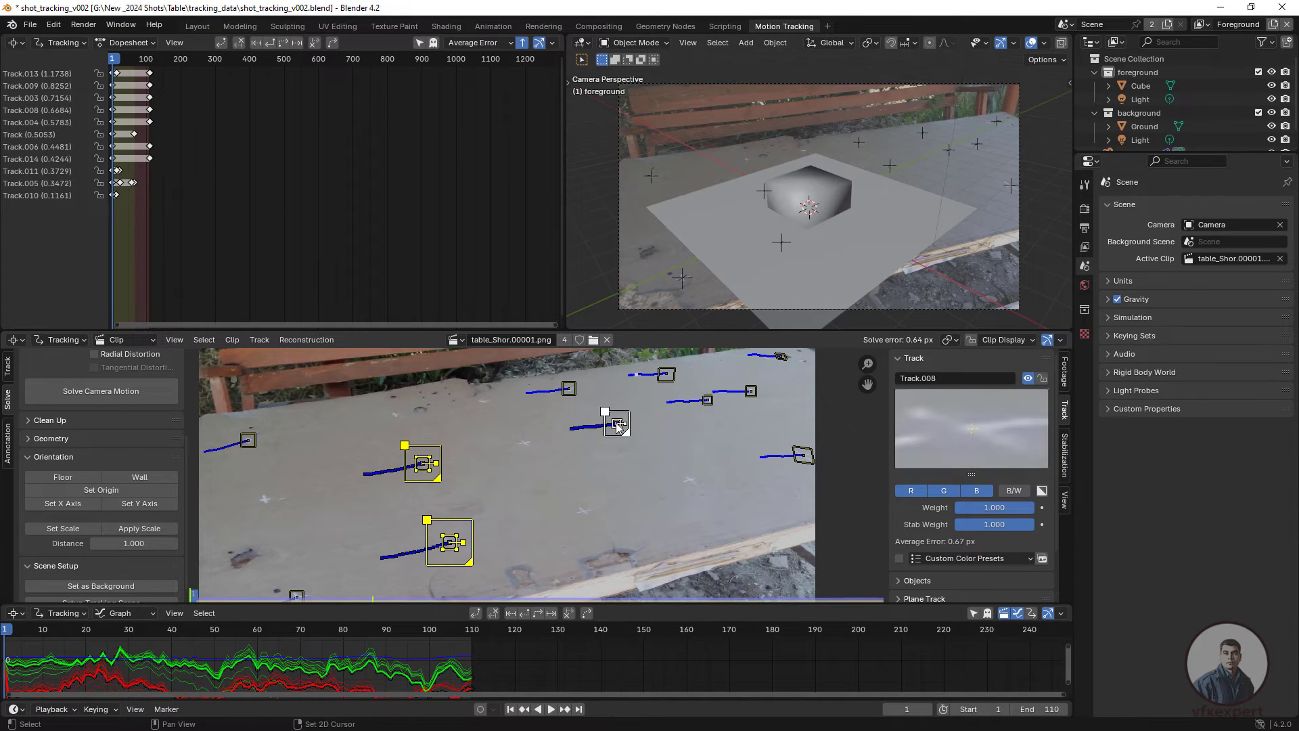
{"action": "left_click", "coordinate": [76, 473]}
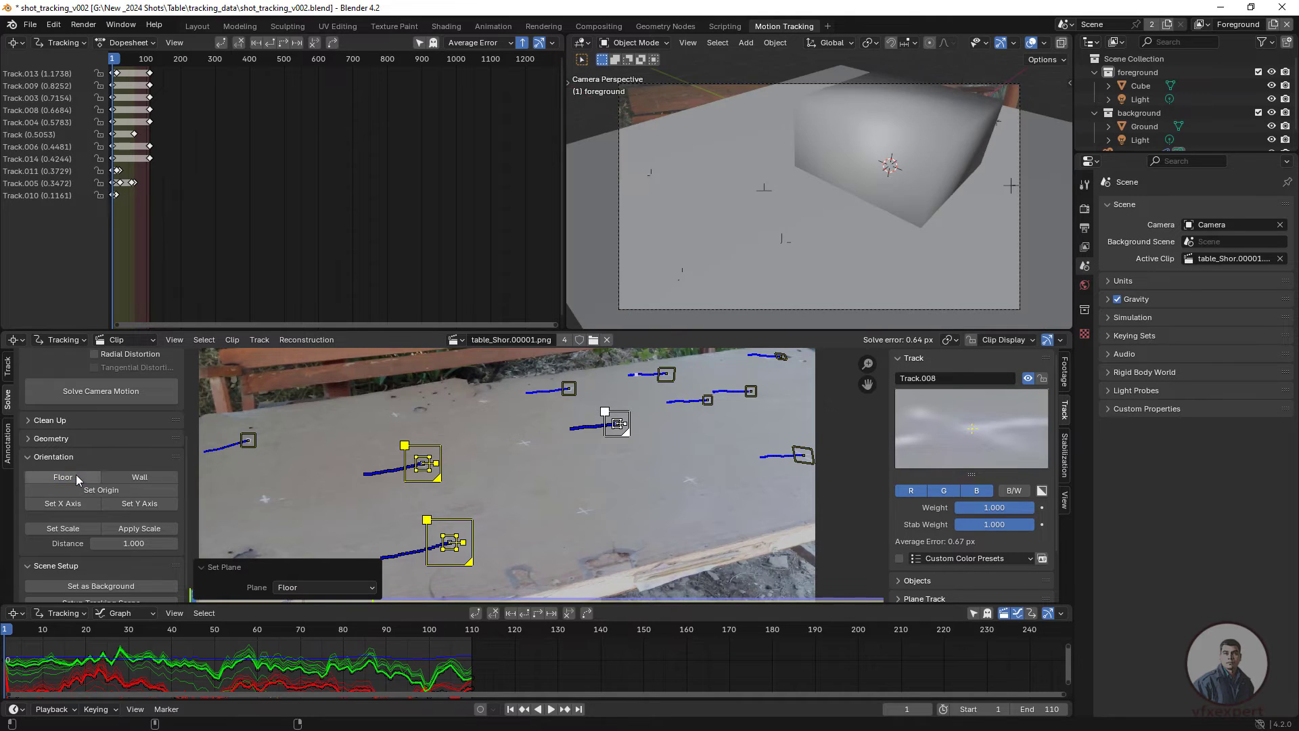
Step: Set the scene origin at Track.008 alone and run Setup Tracking Scene again
{"action": "left_click", "coordinate": [617, 425]}
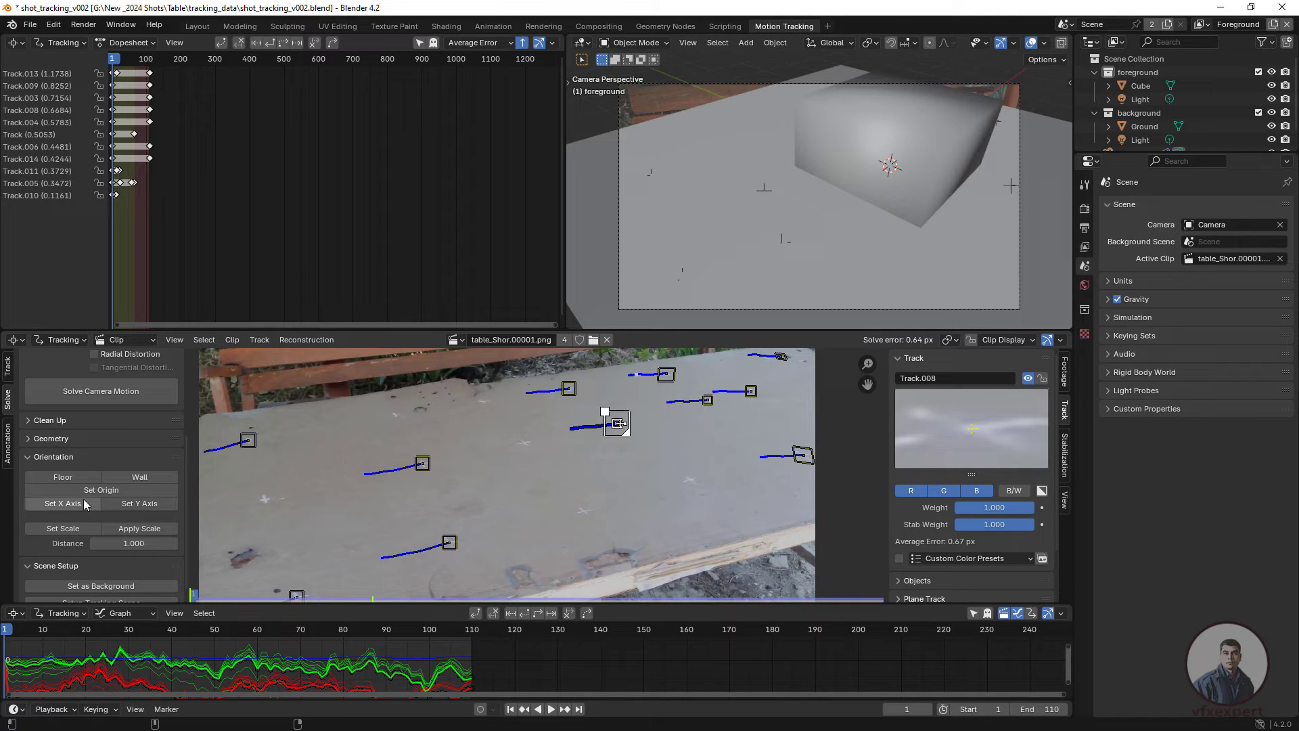
{"action": "left_click", "coordinate": [112, 492]}
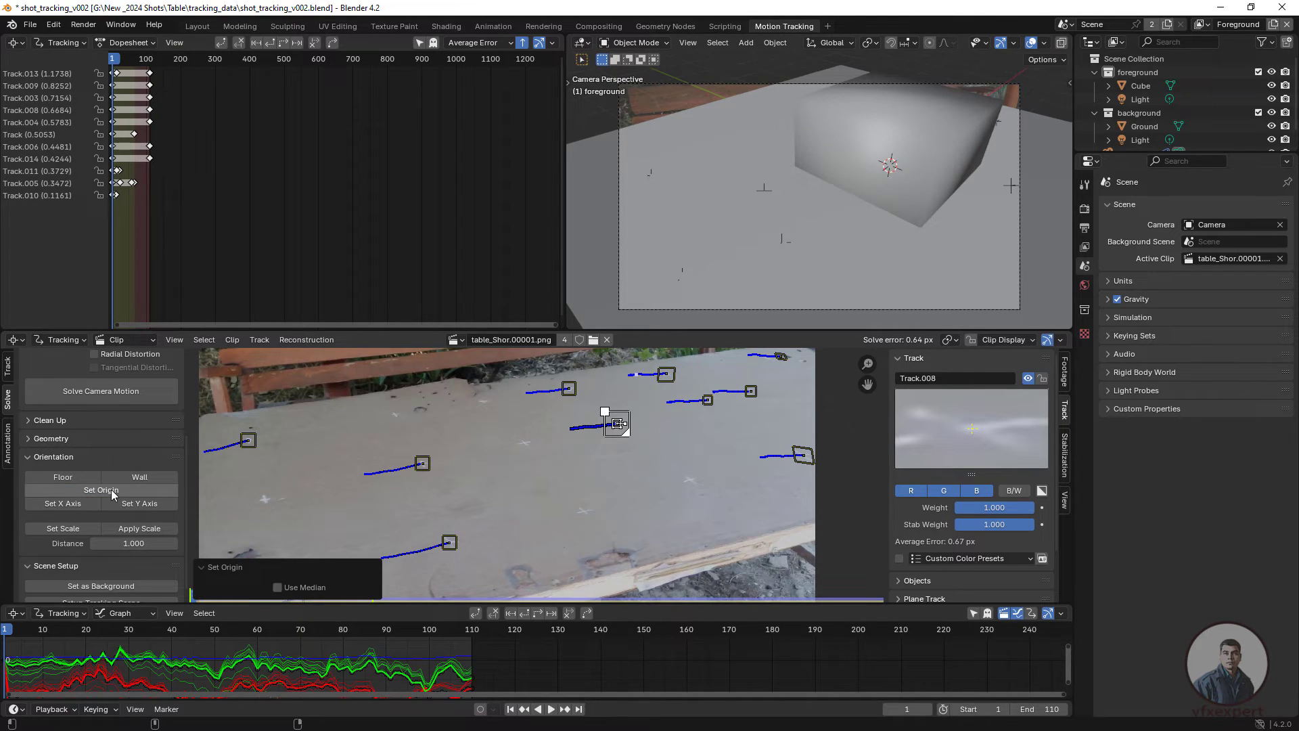
{"action": "scroll", "coordinate": [120, 557], "scroll_direction": "down", "scroll_amount": 1}
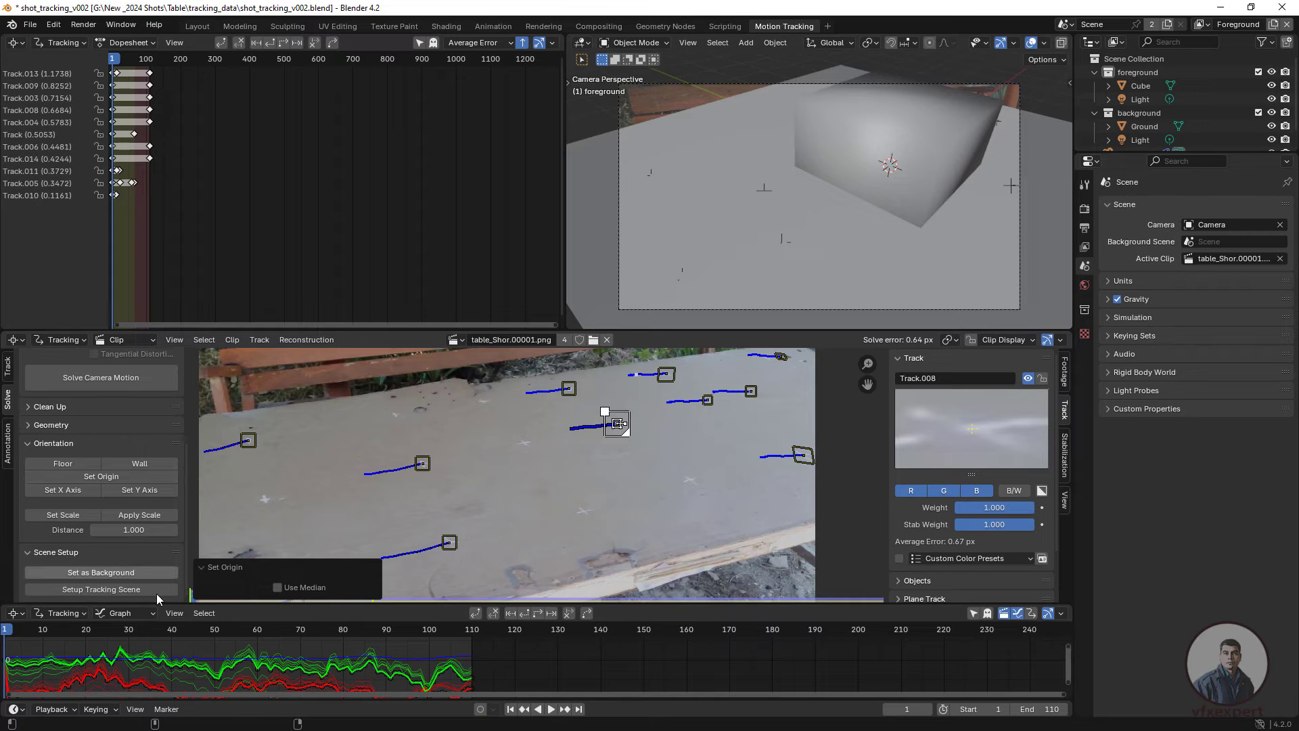
{"action": "left_click", "coordinate": [120, 589]}
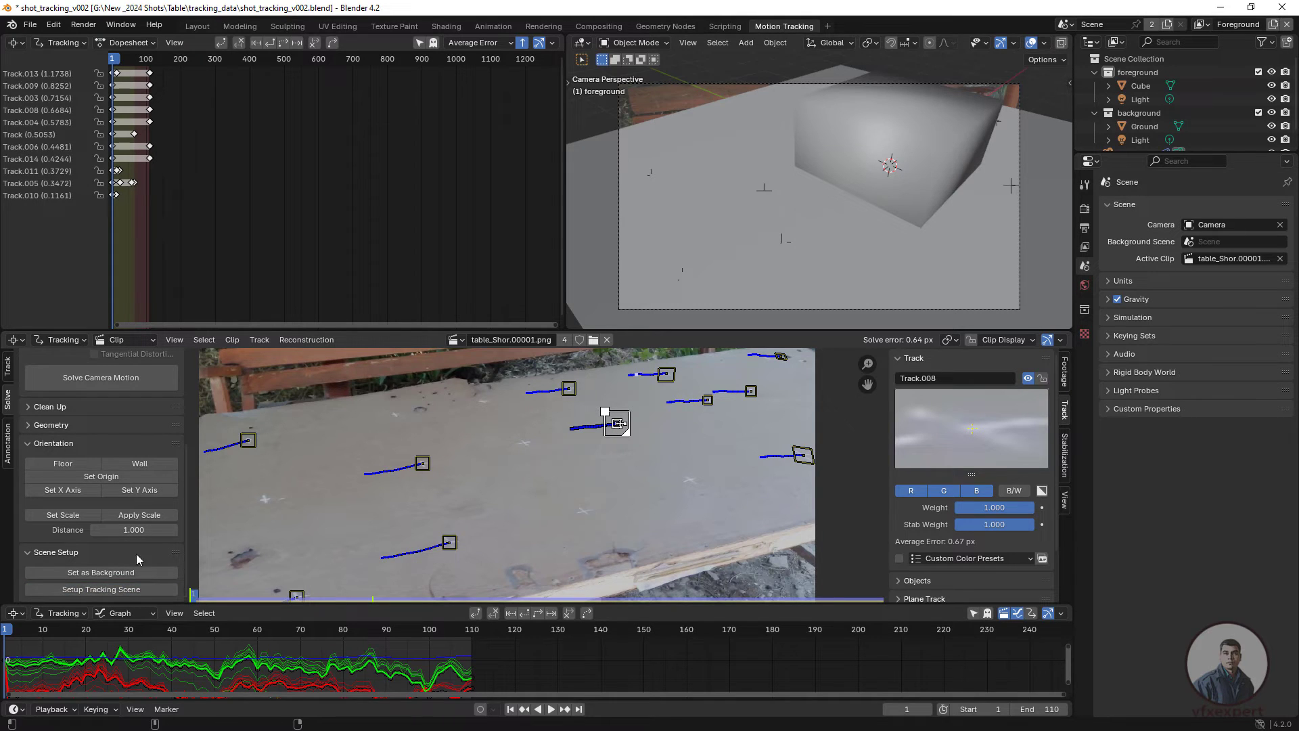
Step: Scale down the Ground plane in the background collection so it covers less of the footage
{"action": "scroll", "coordinate": [811, 231], "scroll_direction": "down", "scroll_amount": 1}
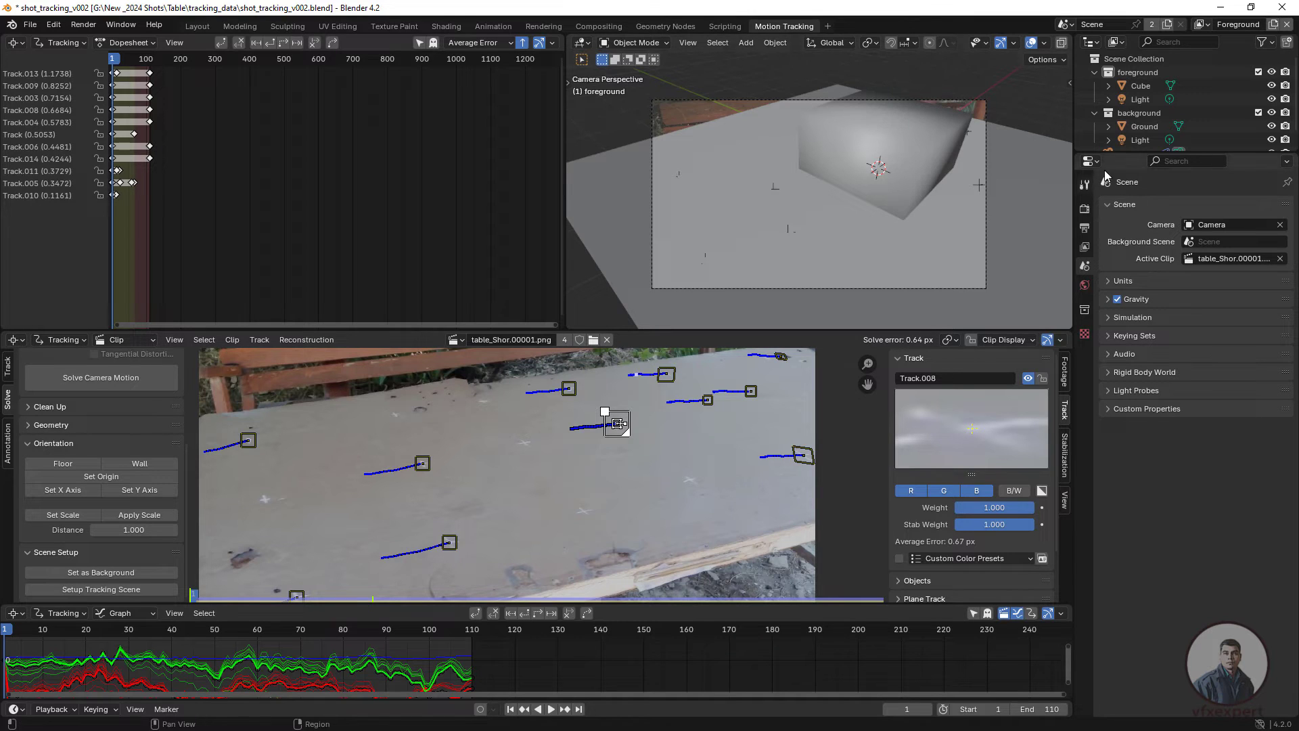
{"action": "scroll", "coordinate": [1158, 135], "scroll_direction": "down", "scroll_amount": 1}
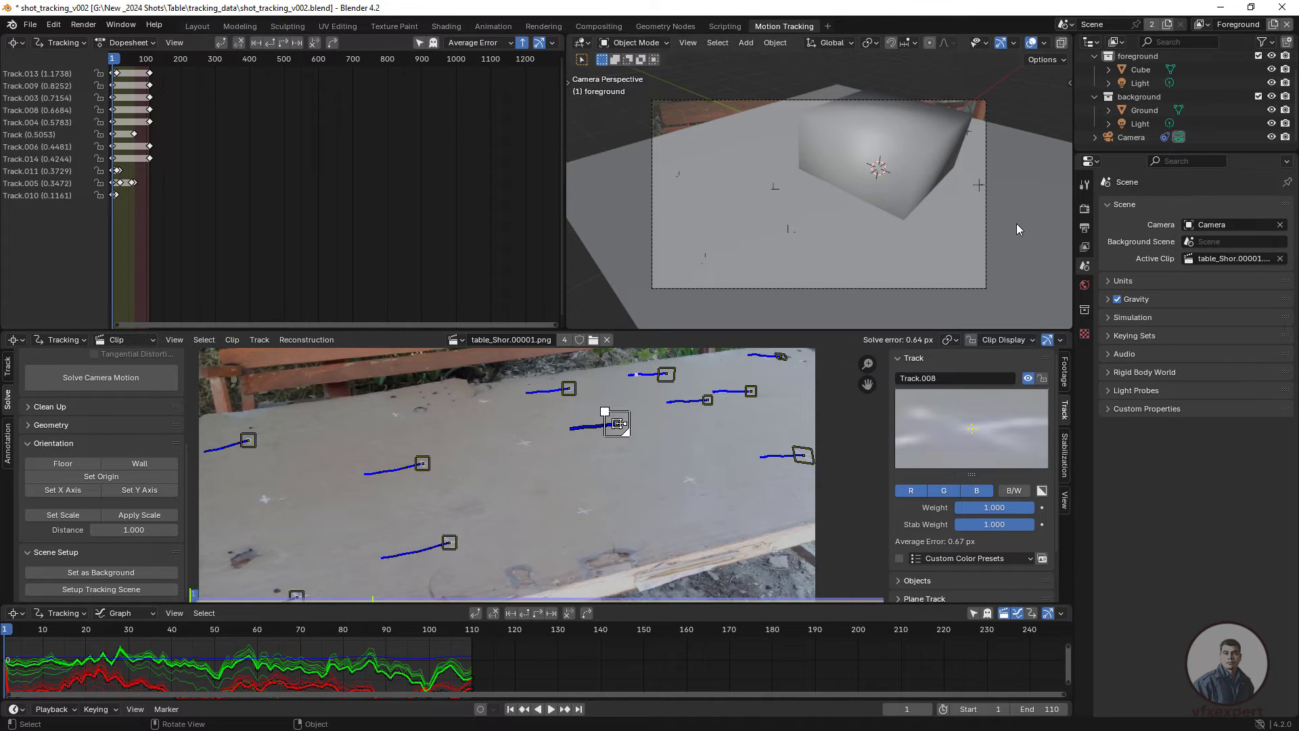
{"action": "left_click", "coordinate": [1149, 109]}
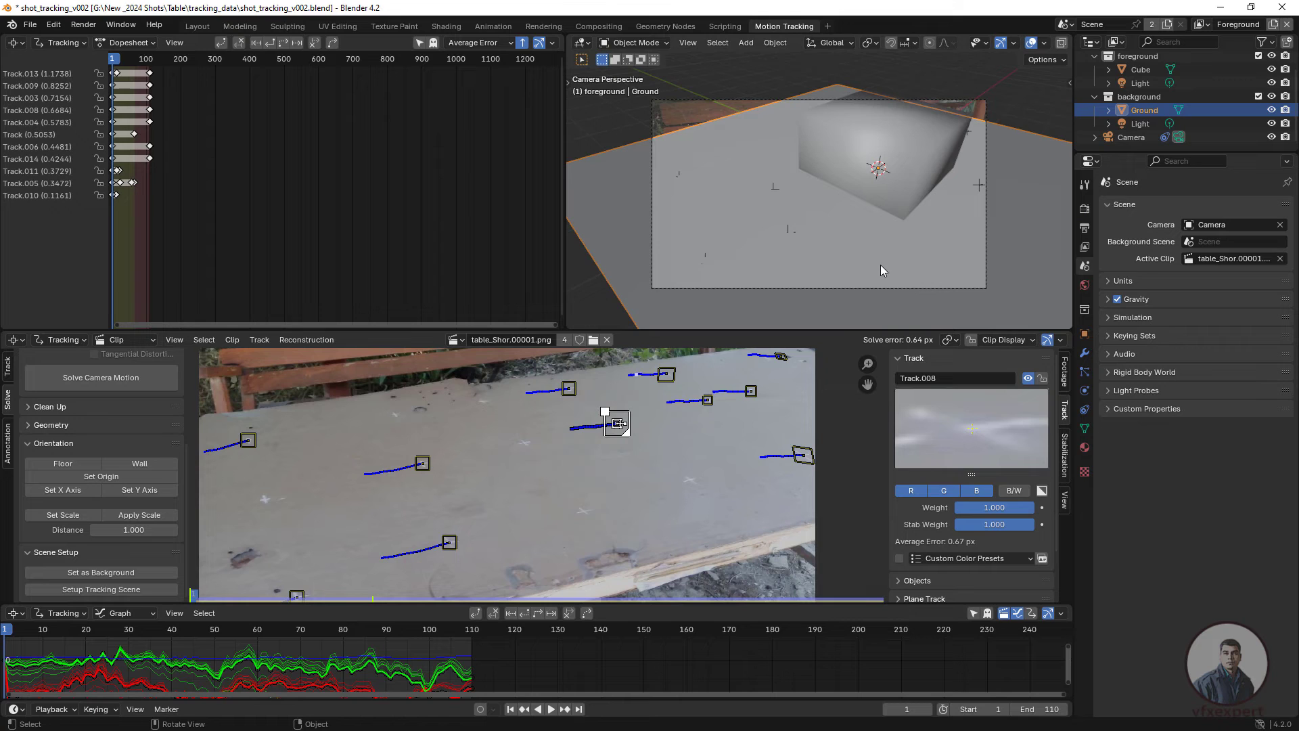
{"action": "key", "text": "s"}
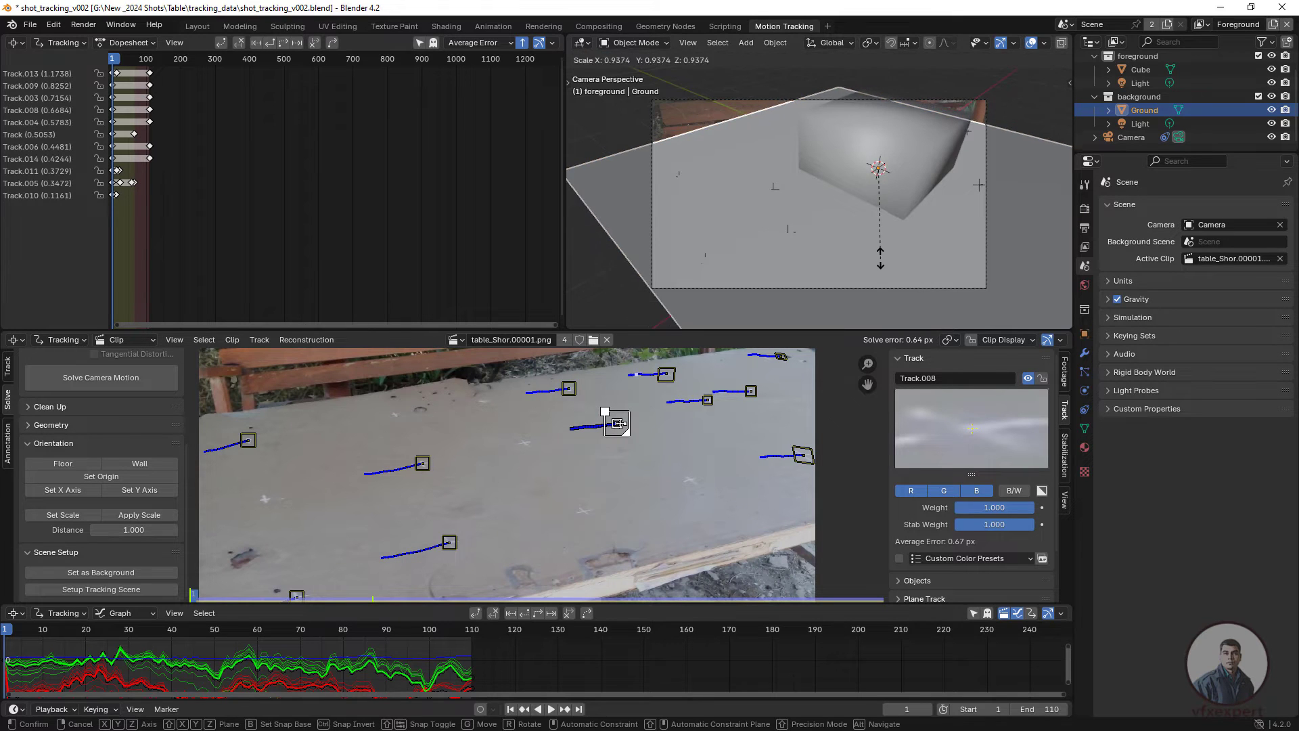
{"action": "left_click", "coordinate": [875, 217]}
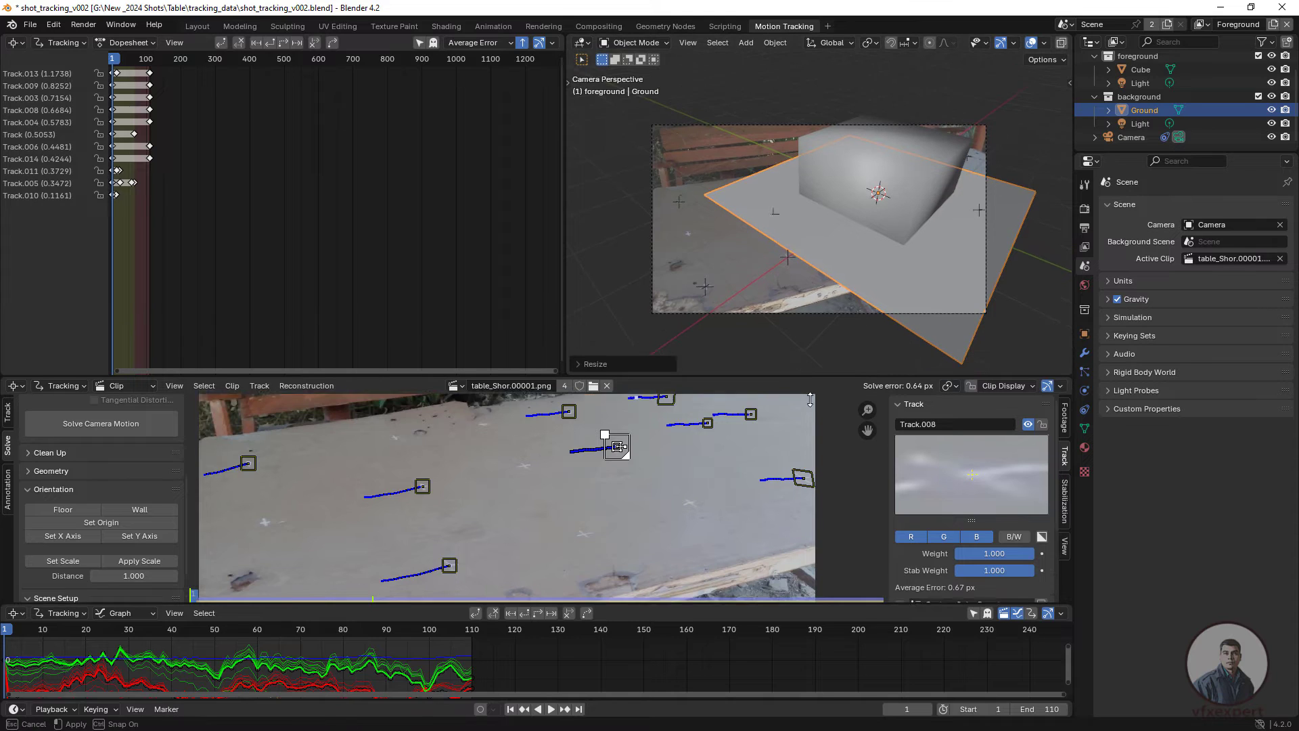
Step: Enlarge the 3D viewport, play the animation to check the cube and ground plane, and return to frame 1
{"action": "left_click_drag", "start_coordinate": [564, 331], "coordinate": [563, 407]}
{"action": "left_click_drag", "start_coordinate": [563, 228], "coordinate": [316, 230]}
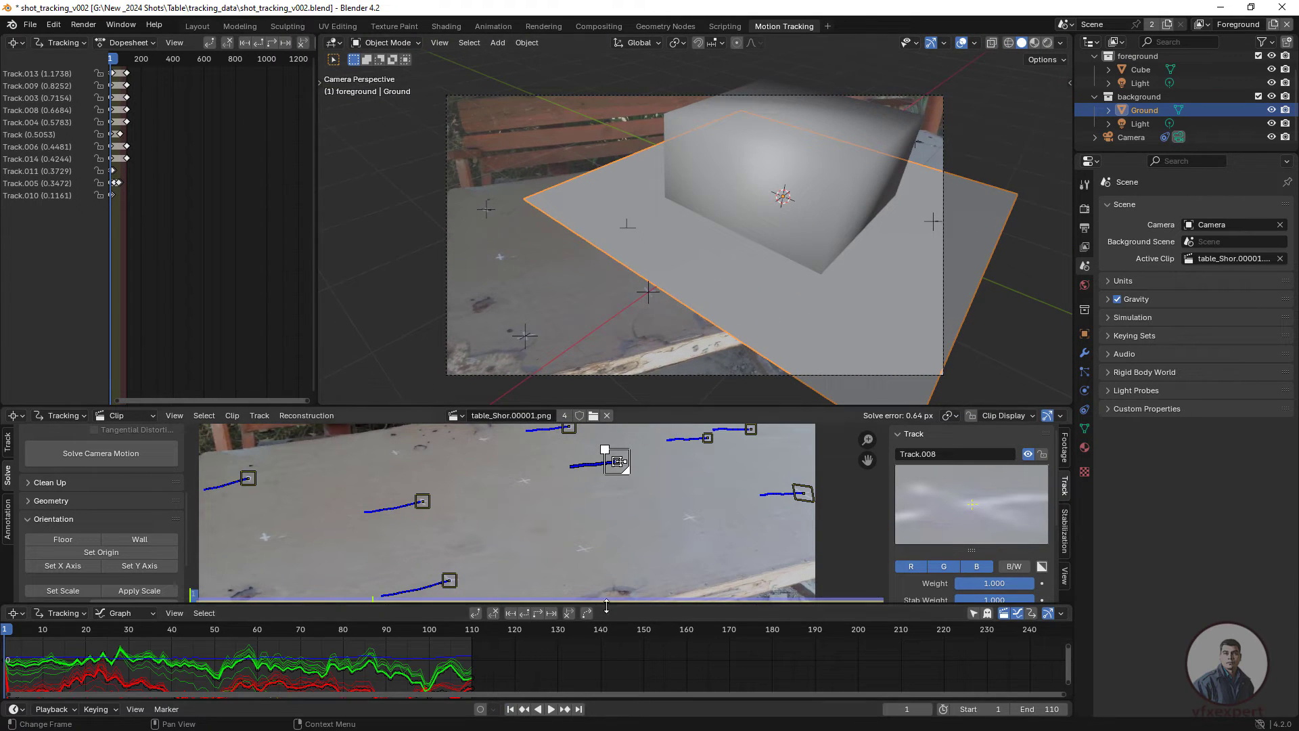
{"action": "left_click", "coordinate": [552, 709]}
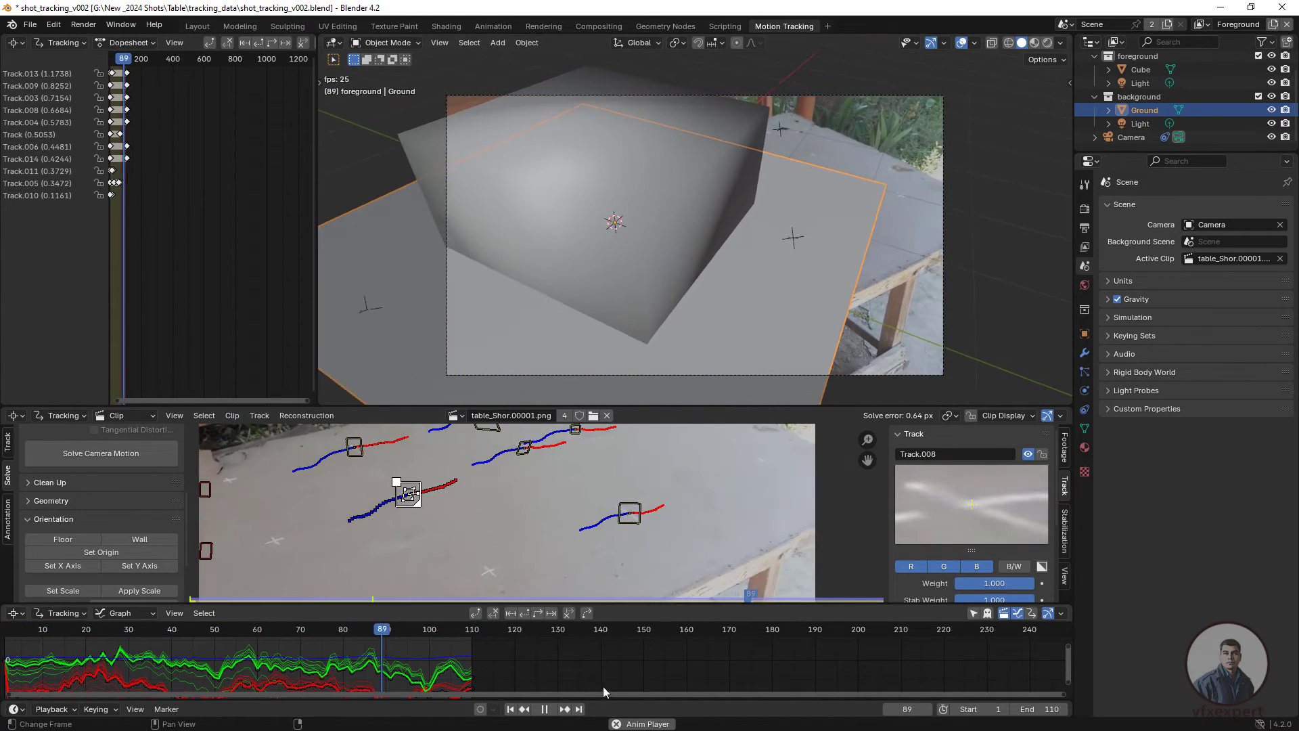
{"action": "left_click", "coordinate": [545, 709]}
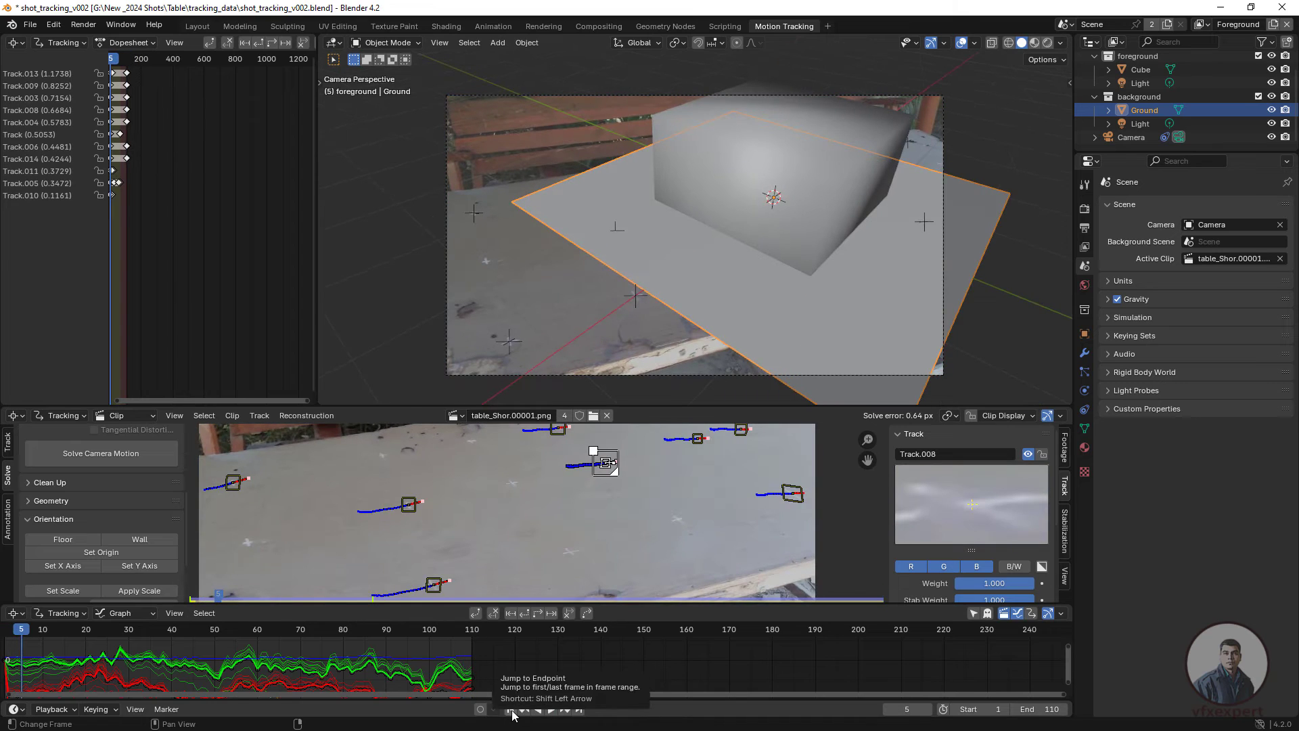
{"action": "left_click", "coordinate": [510, 708]}
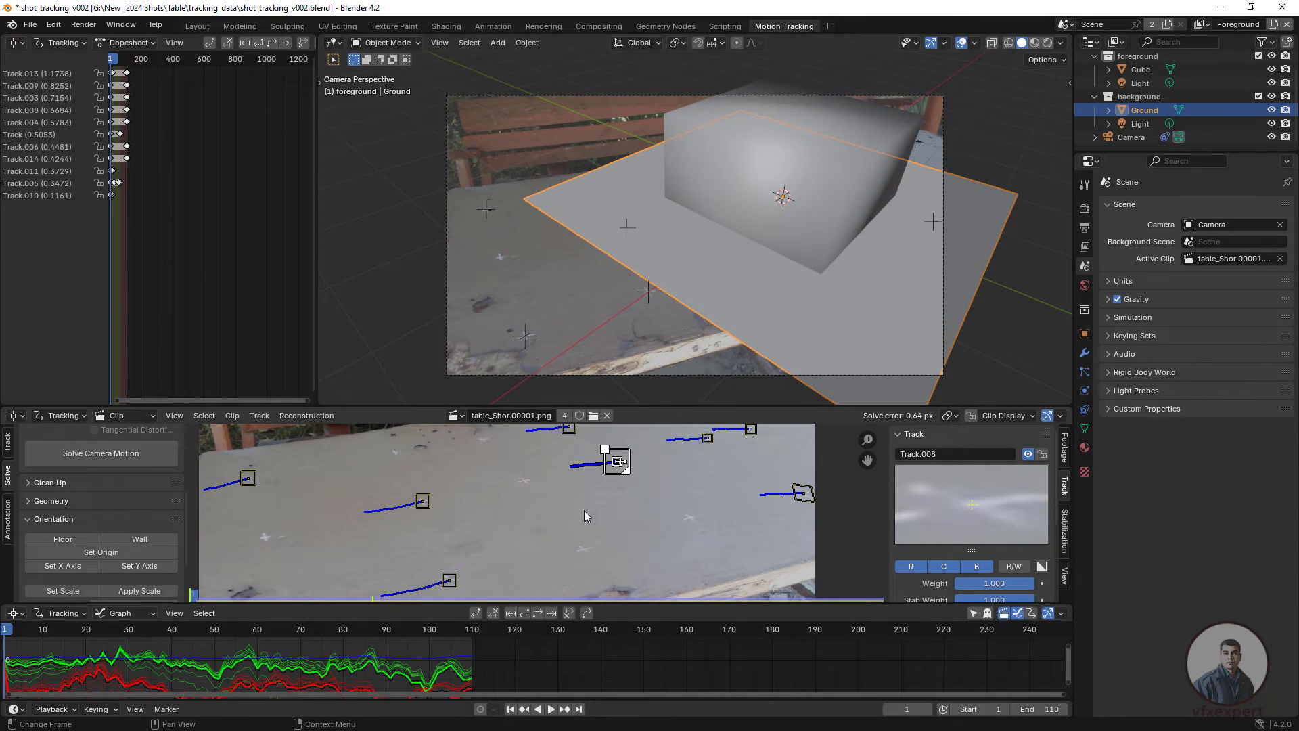
Step: Select Track.003 on the tabletop and use it to set the scene's Y axis
{"action": "scroll", "coordinate": [594, 511], "scroll_direction": "down", "scroll_amount": 3}
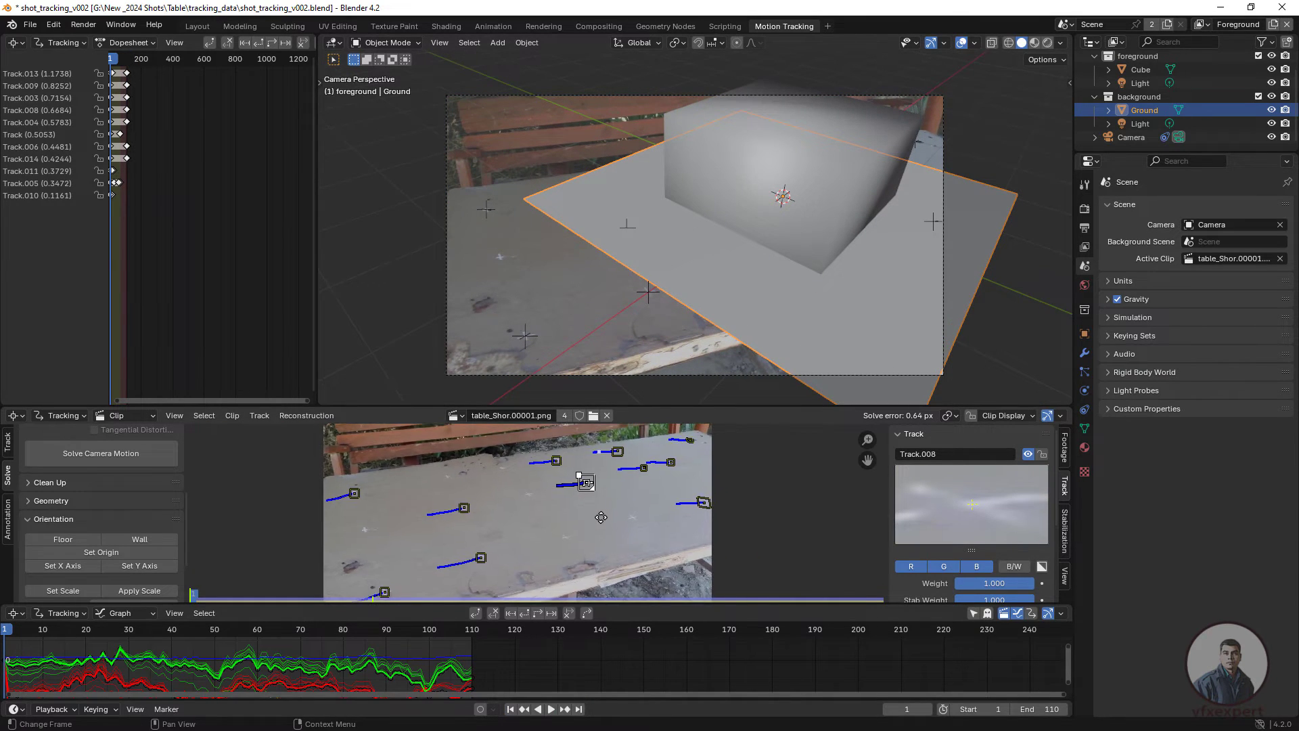
{"action": "middle_click_drag", "start_coordinate": [601, 516], "coordinate": [618, 517]}
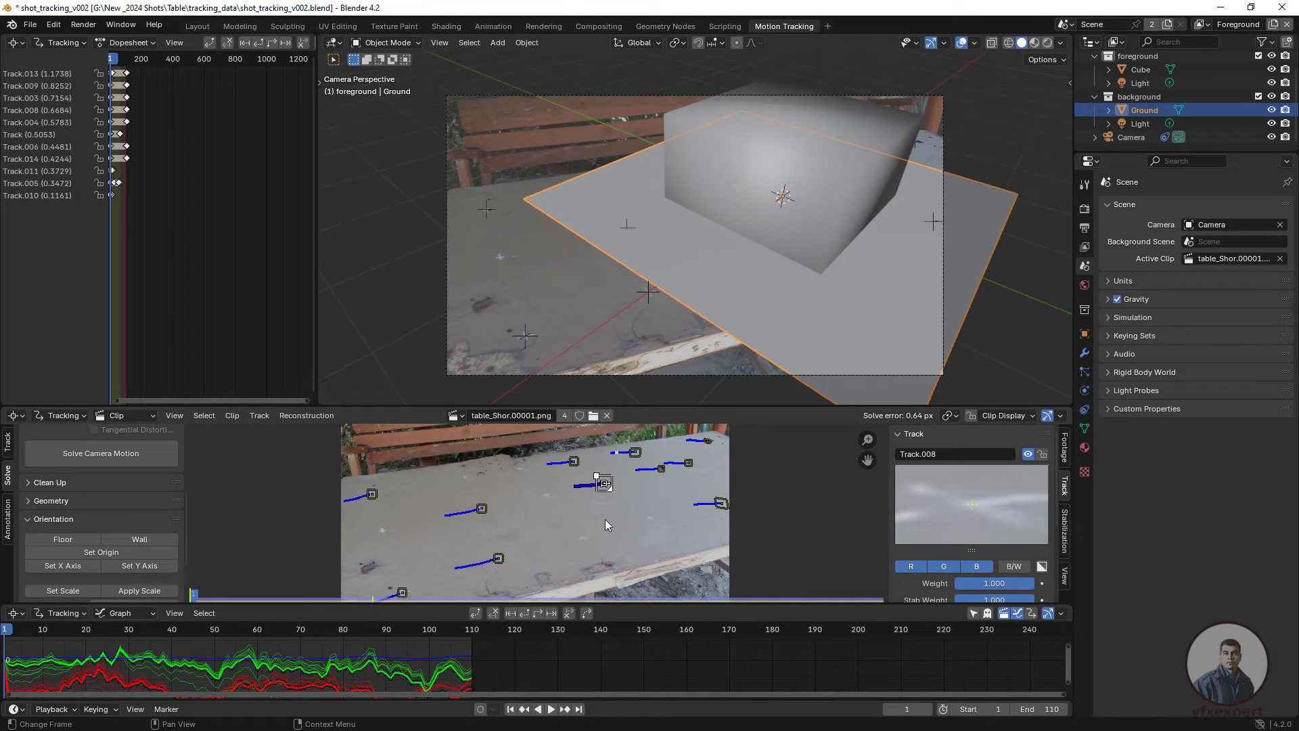
{"action": "left_click", "coordinate": [605, 485]}
{"action": "scroll", "coordinate": [575, 473], "scroll_direction": "up", "scroll_amount": 1}
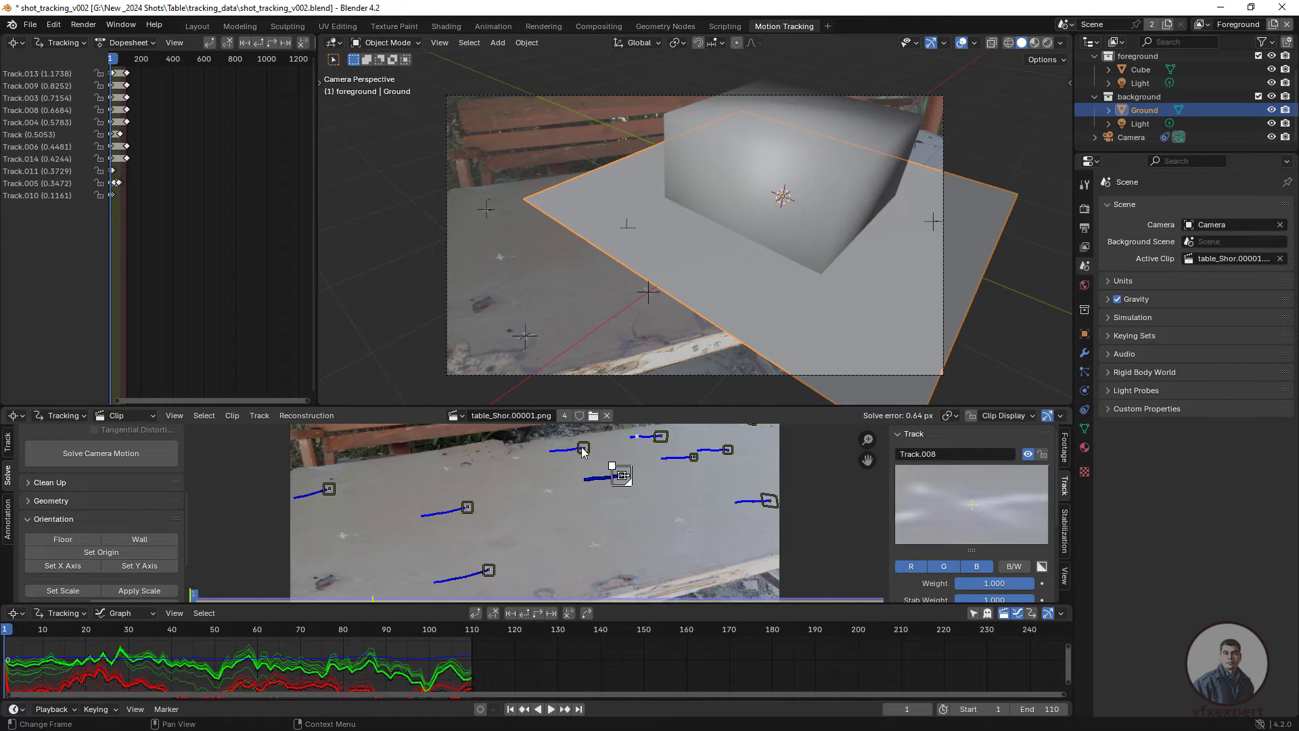
{"action": "left_click", "coordinate": [581, 447]}
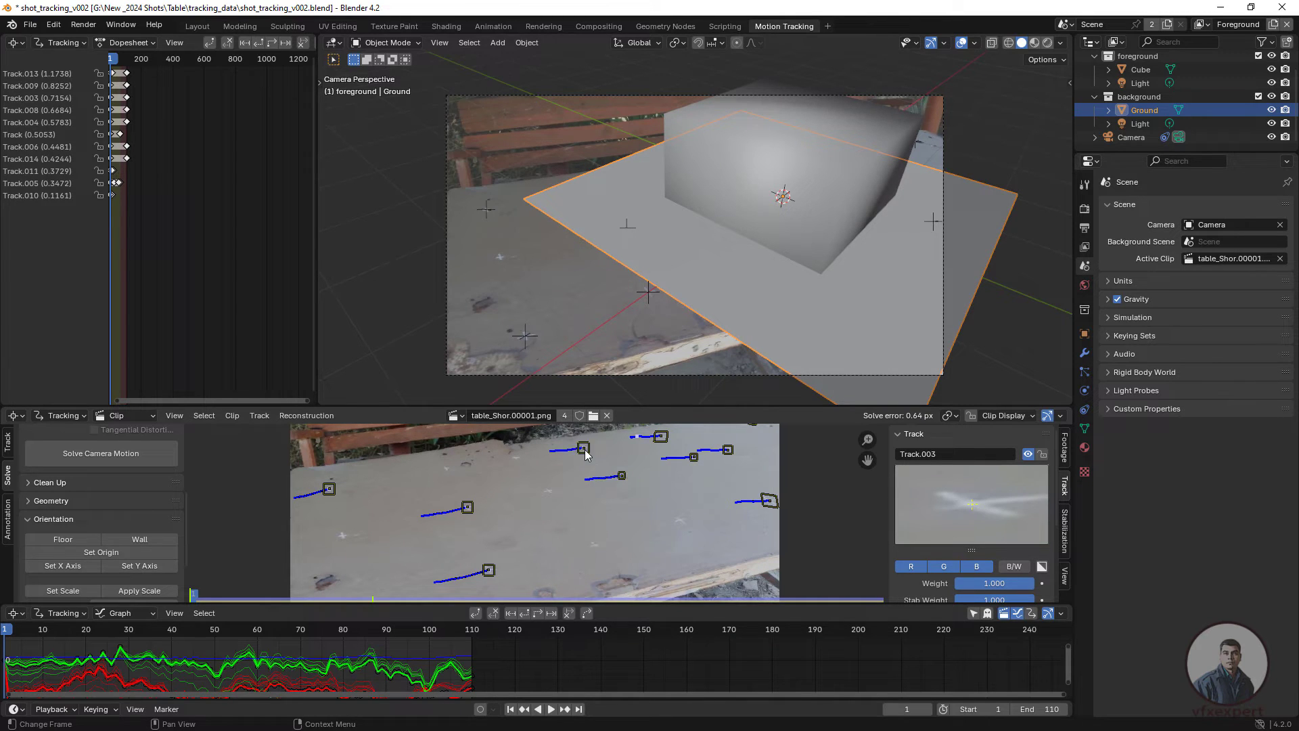
{"action": "left_click", "coordinate": [145, 566]}
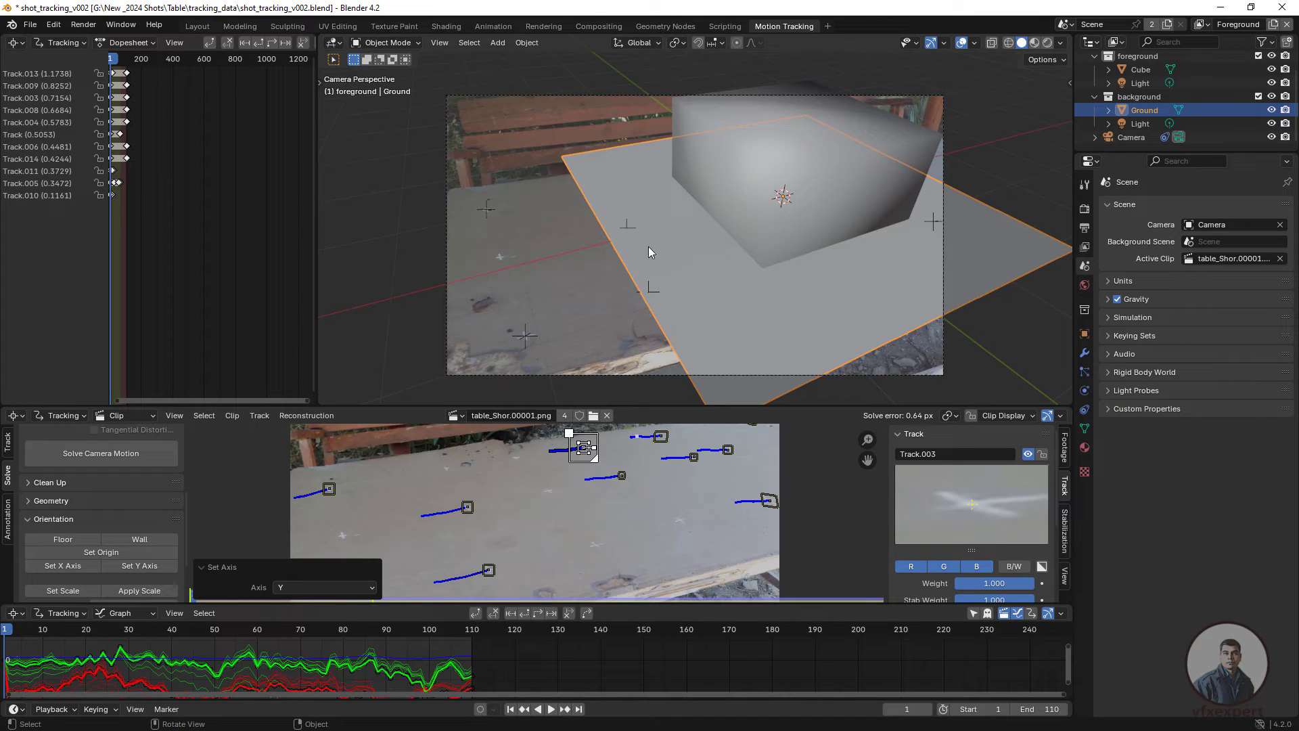
Step: Check the reoriented scene from another angle, then play it through the camera from frame 1 and stop at frame 68
{"action": "middle_click_drag", "start_coordinate": [660, 280], "coordinate": [673, 307]}
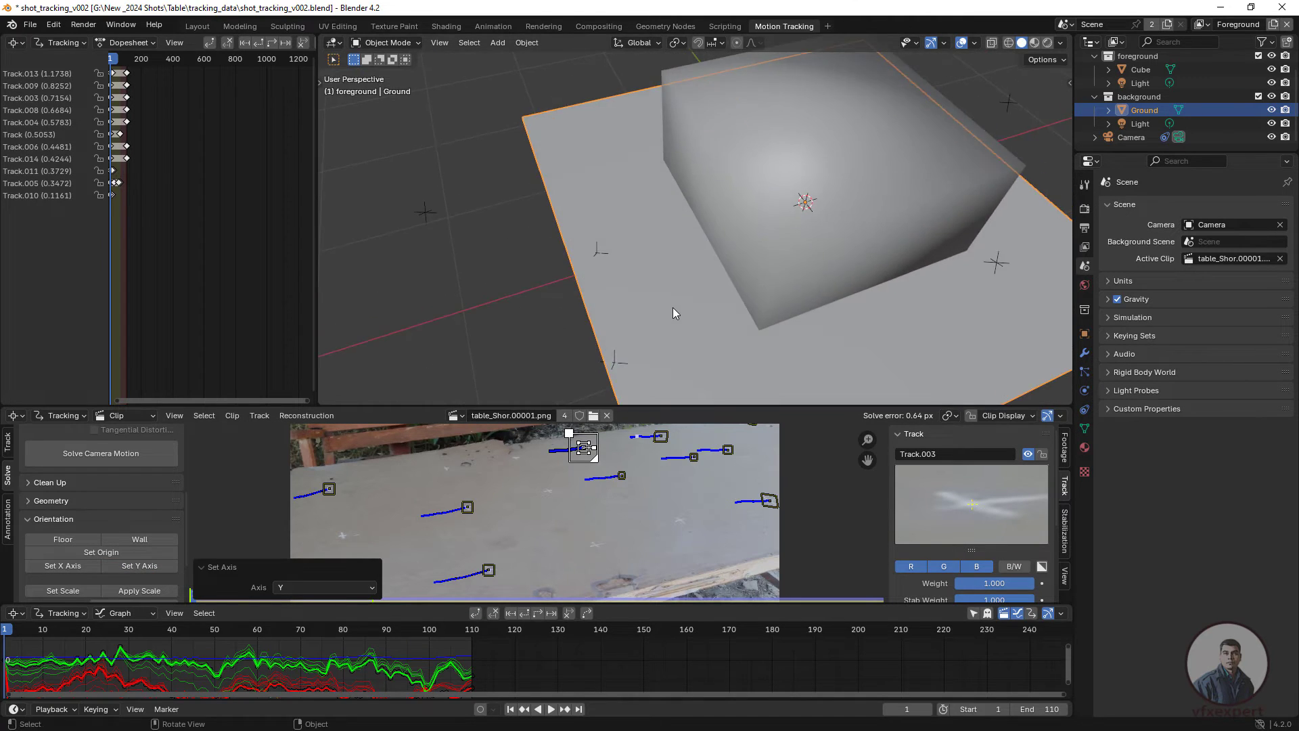
{"action": "key", "text": "KP_0"}
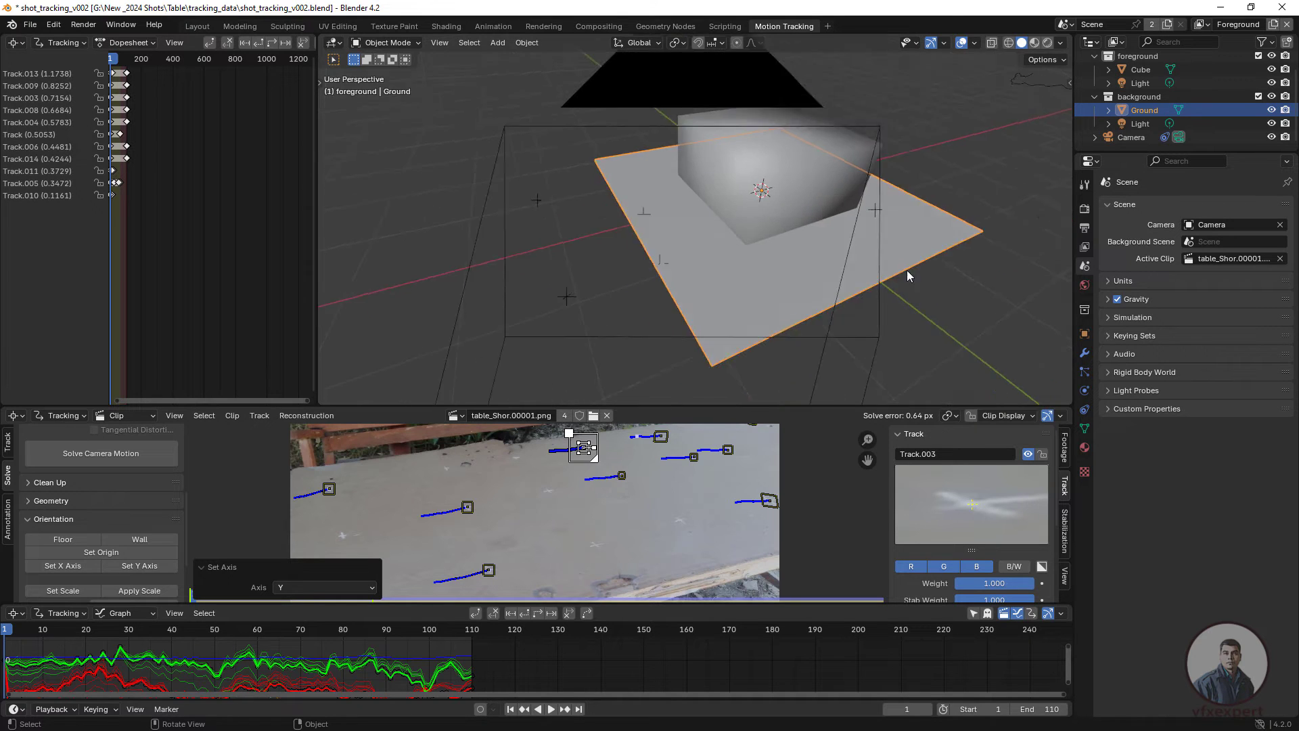
{"action": "left_click", "coordinate": [511, 709]}
{"action": "left_click", "coordinate": [552, 709]}
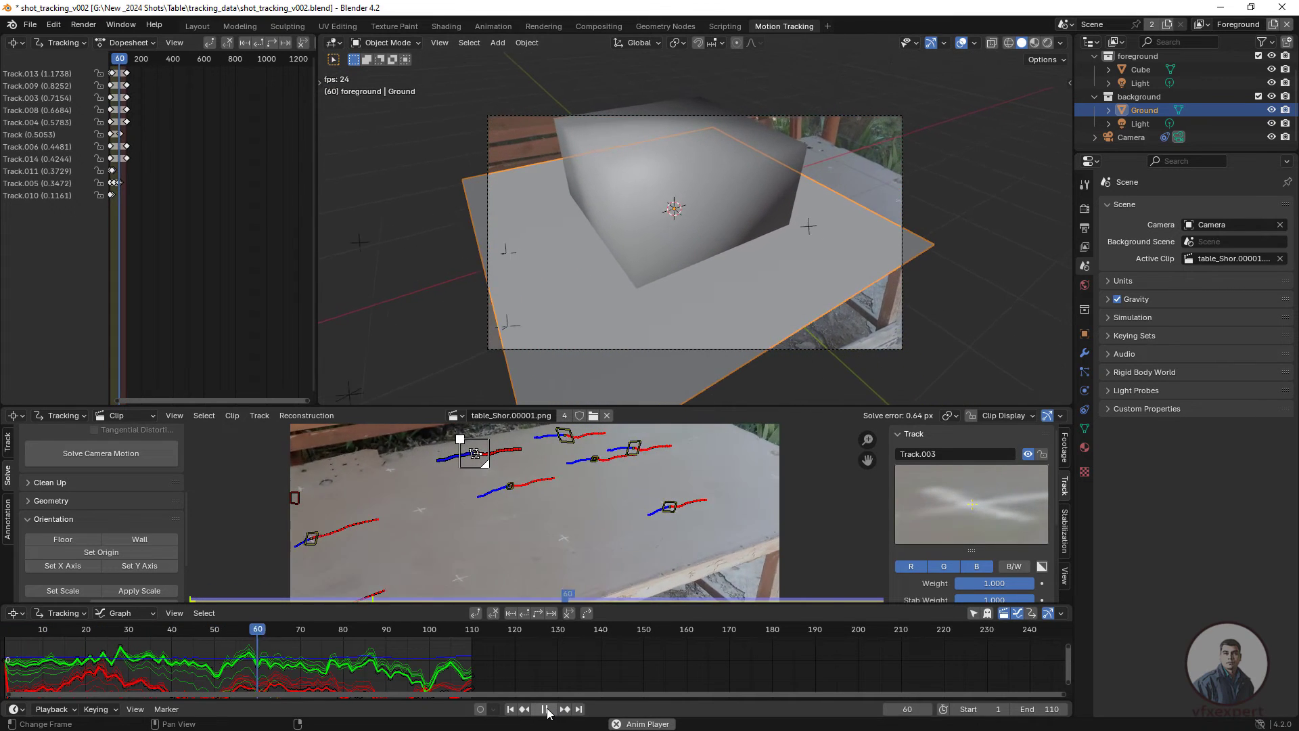
{"action": "key", "text": "space"}
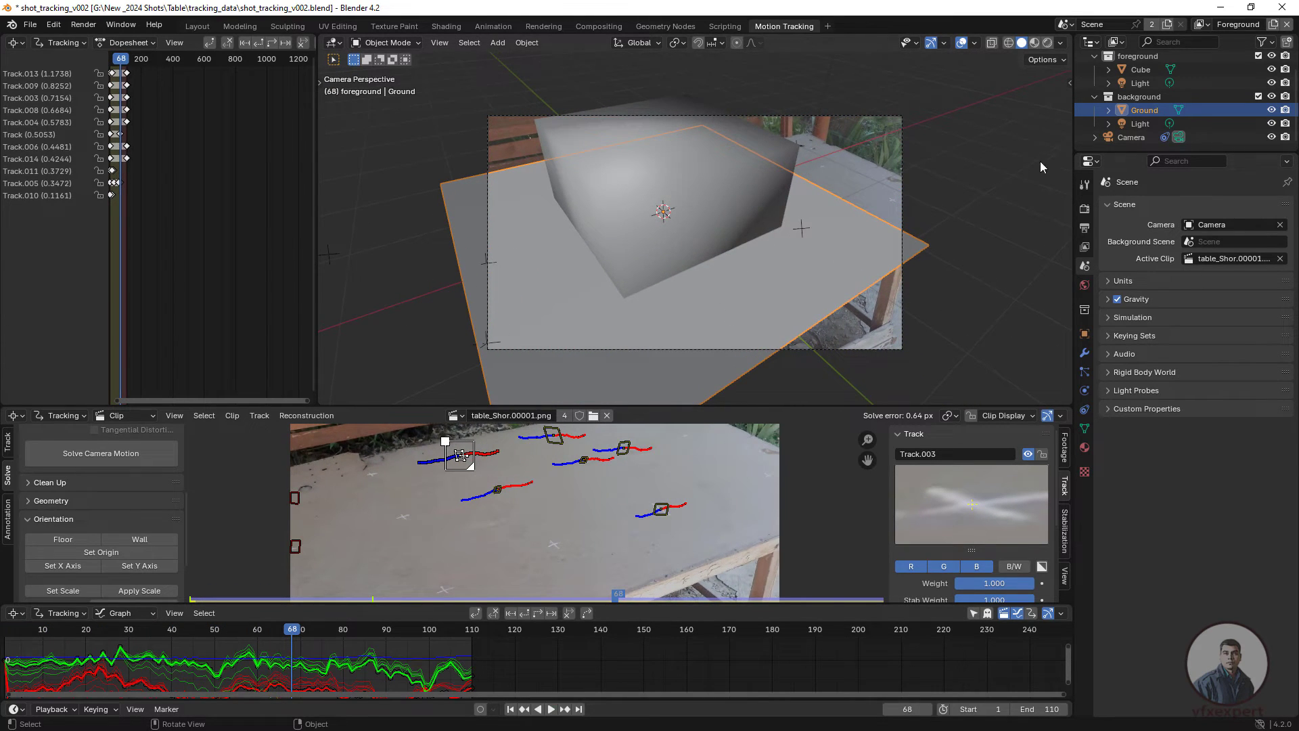
Step: Delete the Ground plane from the background collection and the Cube from the foreground collection
{"action": "key", "text": "x"}
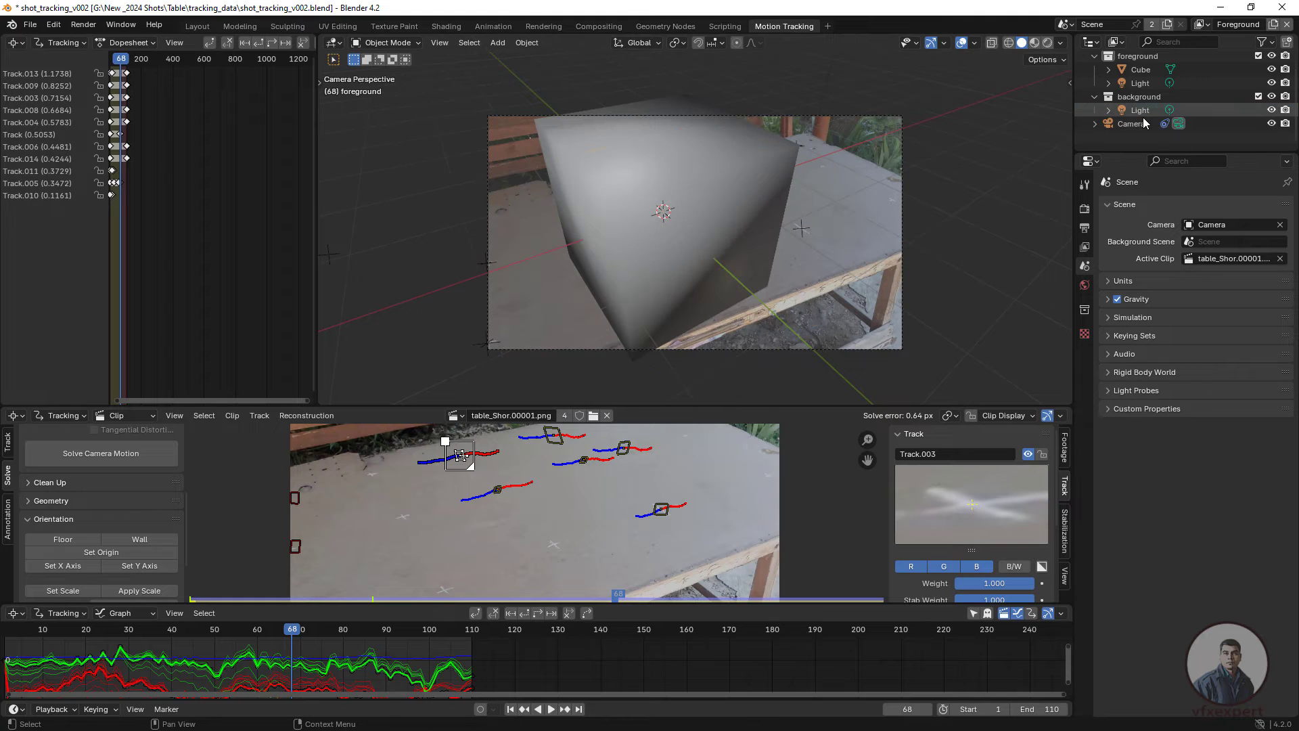
{"action": "scroll", "coordinate": [1145, 120], "scroll_direction": "up", "scroll_amount": 1}
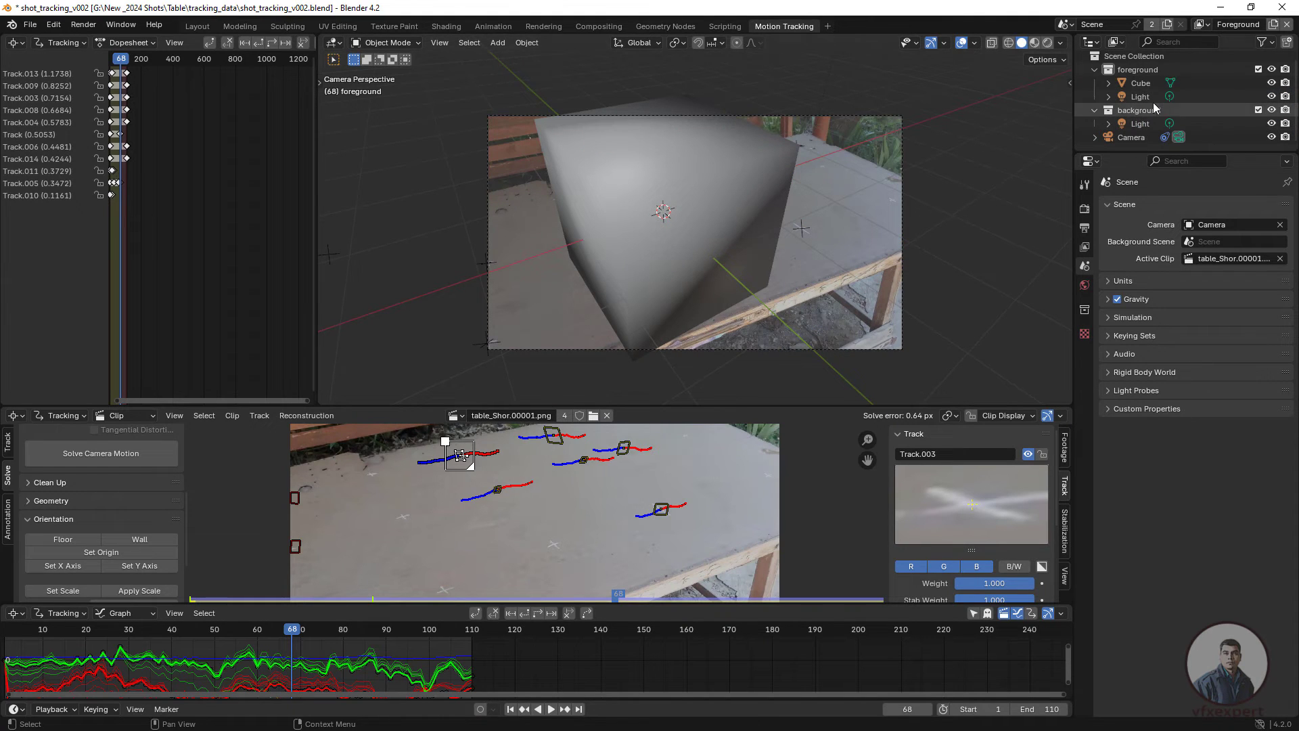
{"action": "left_click", "coordinate": [1140, 82]}
{"action": "key", "text": "x"}
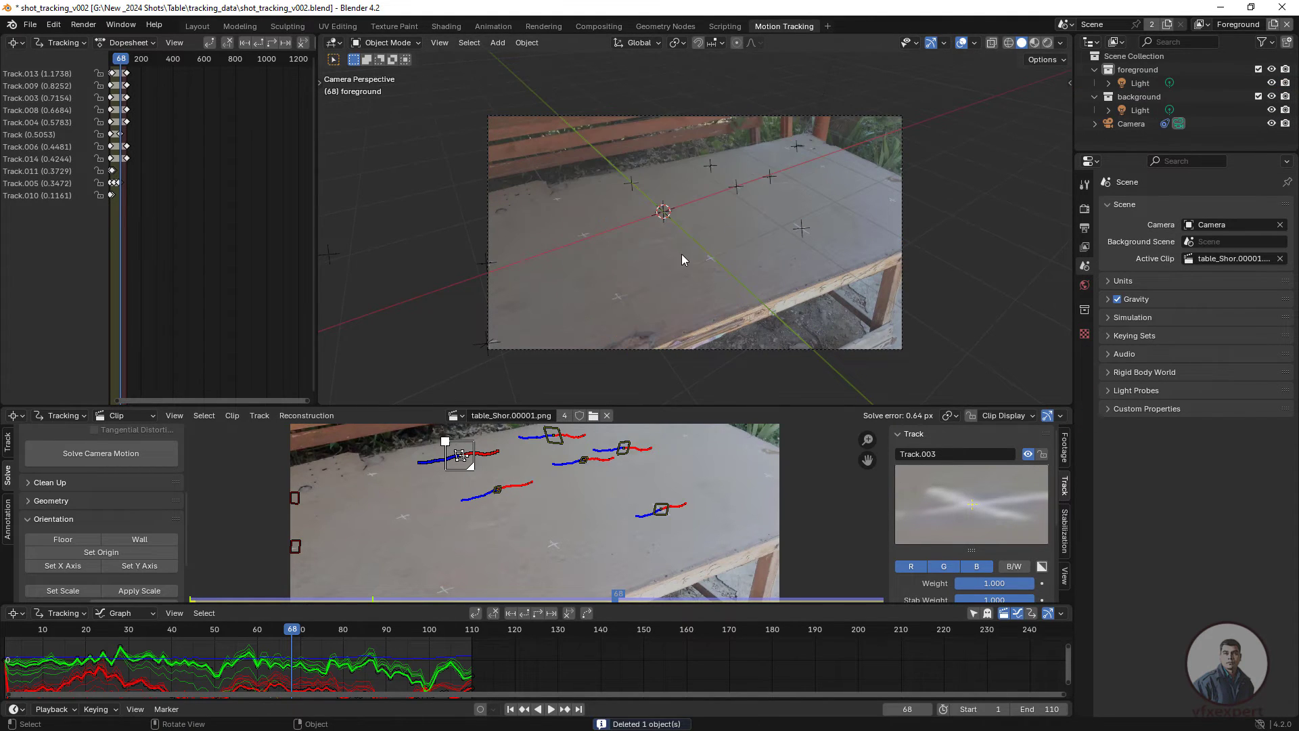
Step: Switch to the Layout workspace, look through the camera, and add a new cube mesh at the scene origin
{"action": "scroll", "coordinate": [681, 255], "scroll_direction": "up", "scroll_amount": 2}
{"action": "scroll", "coordinate": [681, 256], "scroll_direction": "down", "scroll_amount": 2}
{"action": "middle_click_drag", "start_coordinate": [762, 306], "coordinate": [681, 223]}
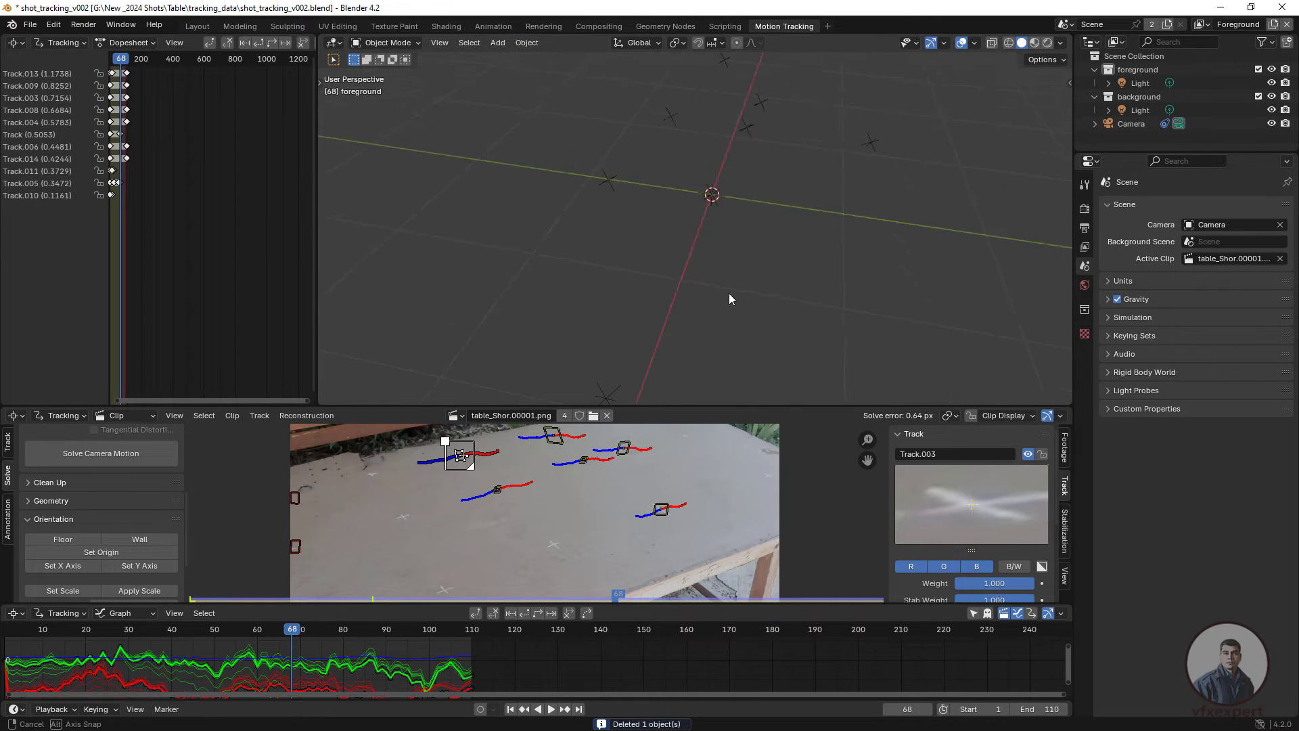
{"action": "scroll", "coordinate": [757, 266], "scroll_direction": "down", "scroll_amount": 3}
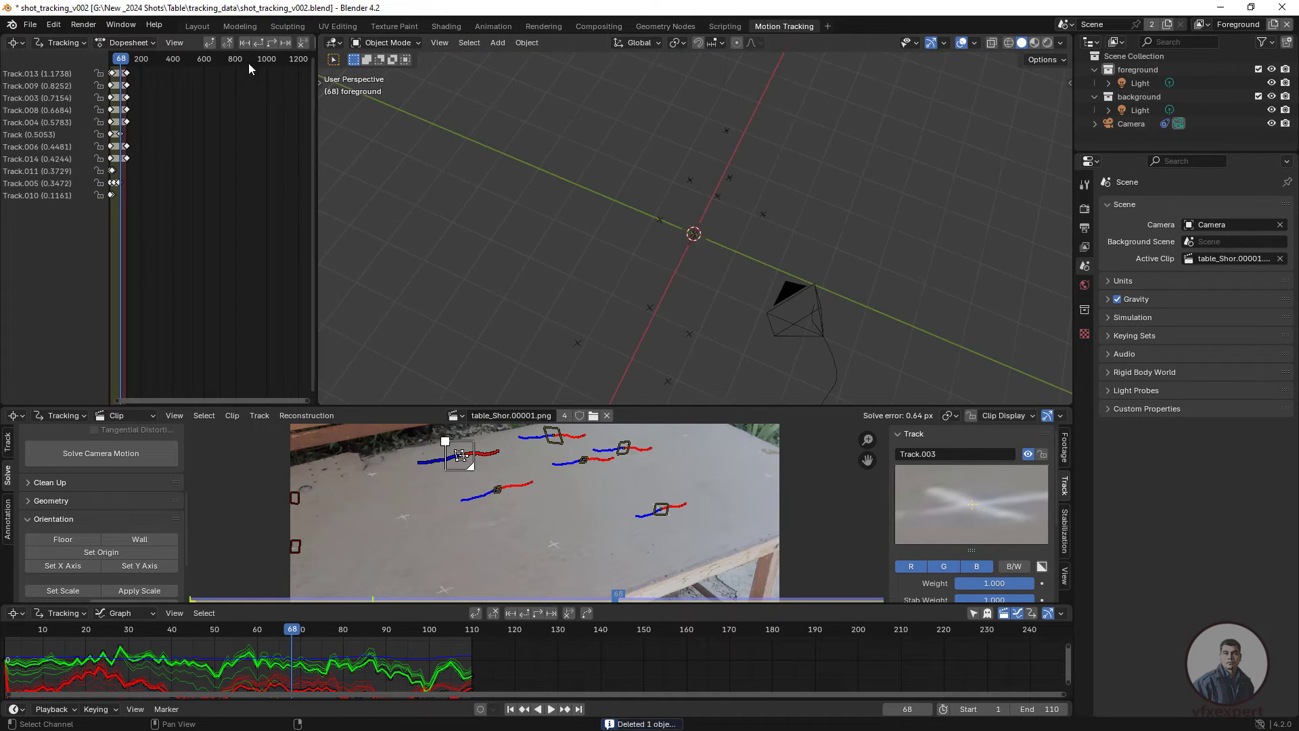
{"action": "left_click", "coordinate": [198, 28]}
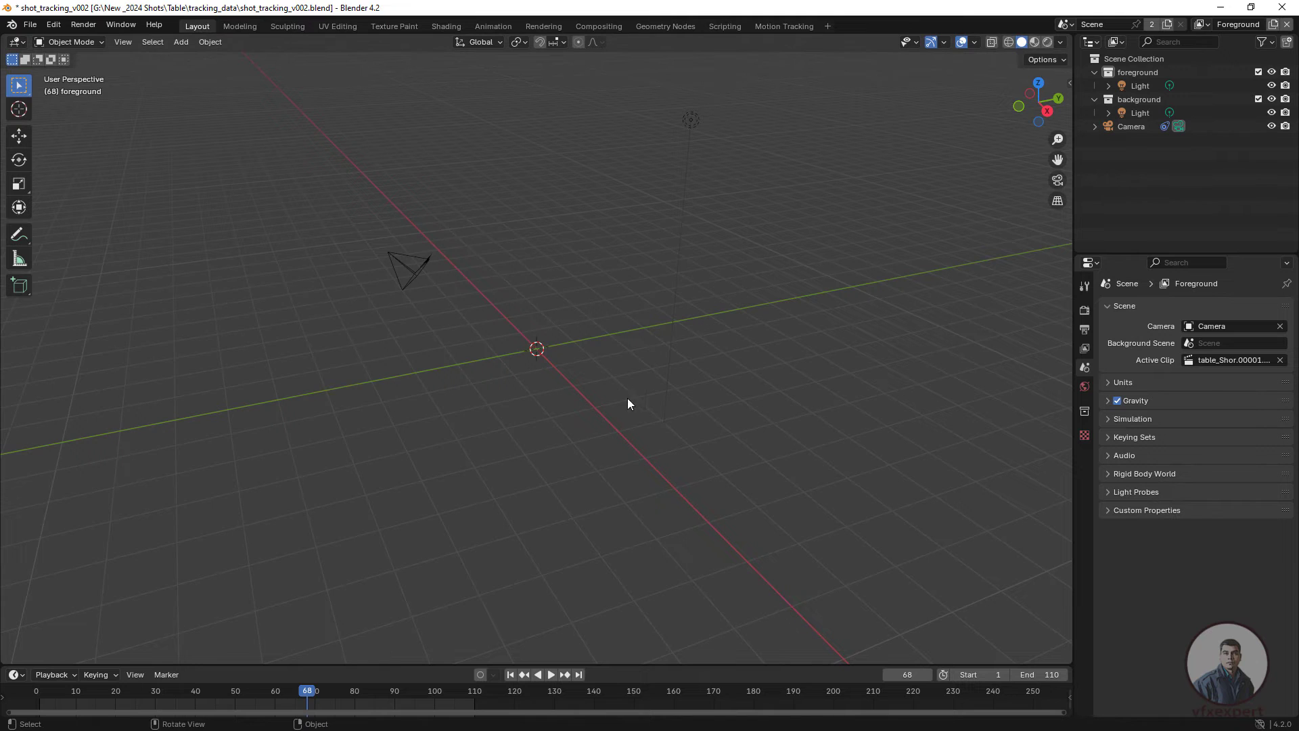
{"action": "middle_click_drag", "start_coordinate": [538, 448], "coordinate": [654, 456]}
{"action": "key", "text": "KP_0"}
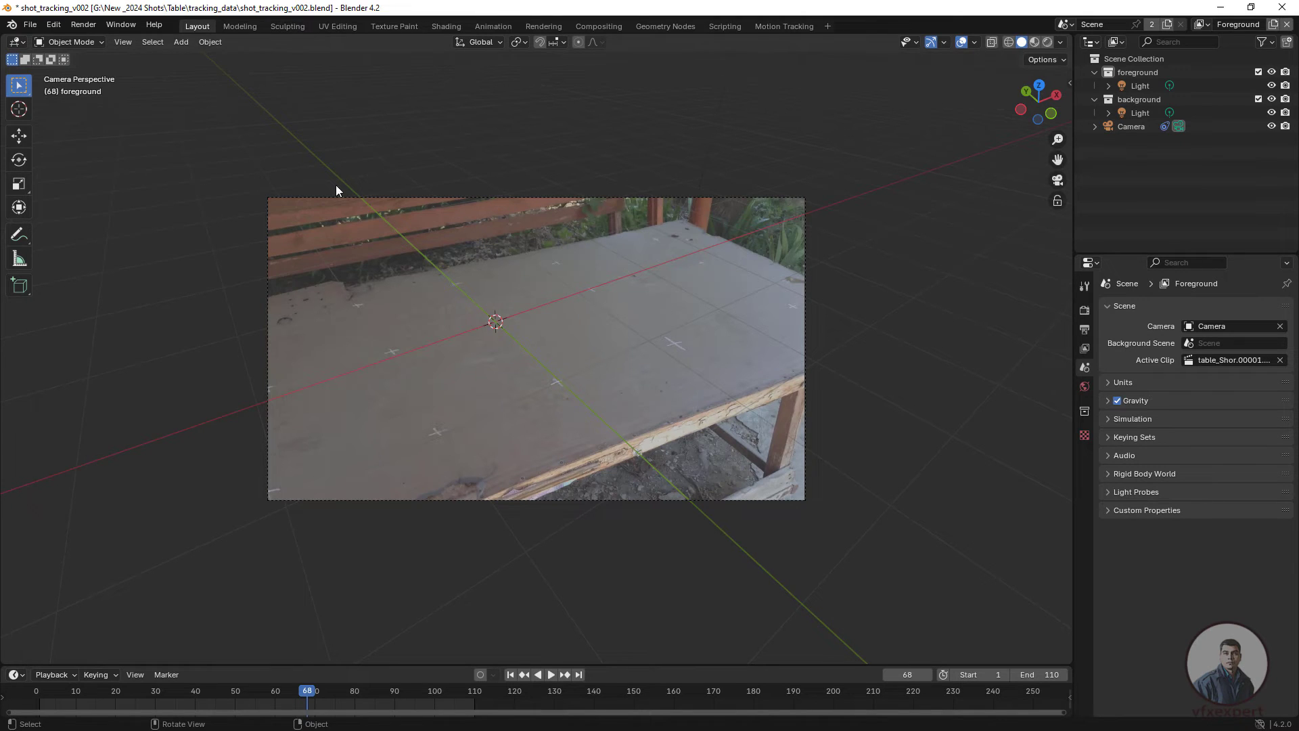
{"action": "left_click", "coordinate": [182, 43]}
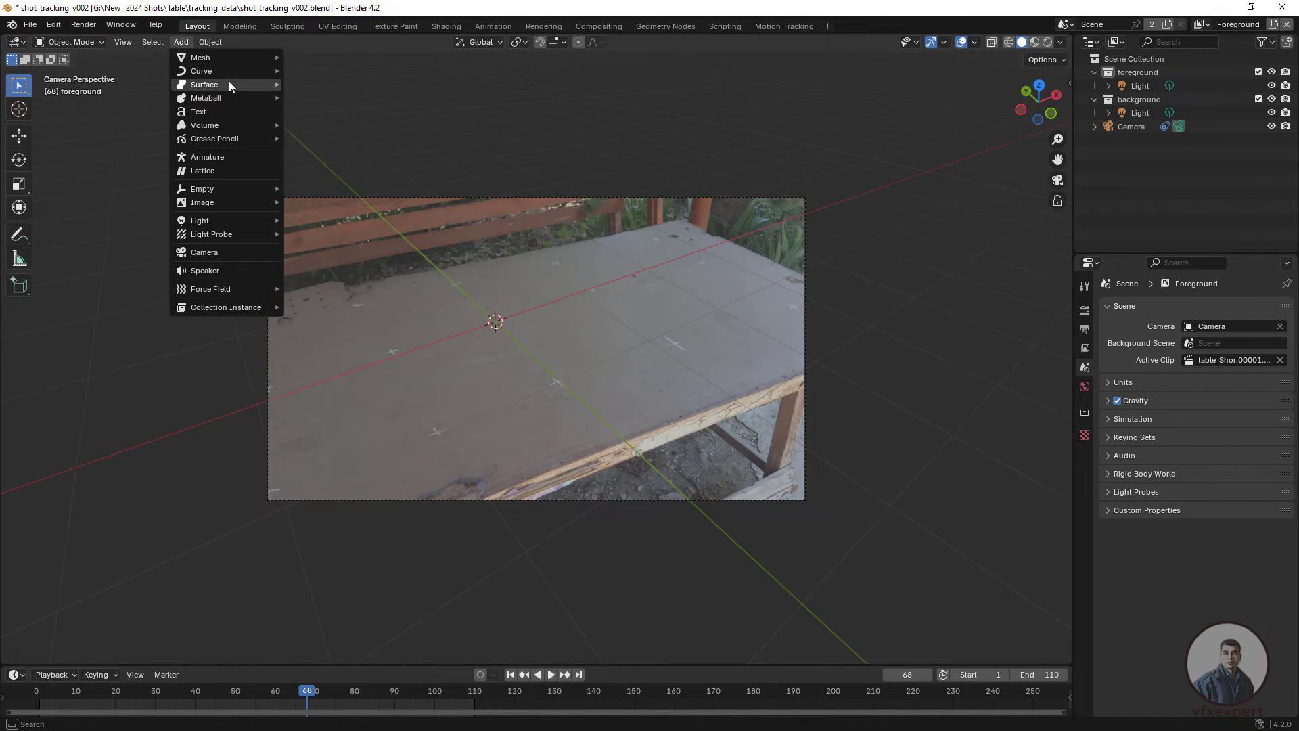
{"action": "mouse_move", "coordinate": [242, 59]}
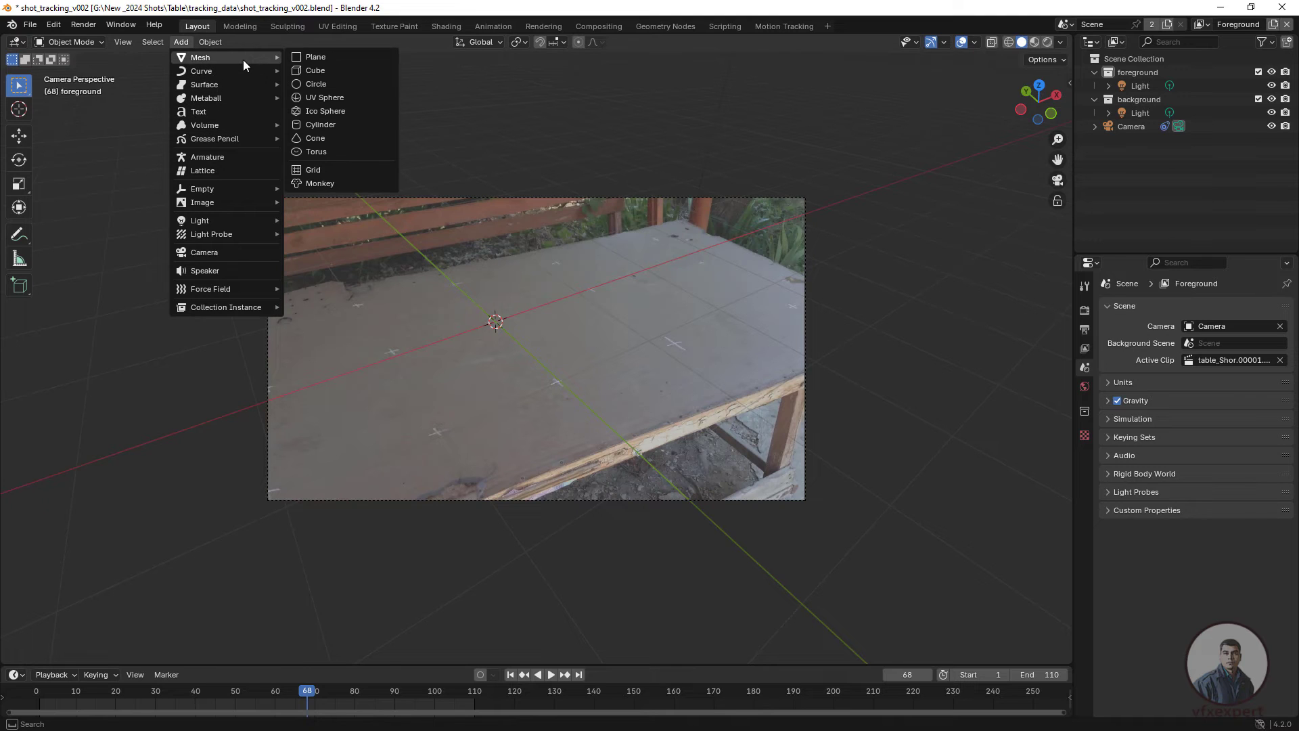
{"action": "left_click", "coordinate": [318, 71]}
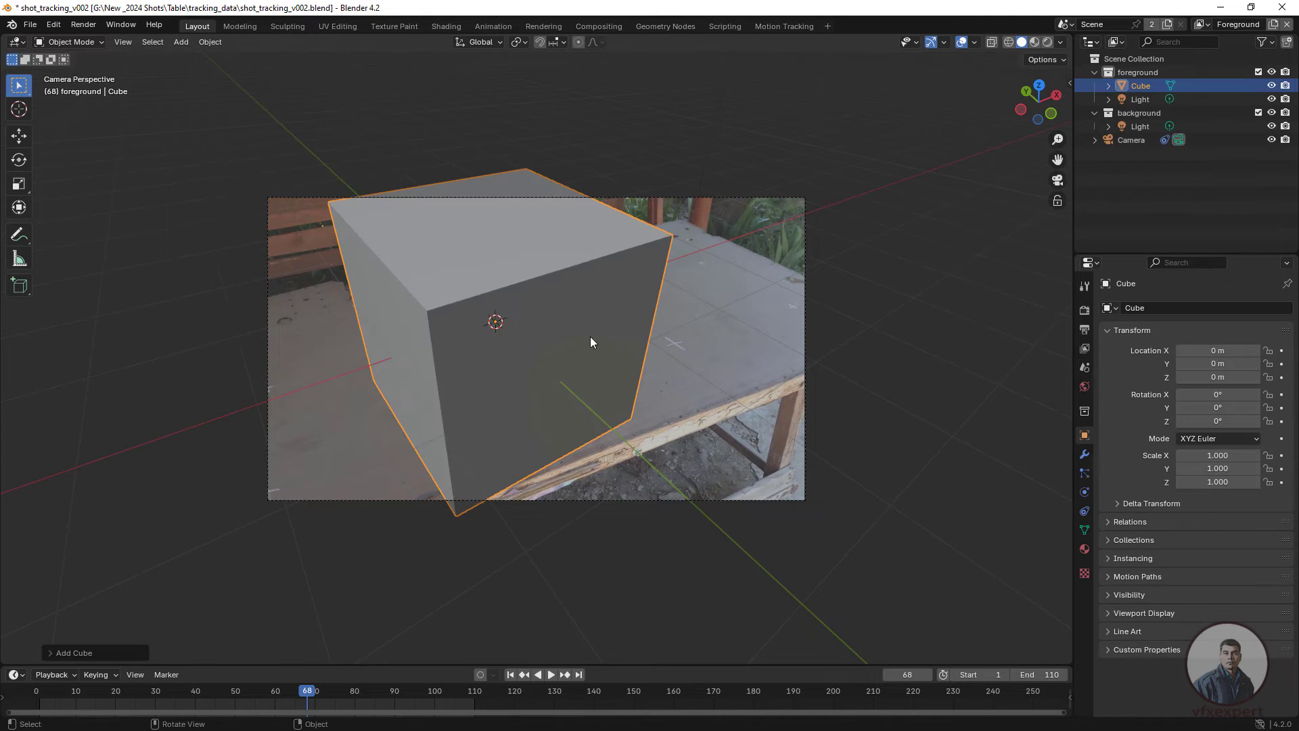
Step: In Edit Mode, move the cube's whole mesh up 1 m along Z so its base sits on the origin, then return to Object Mode
{"action": "left_click", "coordinate": [1021, 111]}
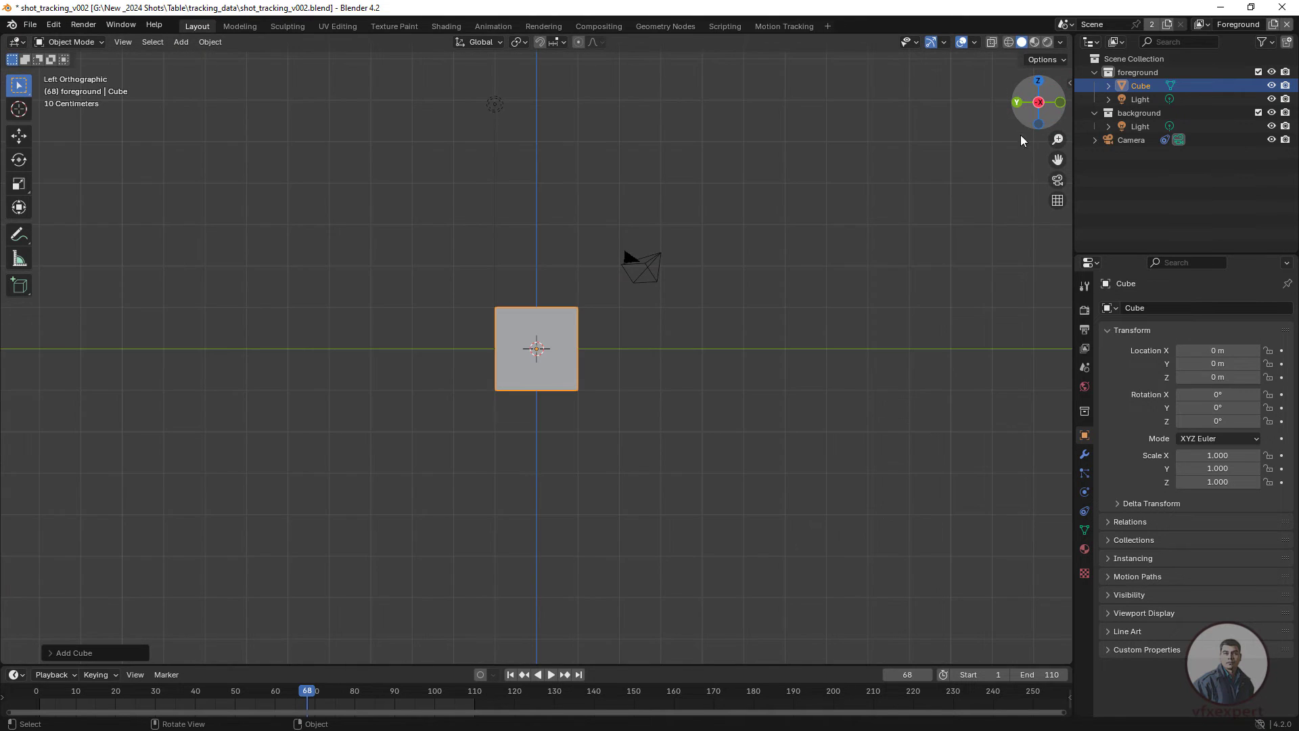
{"action": "left_click", "coordinate": [570, 367]}
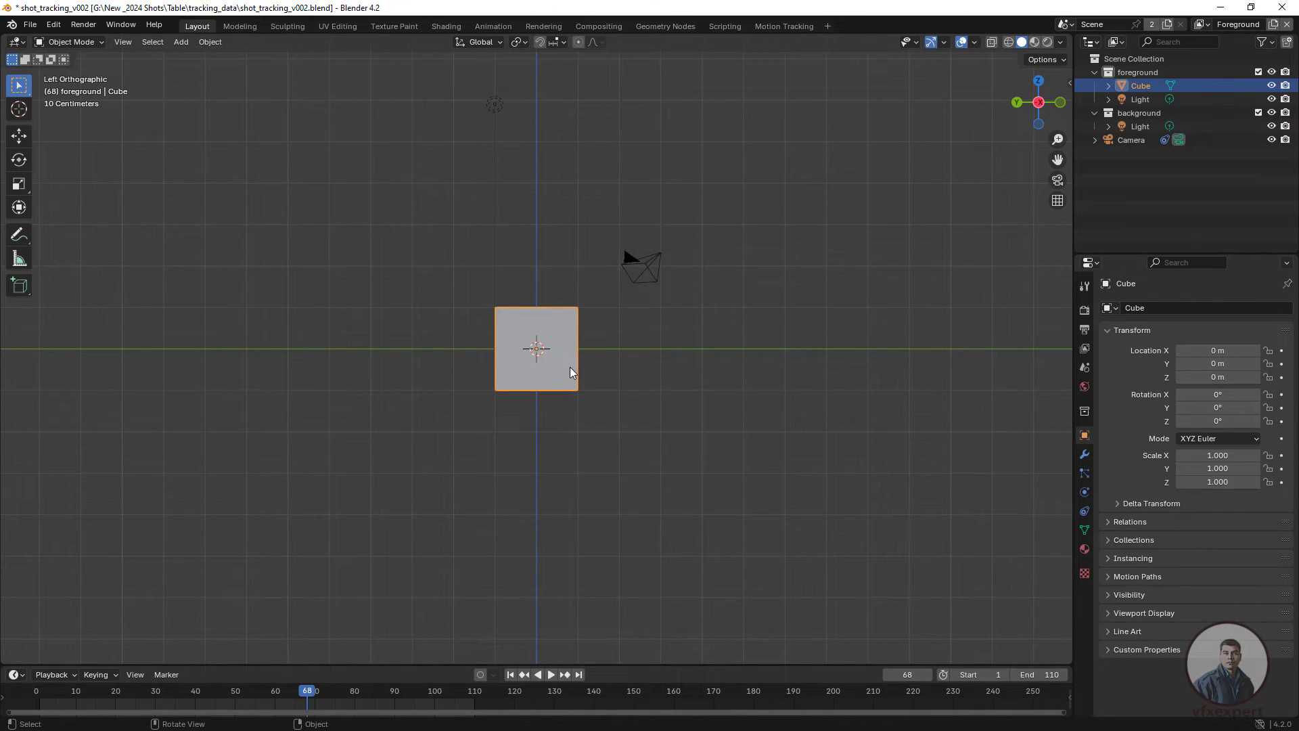
{"action": "key", "text": "Tab"}
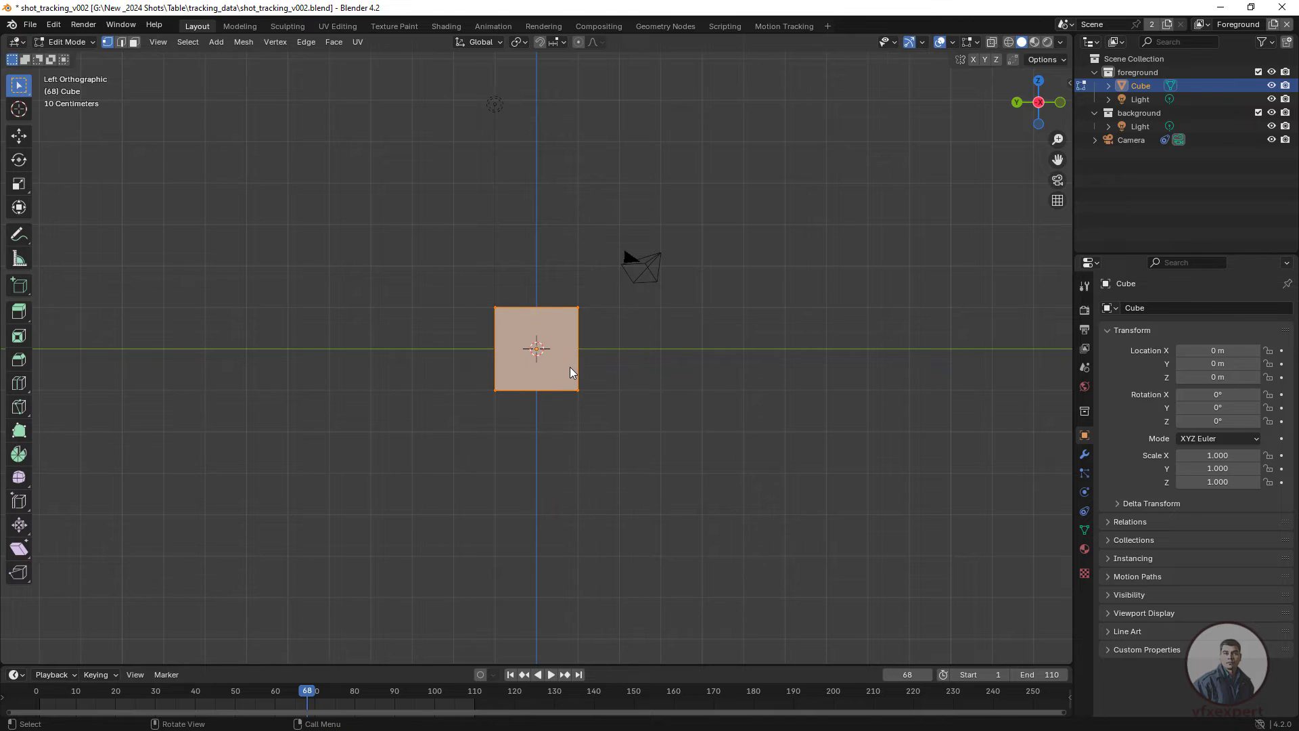
{"action": "key", "text": "g"}
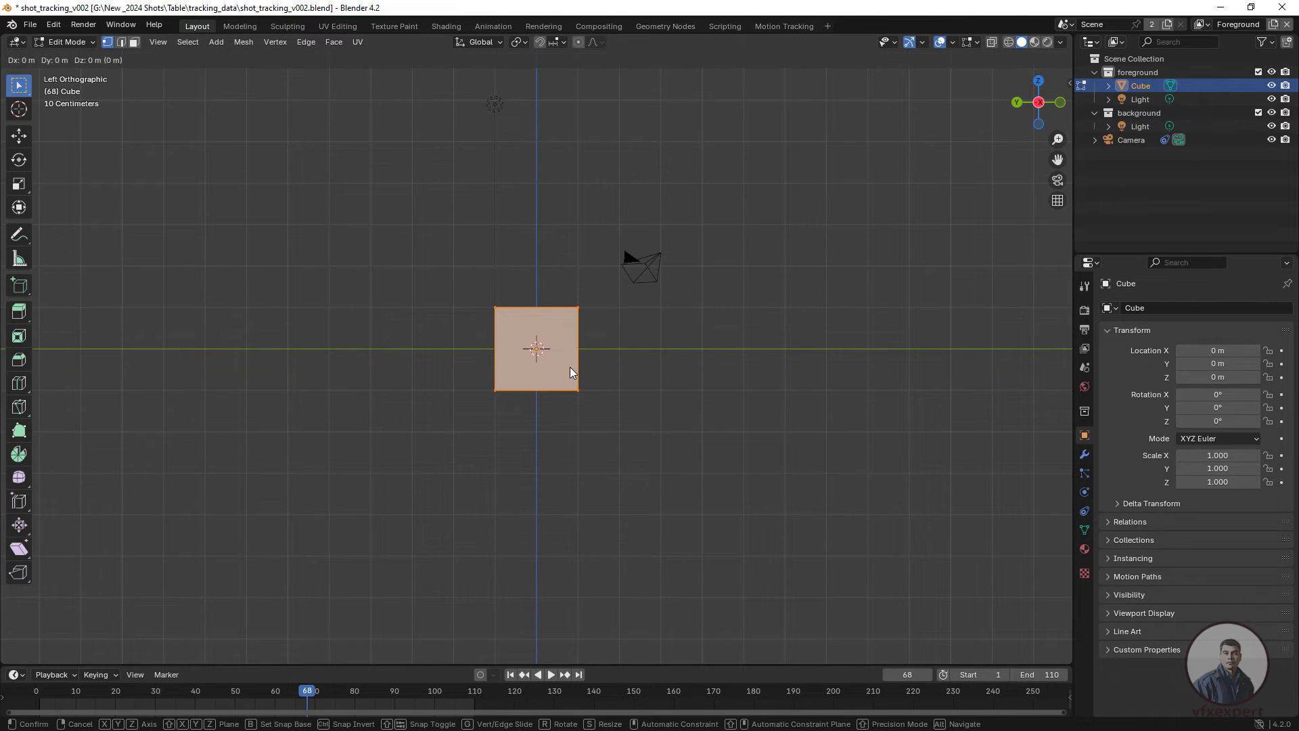
{"action": "key", "text": "z"}
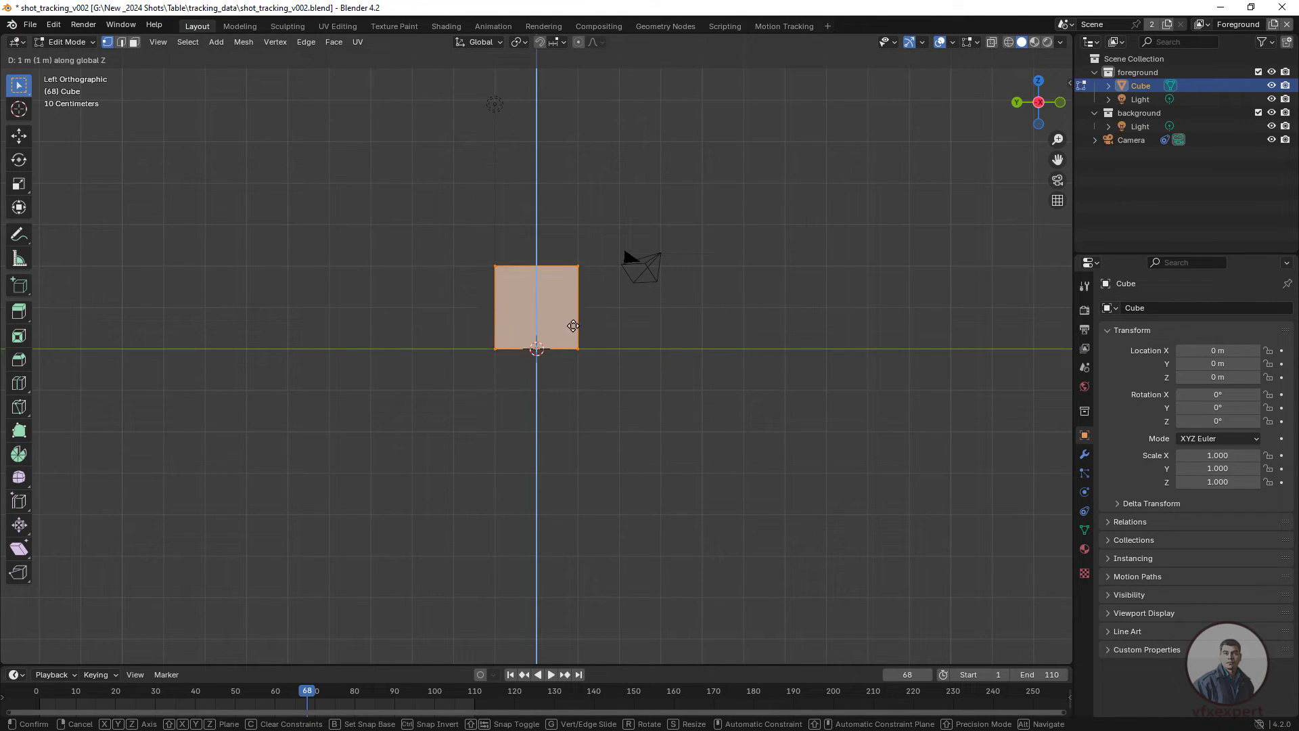
{"action": "left_click", "coordinate": [573, 326]}
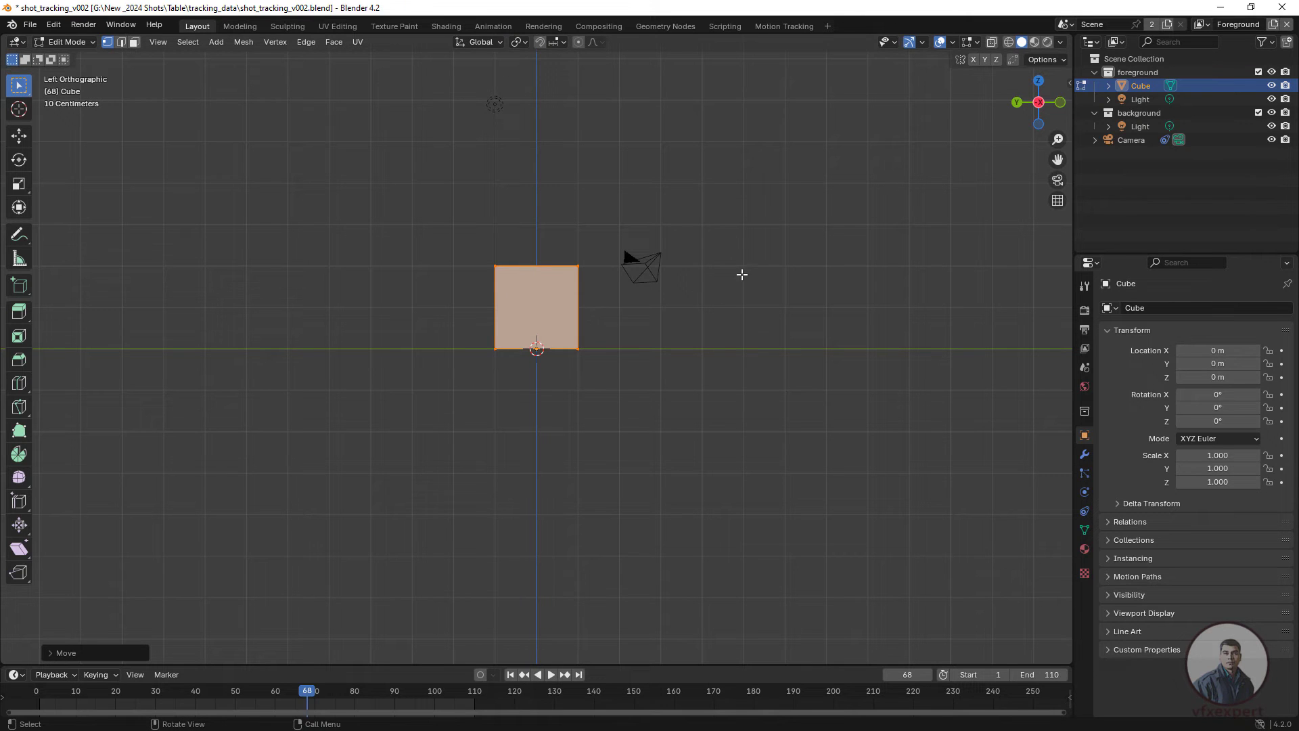
{"action": "key", "text": "KP_0"}
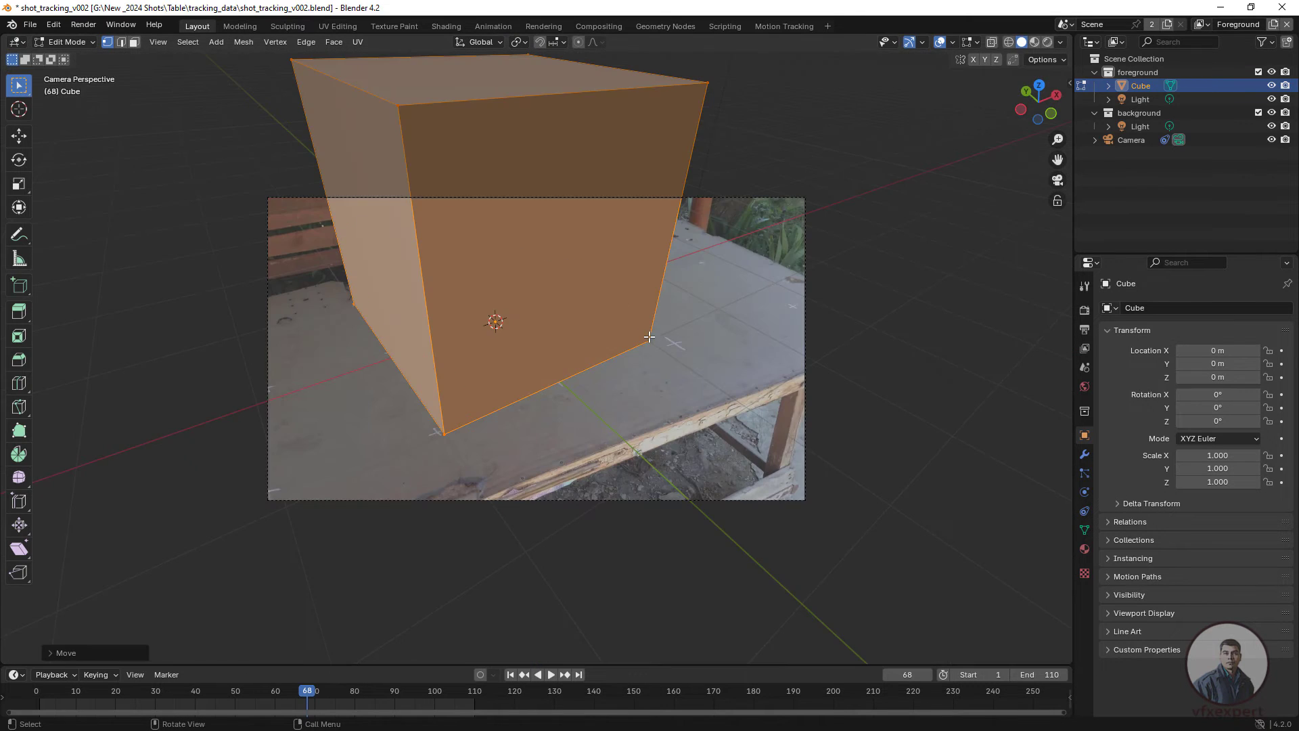
{"action": "key", "text": "Tab"}
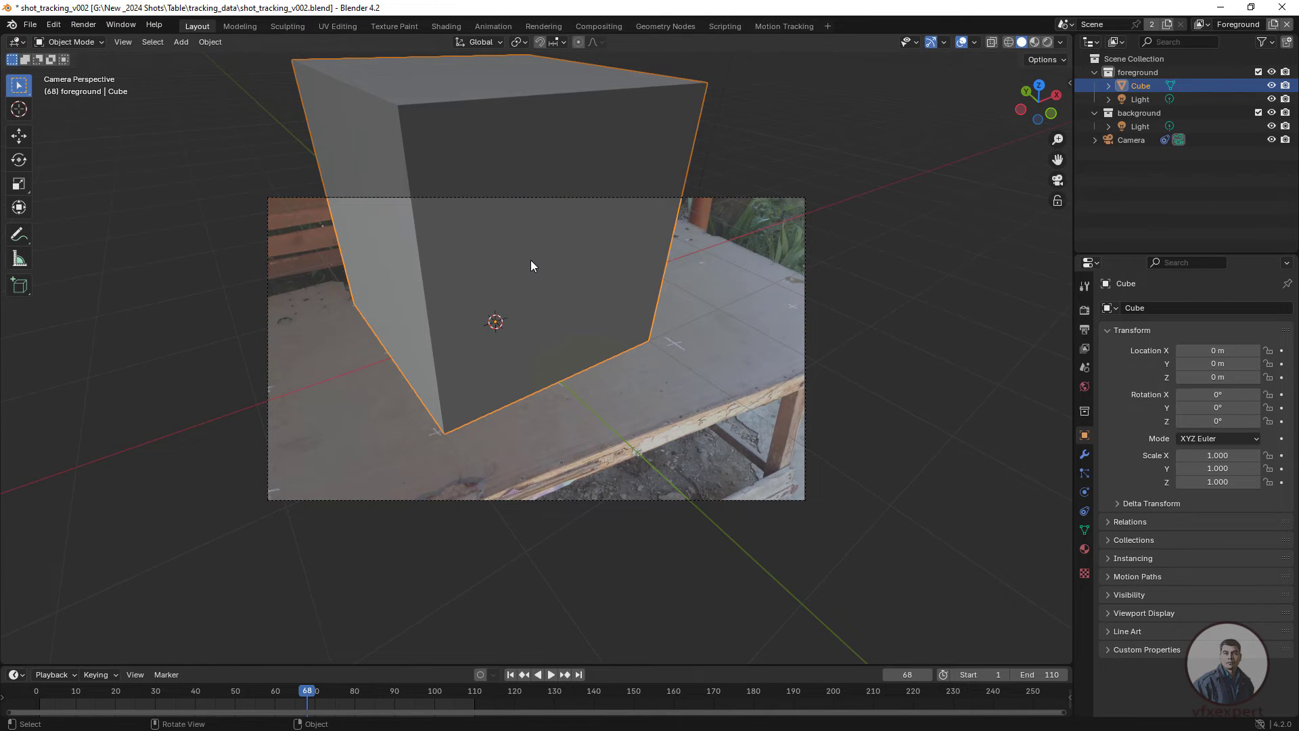
Step: Scale the cube down to about 0.317 on all axes and check its base against the floor line in left orthographic view
{"action": "key", "text": "s"}
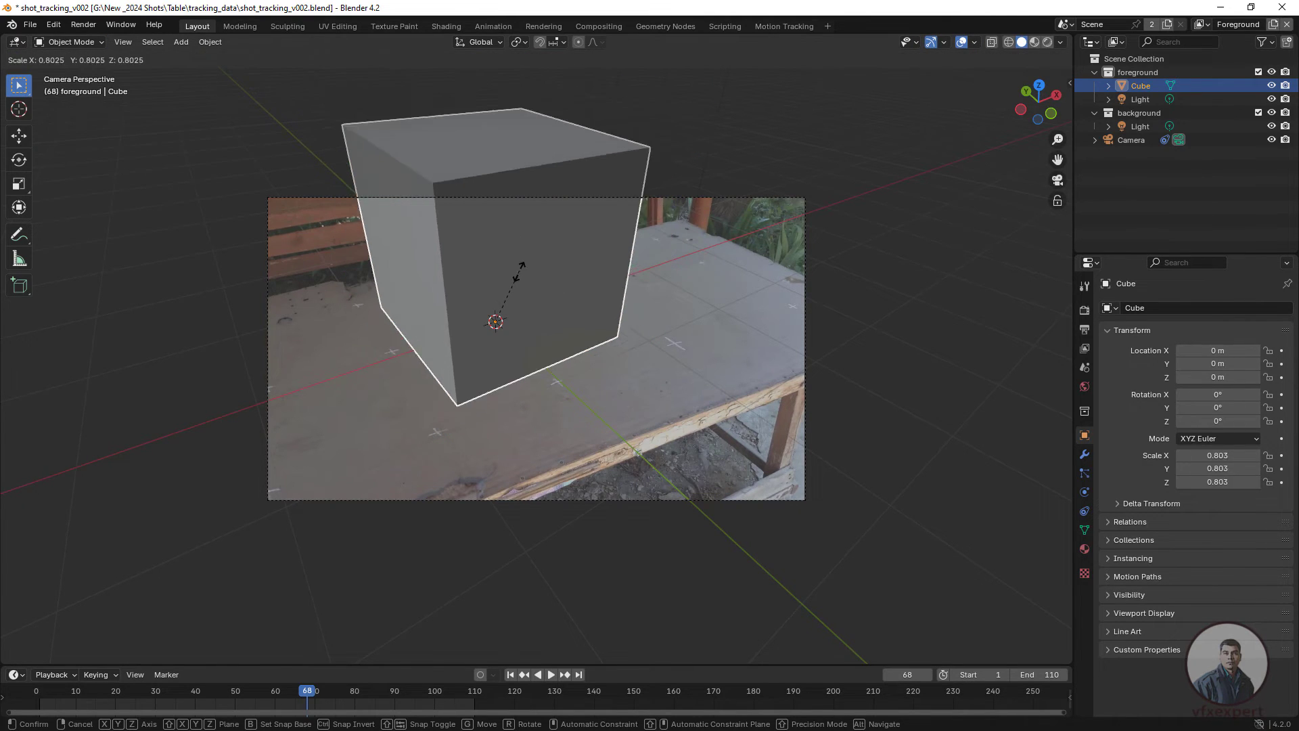
{"action": "left_click", "coordinate": [497, 306]}
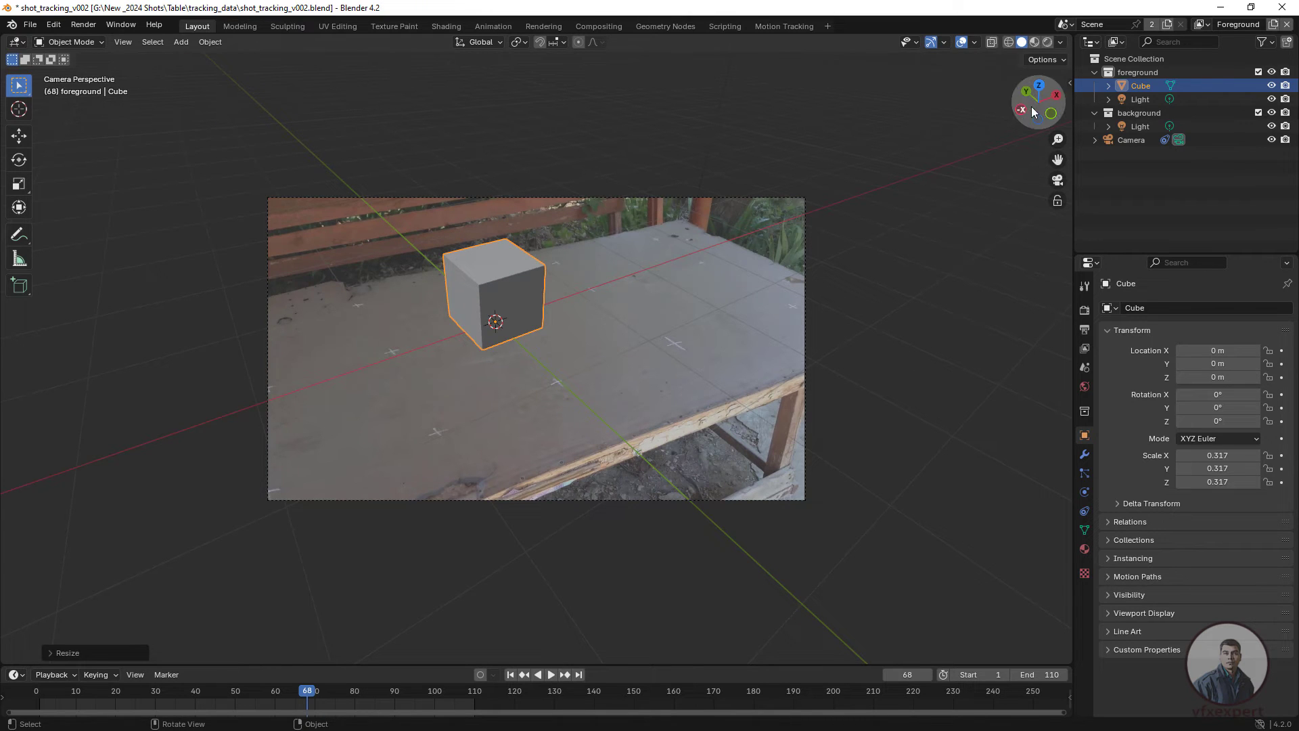
{"action": "left_click", "coordinate": [1025, 108]}
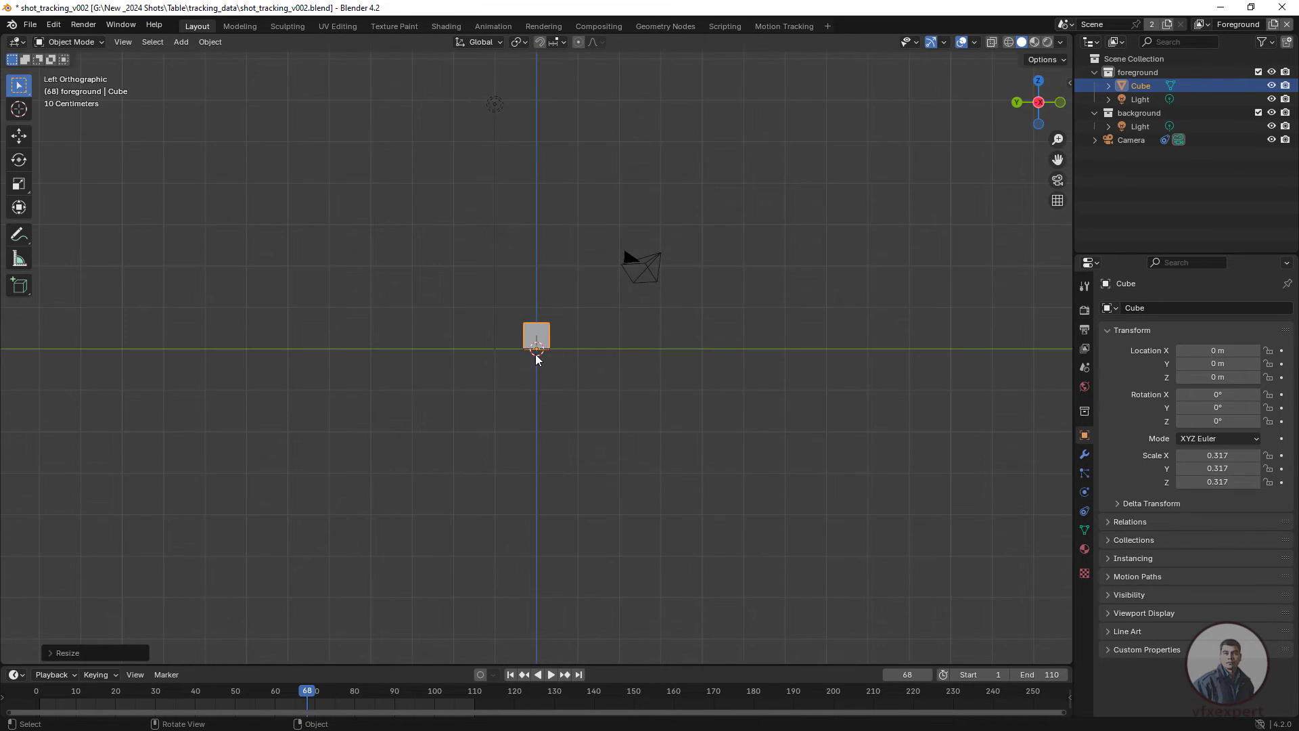
{"action": "scroll", "coordinate": [535, 354], "scroll_direction": "up", "scroll_amount": 5}
{"action": "scroll", "coordinate": [542, 366], "scroll_direction": "up", "scroll_amount": 4}
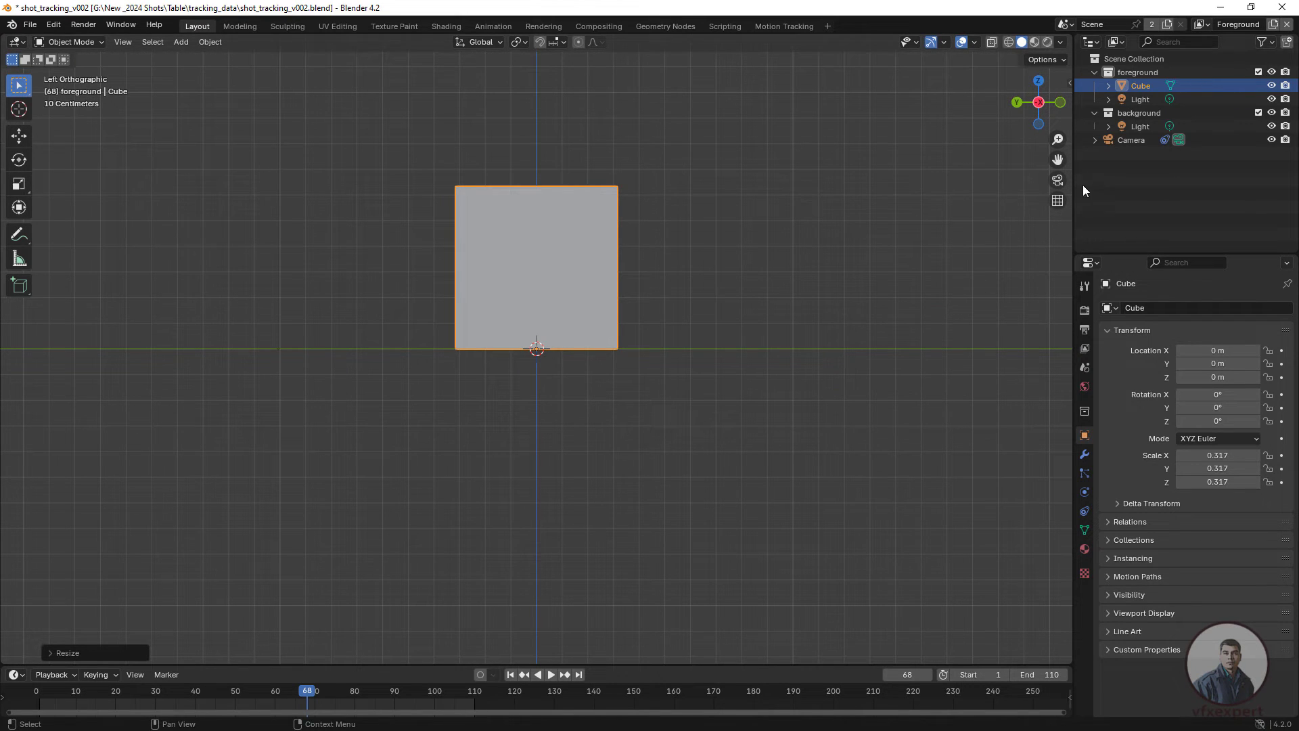
Step: Look through the camera and play the shot from frame 1 to check that the cube sticks to the tabletop
{"action": "left_click", "coordinate": [1057, 180]}
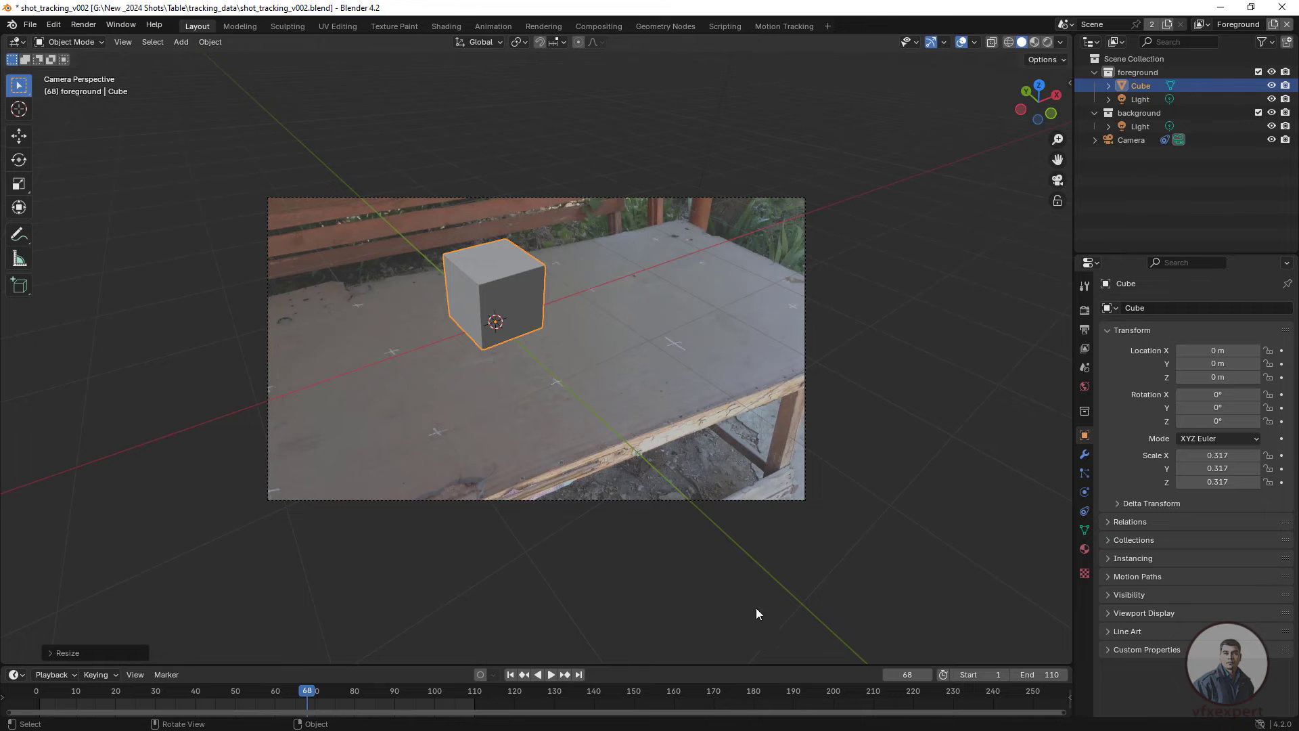
{"action": "left_click", "coordinate": [511, 675]}
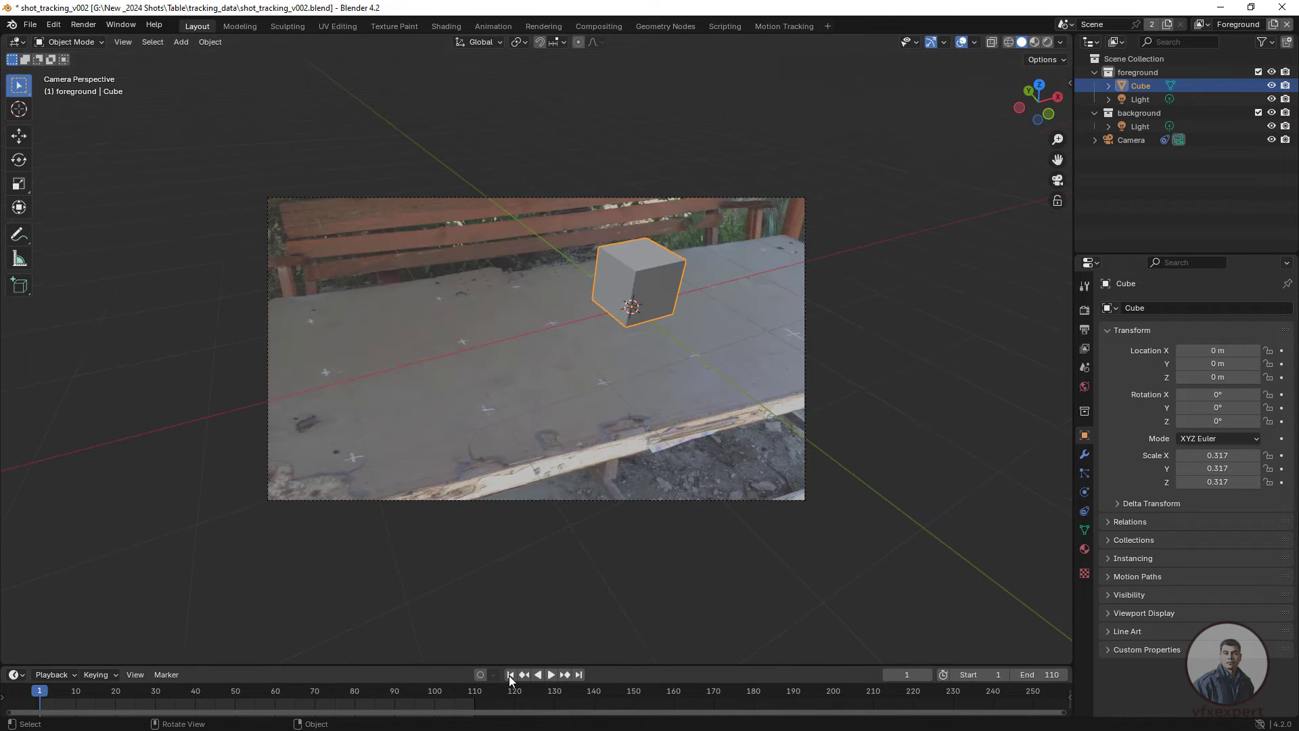
{"action": "left_click", "coordinate": [579, 674]}
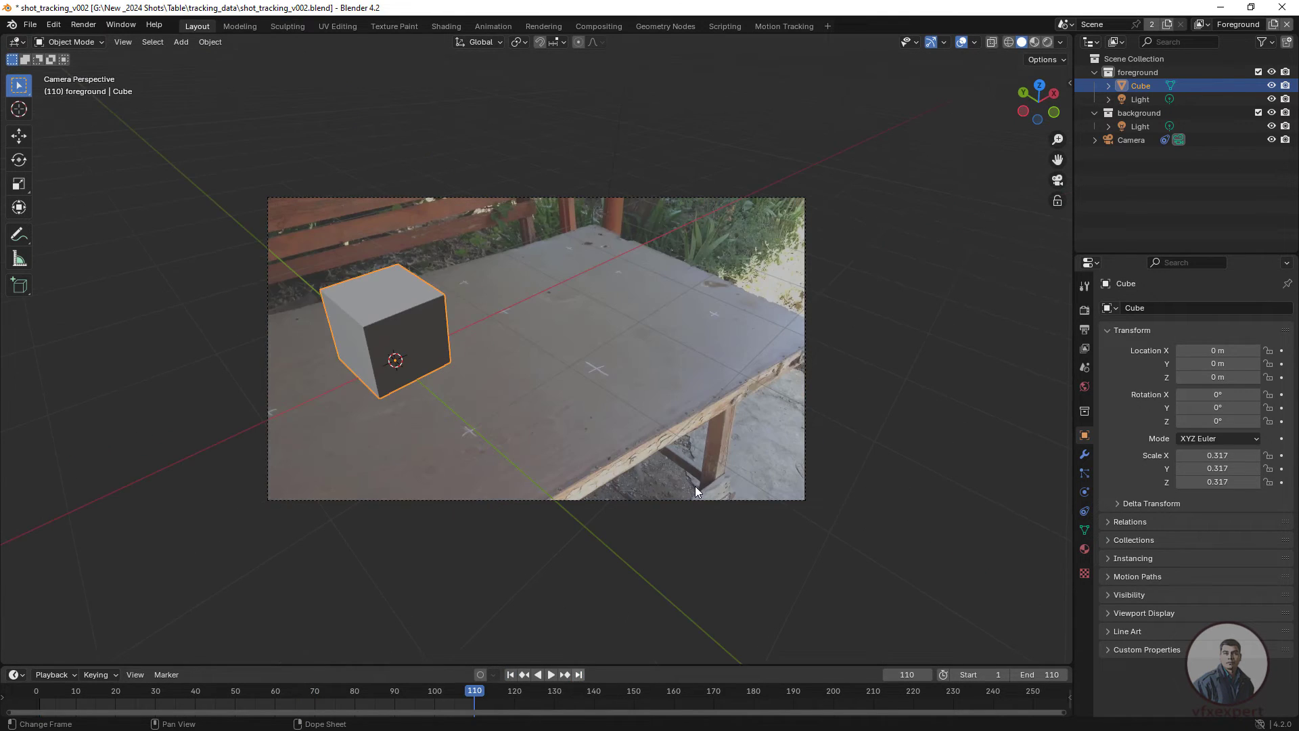
{"action": "left_click", "coordinate": [510, 674]}
{"action": "left_click", "coordinate": [551, 674]}
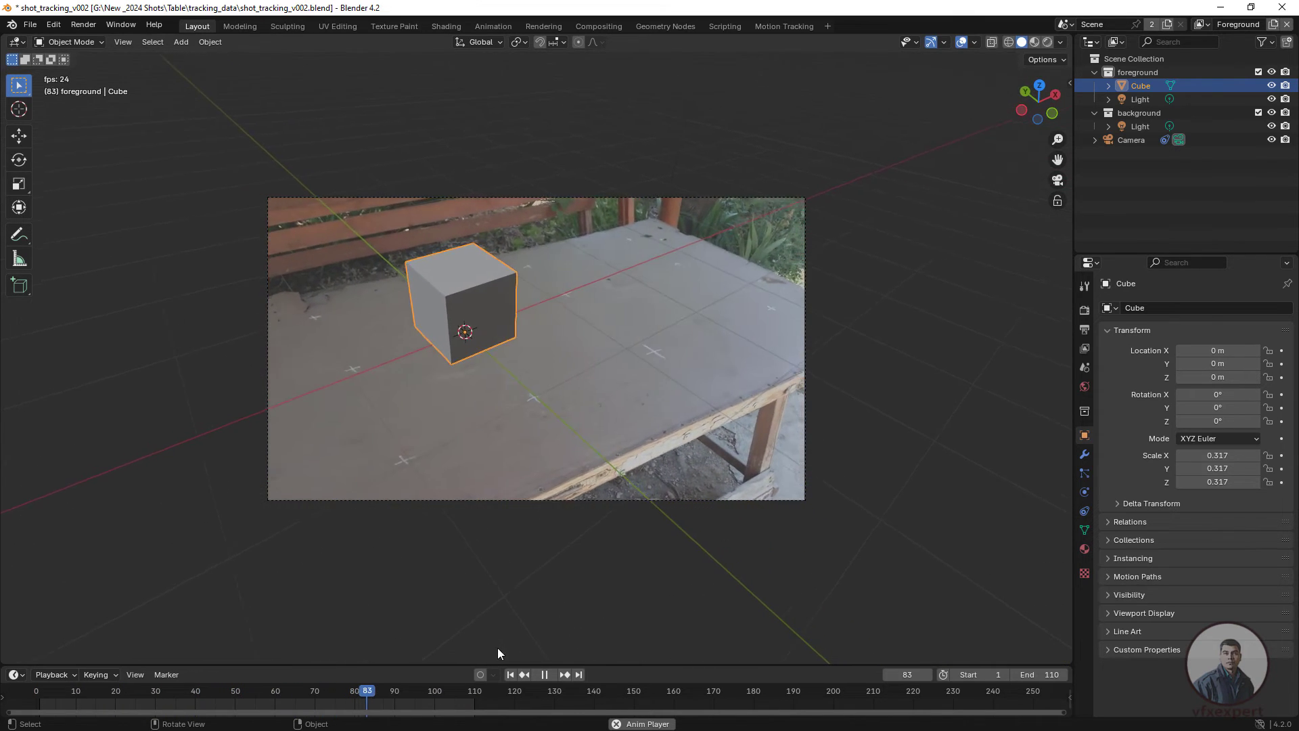
{"action": "left_click", "coordinate": [541, 675]}
{"action": "left_click", "coordinate": [510, 674]}
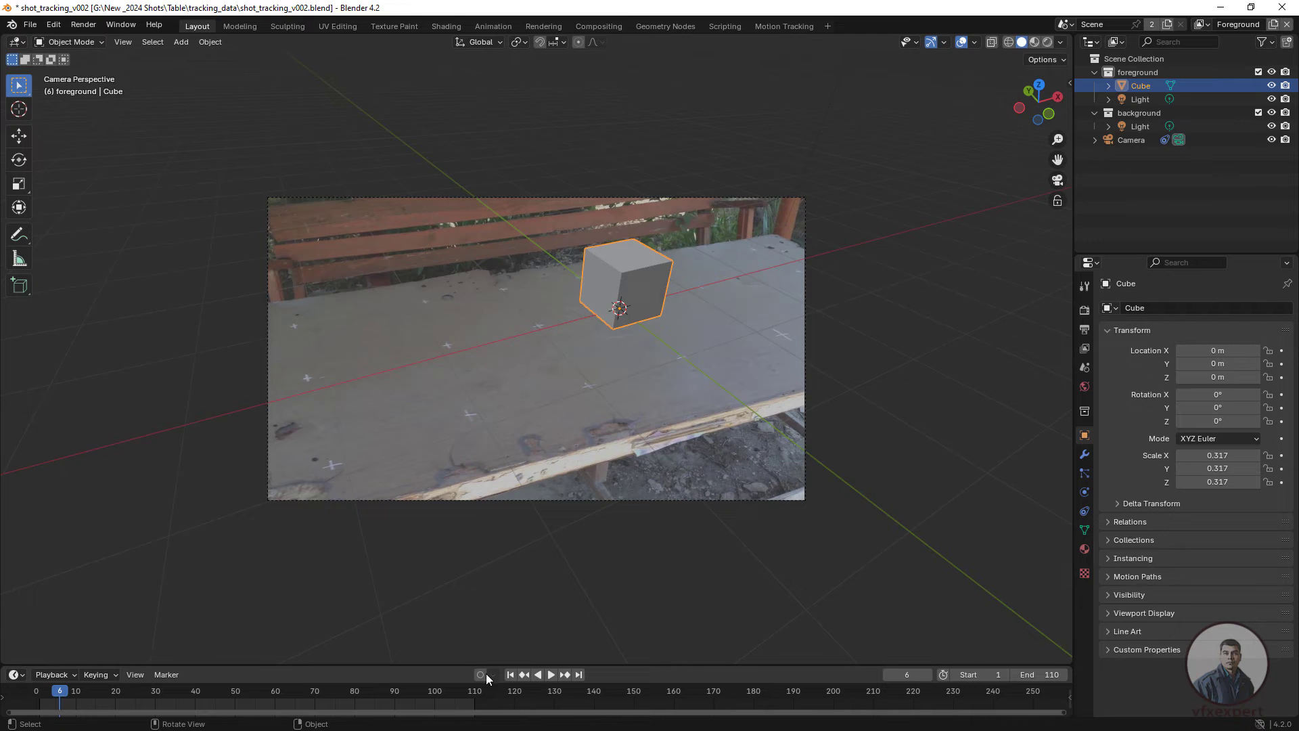
{"action": "left_click", "coordinate": [655, 277]}
{"action": "scroll", "coordinate": [656, 290], "scroll_direction": "up", "scroll_amount": 3}
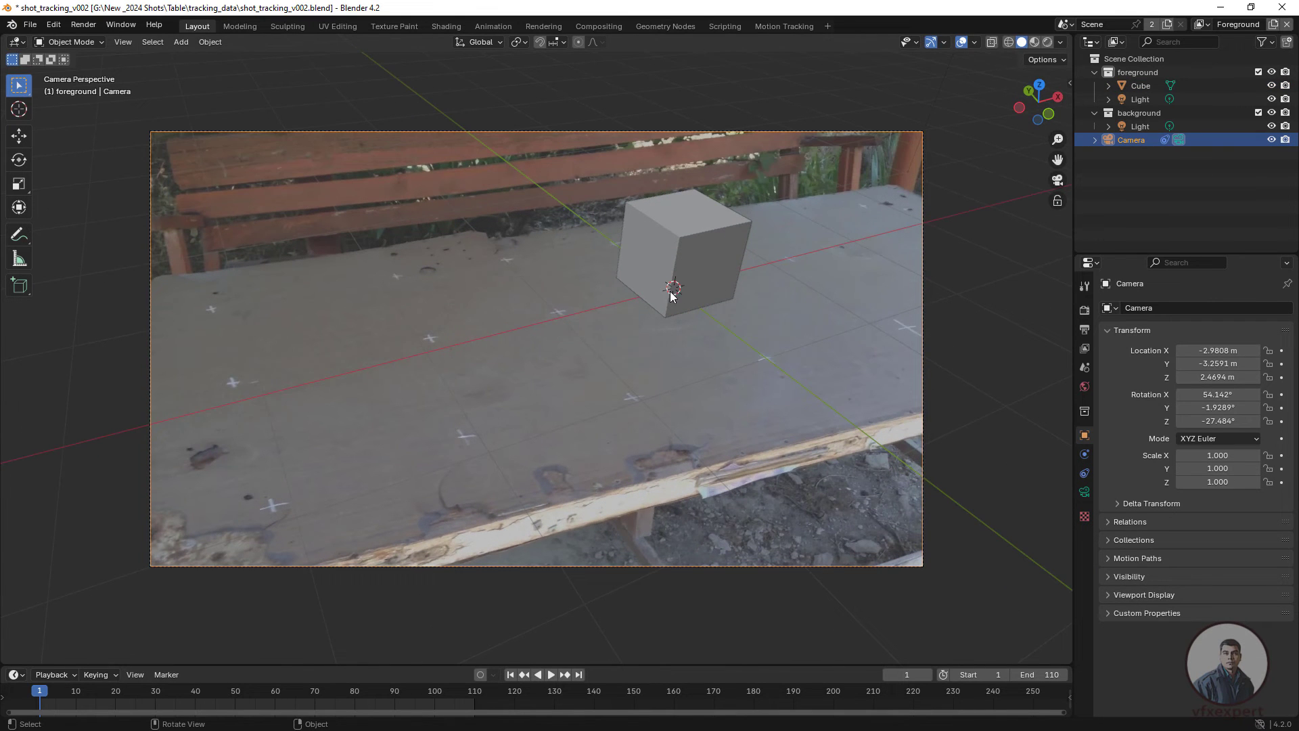
{"action": "scroll", "coordinate": [647, 319], "scroll_direction": "down", "scroll_amount": 3}
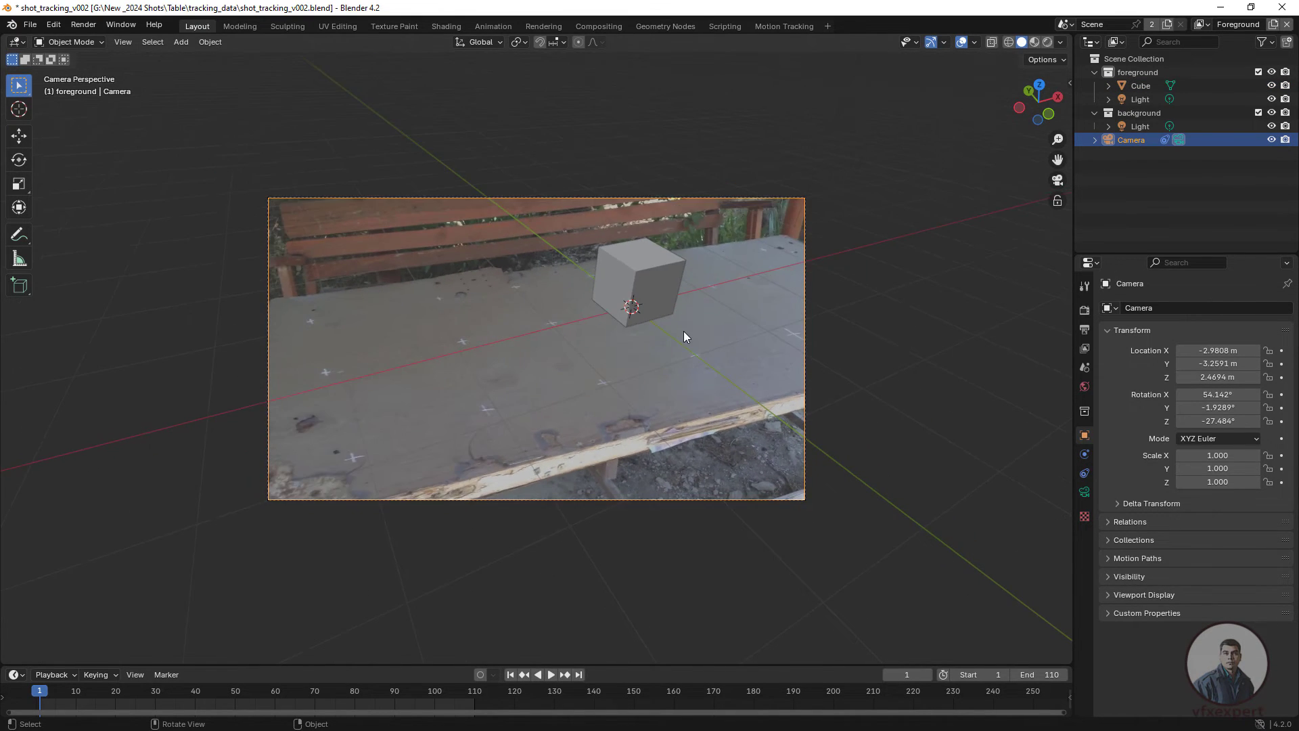
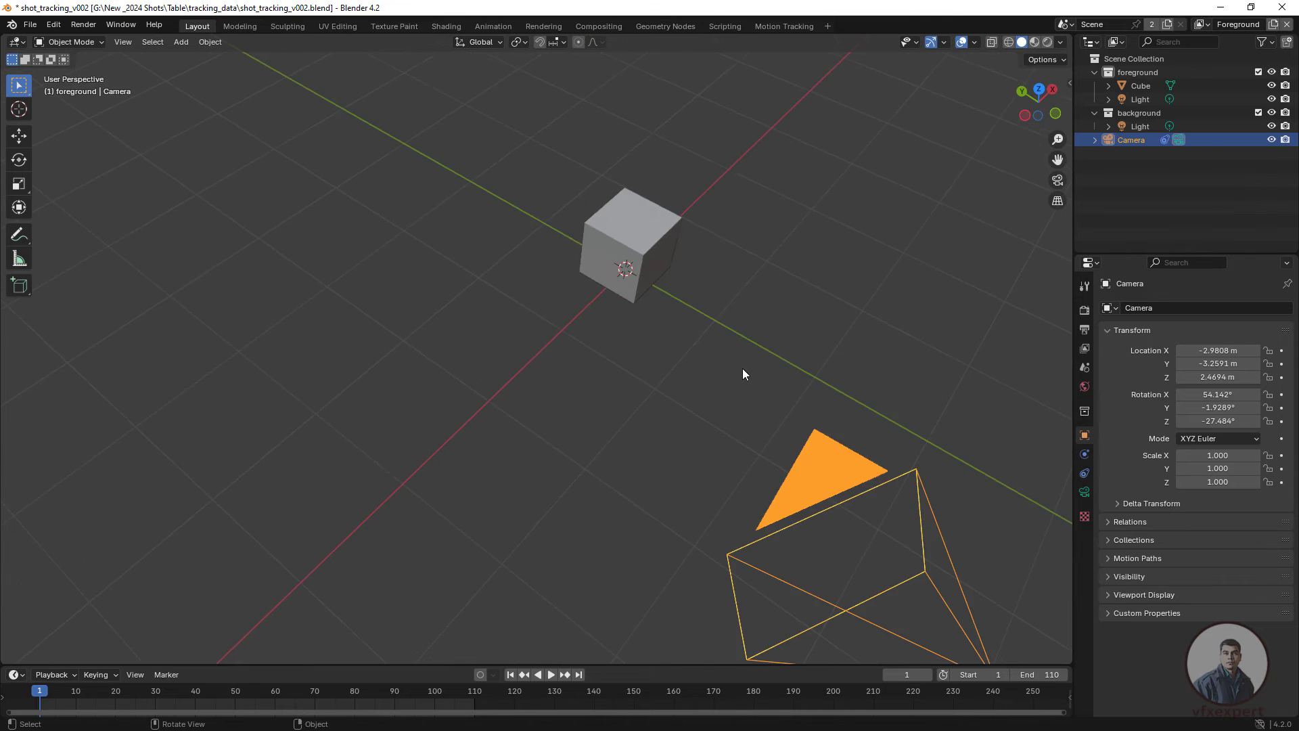
Step: Add a plane mesh at the scene origin and scale it up uniformly to about 2.393
{"action": "left_click", "coordinate": [180, 41]}
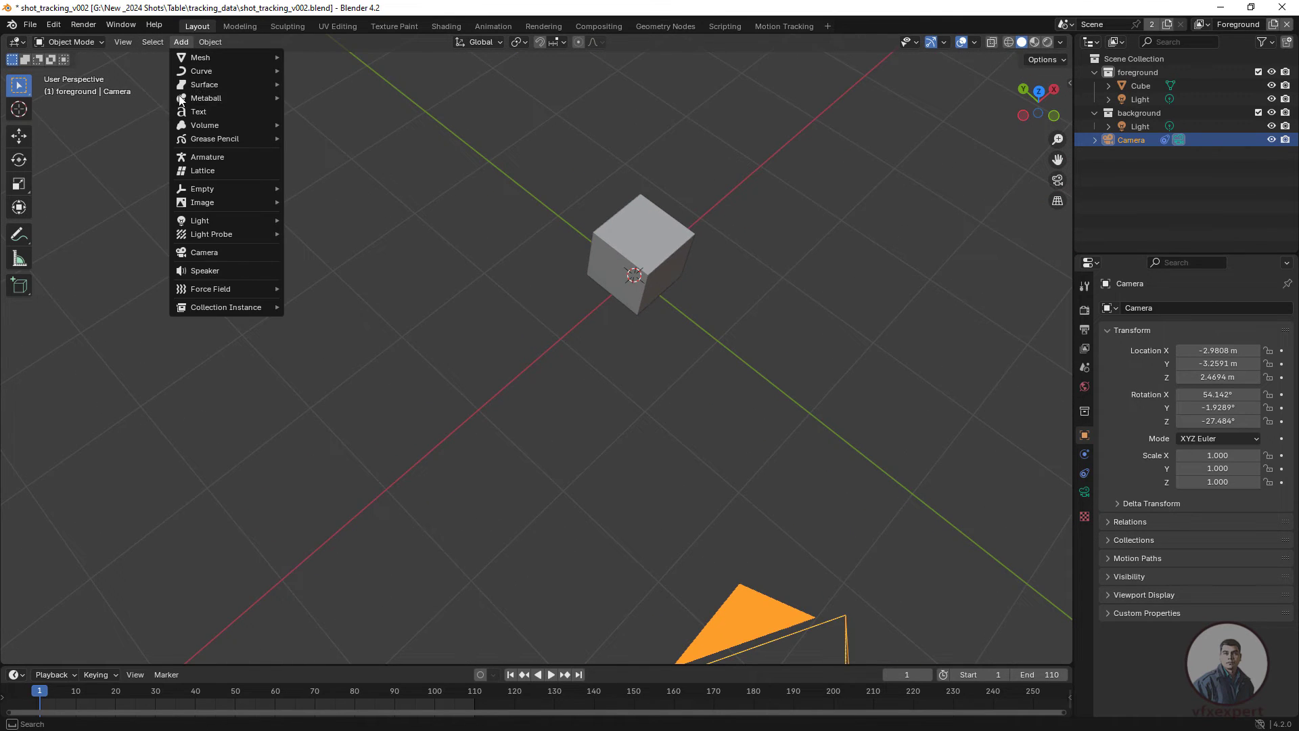
{"action": "mouse_move", "coordinate": [204, 58]}
{"action": "left_click", "coordinate": [316, 57]}
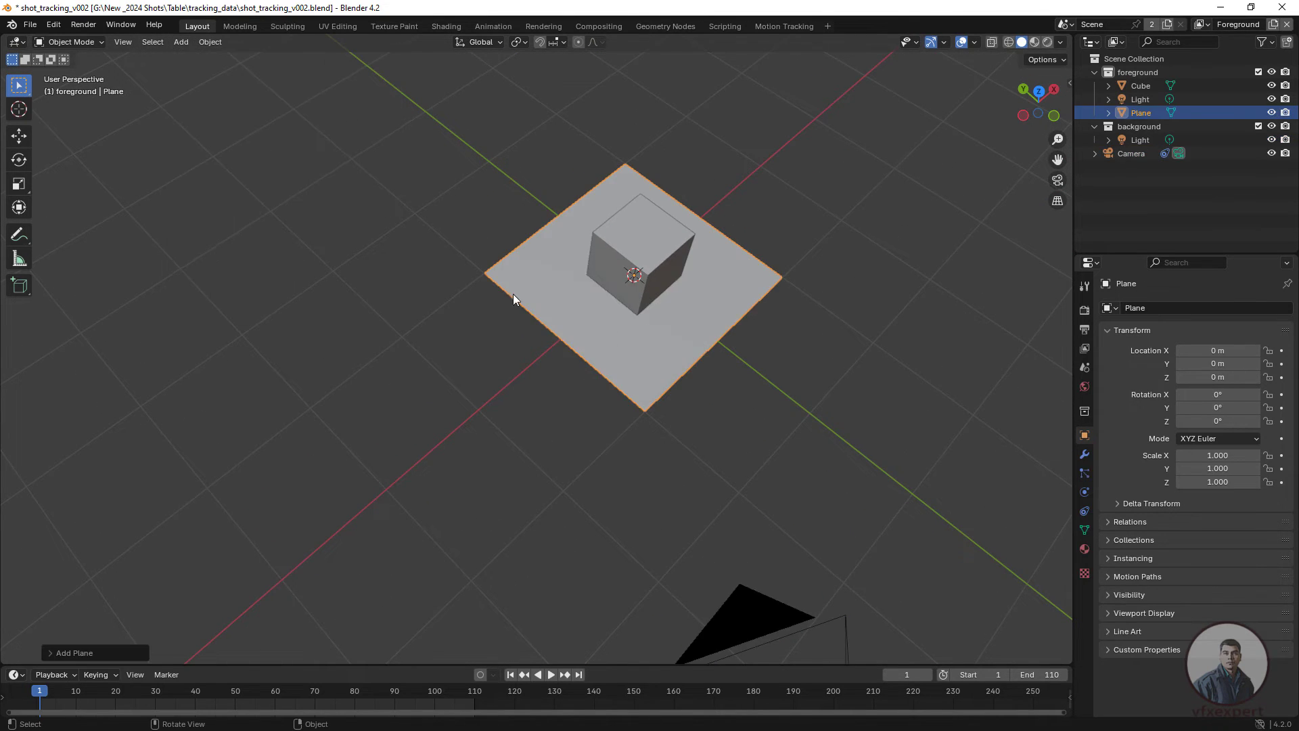
{"action": "key", "text": "s"}
{"action": "left_click", "coordinate": [741, 469]}
Step: In camera view, scale the plane to about 1.857 along X and 1.287 along Y to fit the tabletop
{"action": "key", "text": "KP_0"}
{"action": "key", "text": "s"}
{"action": "key", "text": "x"}
{"action": "left_click", "coordinate": [533, 425]}
{"action": "key", "text": "s"}
{"action": "key", "text": "y"}
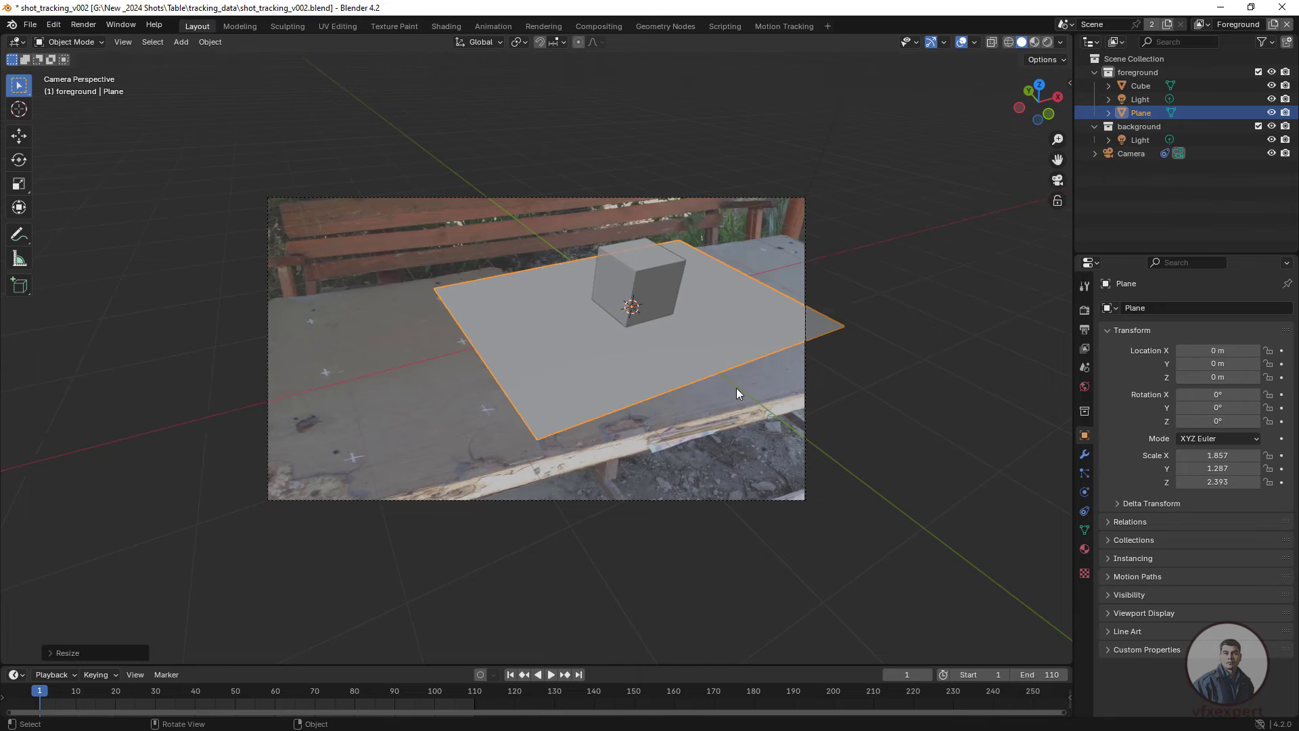
{"action": "scroll", "coordinate": [596, 334], "scroll_direction": "up", "scroll_amount": 2}
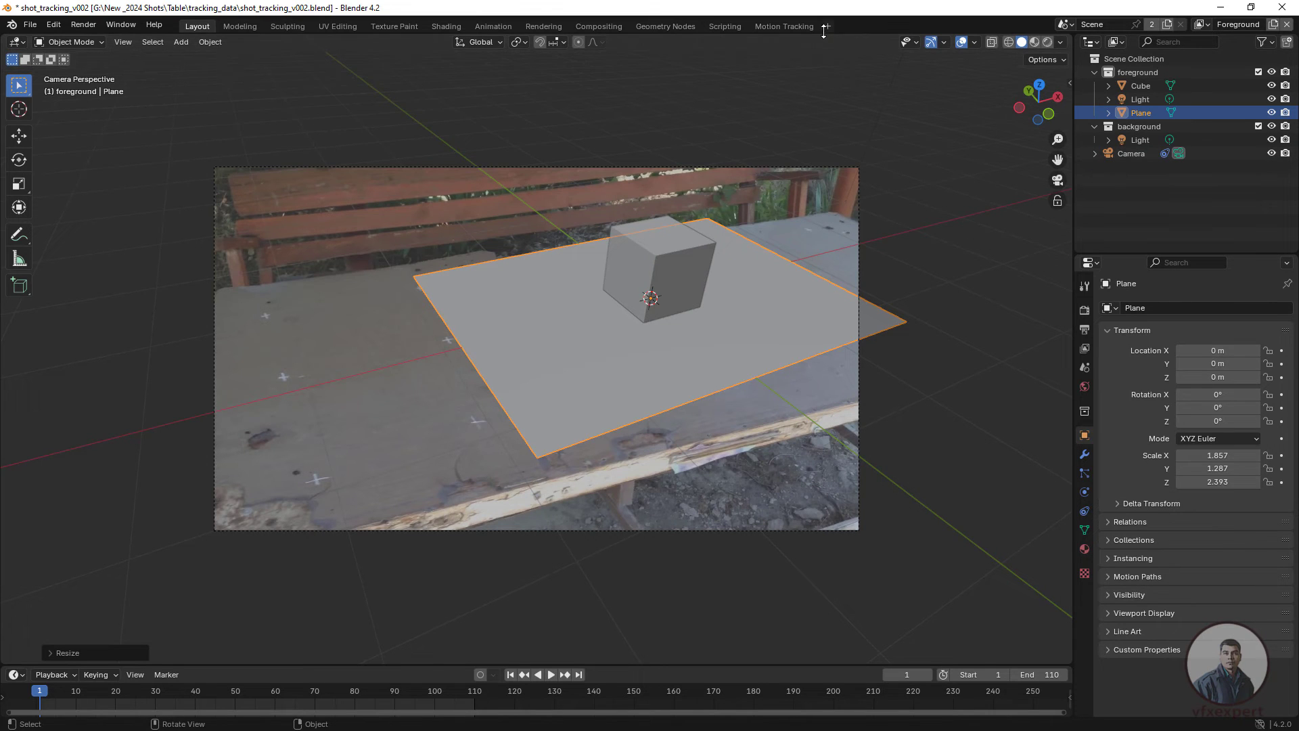
Step: In the Motion Tracking workspace, select the marker named Track on the tabletop cross and set it as the X axis
{"action": "left_click", "coordinate": [784, 27]}
{"action": "scroll", "coordinate": [632, 523], "scroll_direction": "down", "scroll_amount": 3}
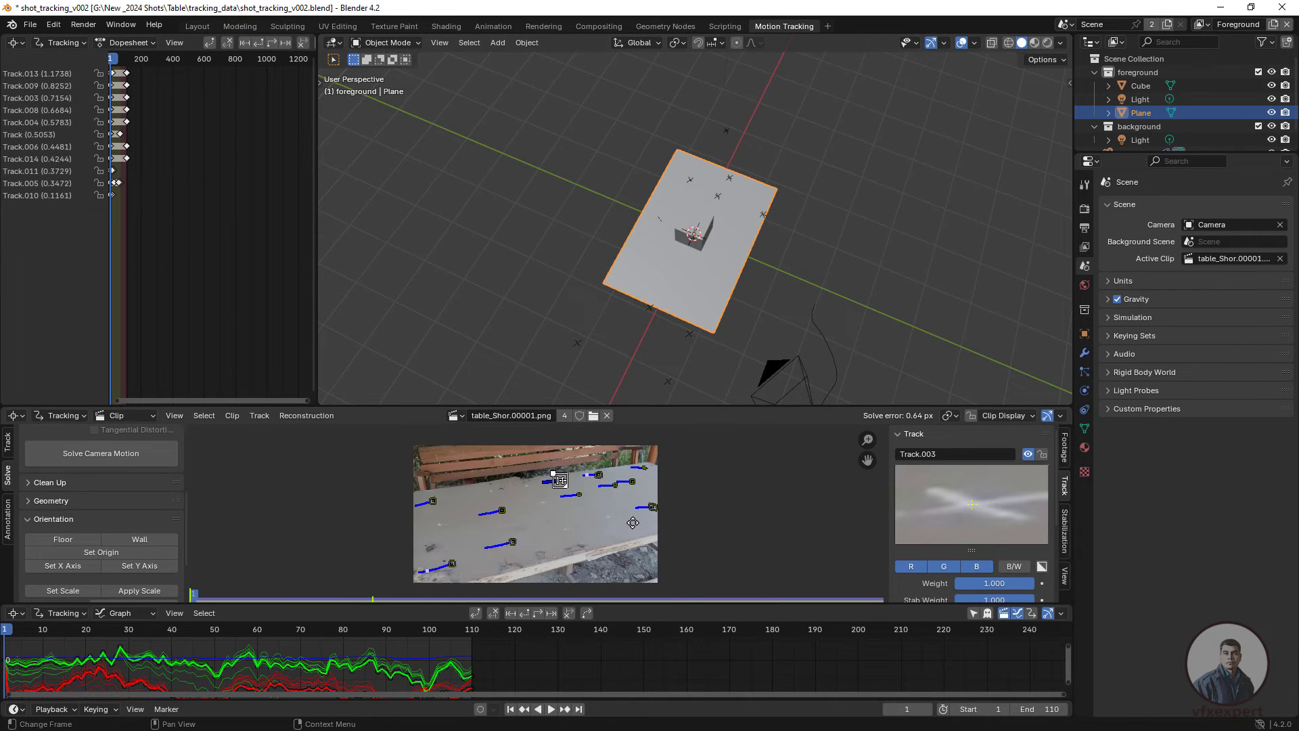
{"action": "scroll", "coordinate": [602, 528], "scroll_direction": "up", "scroll_amount": 4}
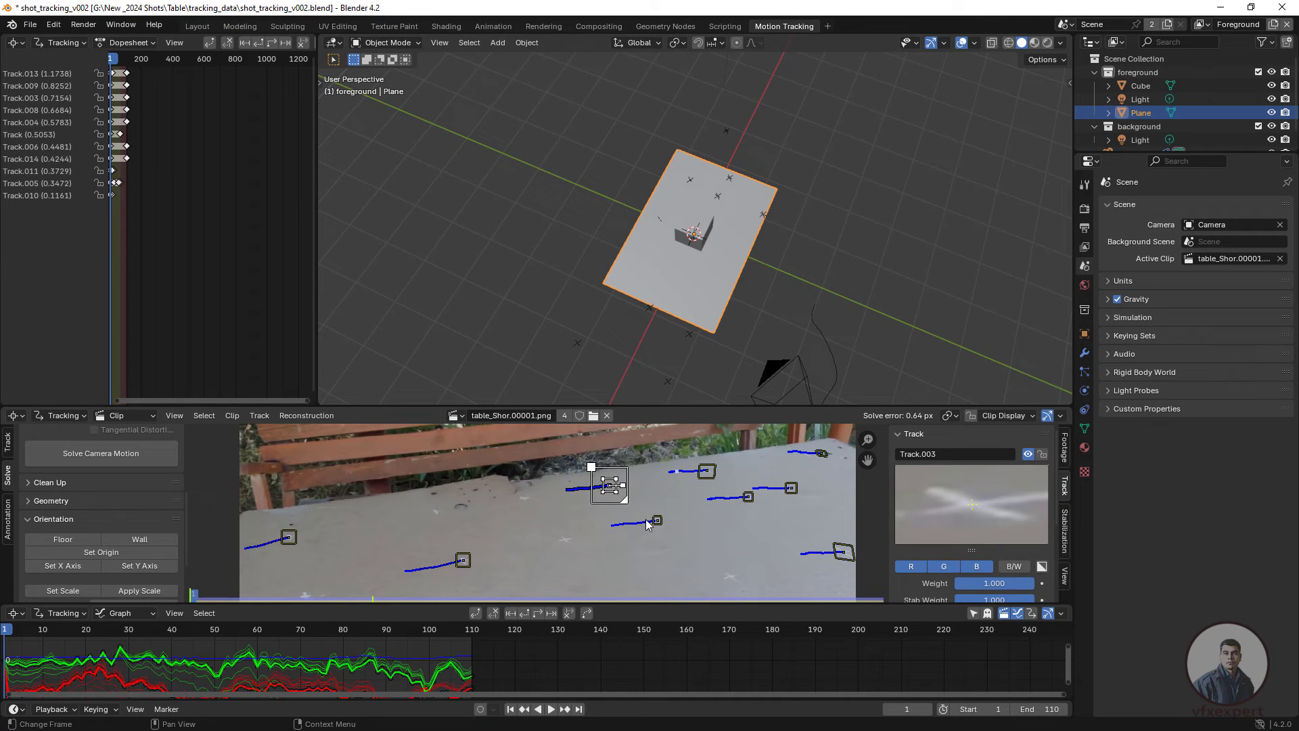
{"action": "scroll", "coordinate": [649, 527], "scroll_direction": "down", "scroll_amount": 3}
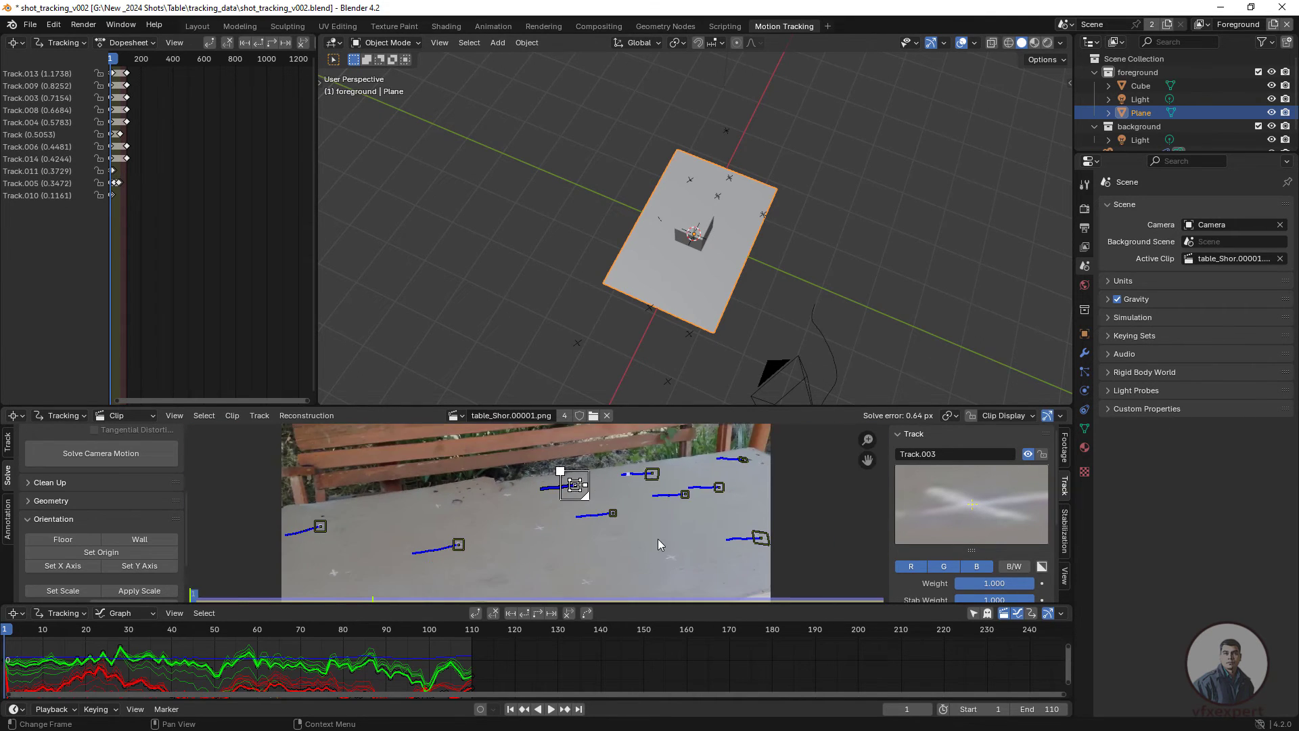
{"action": "scroll", "coordinate": [643, 531], "scroll_direction": "down", "scroll_amount": 1}
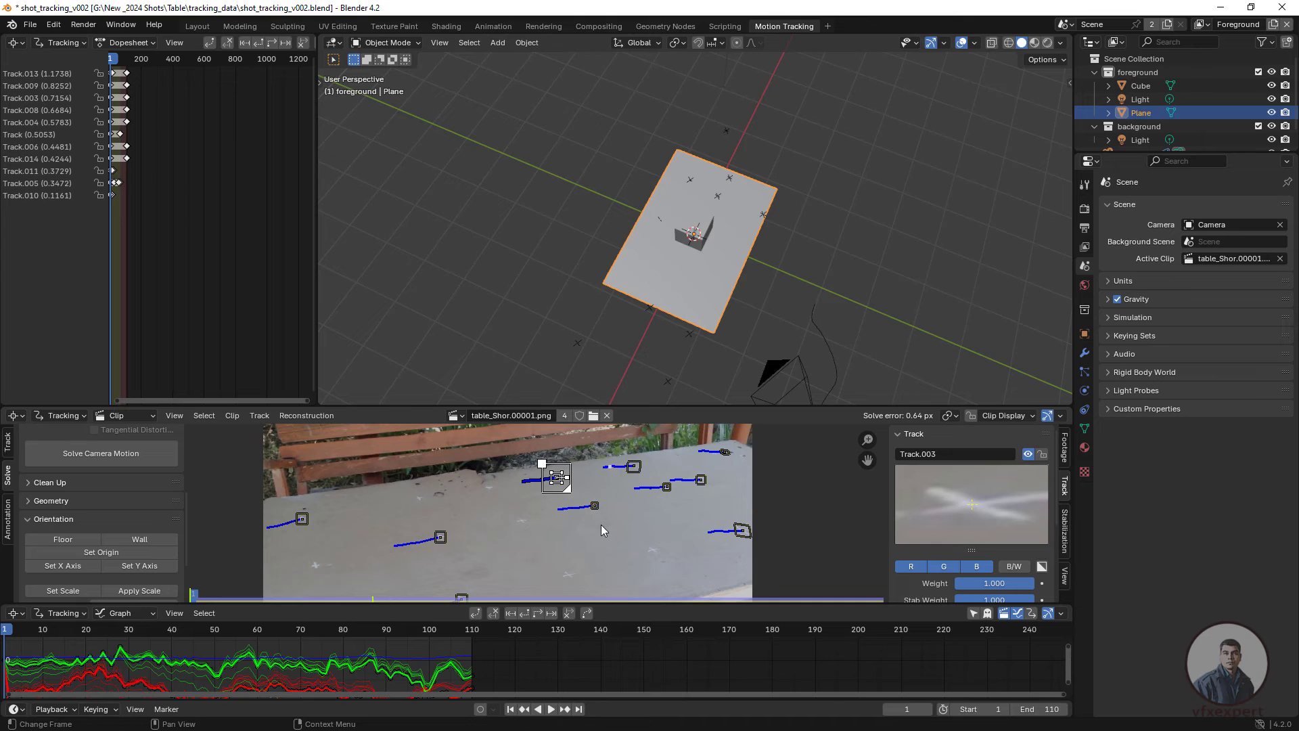
{"action": "scroll", "coordinate": [617, 520], "scroll_direction": "up", "scroll_amount": 1}
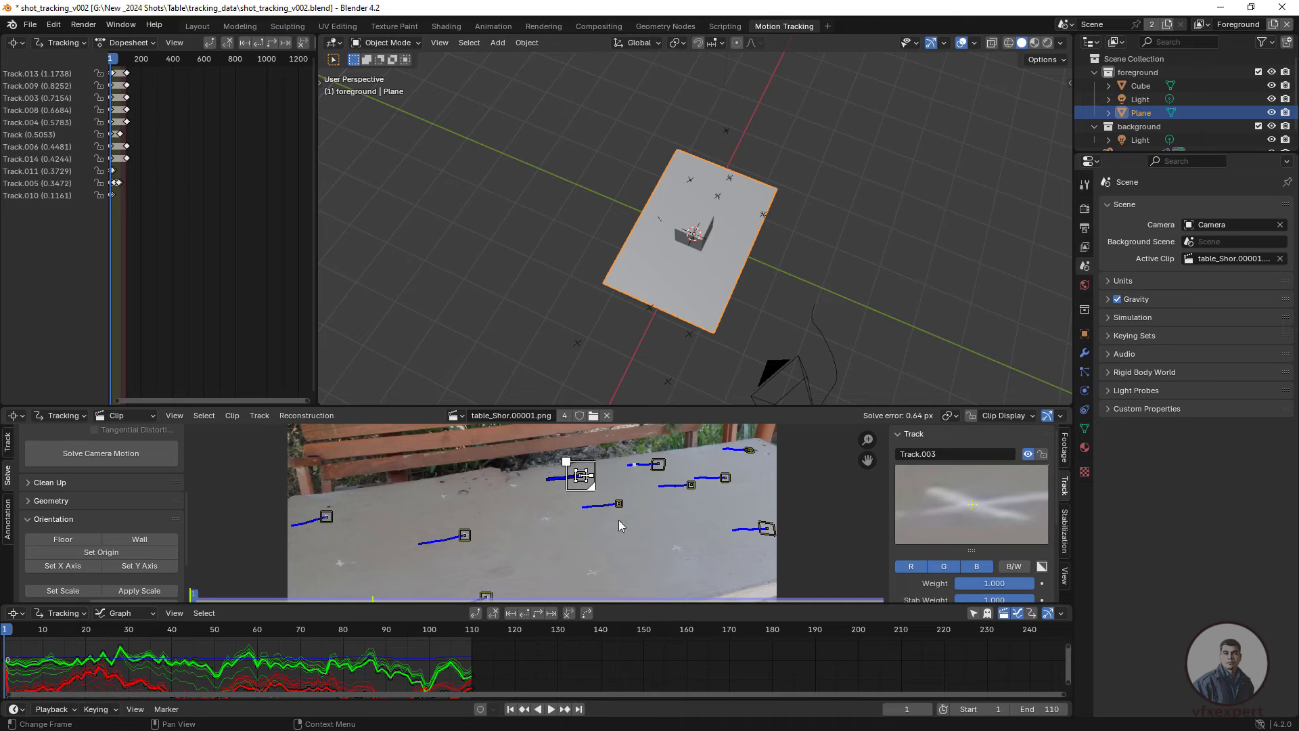
{"action": "left_click", "coordinate": [466, 535]}
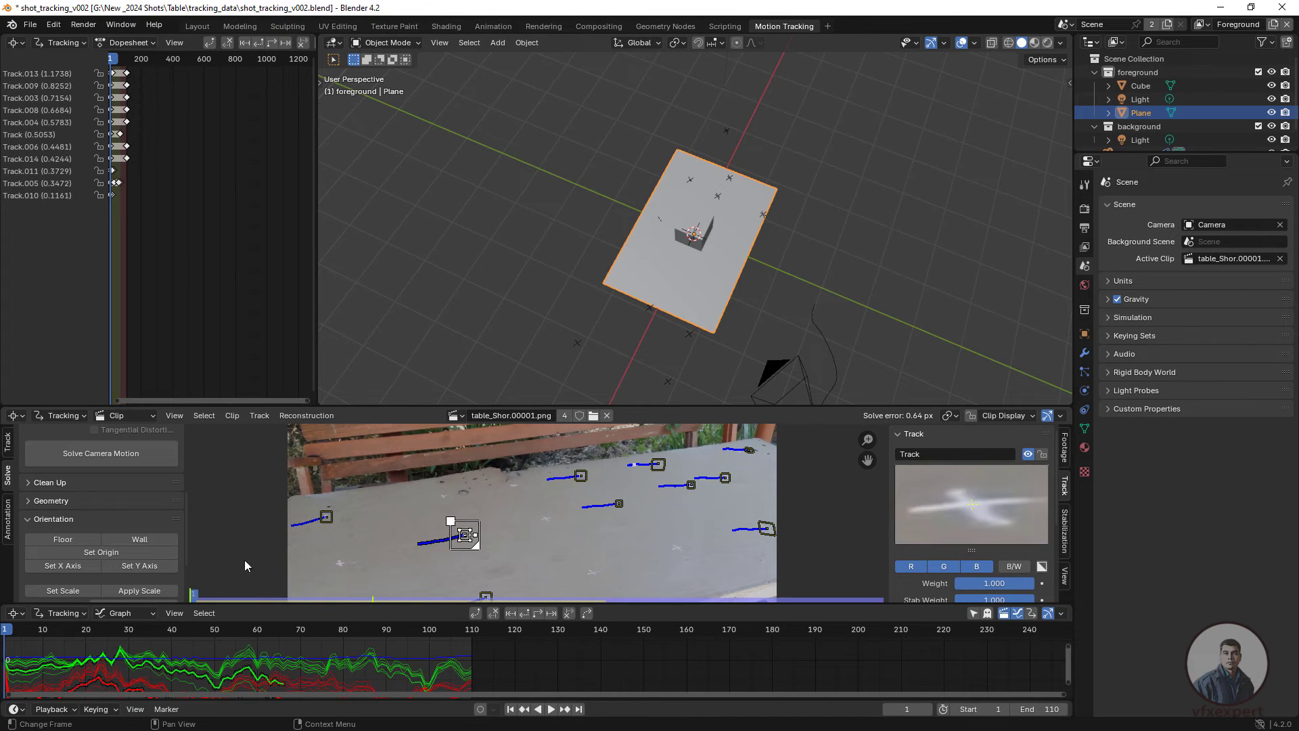
{"action": "left_click", "coordinate": [81, 569]}
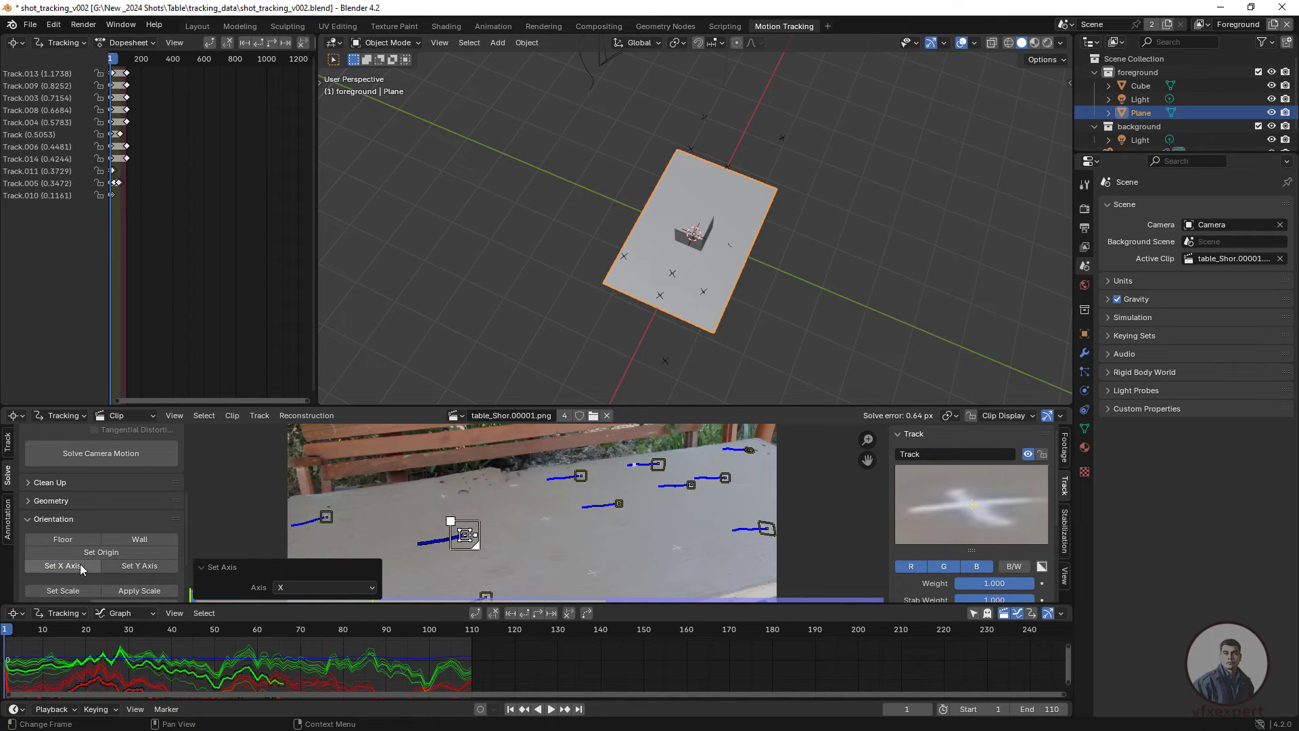
Step: Set up the tracking scene again and look through the camera in the 3D viewport
{"action": "scroll", "coordinate": [97, 582], "scroll_direction": "down", "scroll_amount": 4}
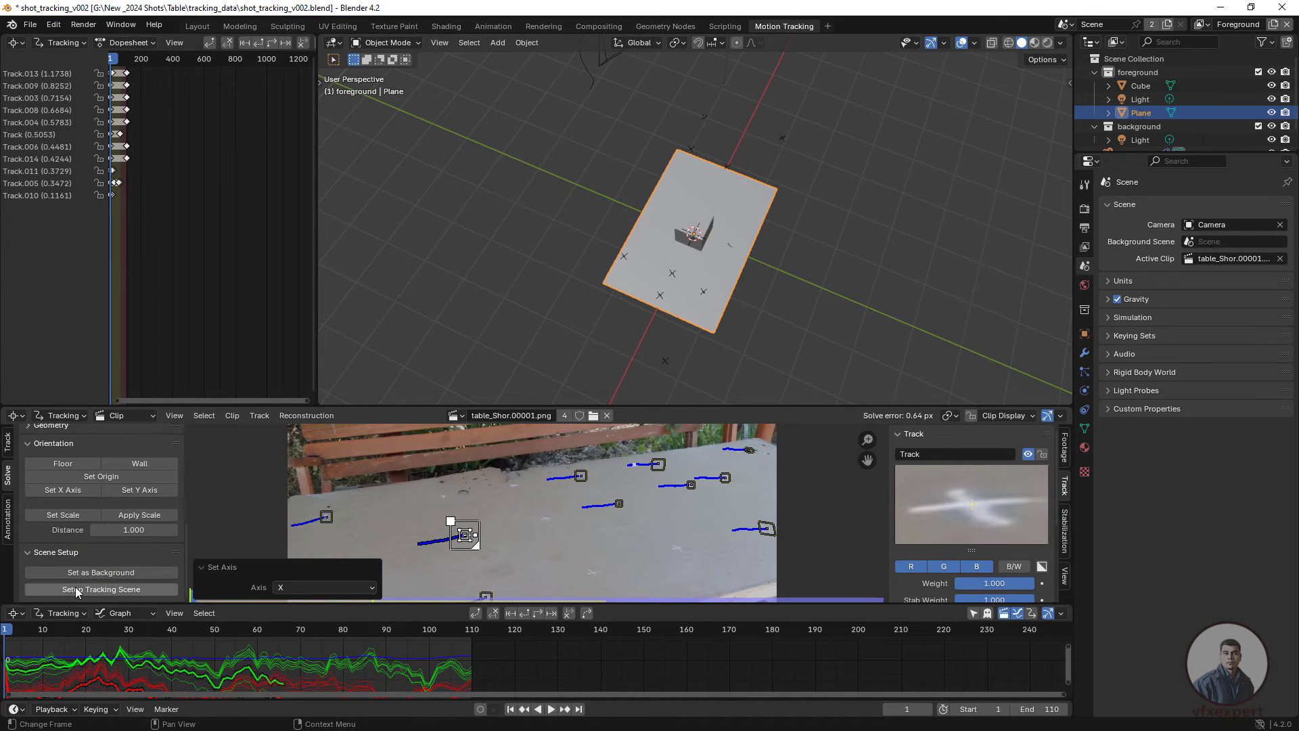
{"action": "left_click", "coordinate": [128, 589]}
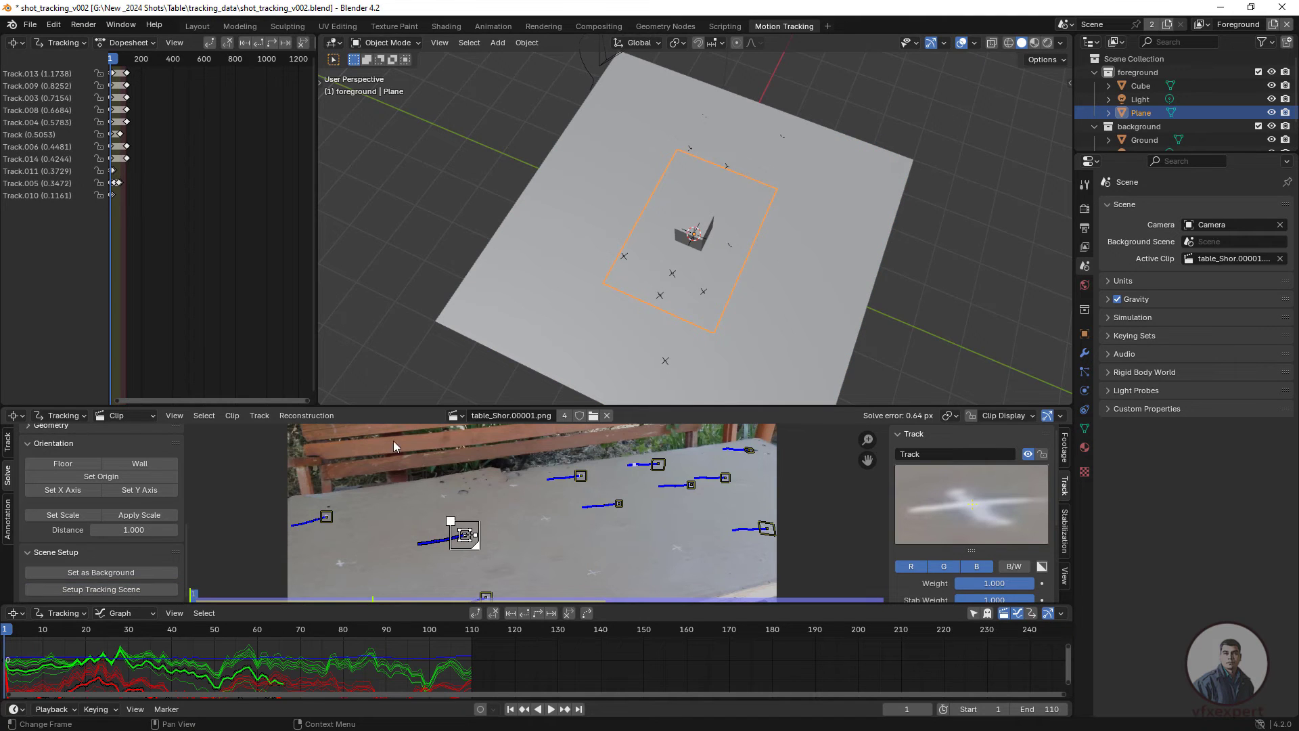
{"action": "key", "text": "KP_0"}
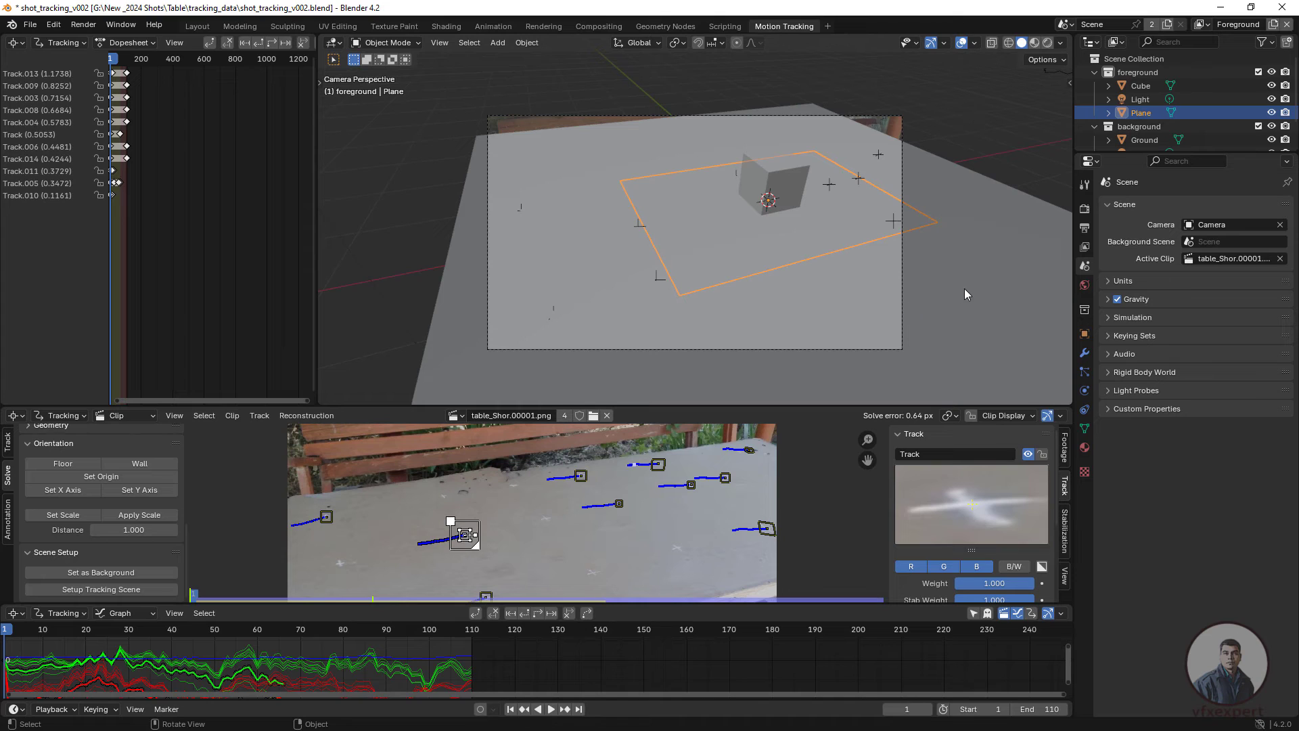
Step: Scale the Ground plane down until it fits within the tabletop in camera view
{"action": "left_click", "coordinate": [976, 266]}
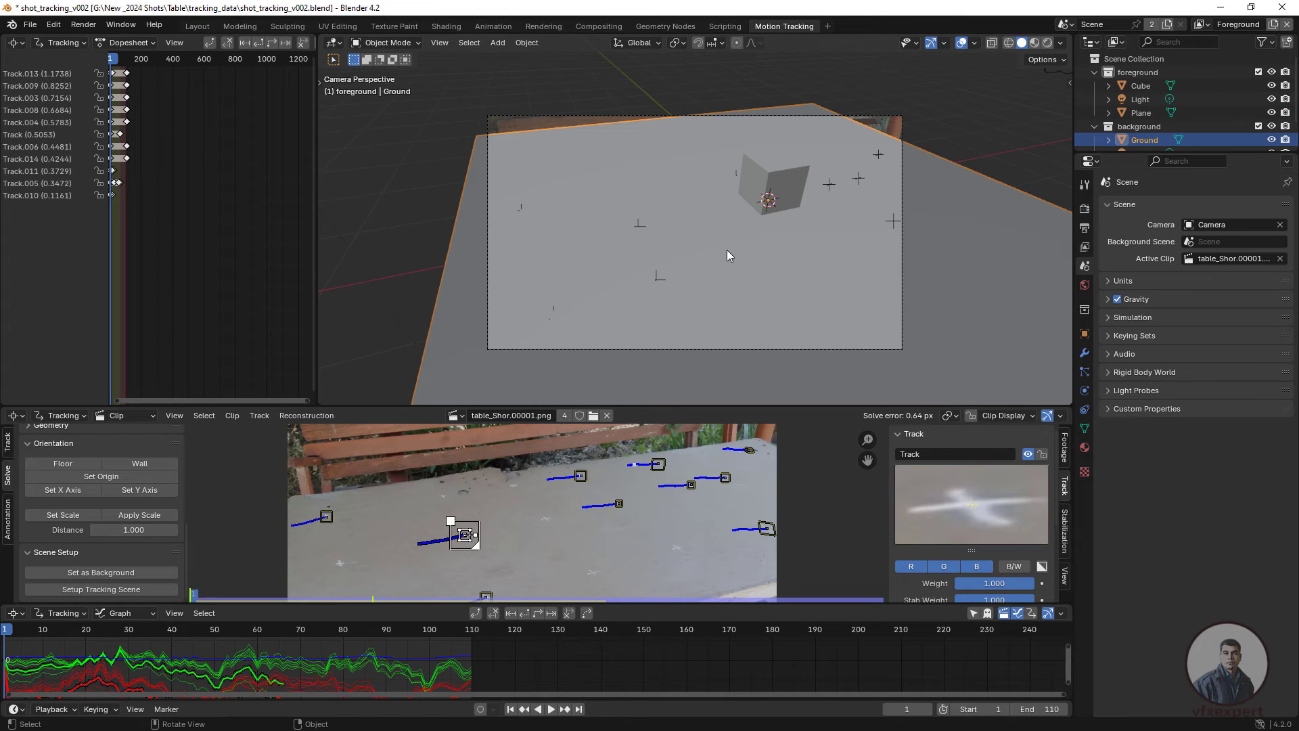
{"action": "key", "text": "s"}
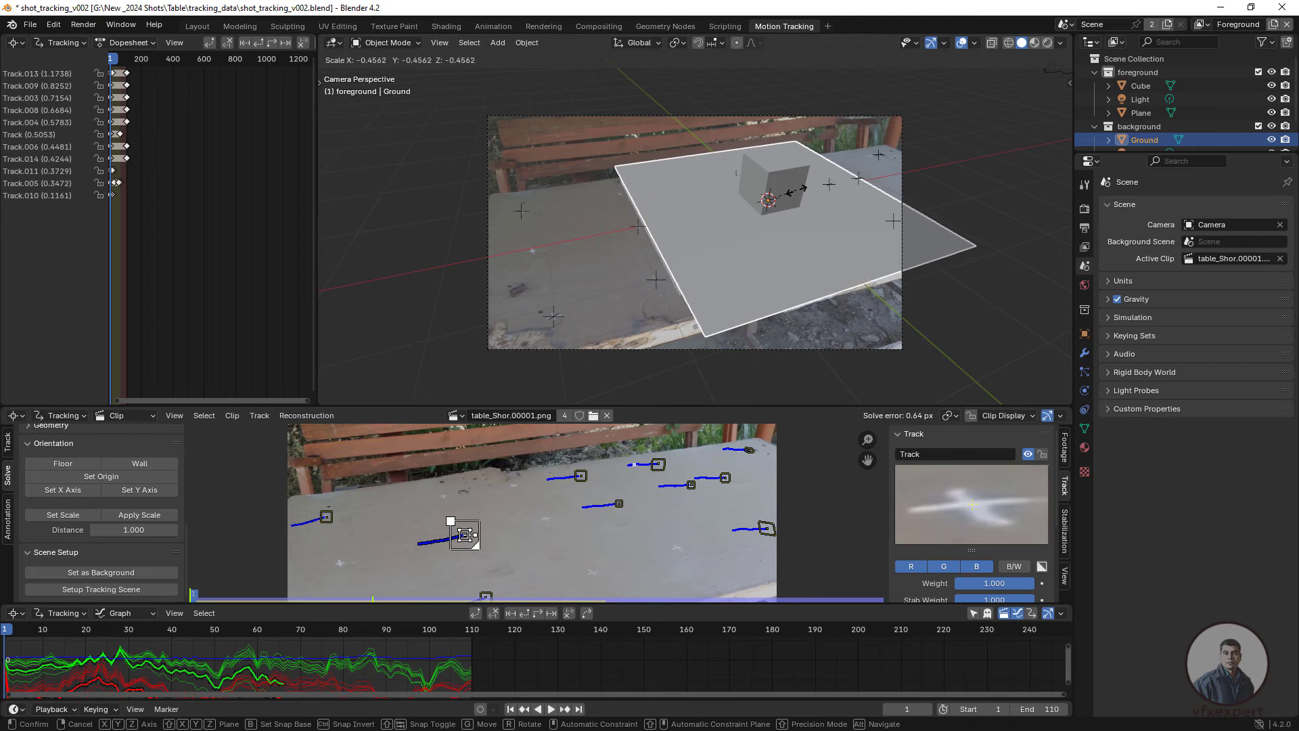
{"action": "left_click", "coordinate": [790, 199]}
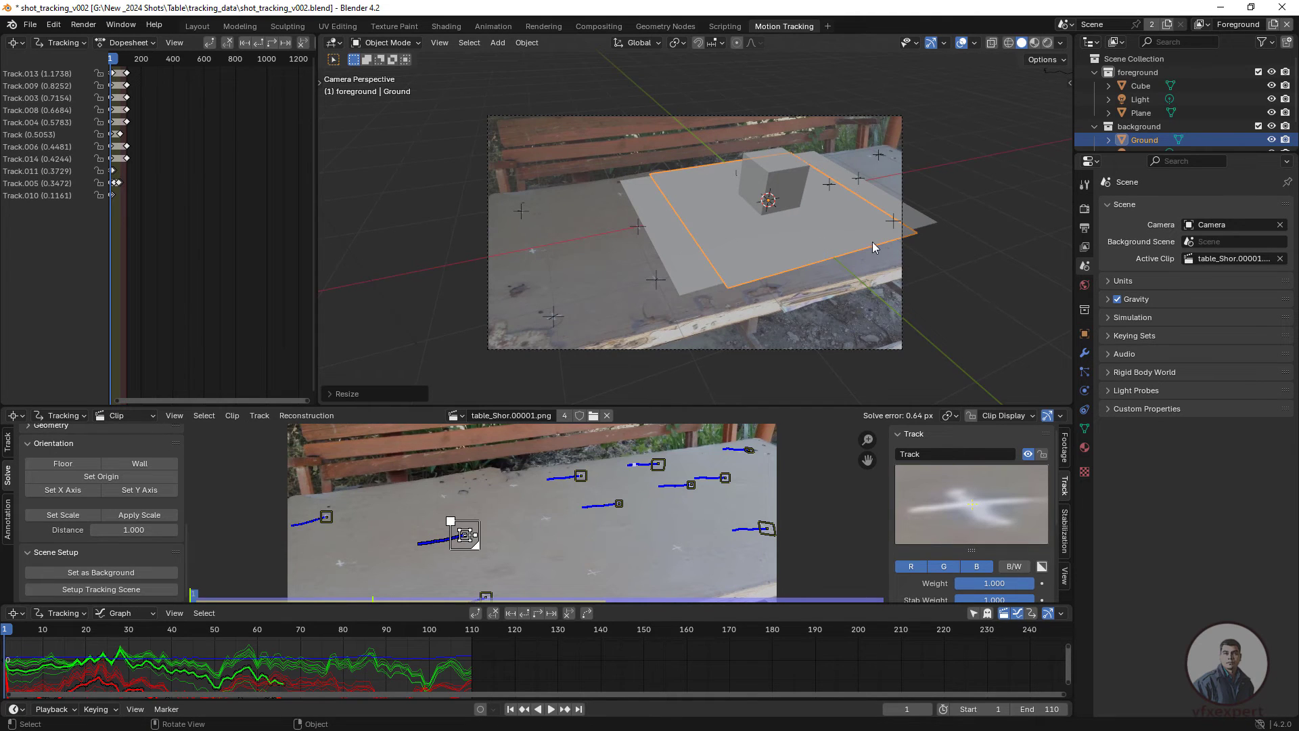
Step: Enlarge the Outliner to show all objects and delete the Ground plane from the background collection
{"action": "left_click_drag", "start_coordinate": [1169, 154], "coordinate": [1158, 219]}
{"action": "left_click", "coordinate": [1143, 164]}
{"action": "left_click", "coordinate": [1146, 140]}
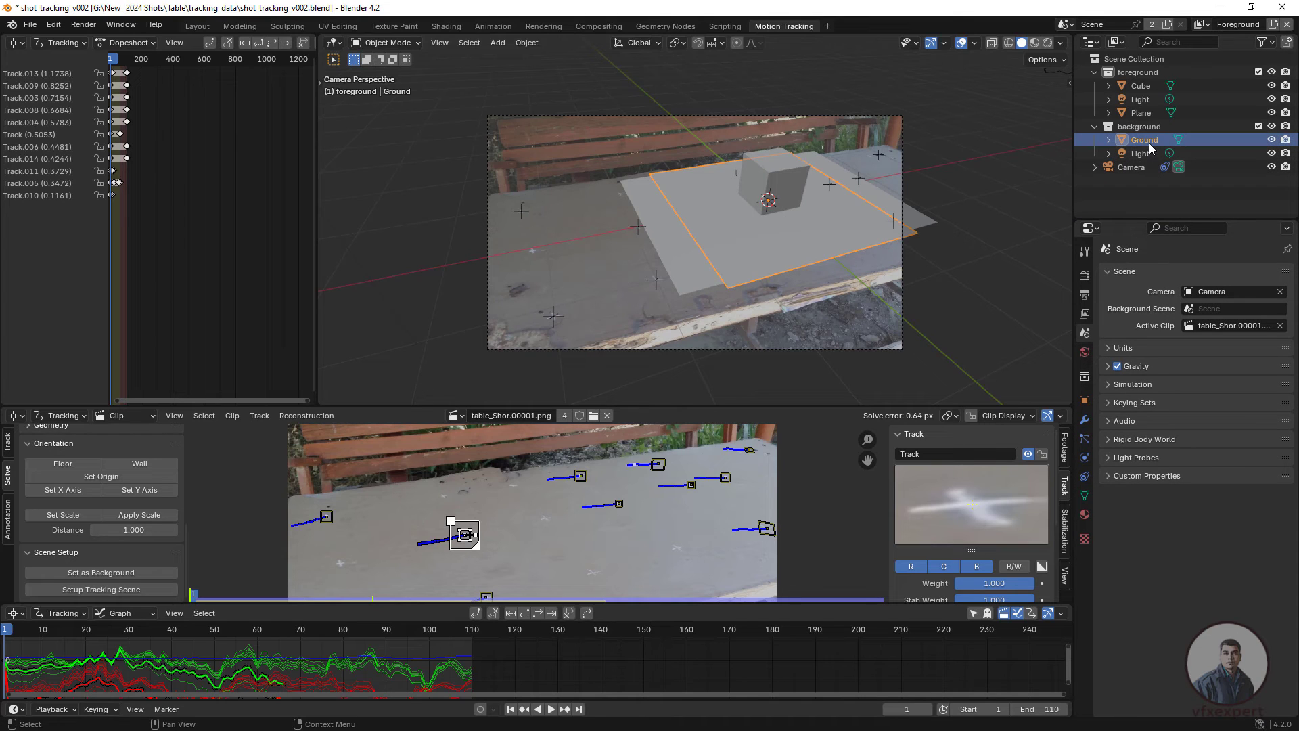
{"action": "key", "text": "x"}
Step: Play the shot in camera view to check how the cube and plane follow the tabletop
{"action": "scroll", "coordinate": [805, 207], "scroll_direction": "up", "scroll_amount": 3}
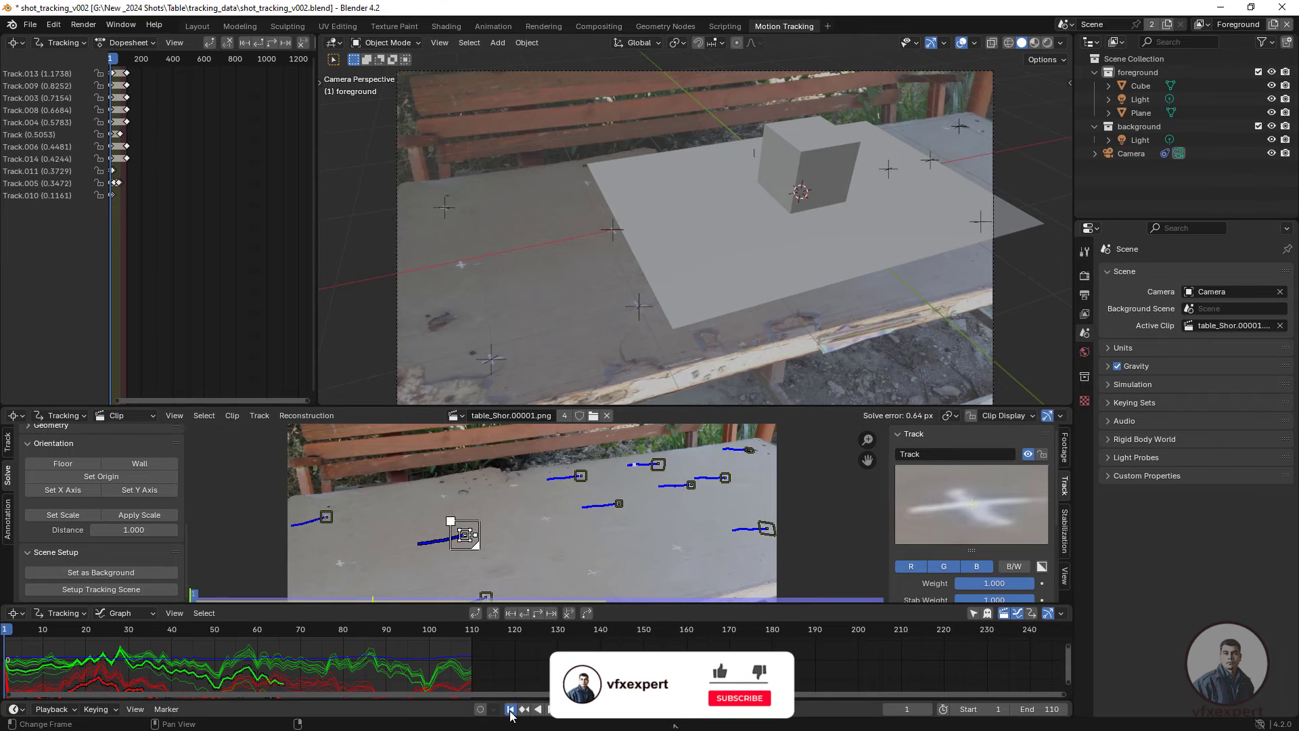
{"action": "left_click", "coordinate": [552, 710]}
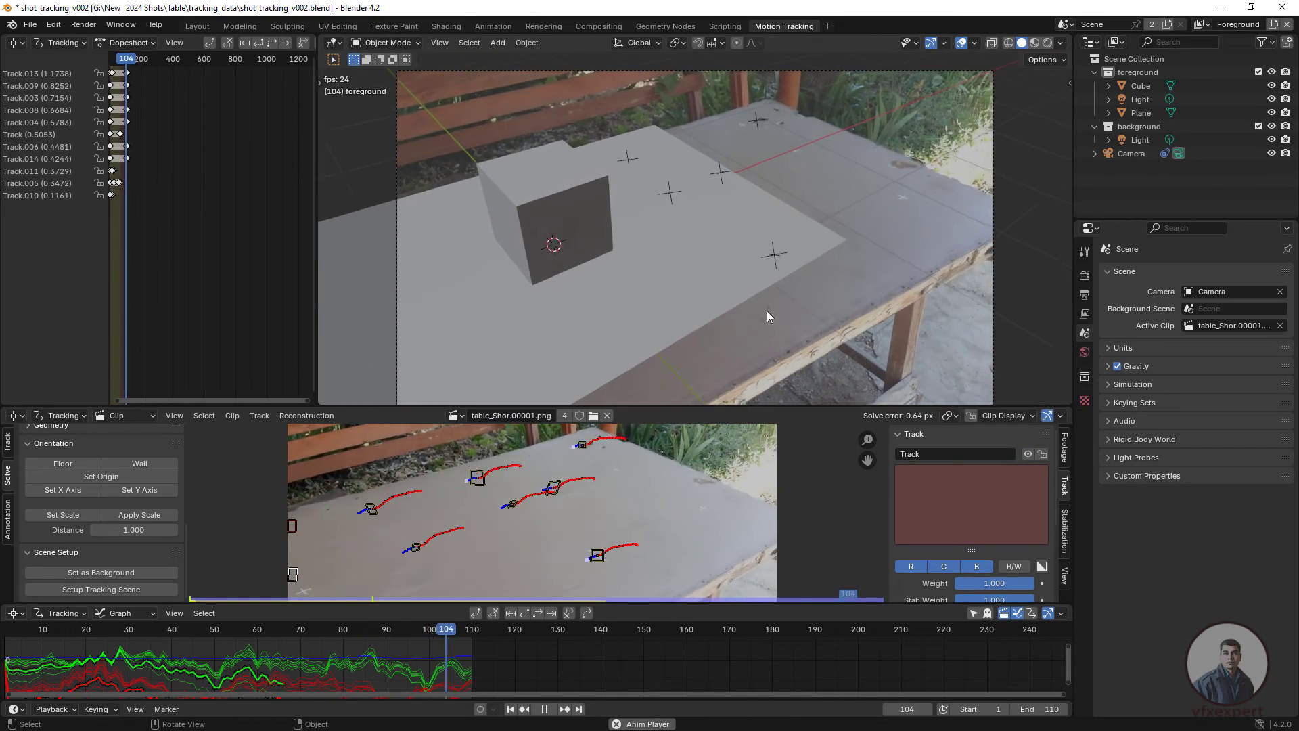
{"action": "left_click", "coordinate": [546, 709]}
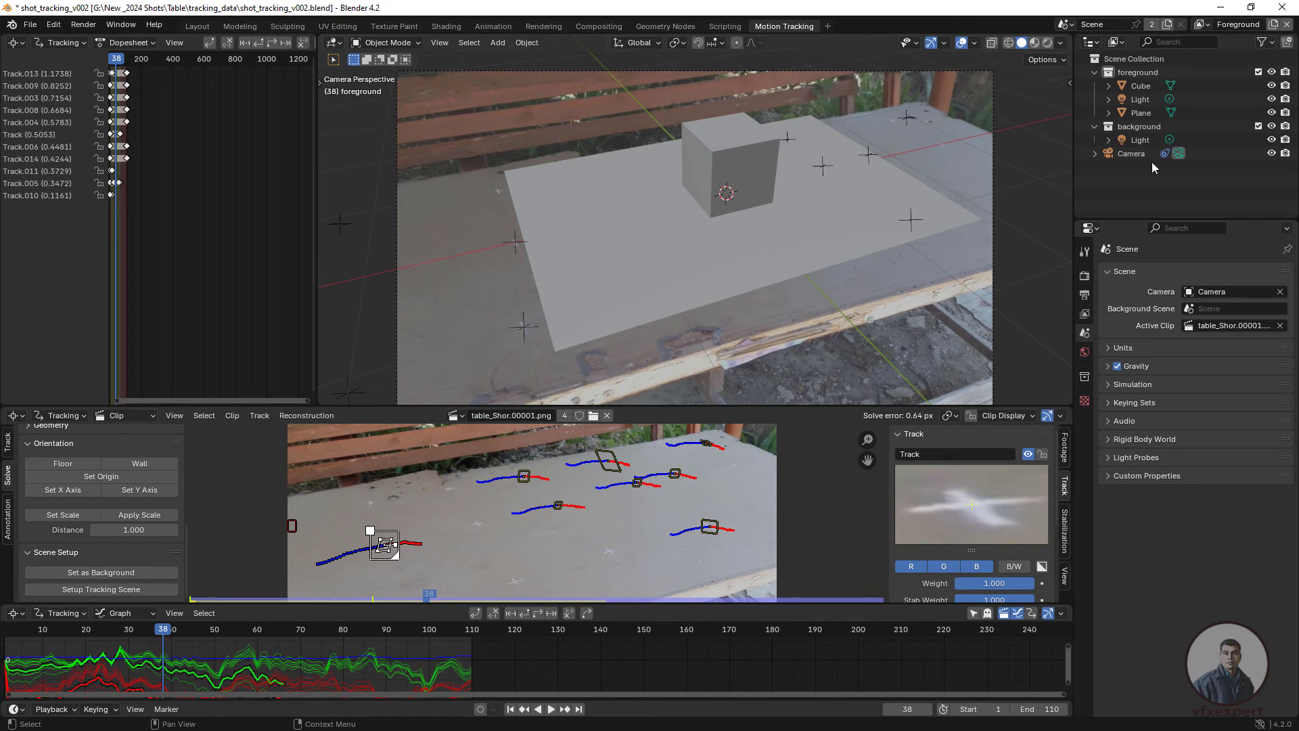
Step: Delete the Cube from the foreground collection and scale the Plane up uniformly by about 1.237 to cover more of the tabletop
{"action": "left_click", "coordinate": [1141, 85]}
{"action": "key", "text": "Delete"}
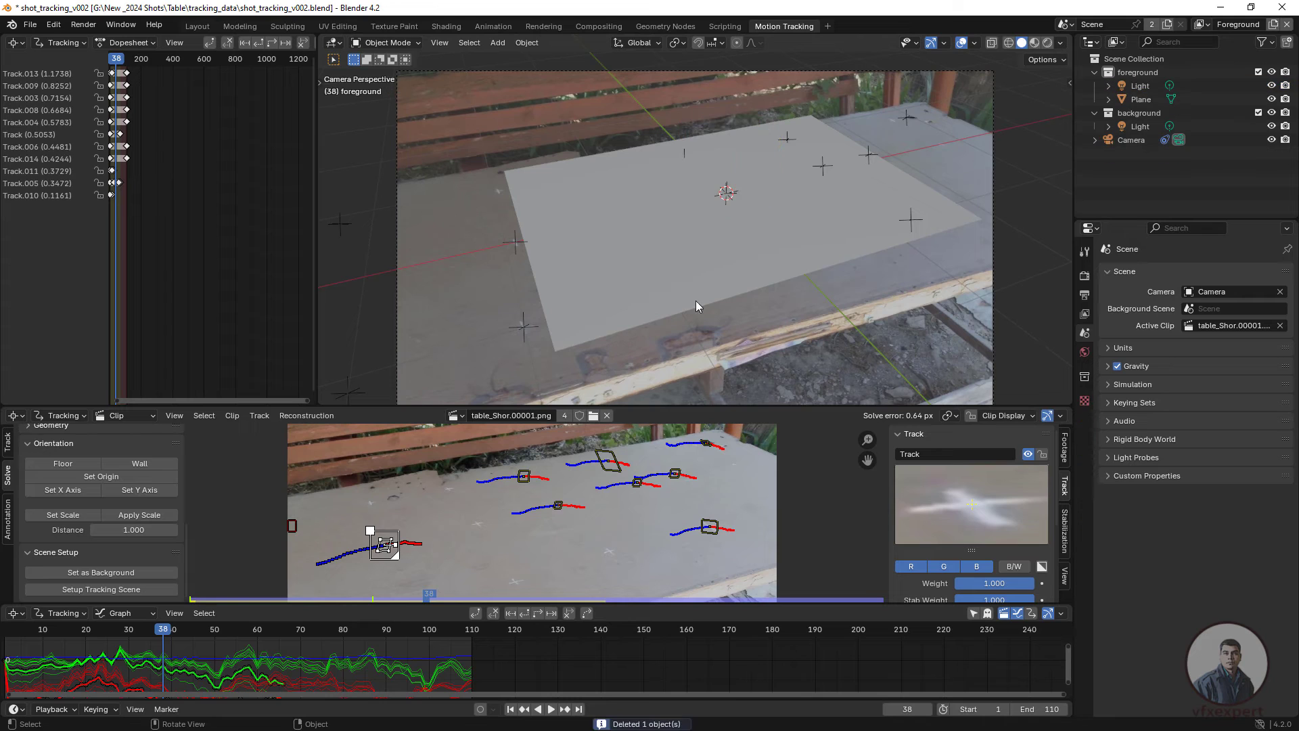
{"action": "left_click", "coordinate": [795, 267]}
{"action": "key", "text": "s"}
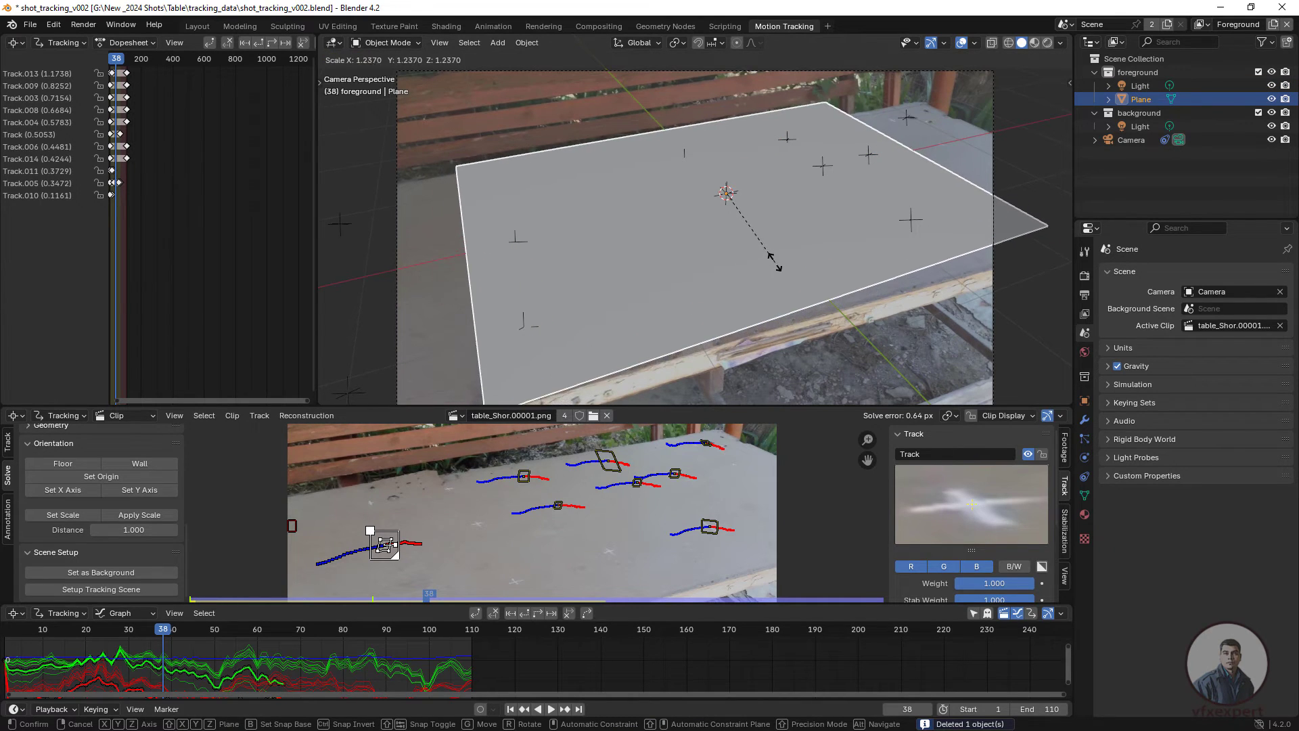
{"action": "left_click", "coordinate": [778, 267]}
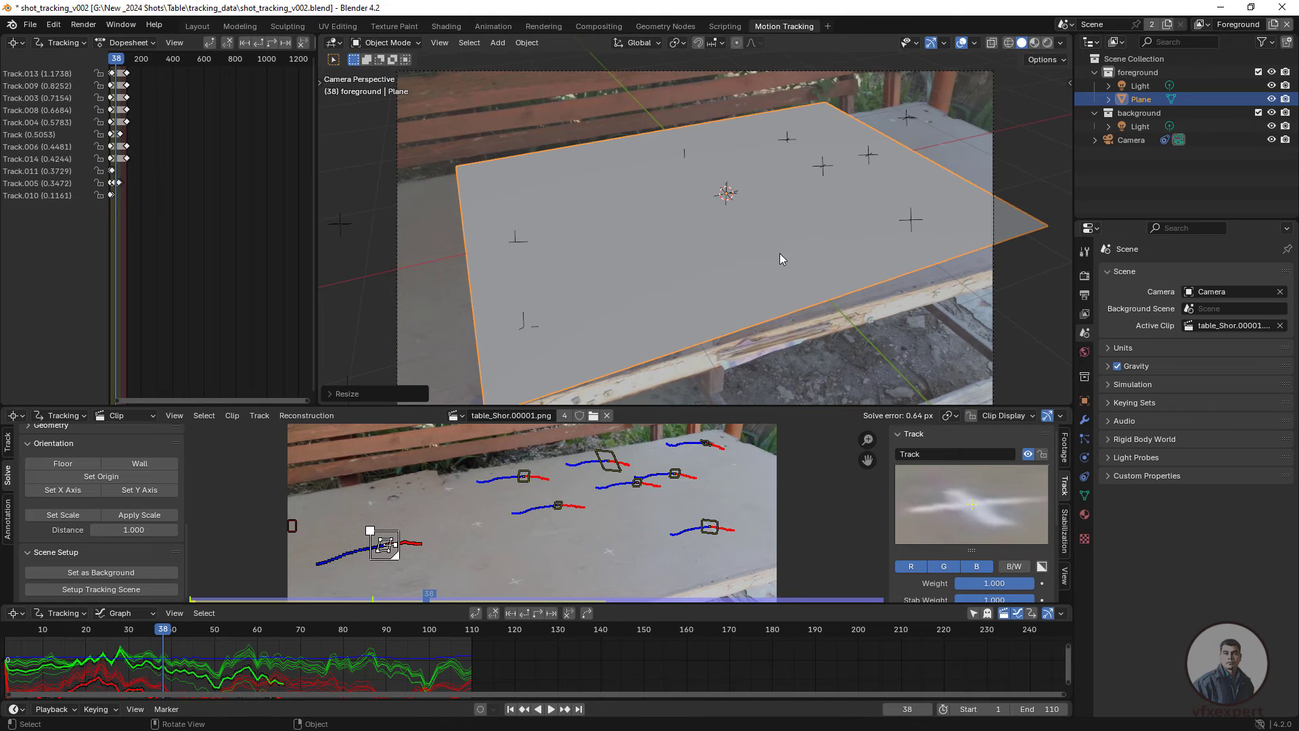
Step: Switch to the Layout workspace and add a Monkey mesh at the centre of the tabletop plane
{"action": "left_click", "coordinate": [197, 26]}
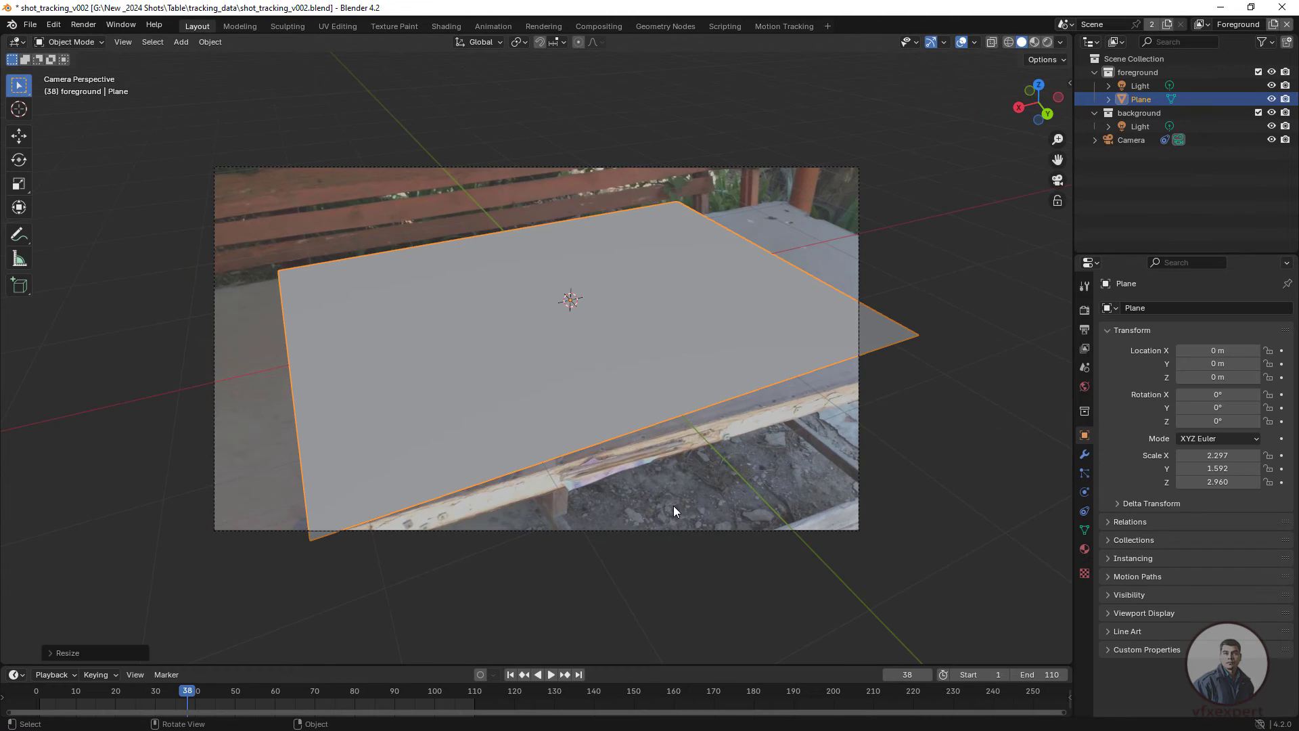
{"action": "middle_click_drag", "start_coordinate": [684, 498], "coordinate": [725, 481]}
{"action": "scroll", "coordinate": [689, 469], "scroll_direction": "up", "scroll_amount": 3}
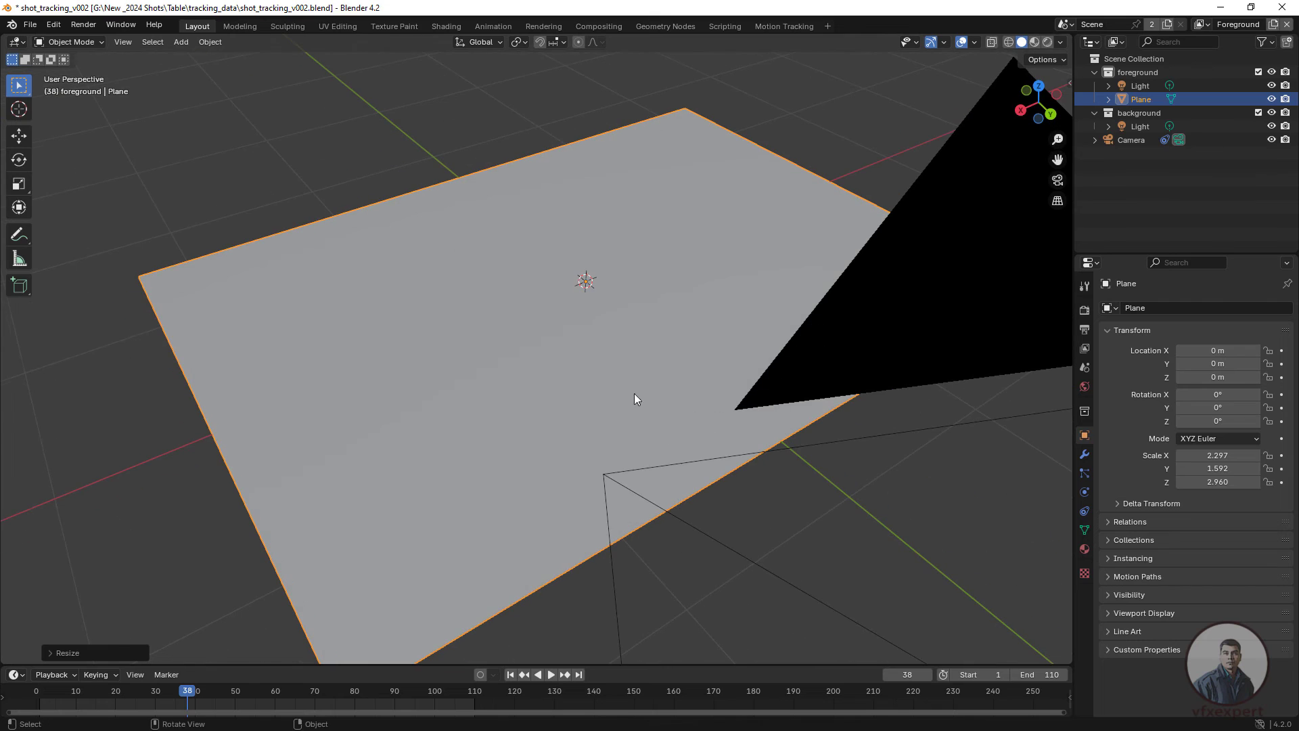
{"action": "left_click", "coordinate": [187, 42]}
{"action": "mouse_move", "coordinate": [232, 58]}
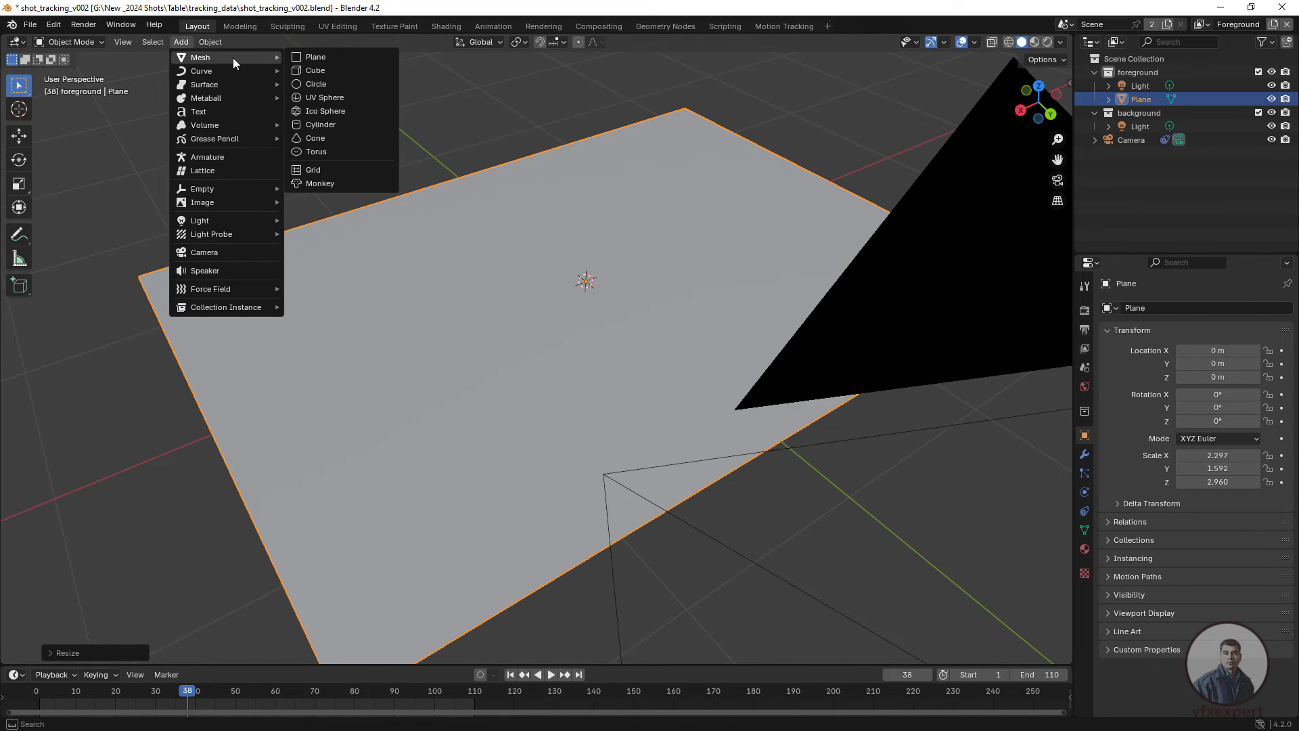
{"action": "left_click", "coordinate": [338, 185]}
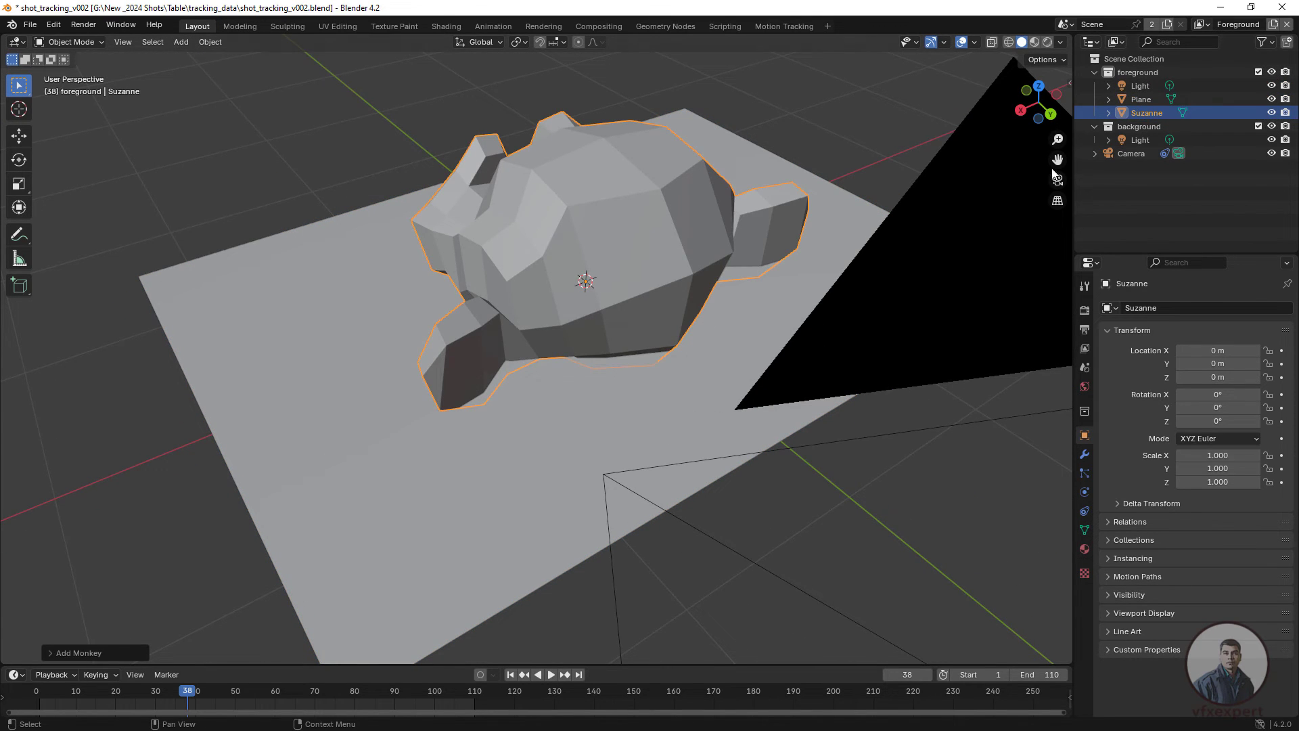
Step: In right orthographic view, move and rotate the monkey's geometry in Edit Mode so its base rests on the ground line at its origin
{"action": "left_click", "coordinate": [1020, 111]}
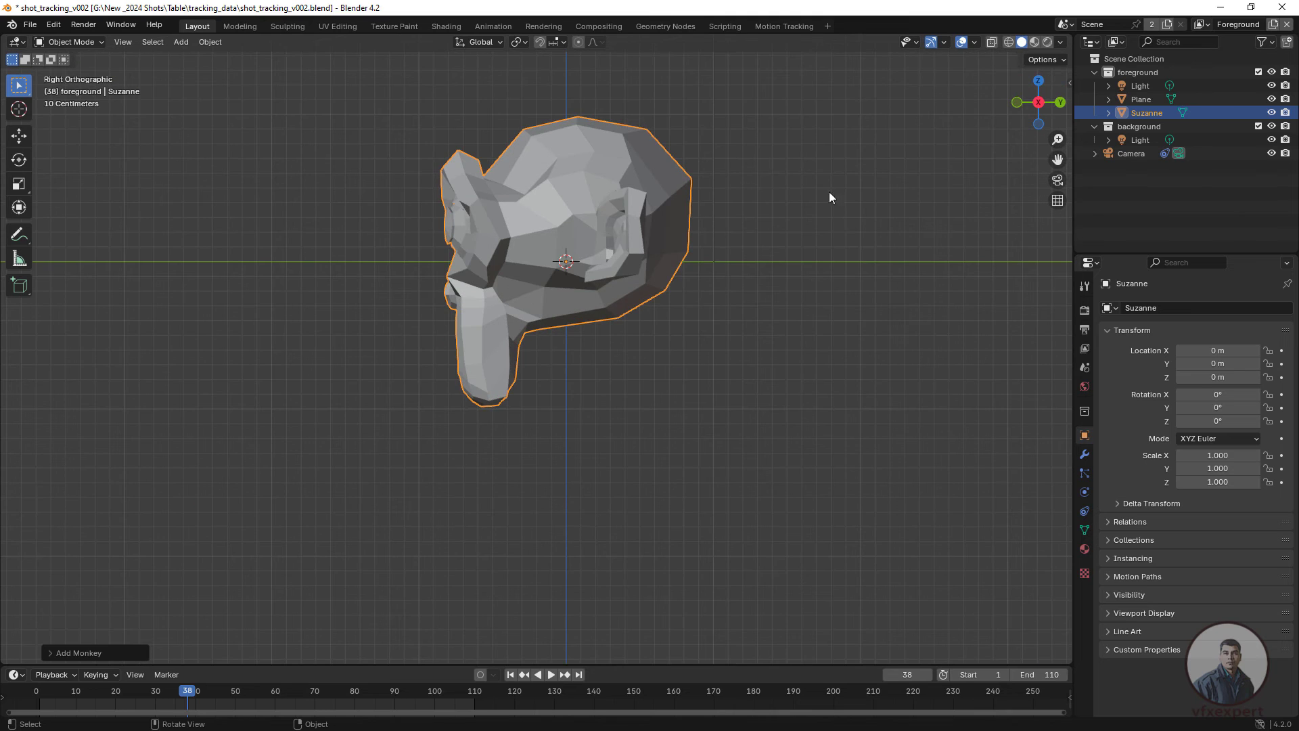
{"action": "key", "text": "Tab"}
{"action": "key", "text": "g"}
{"action": "key", "text": "r"}
{"action": "left_click", "coordinate": [617, 187]}
{"action": "key", "text": "Tab"}
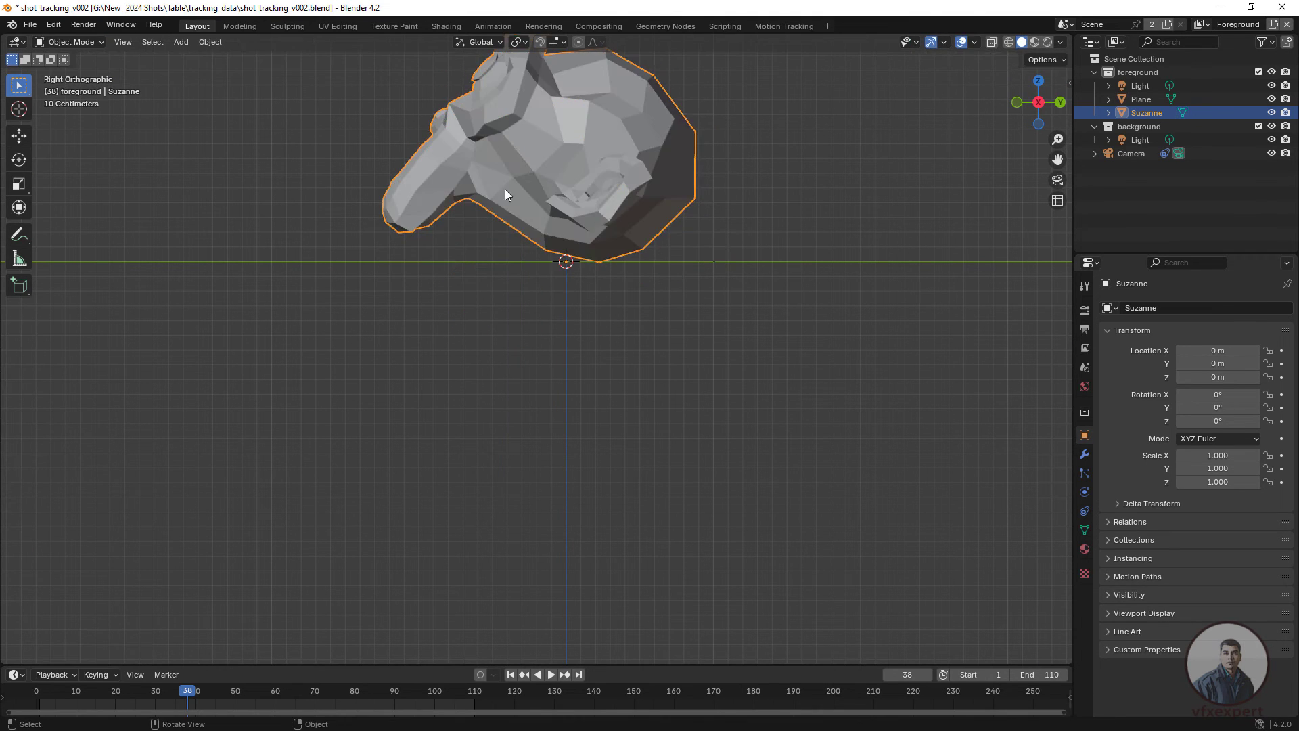
Step: Rotate Suzanne to face the opposite way with its chin on the ground line, and scale it down uniformly to under half size
{"action": "key", "text": "r"}
{"action": "left_click", "coordinate": [586, 238]}
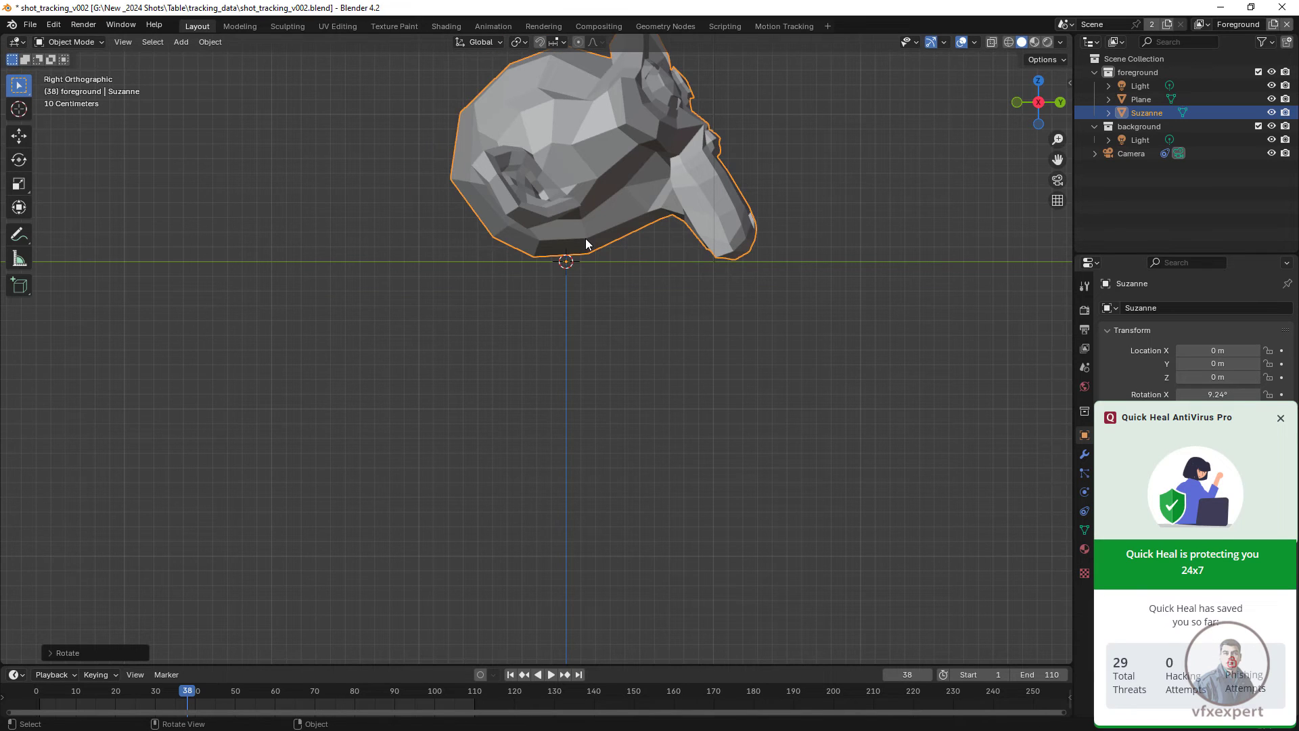
{"action": "key", "text": "s"}
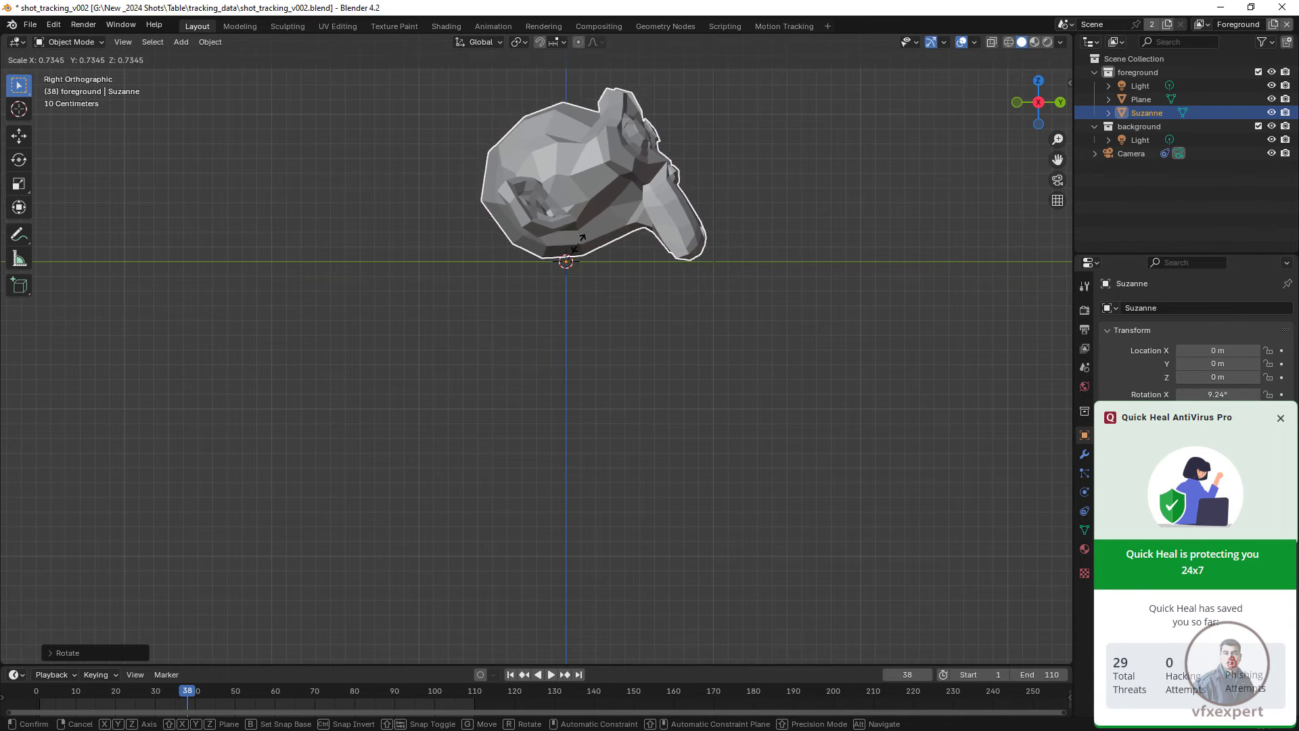
{"action": "left_click", "coordinate": [568, 253]}
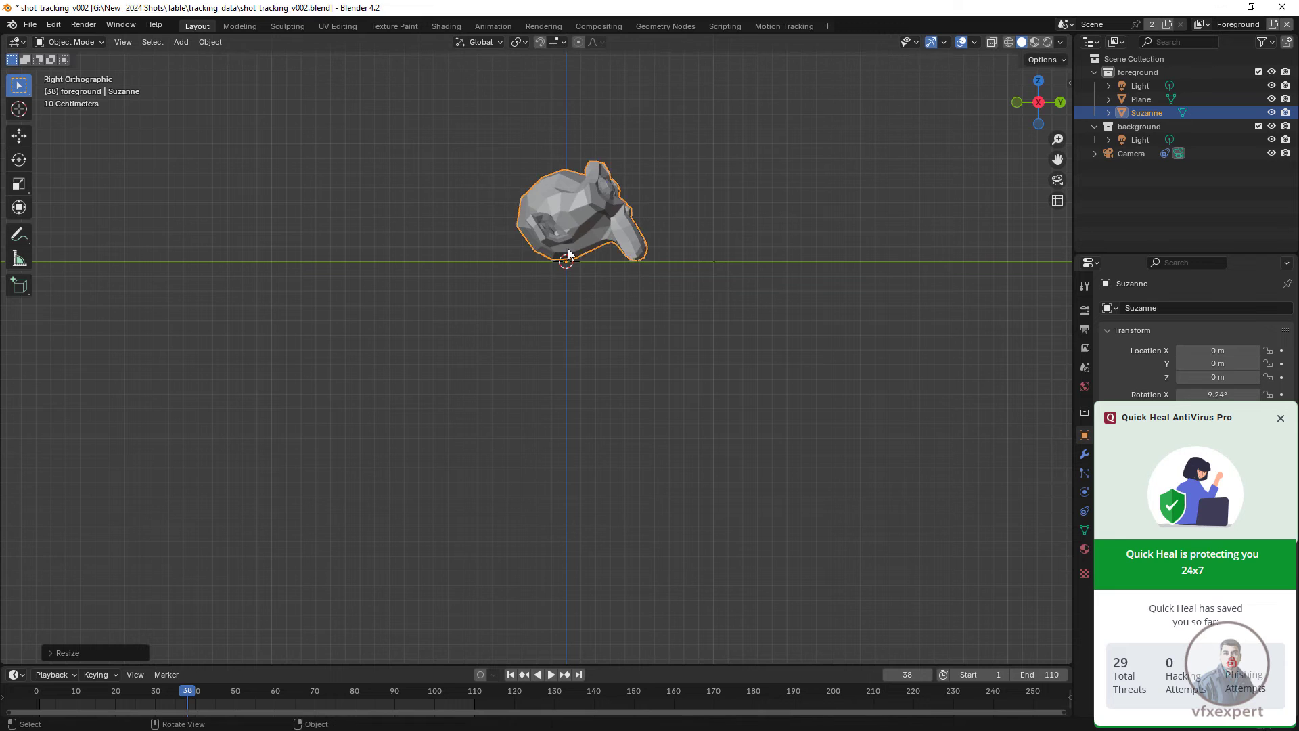
Step: Hide the Plane in the viewport and show the monkey on the tabletop footage through the camera
{"action": "left_click", "coordinate": [1058, 180]}
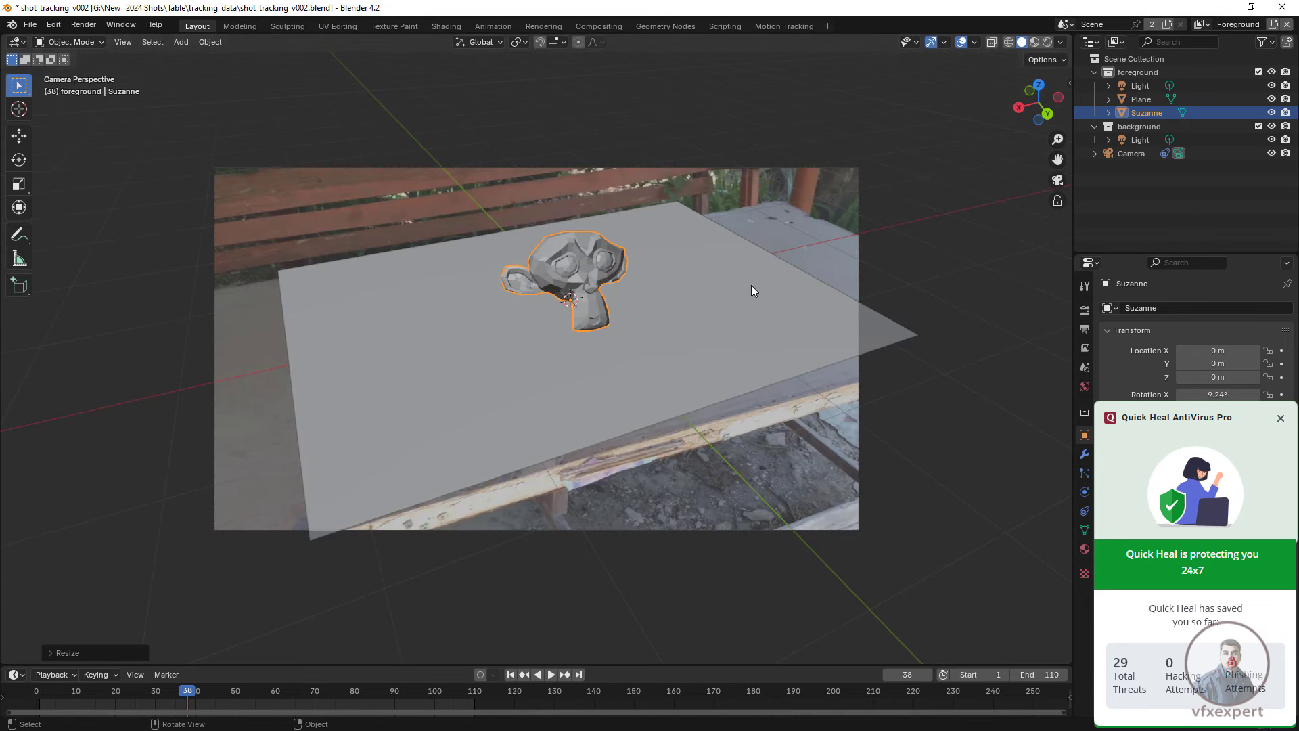
{"action": "left_click", "coordinate": [725, 357]}
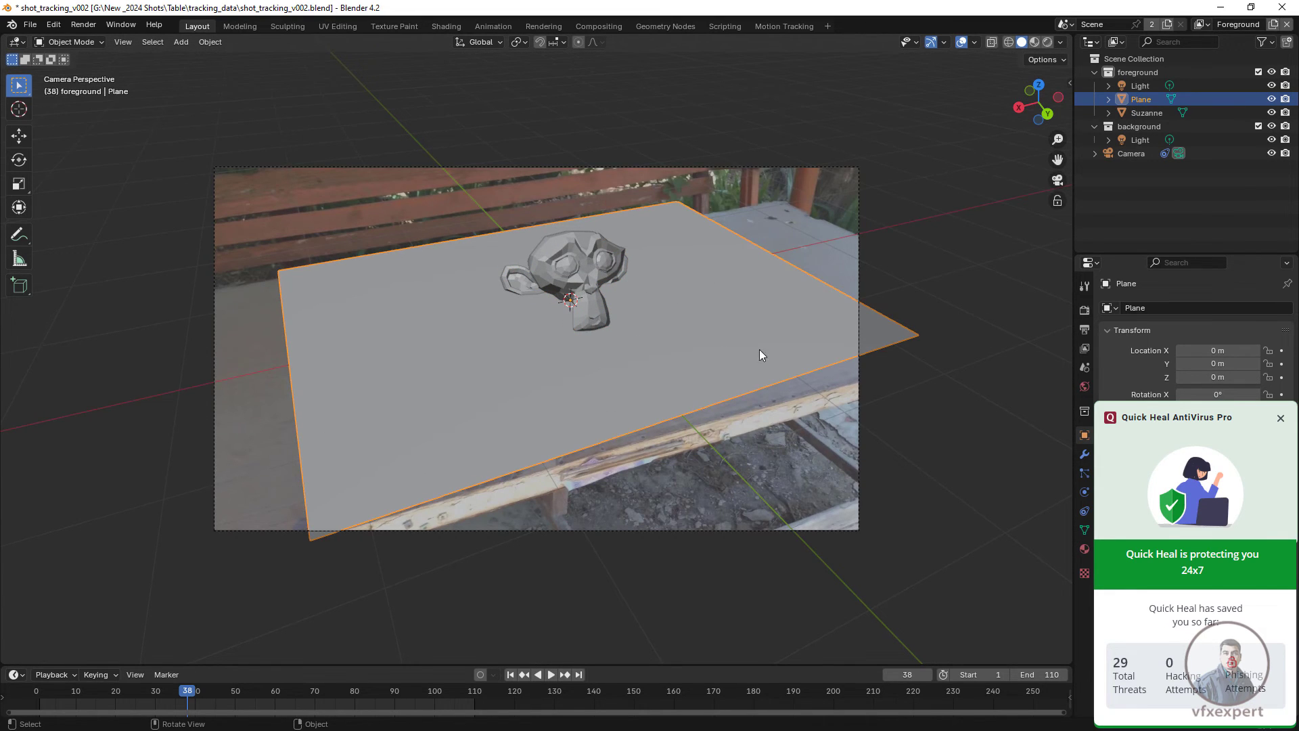
{"action": "left_click", "coordinate": [1272, 99]}
{"action": "scroll", "coordinate": [623, 301], "scroll_direction": "up", "scroll_amount": 3}
{"action": "middle_click_drag", "start_coordinate": [621, 313], "coordinate": [801, 291]}
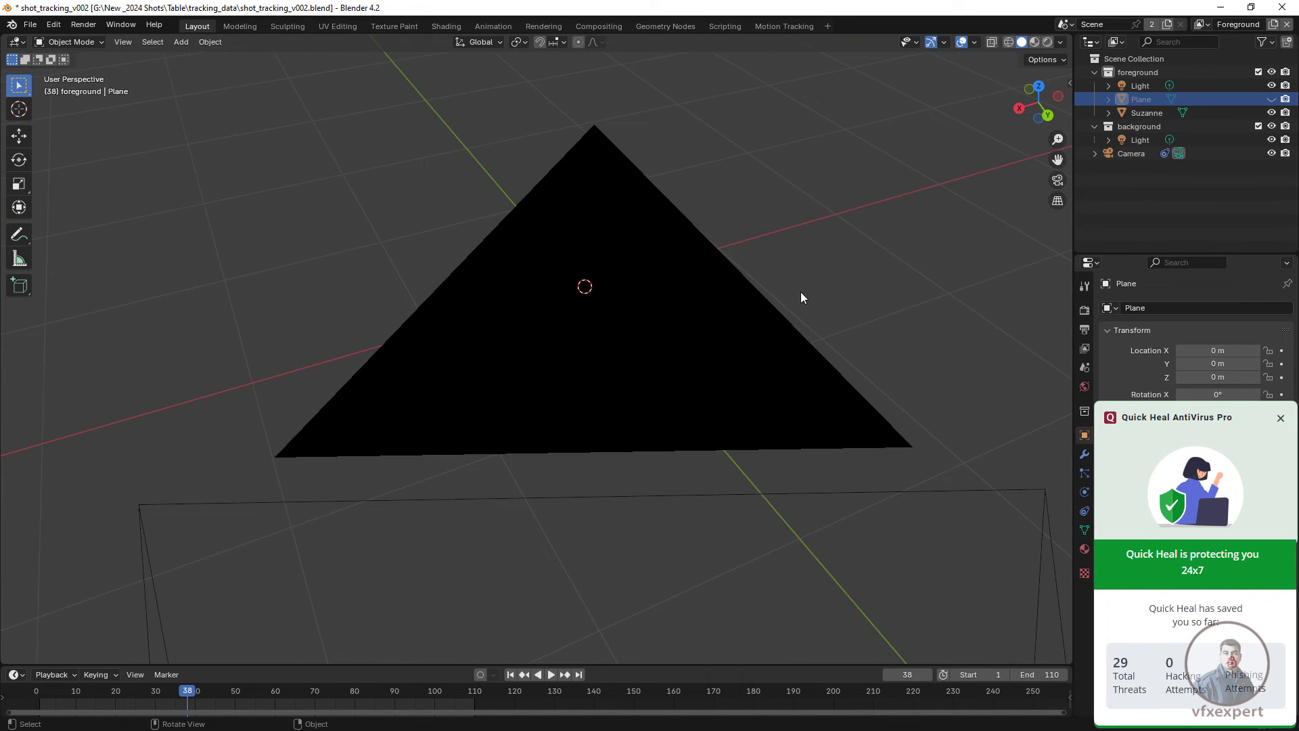
{"action": "left_click", "coordinate": [1058, 180]}
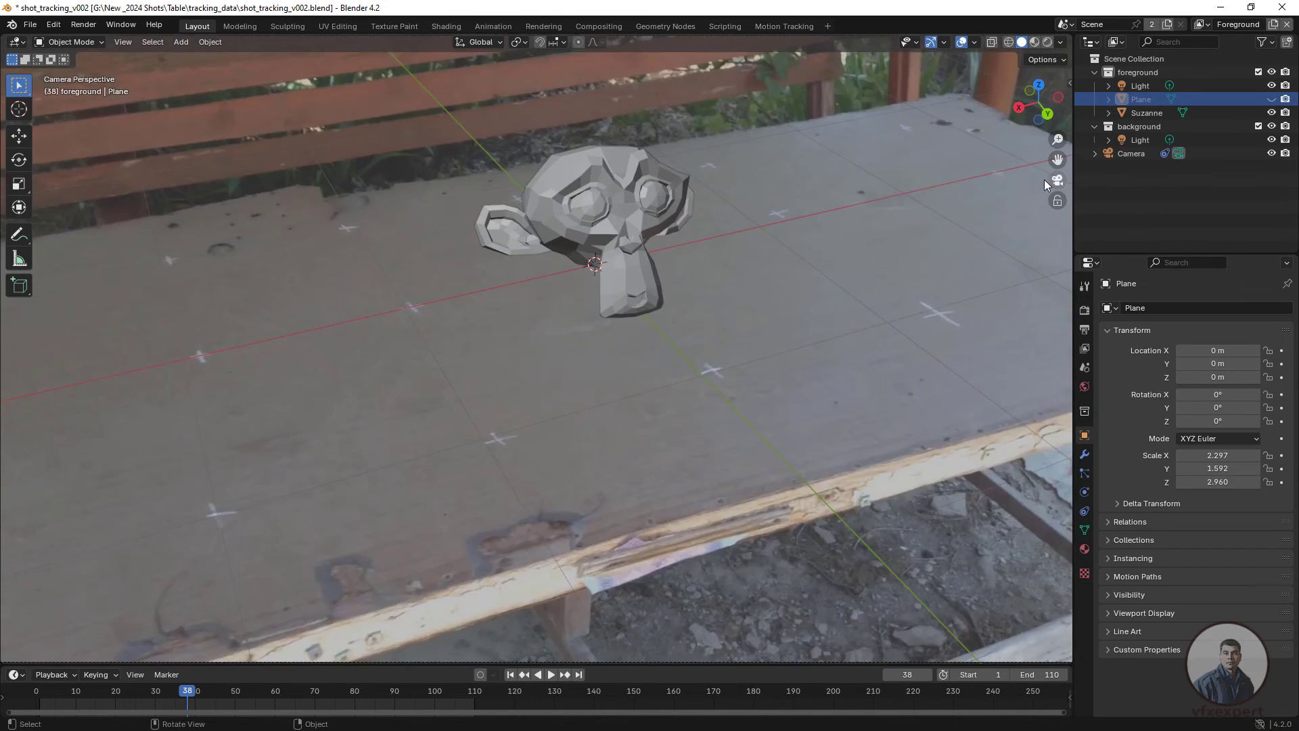
Step: Play the shot from the first frame to check how the monkey sticks to the tabletop
{"action": "left_click", "coordinate": [511, 674]}
{"action": "left_click", "coordinate": [551, 674]}
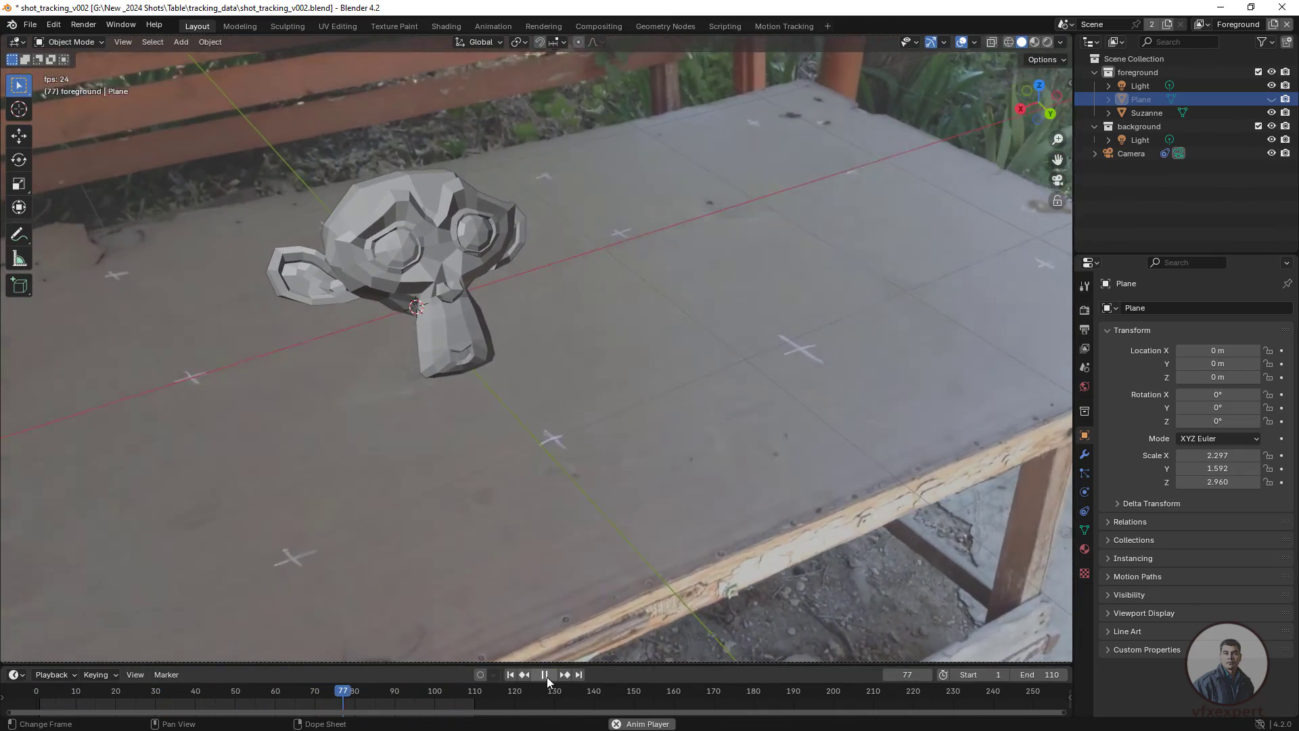
{"action": "left_click", "coordinate": [544, 674]}
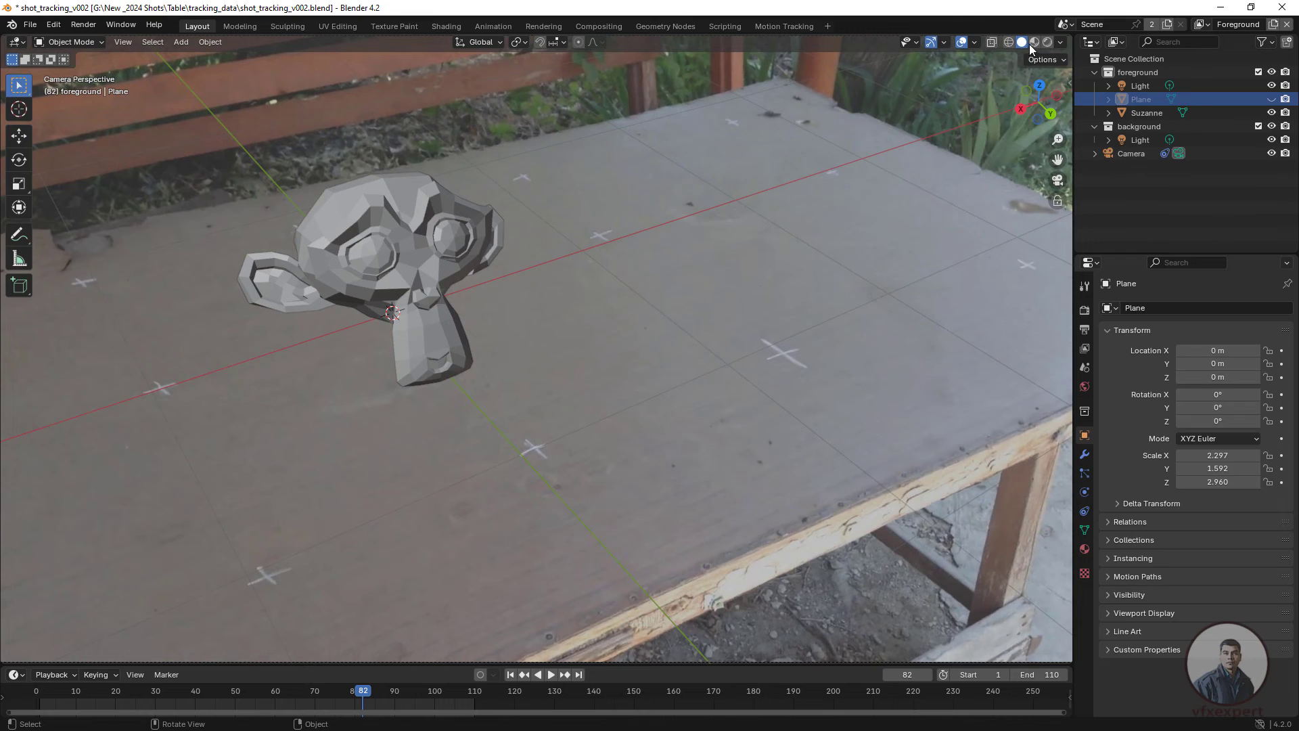
Step: Turn off the X and Y axes and 3D Cursor overlays, and replay the shot from frame 1 with the cleaner view
{"action": "left_click", "coordinate": [974, 41]}
{"action": "left_click_drag", "start_coordinate": [1017, 107], "coordinate": [1037, 108]}
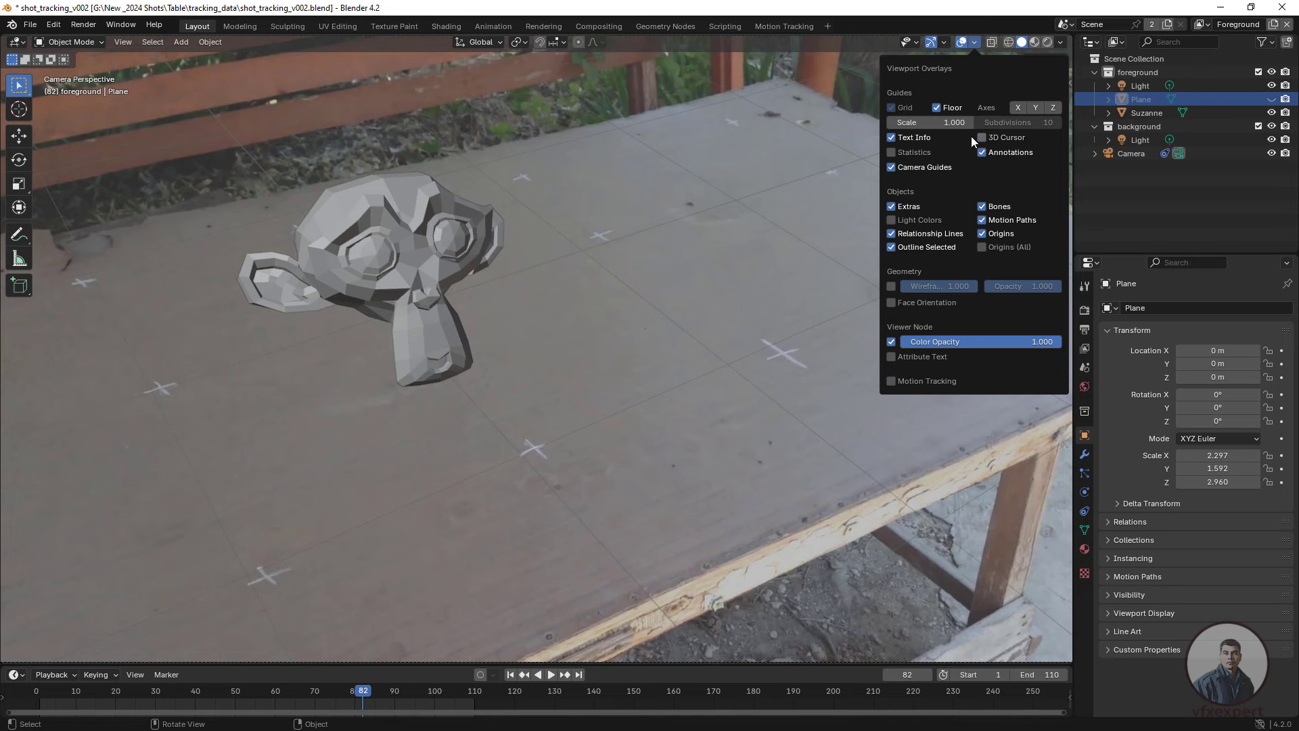
{"action": "left_click", "coordinate": [510, 674]}
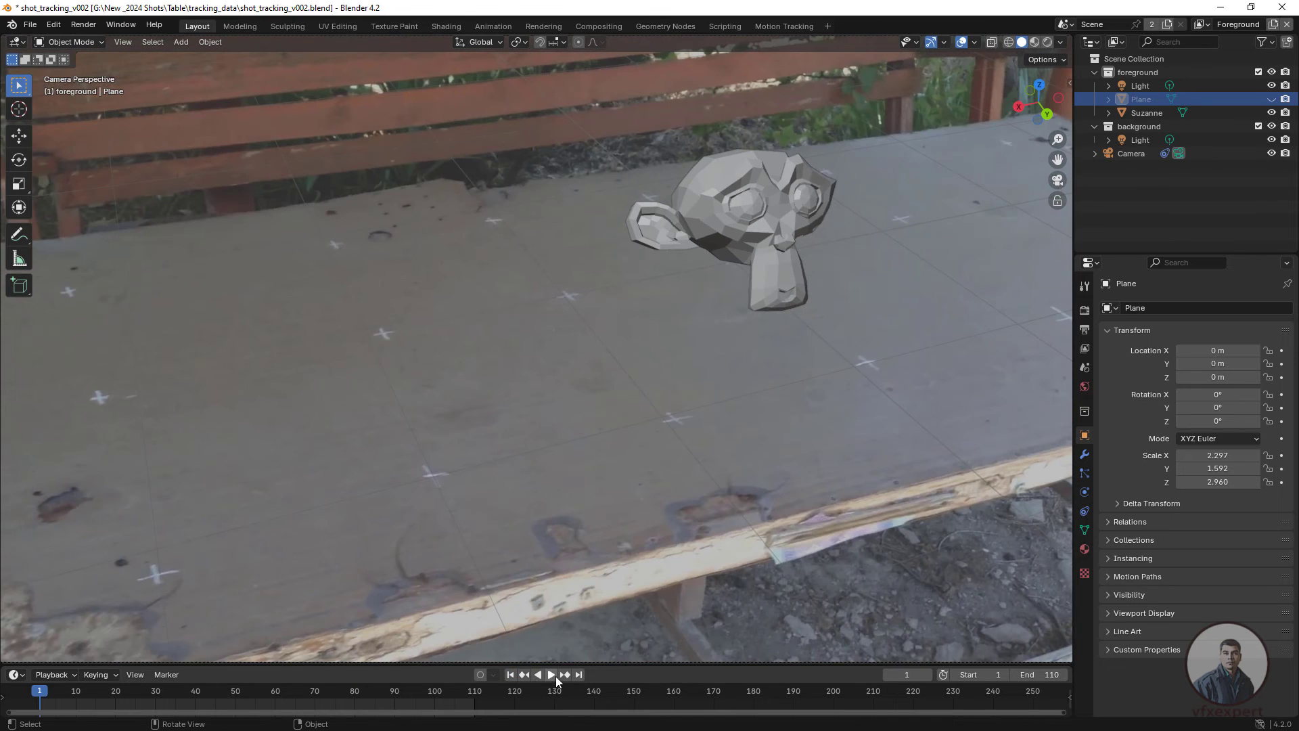
{"action": "left_click", "coordinate": [550, 674]}
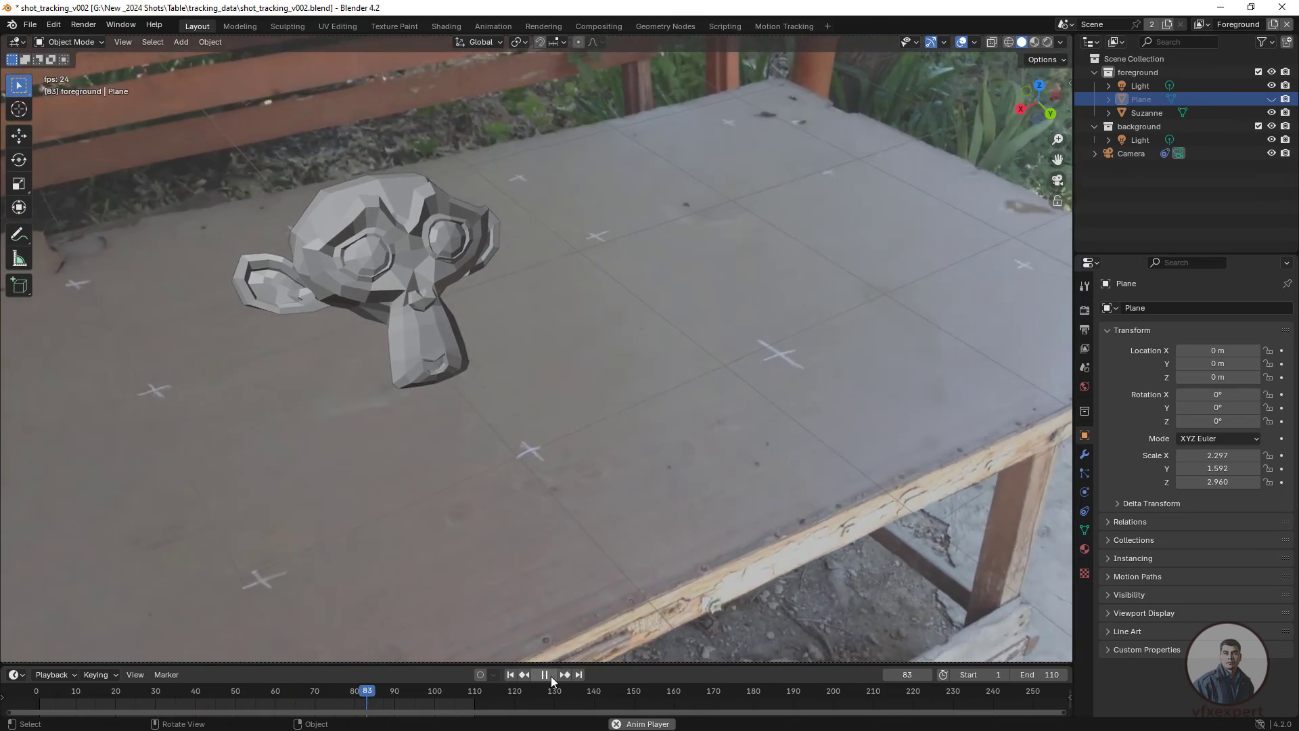
{"action": "left_click", "coordinate": [545, 676]}
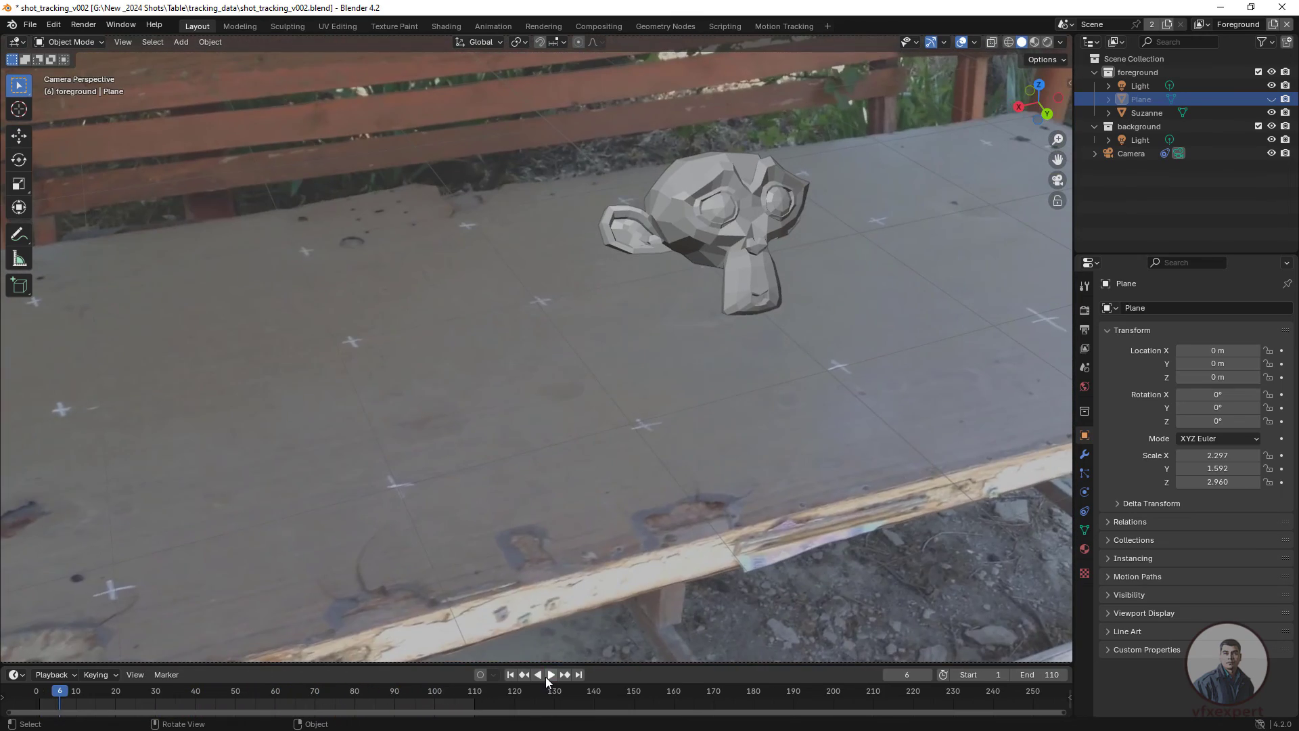
{"action": "left_click", "coordinate": [510, 674]}
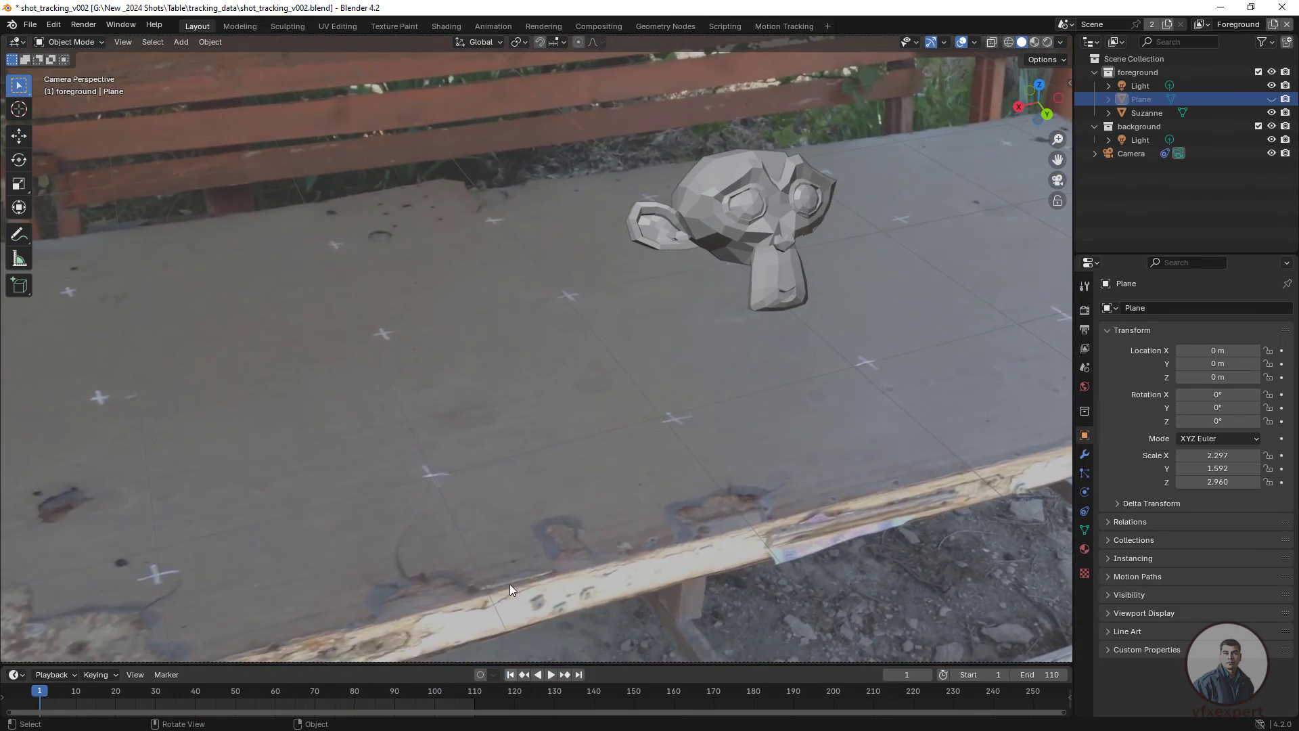
Step: Save the project as a new version named shot_tracking_v003 in the tracking_data folder
{"action": "left_click", "coordinate": [30, 25]}
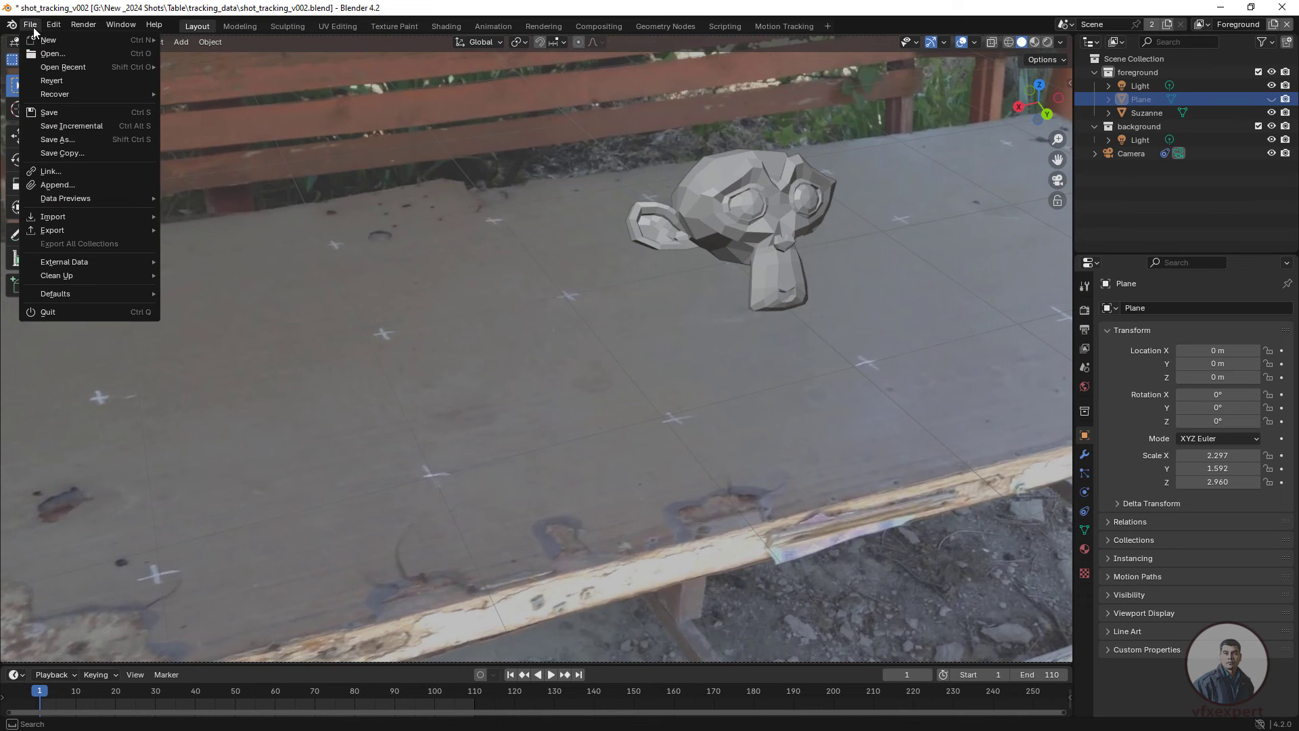
{"action": "left_click", "coordinate": [57, 139]}
{"action": "left_click", "coordinate": [522, 236]}
{"action": "left_click", "coordinate": [555, 562]}
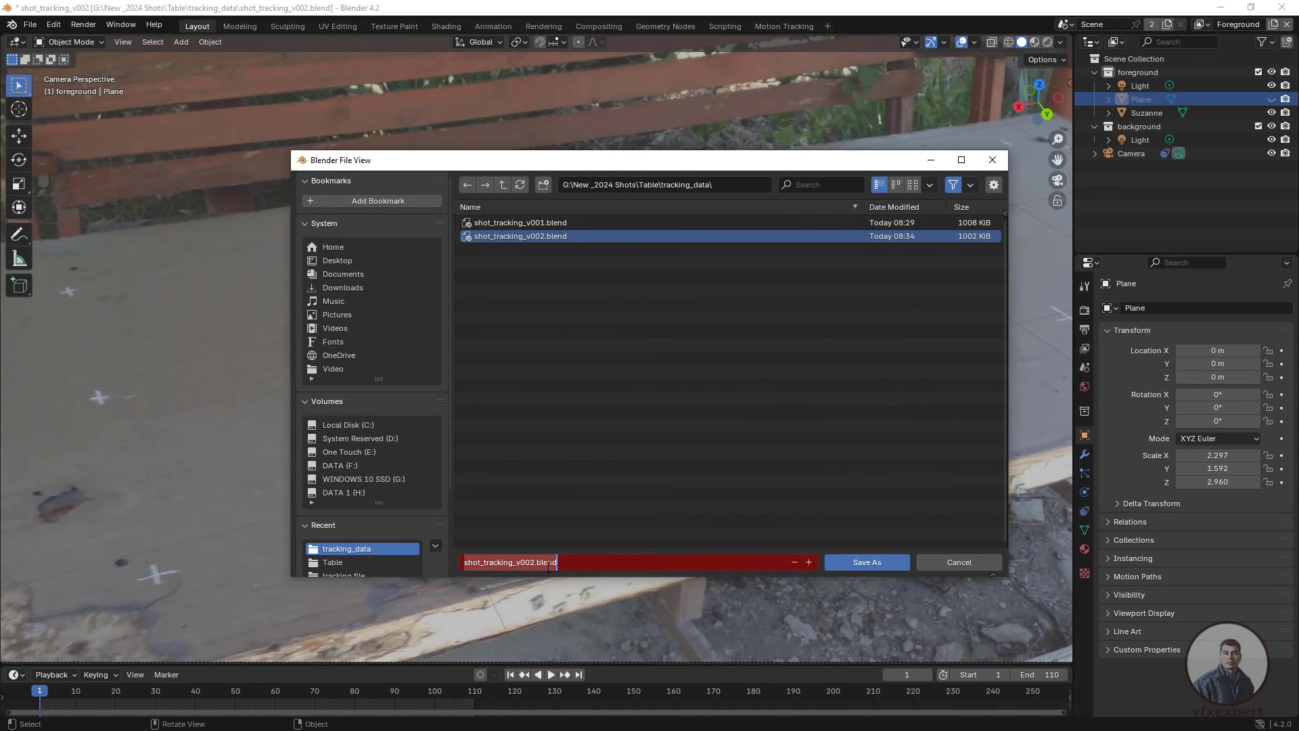
{"action": "left_click_drag", "start_coordinate": [568, 559], "coordinate": [536, 562]}
{"action": "type", "text": "3"}
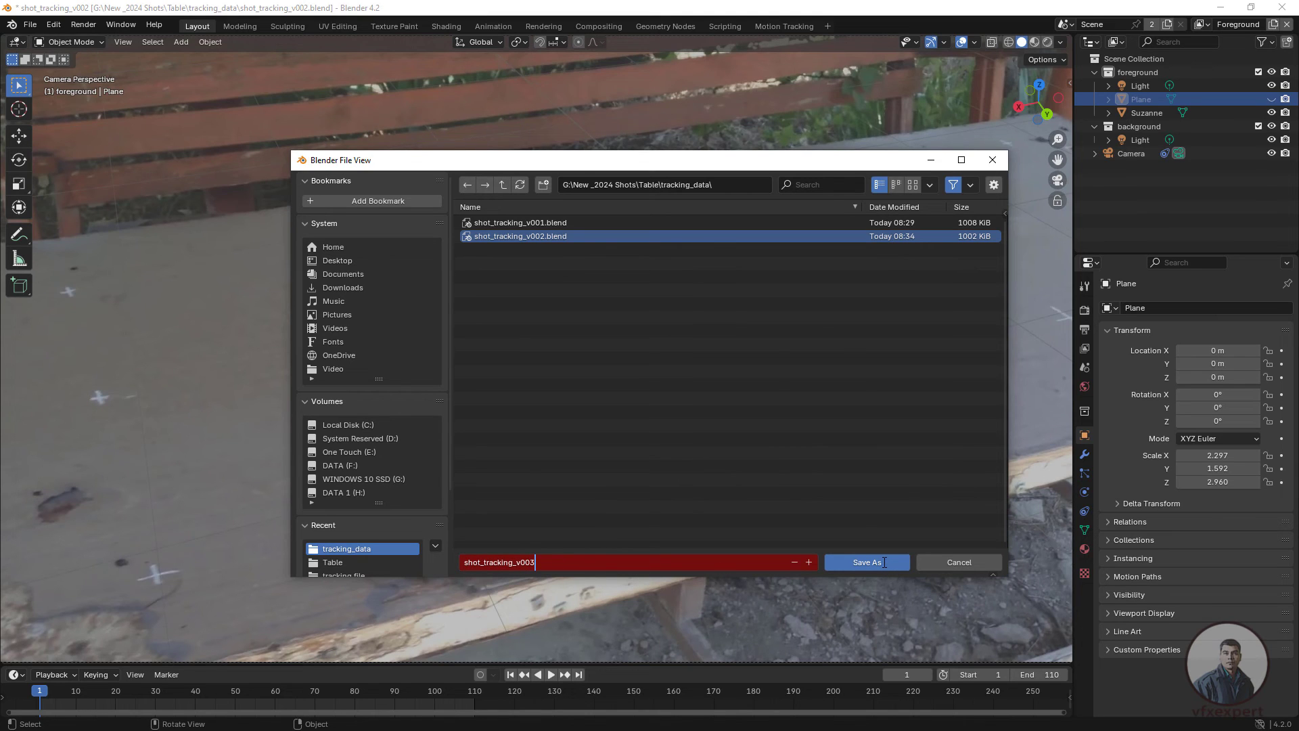
{"action": "left_click", "coordinate": [884, 562]}
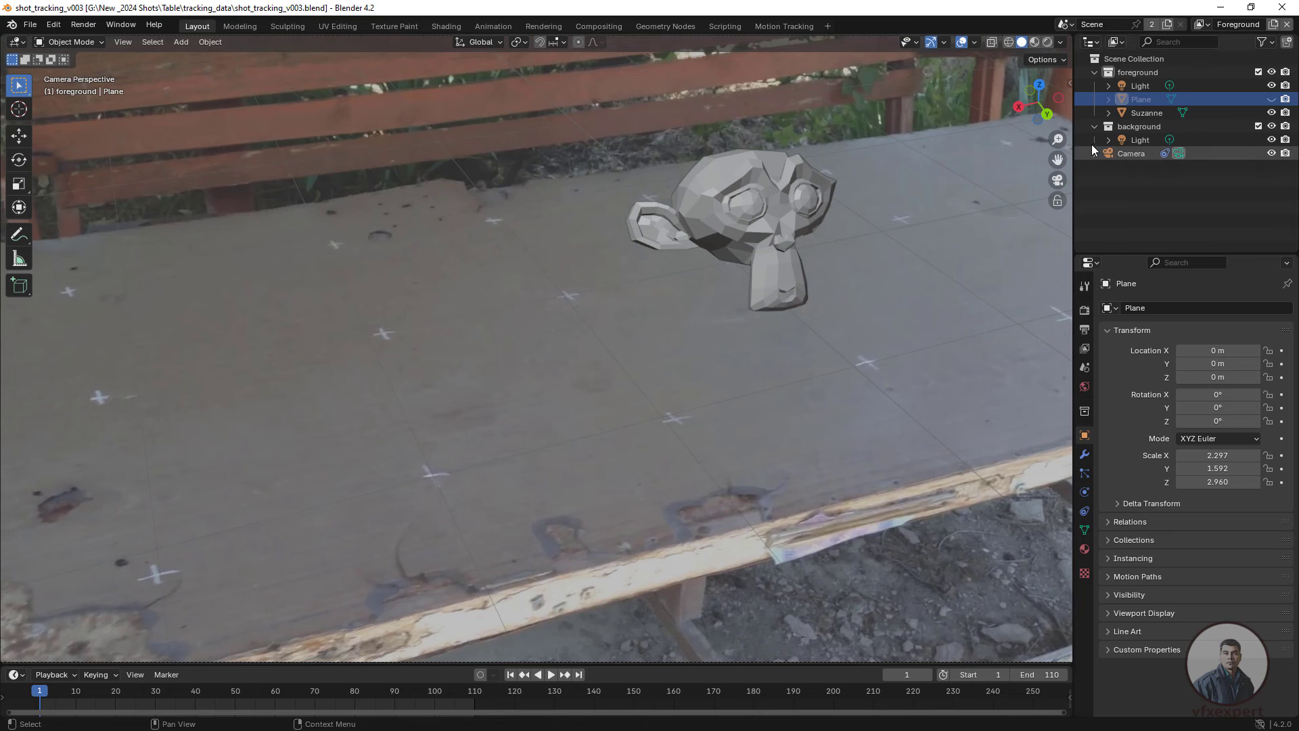
Step: Unhide the Plane in the viewport and set the render engine to Cycles with GPU Compute as the device
{"action": "left_click", "coordinate": [1140, 101]}
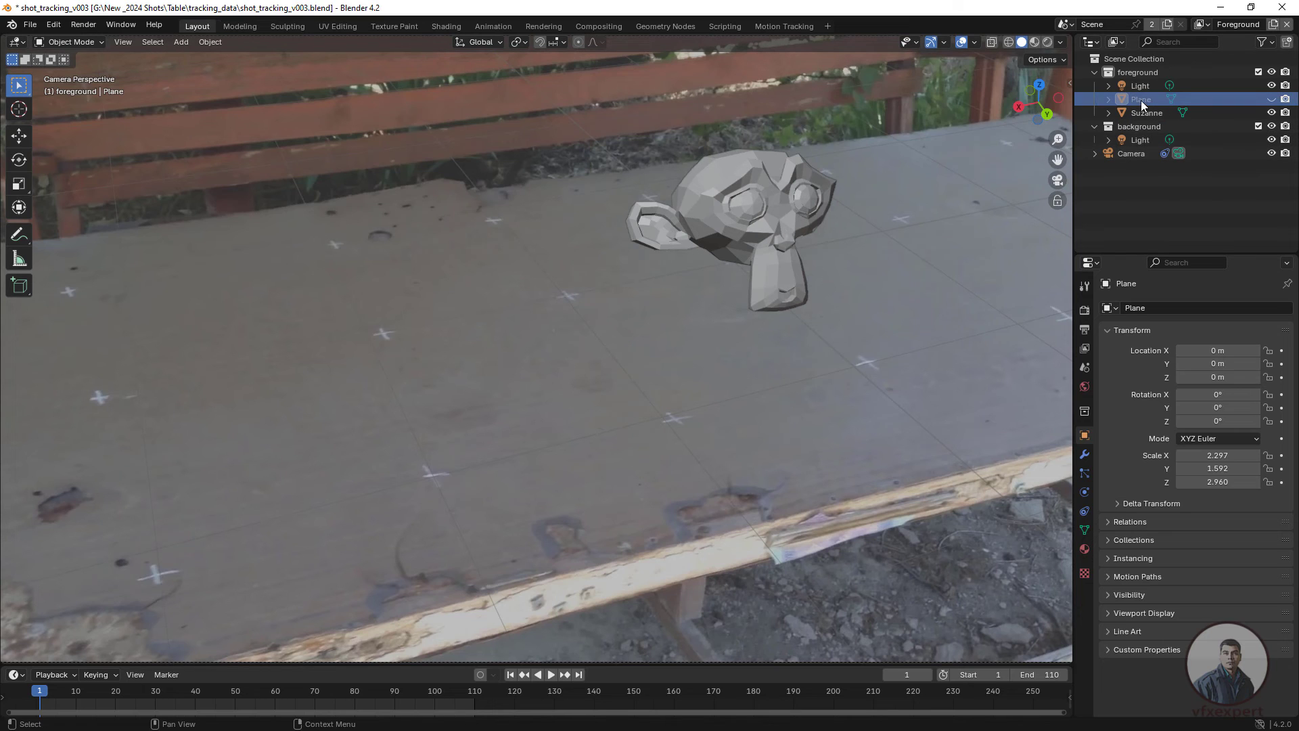
{"action": "left_click", "coordinate": [1271, 98]}
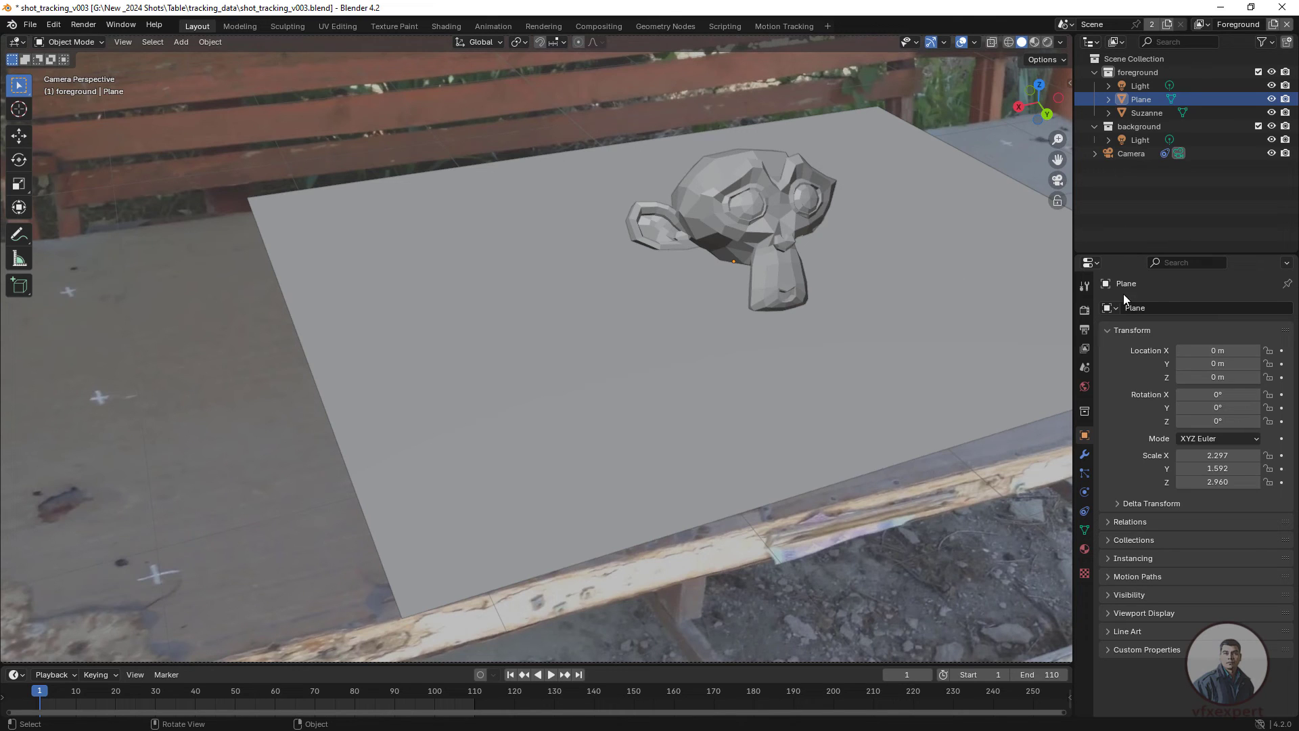
{"action": "left_click", "coordinate": [1084, 311]}
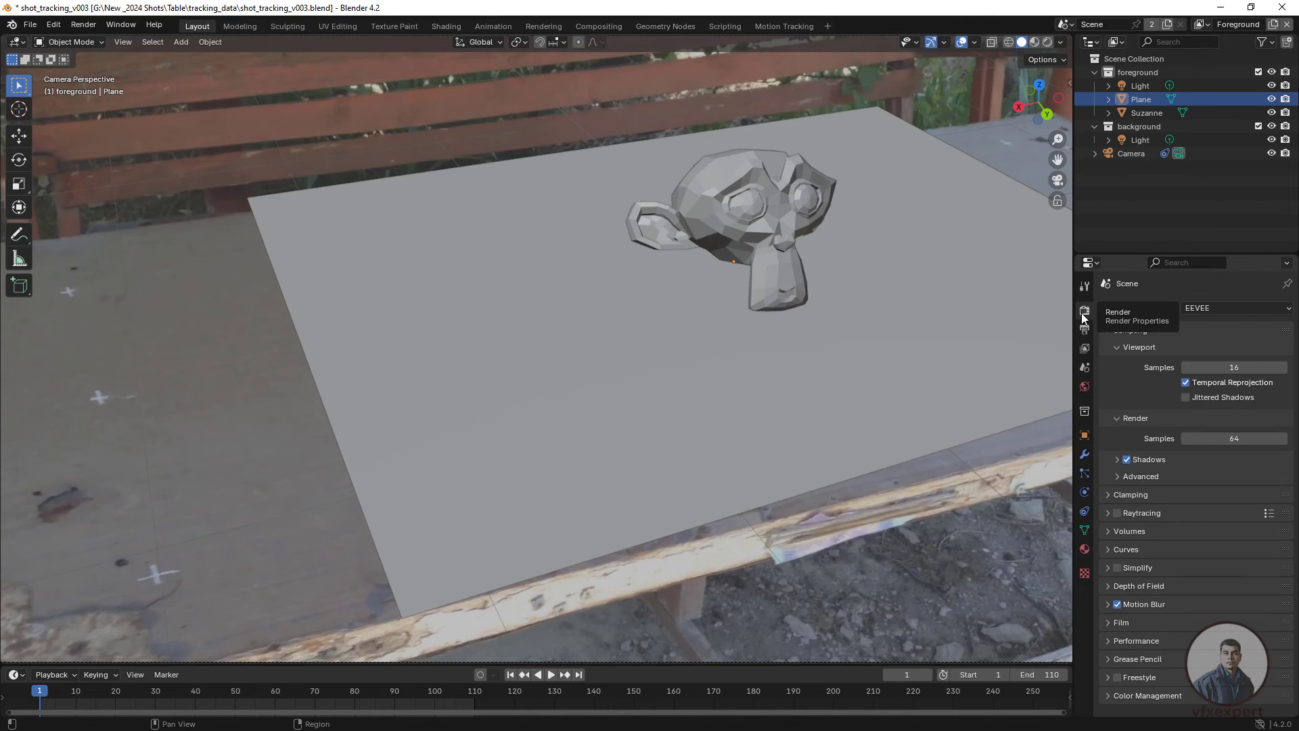
{"action": "left_click", "coordinate": [1207, 307]}
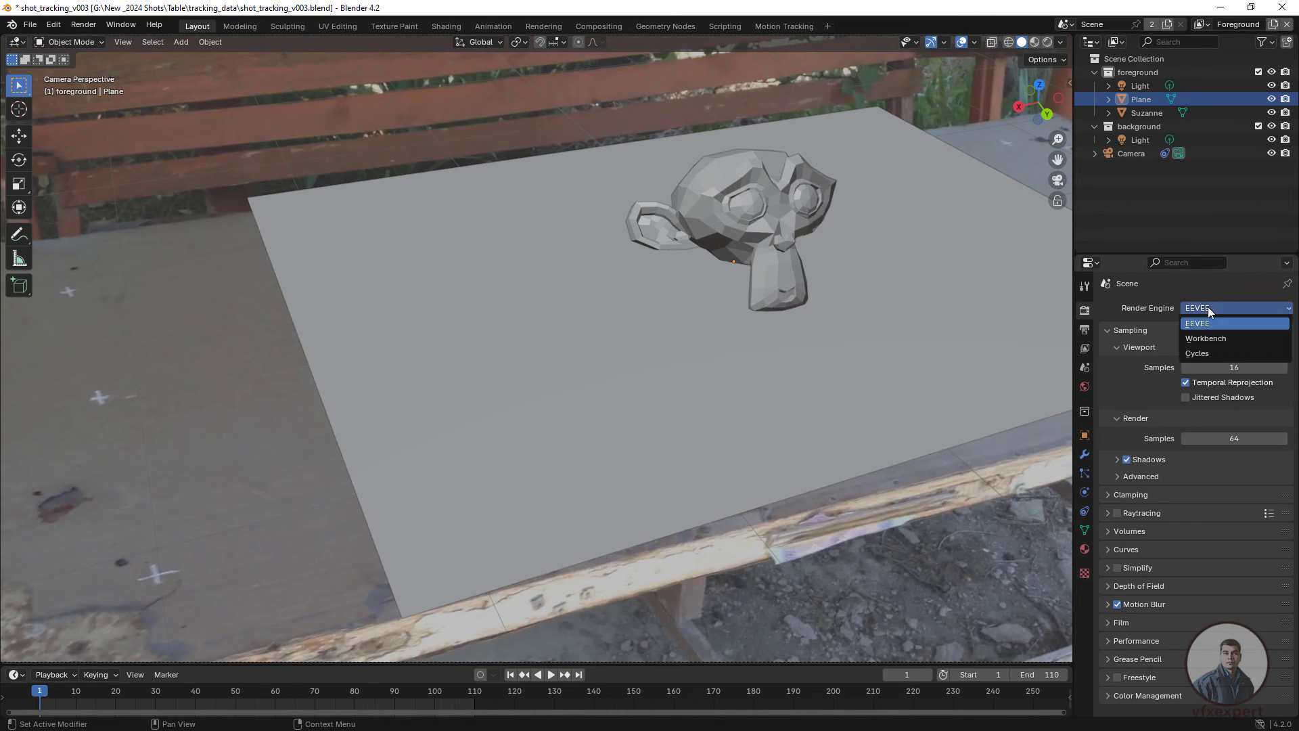
{"action": "left_click", "coordinate": [1202, 358]}
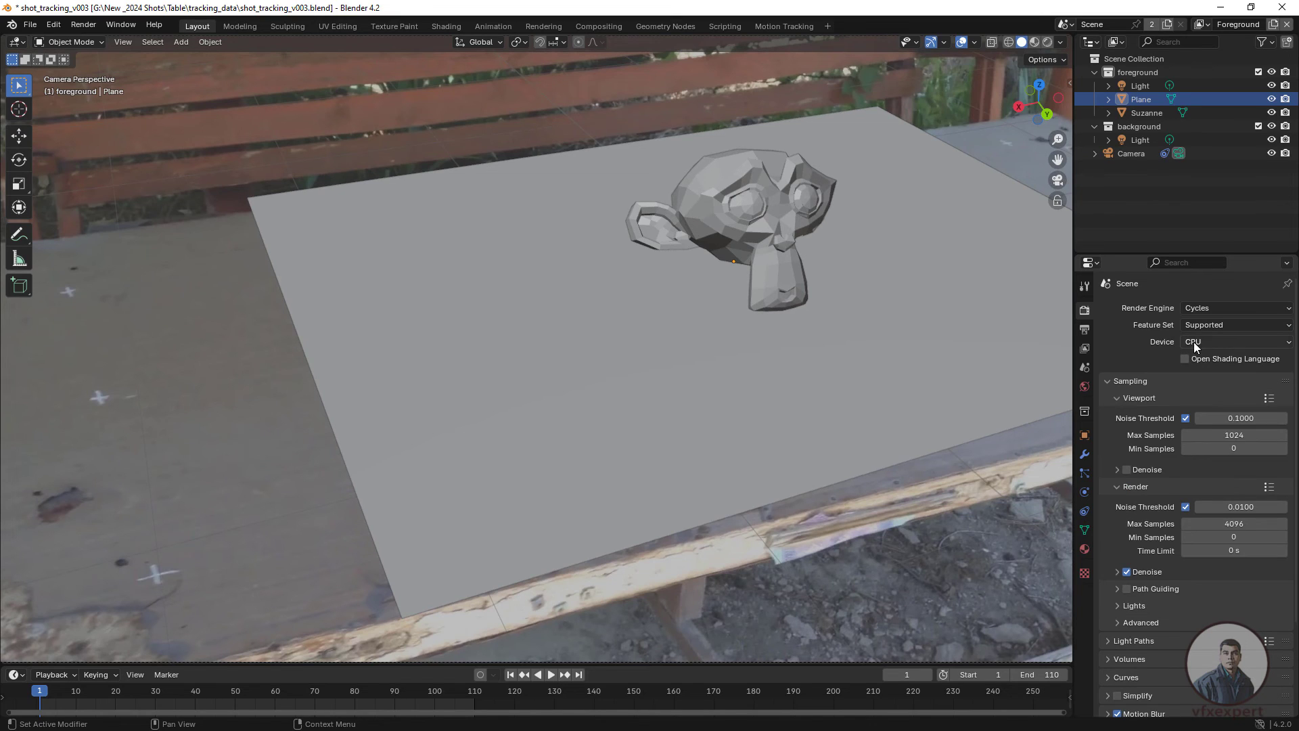
{"action": "left_click", "coordinate": [1190, 342]}
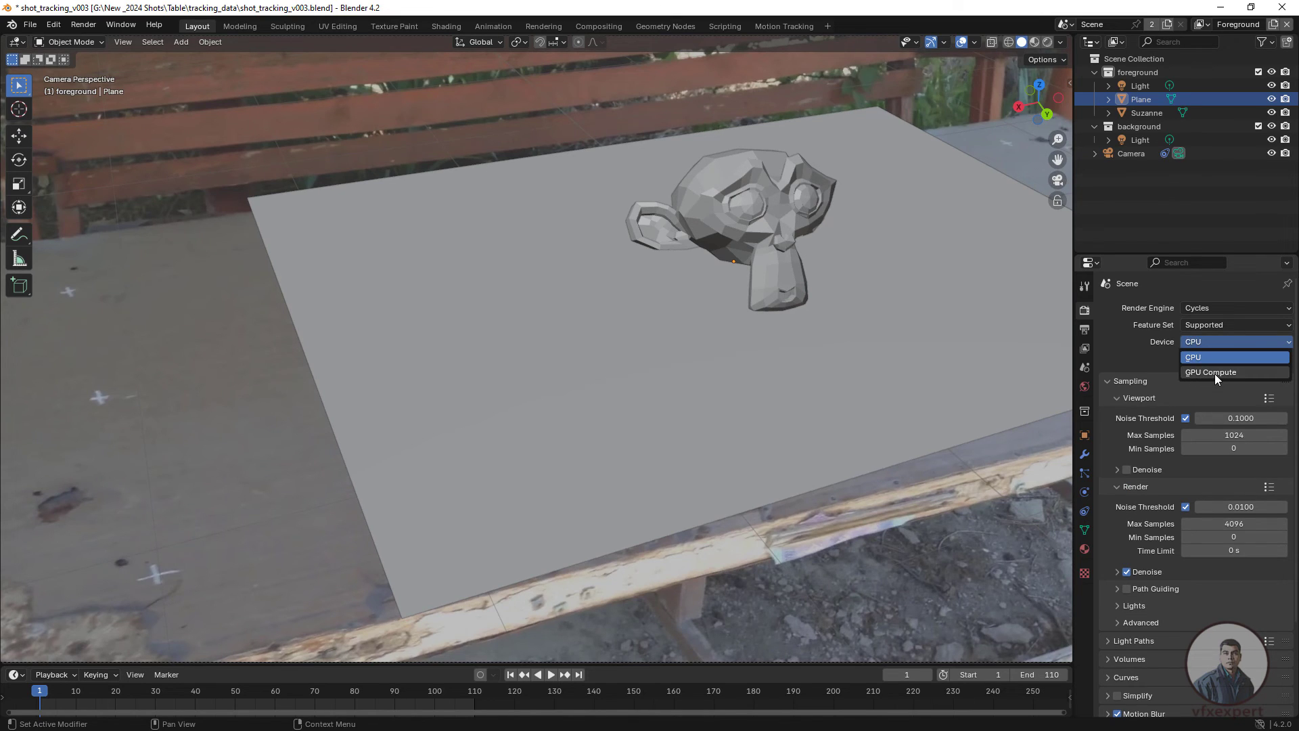
{"action": "left_click", "coordinate": [1212, 375]}
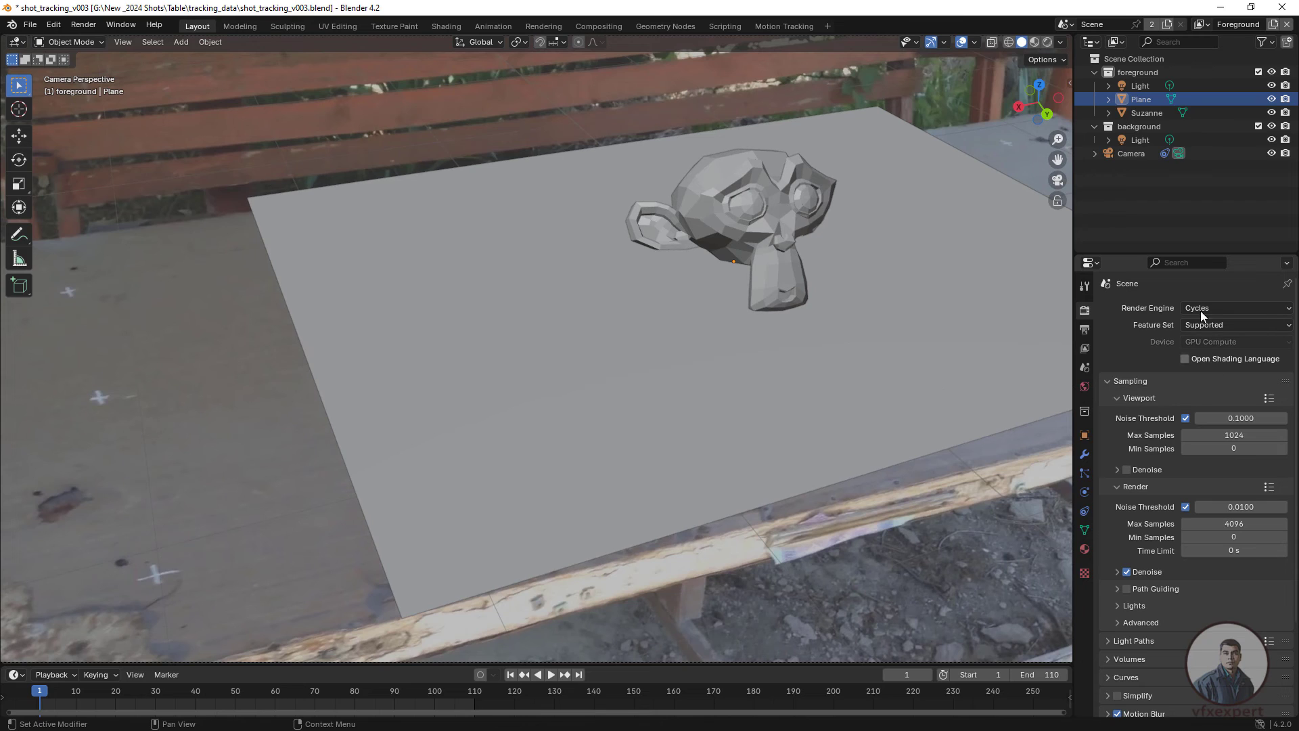
Step: Enable Shadow Catcher in the Plane's visibility settings
{"action": "left_click", "coordinate": [957, 240]}
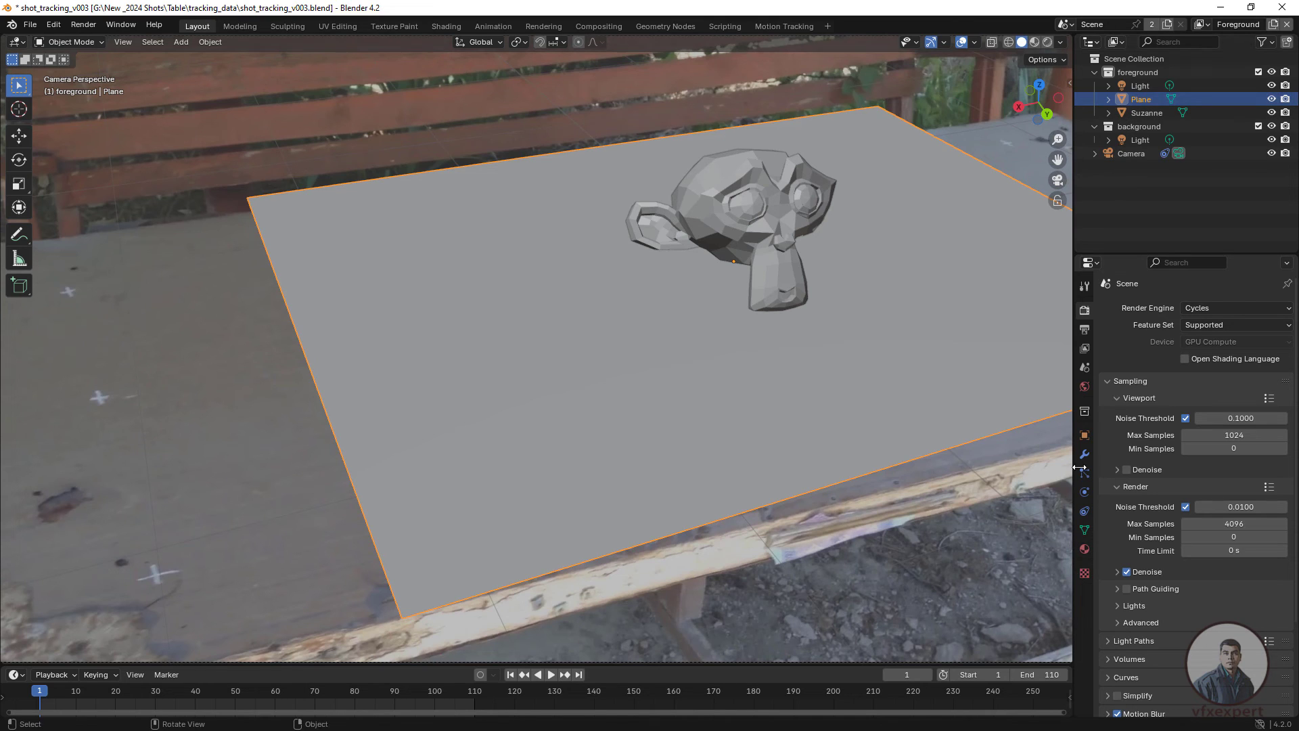
{"action": "left_click", "coordinate": [1084, 436]}
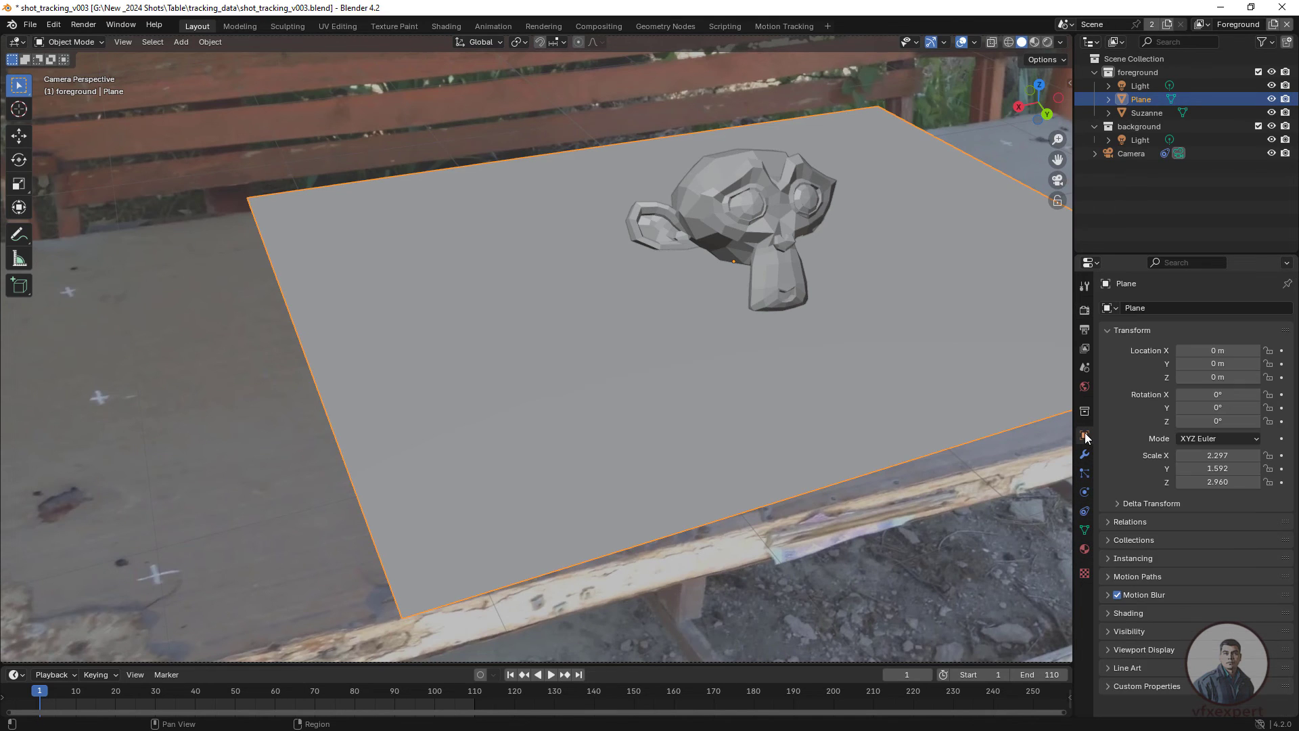
{"action": "left_click", "coordinate": [1107, 631]}
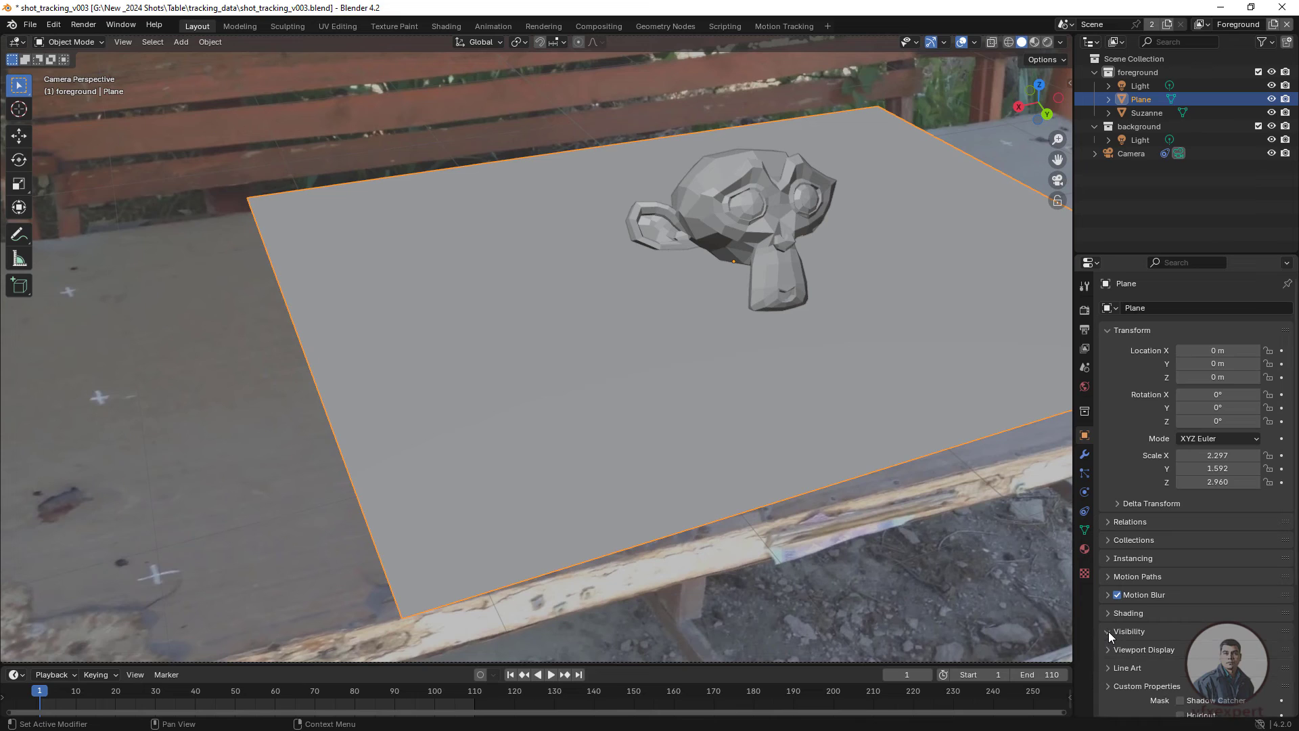
{"action": "scroll", "coordinate": [1171, 619], "scroll_direction": "down", "scroll_amount": 5}
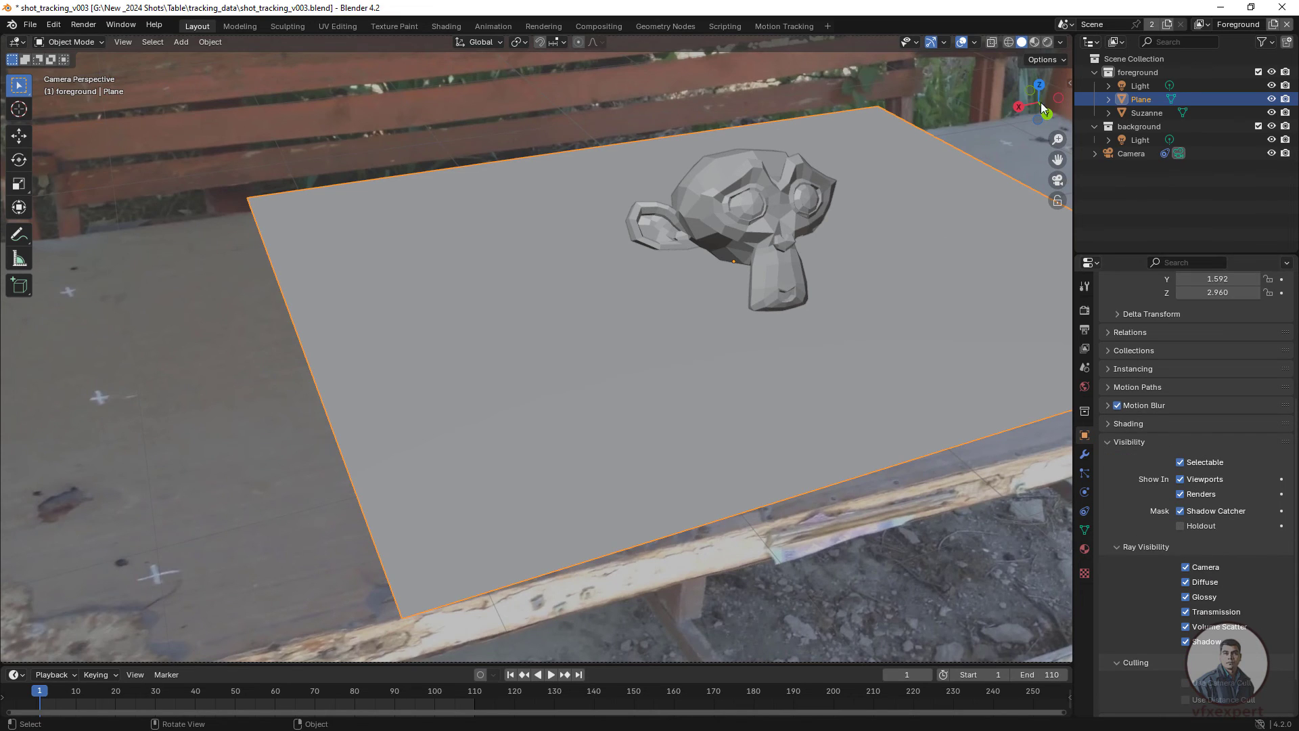
Step: Switch the viewport to Rendered shading and enable Transparent in the Film render settings
{"action": "left_click", "coordinate": [1047, 42]}
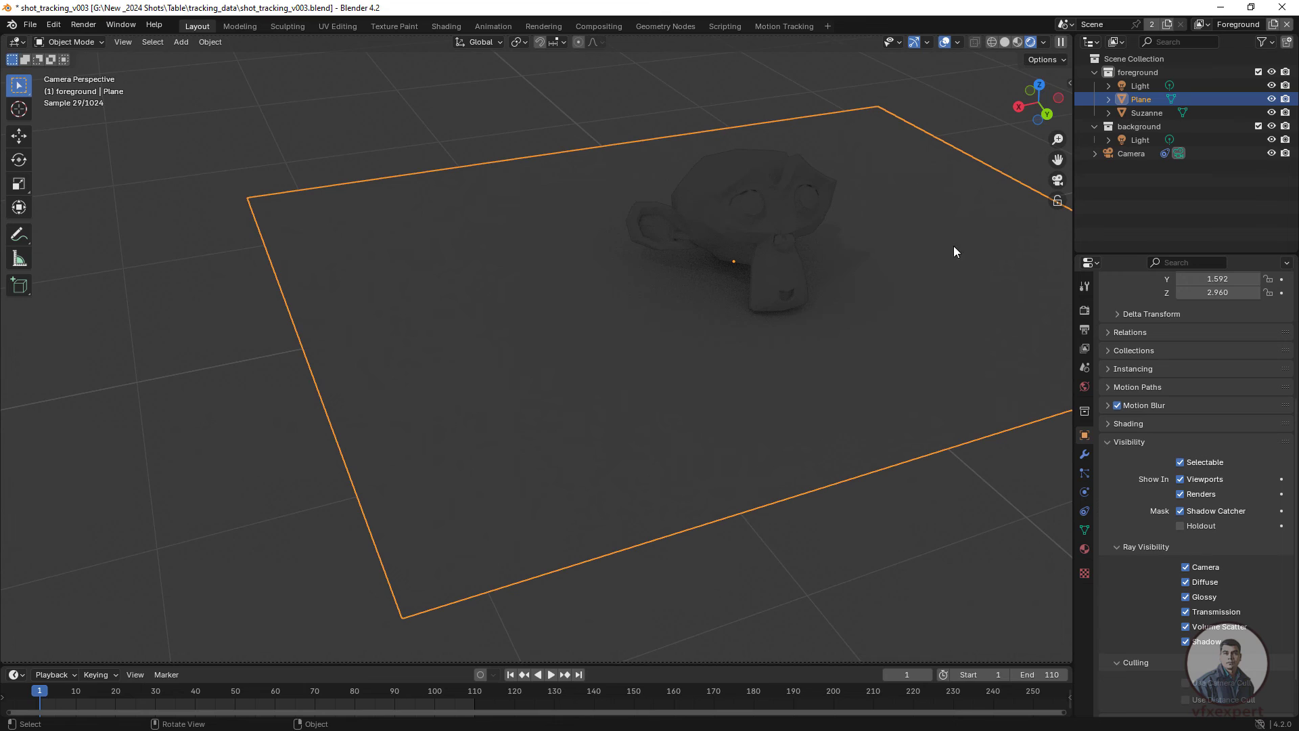
{"action": "left_click", "coordinate": [1083, 330]}
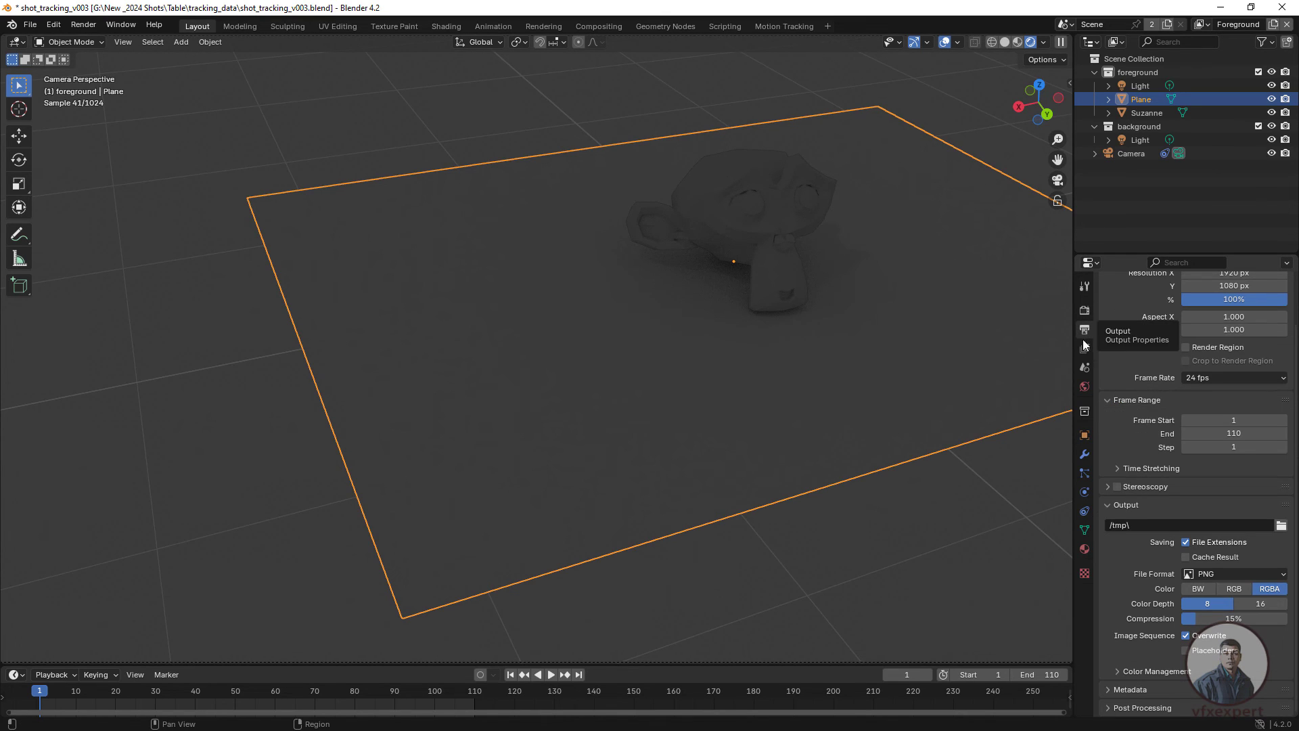
{"action": "left_click", "coordinate": [1107, 504]}
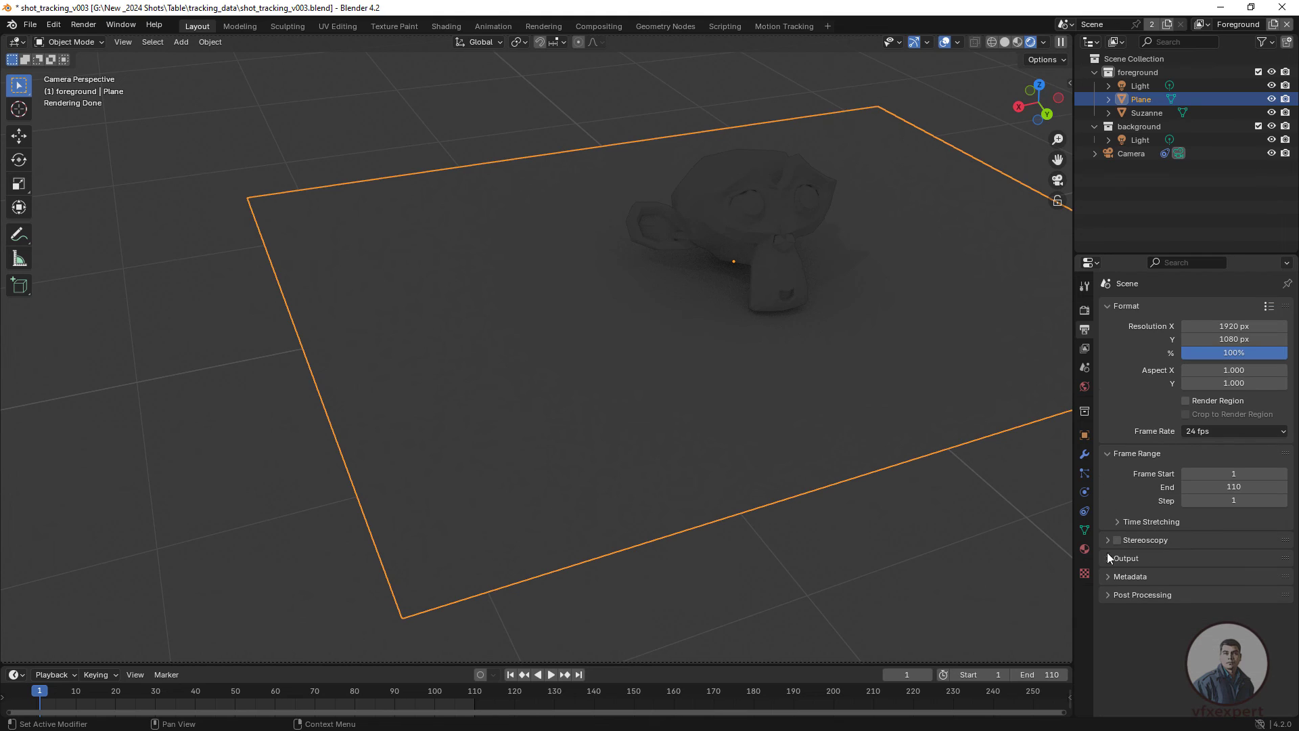
{"action": "left_click", "coordinate": [1083, 310]}
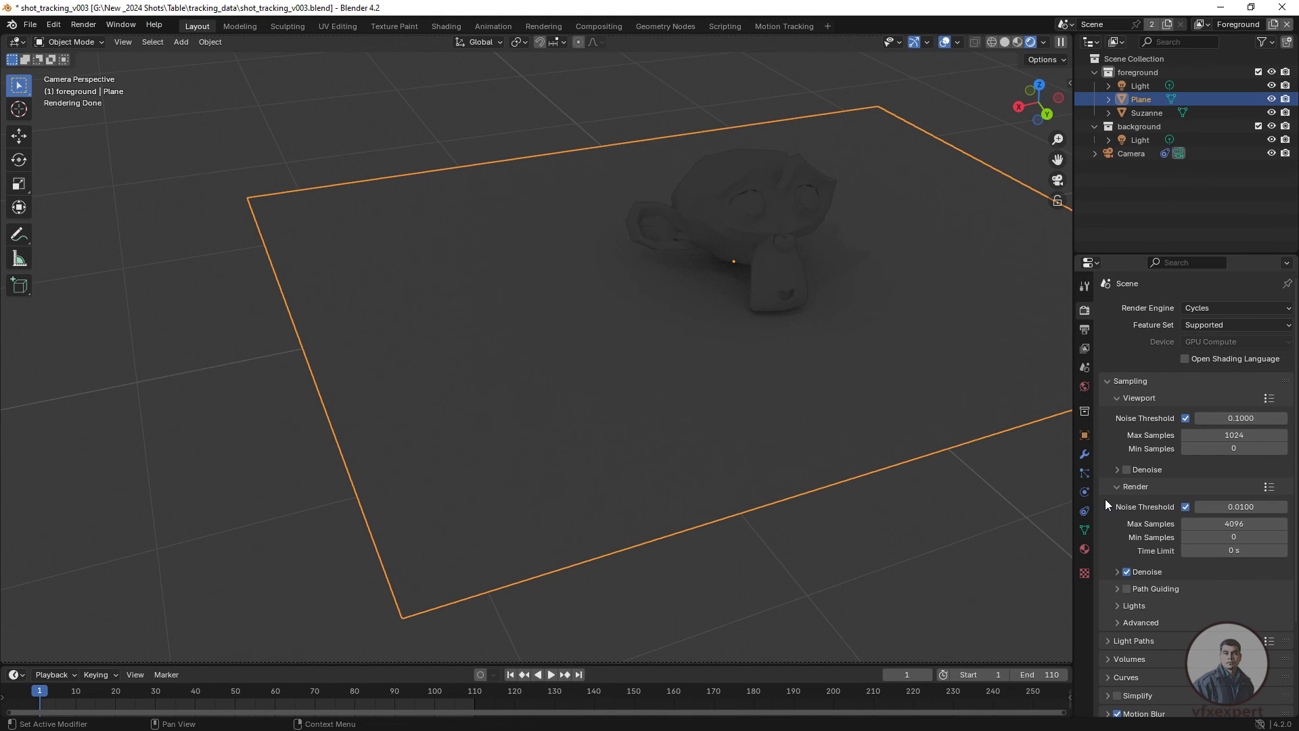
{"action": "scroll", "coordinate": [1105, 500], "scroll_direction": "down", "scroll_amount": 4}
{"action": "left_click", "coordinate": [1110, 616]}
{"action": "scroll", "coordinate": [1122, 647], "scroll_direction": "down", "scroll_amount": 5}
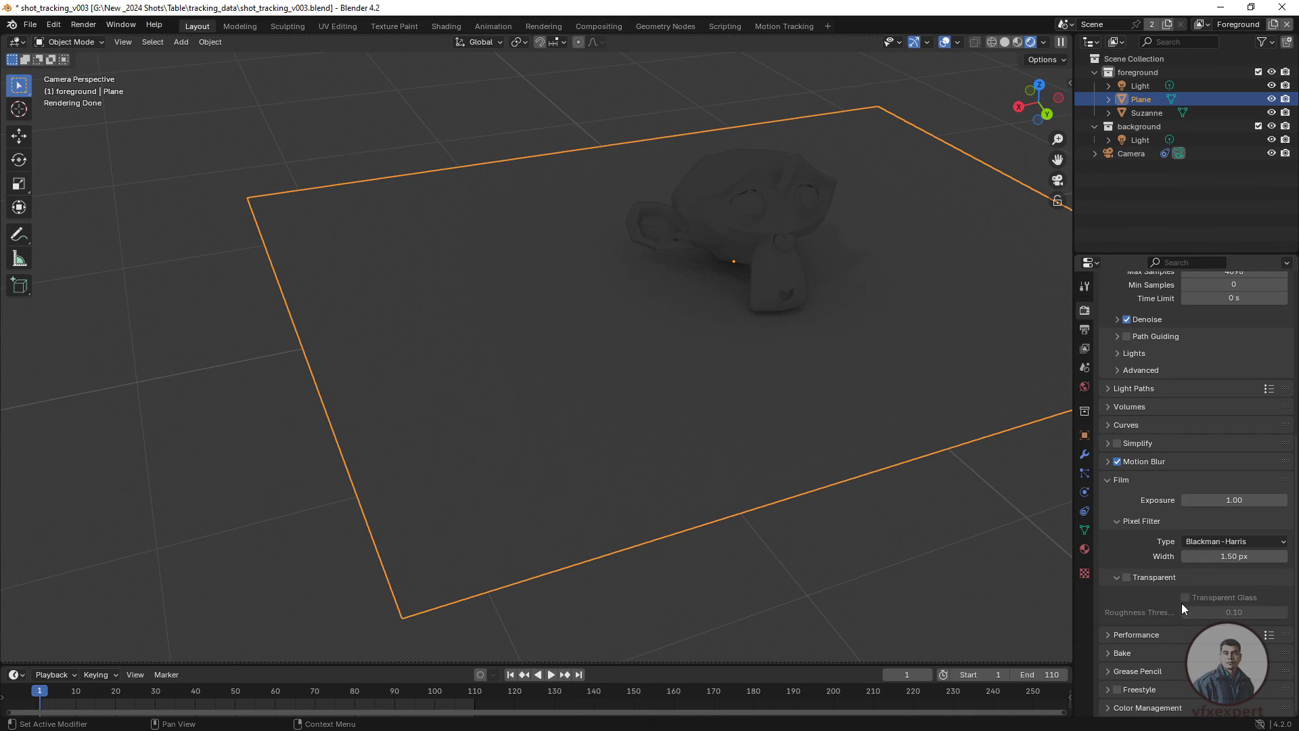
{"action": "left_click", "coordinate": [1127, 579]}
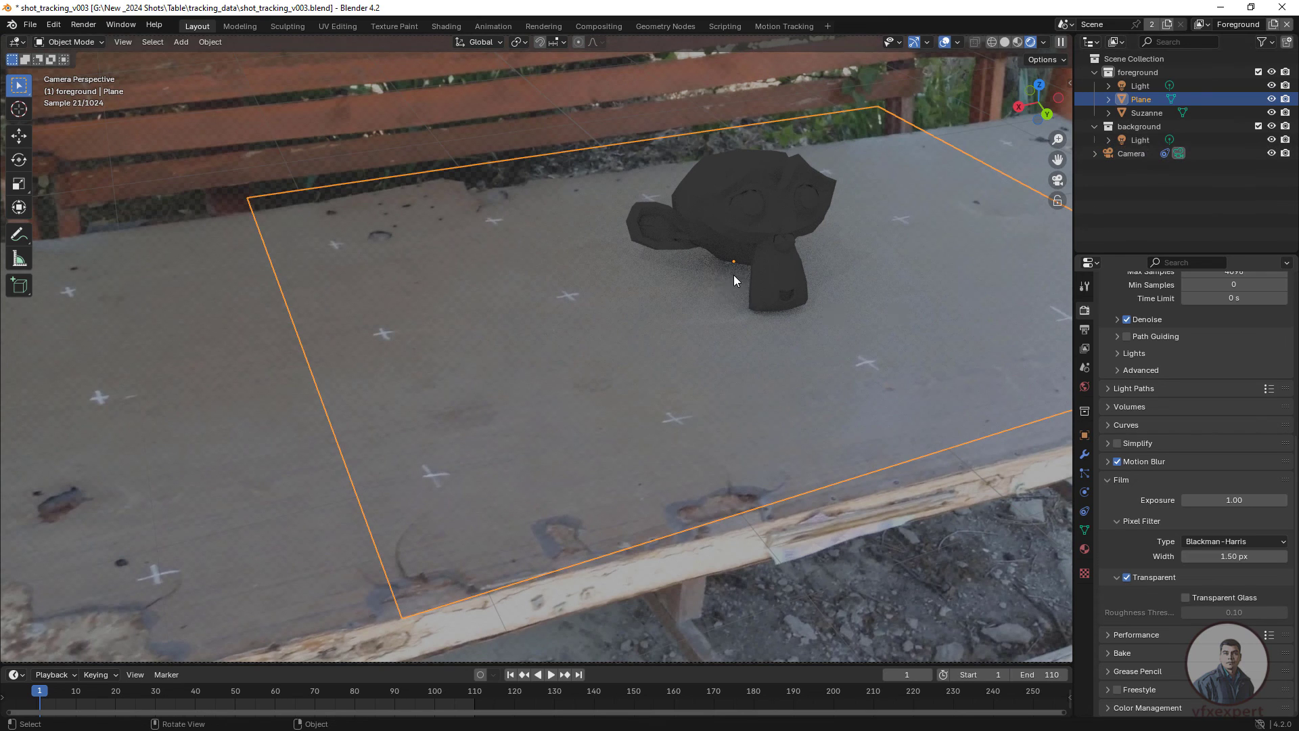
Step: Delete the existing lights in the foreground and background collections and add a Sun light to the foreground collection
{"action": "left_click", "coordinate": [1141, 142]}
{"action": "key", "text": "x"}
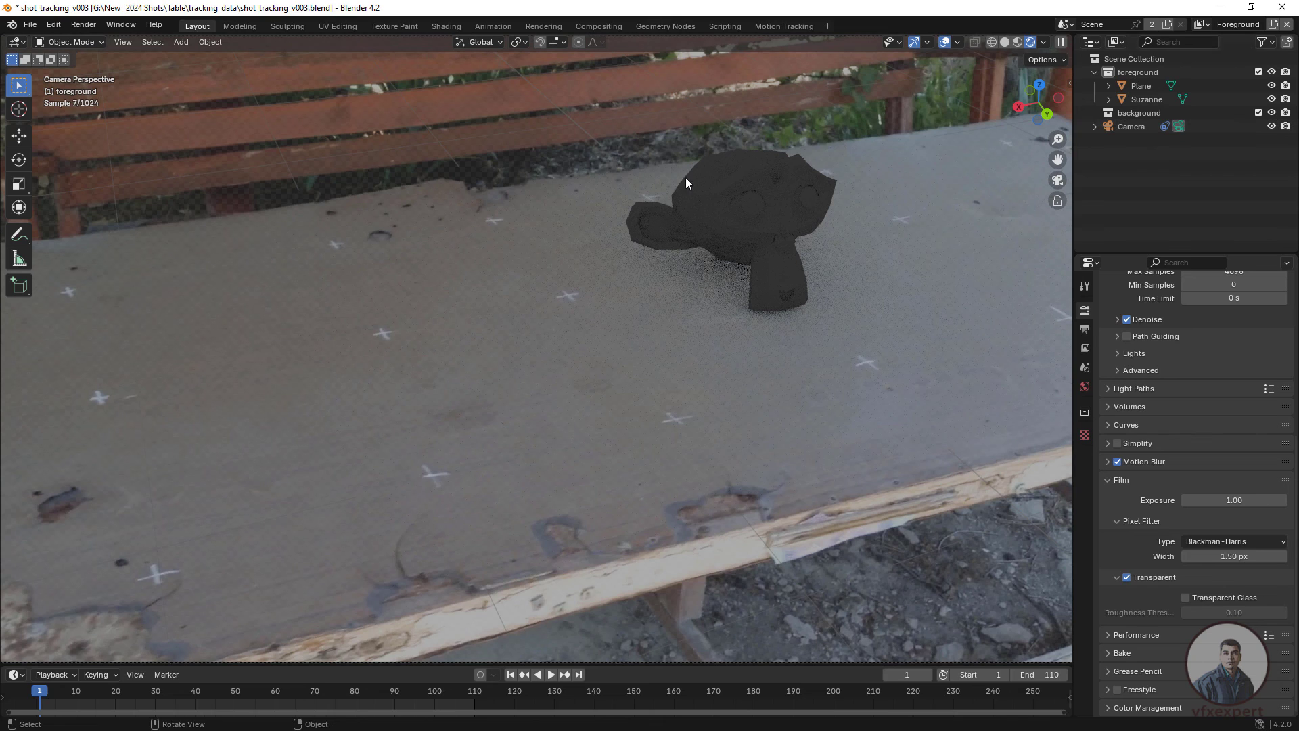
{"action": "left_click", "coordinate": [181, 42]}
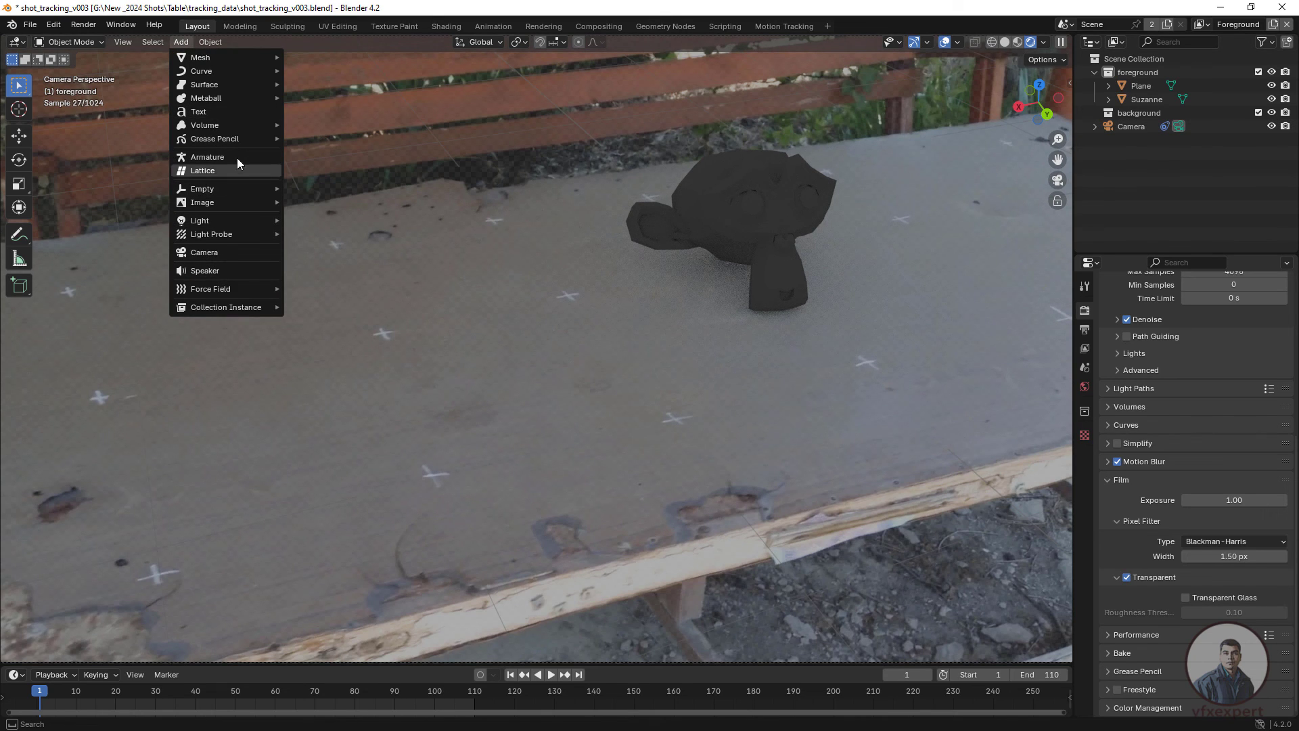
{"action": "mouse_move", "coordinate": [226, 221]}
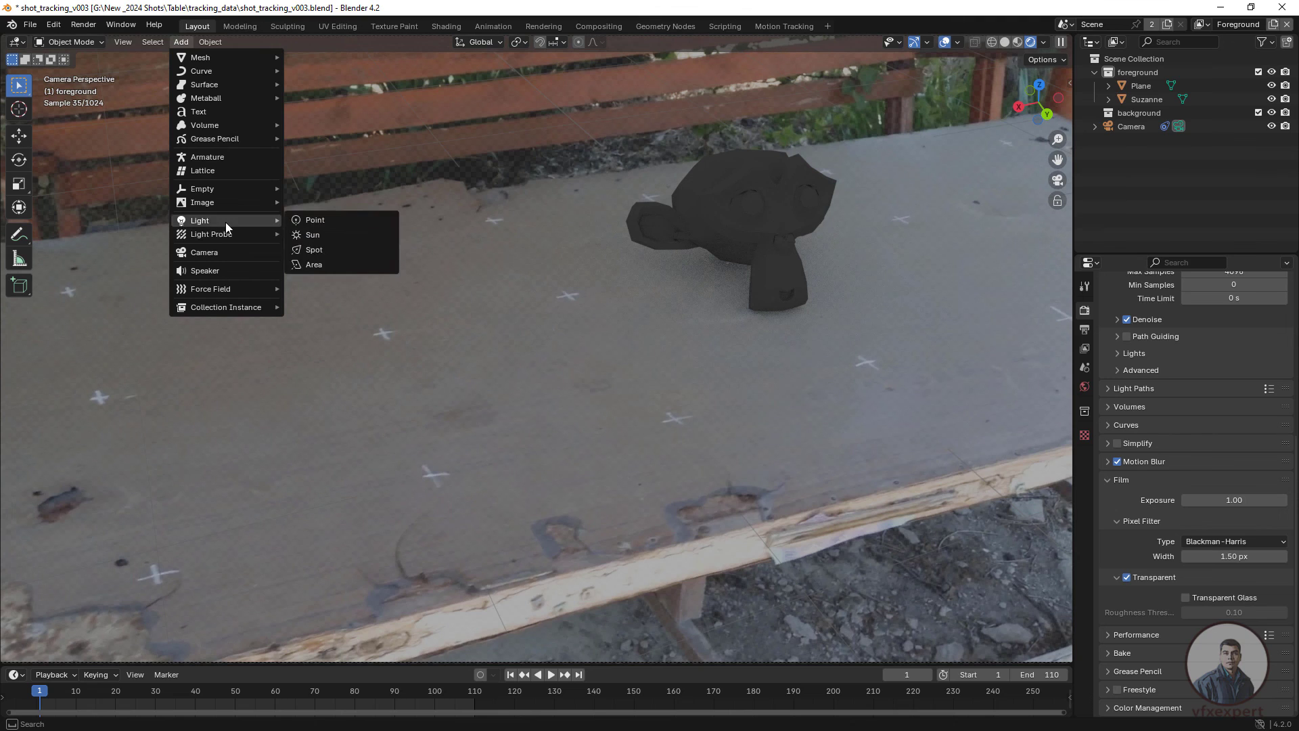
{"action": "left_click", "coordinate": [321, 236]}
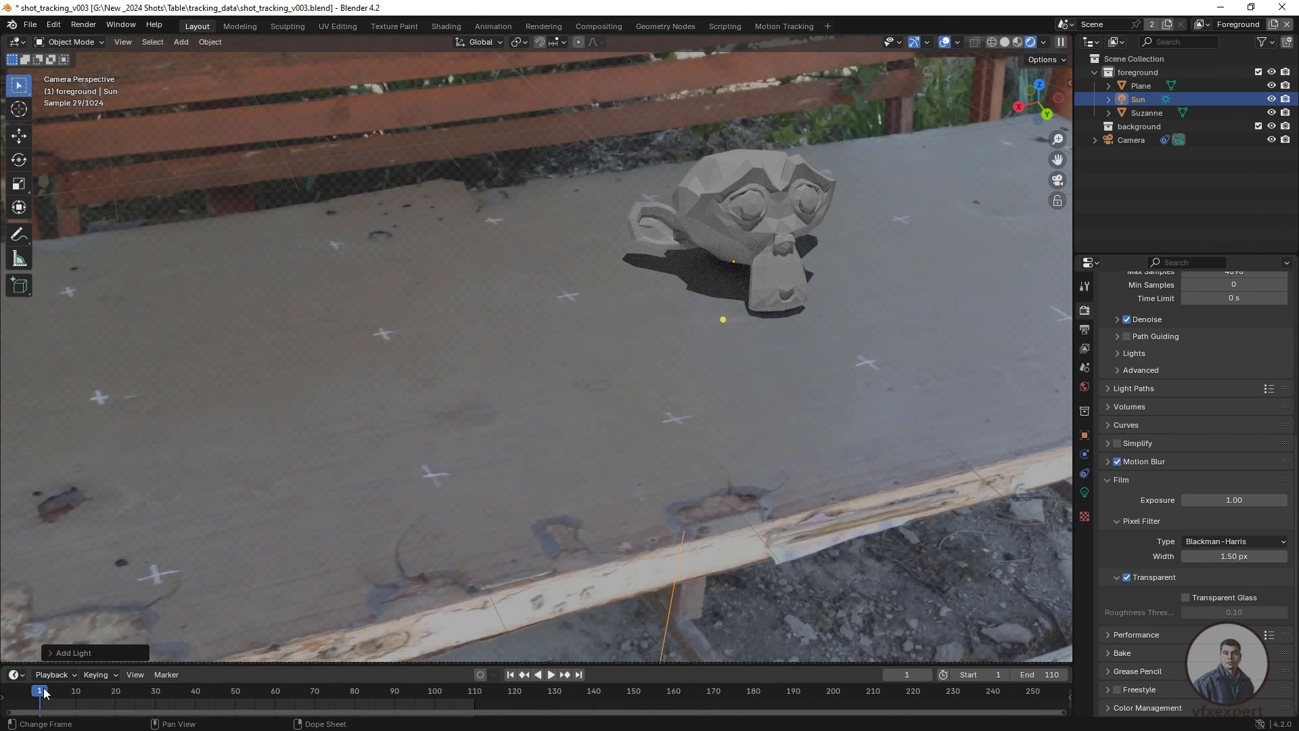
Step: Play the shot in Rendered view, restart it from frame 1, and stop at frame 59 to inspect the monkey's shadow on the tabletop
{"action": "key", "text": "space"}
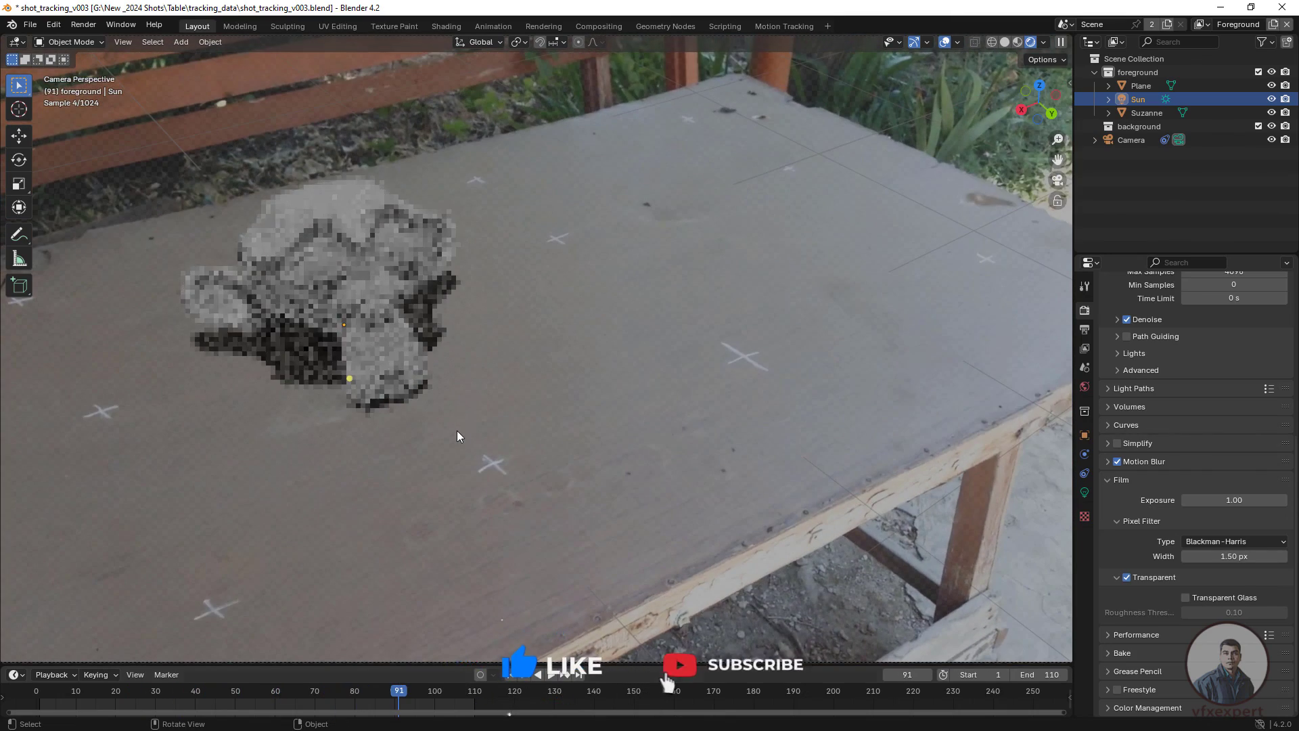
{"action": "scroll", "coordinate": [456, 430], "scroll_direction": "down", "scroll_amount": 4}
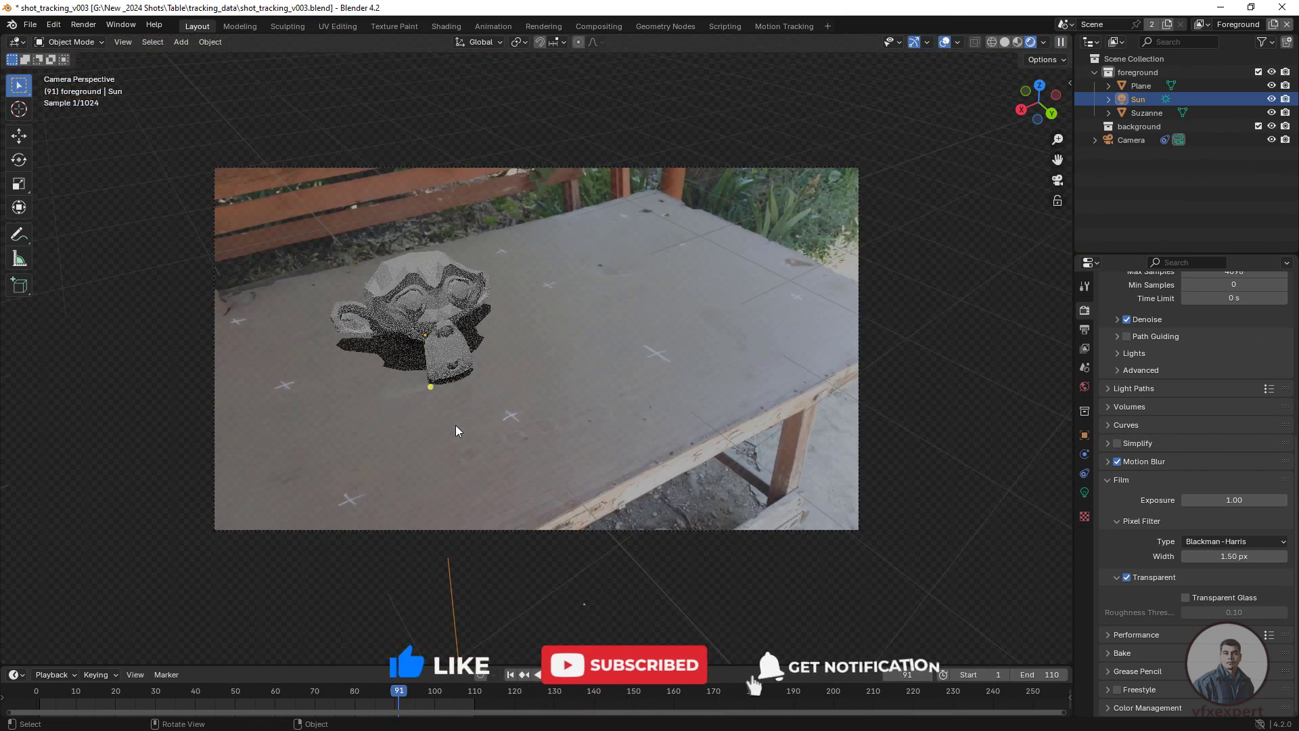
{"action": "scroll", "coordinate": [456, 430], "scroll_direction": "up", "scroll_amount": 1}
{"action": "key", "text": "shift+Left"}
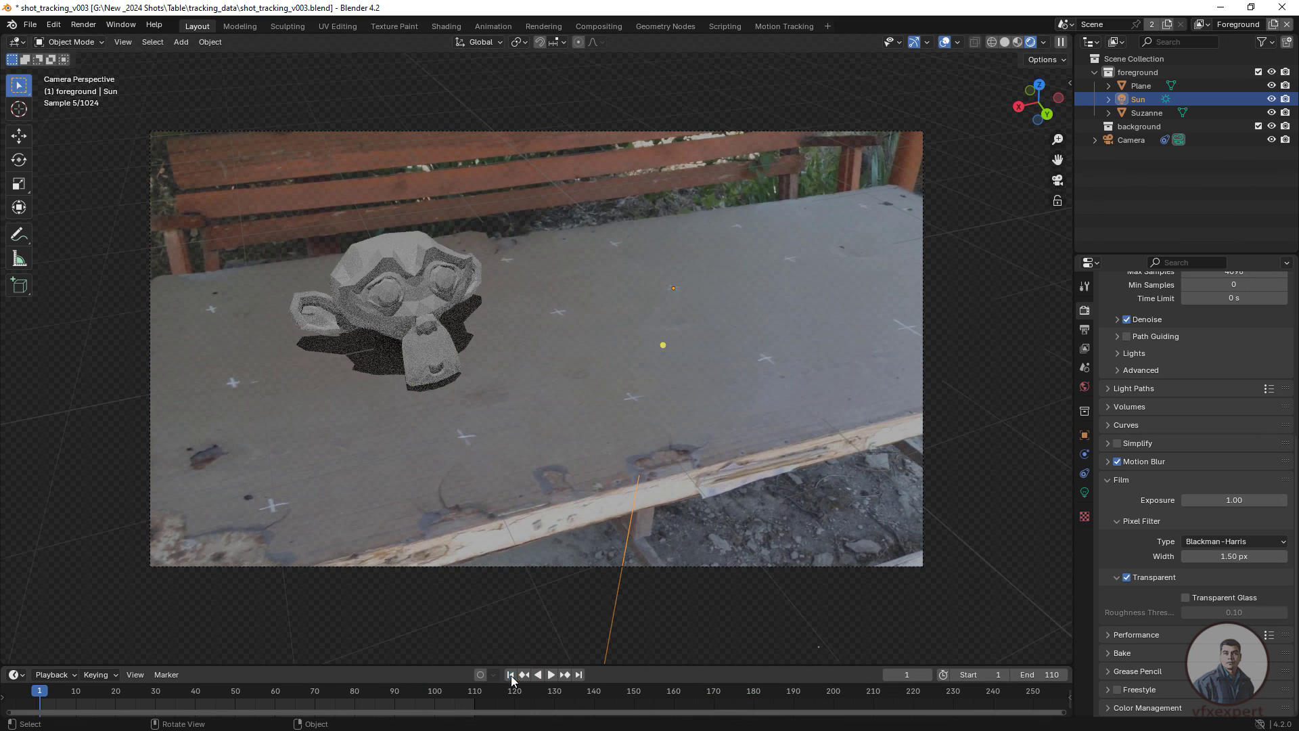
{"action": "left_click", "coordinate": [553, 677]}
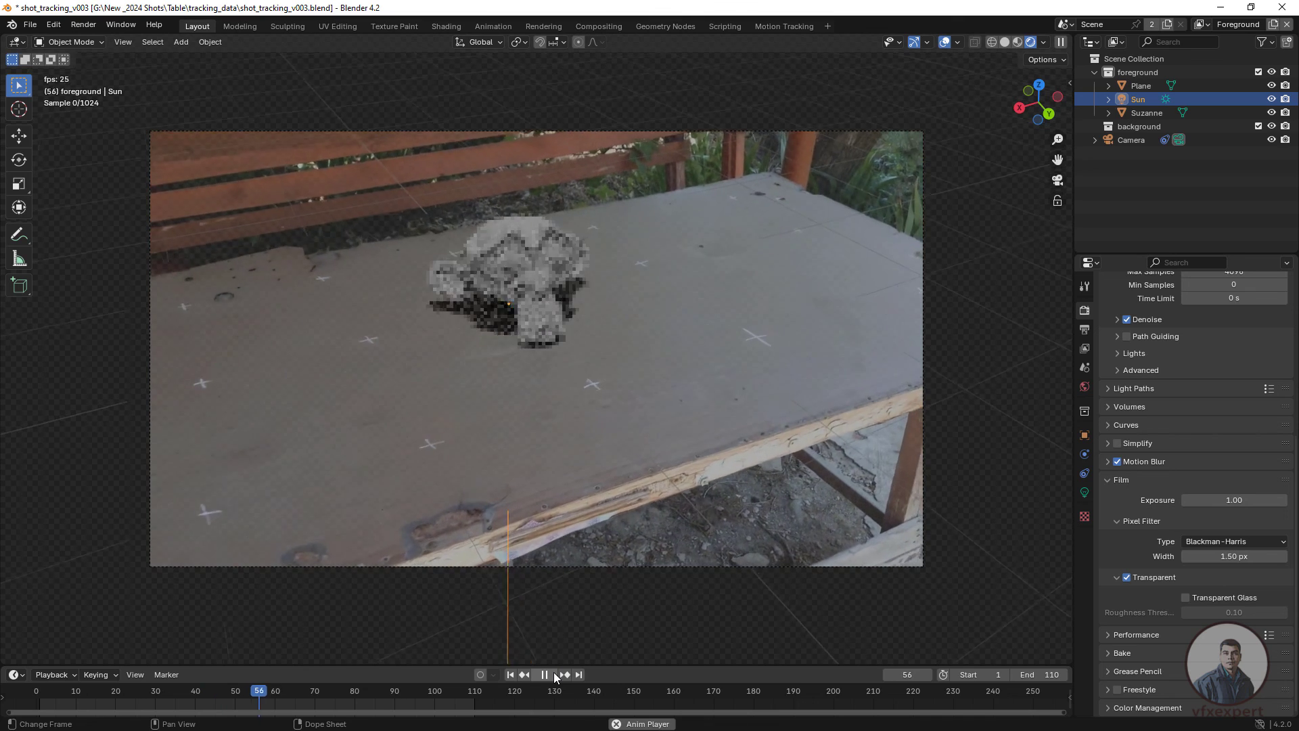
{"action": "key", "text": "space"}
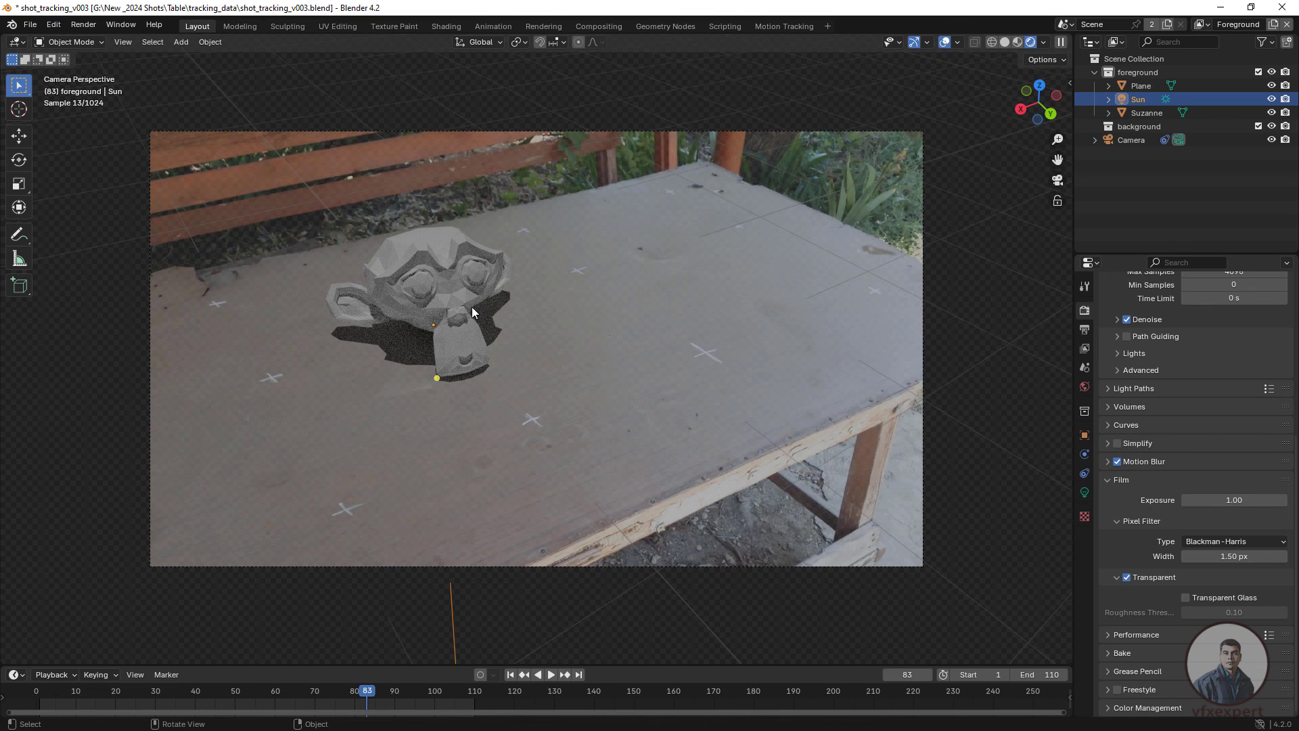
{"action": "key", "text": "space"}
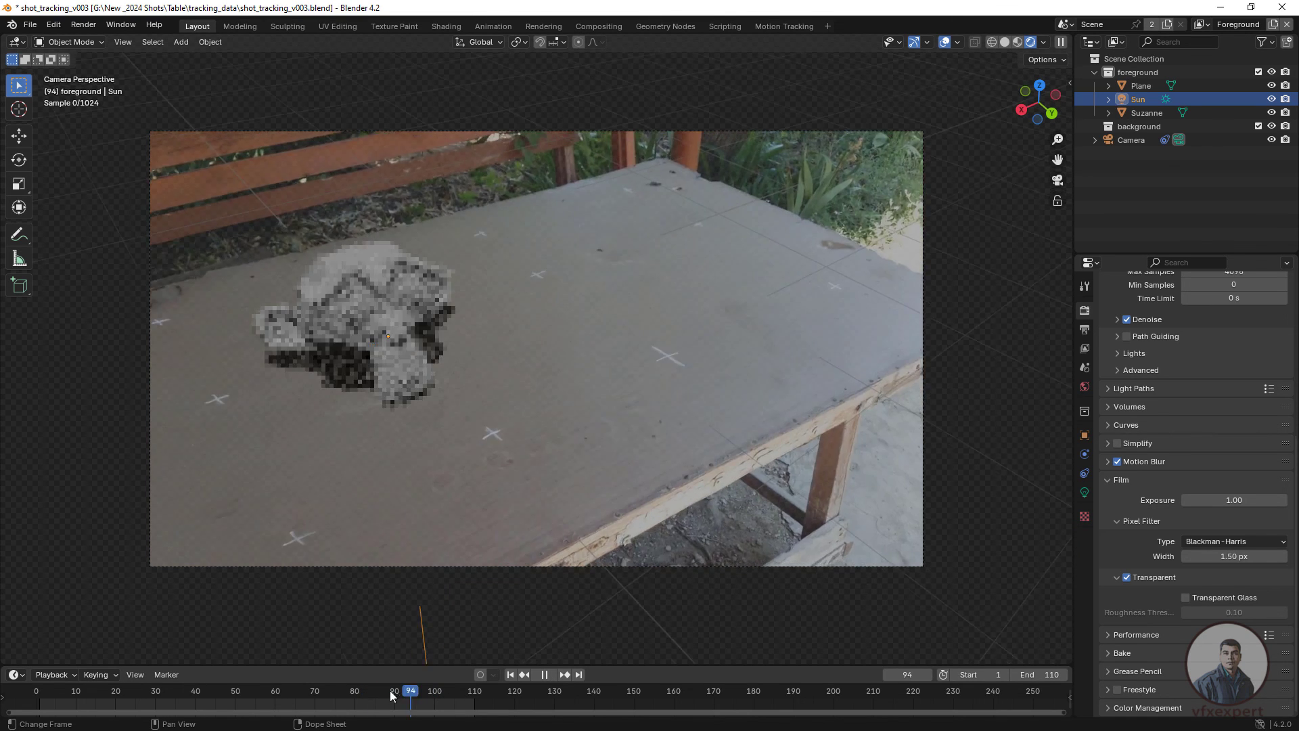
{"action": "left_click", "coordinate": [309, 695]}
{"action": "key", "text": "Escape"}
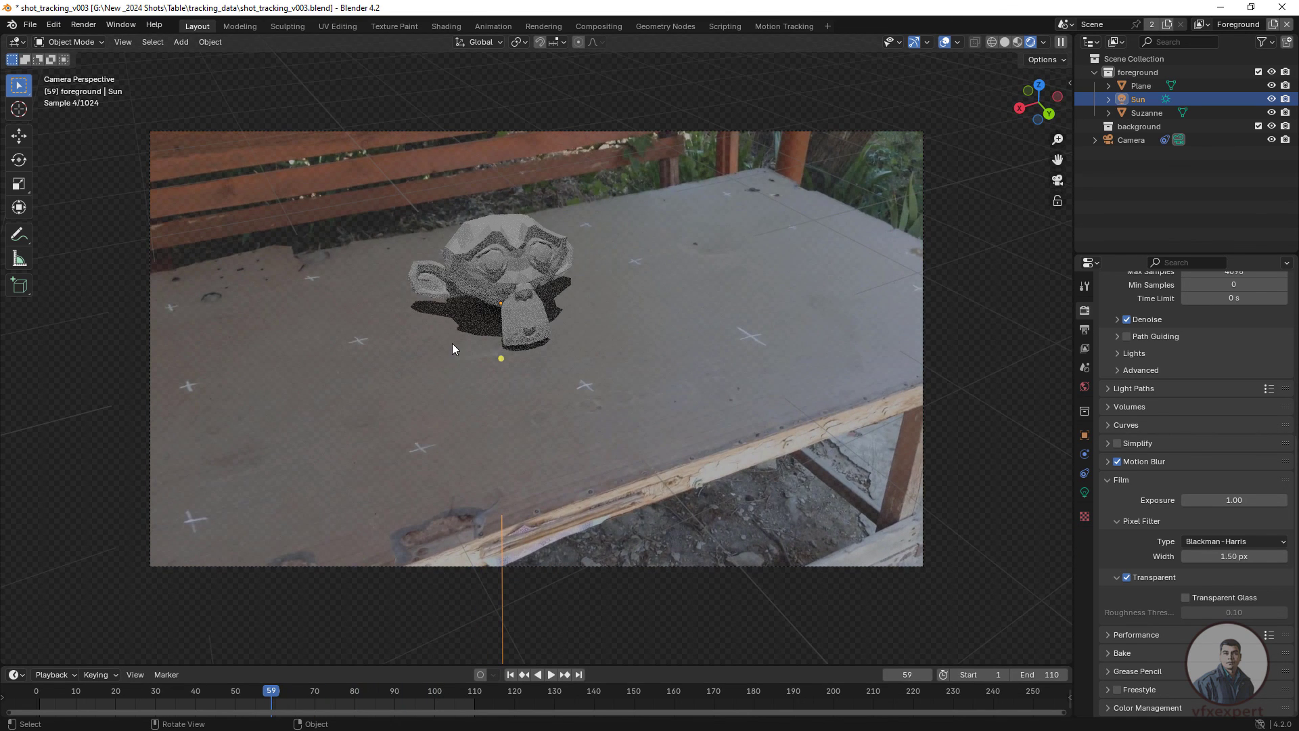
{"action": "scroll", "coordinate": [452, 343], "scroll_direction": "up", "scroll_amount": 1}
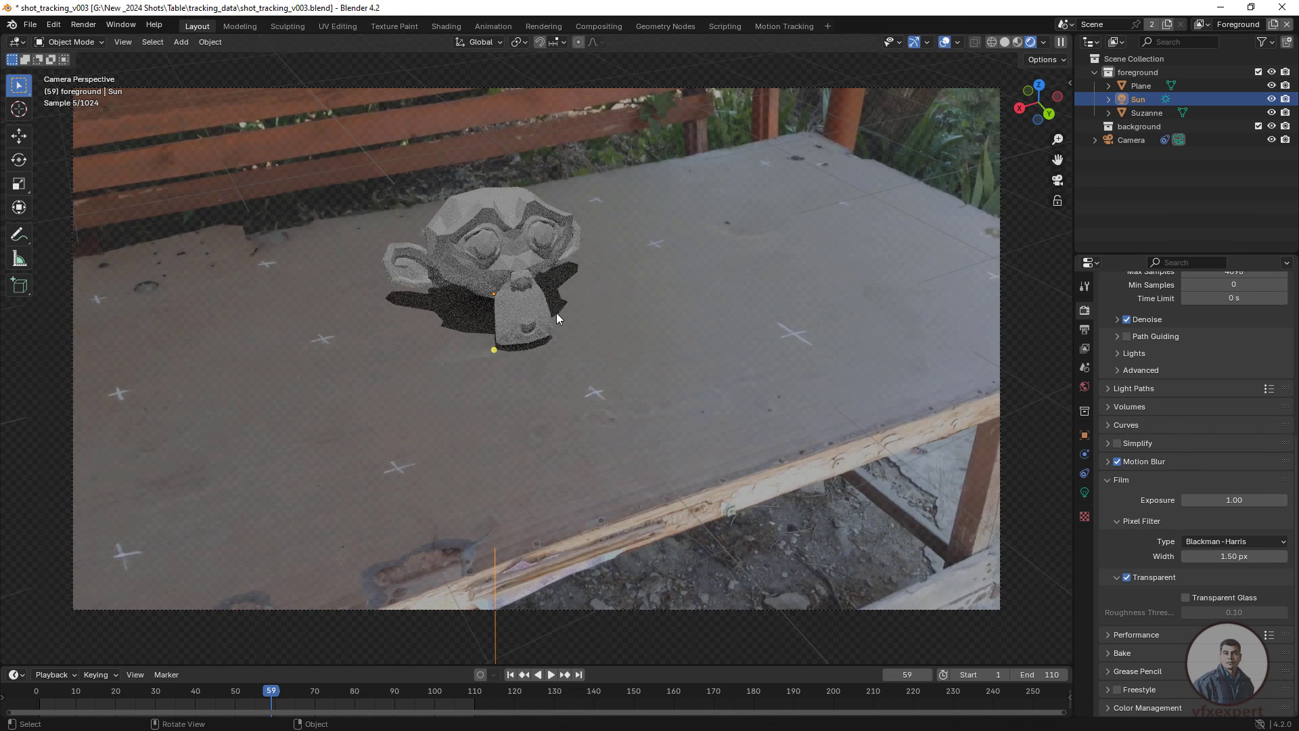
Step: Set the render engine to Workbench and hide the Plane in the viewport
{"action": "scroll", "coordinate": [1187, 380], "scroll_direction": "up", "scroll_amount": 5}
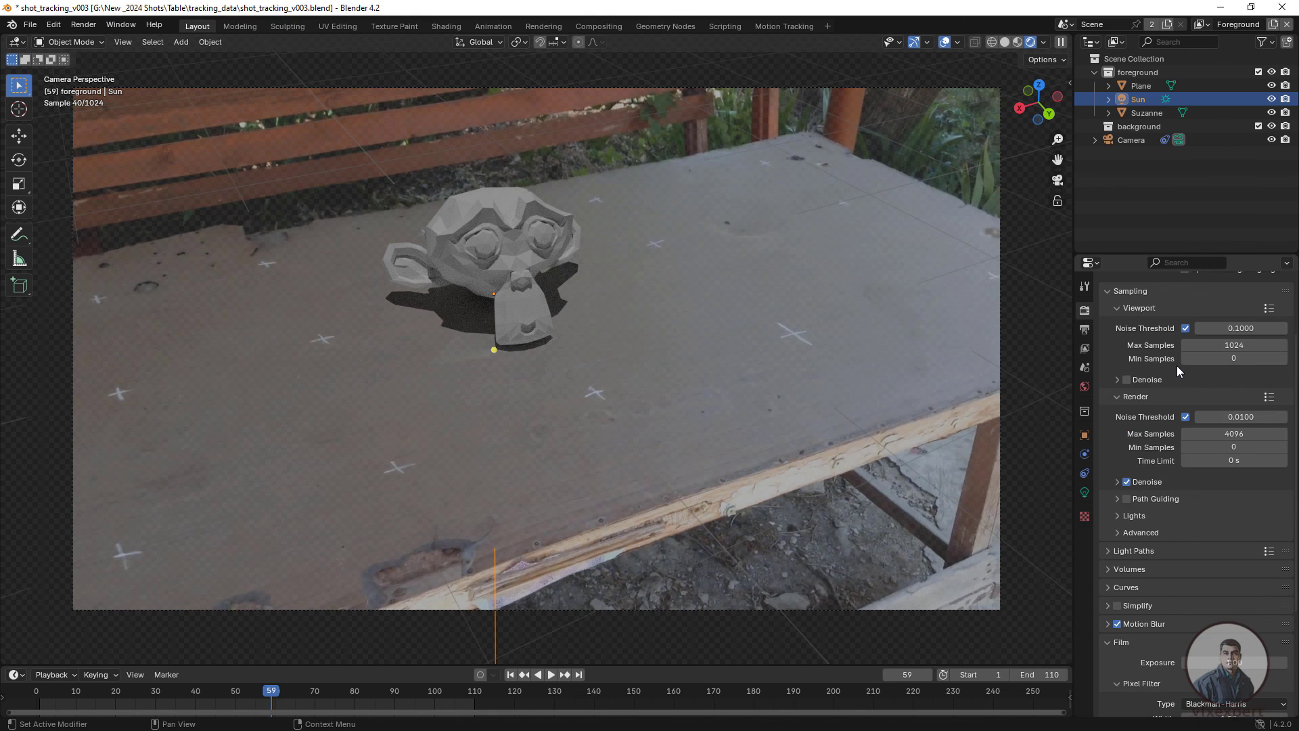
{"action": "scroll", "coordinate": [1178, 365], "scroll_direction": "up", "scroll_amount": 3}
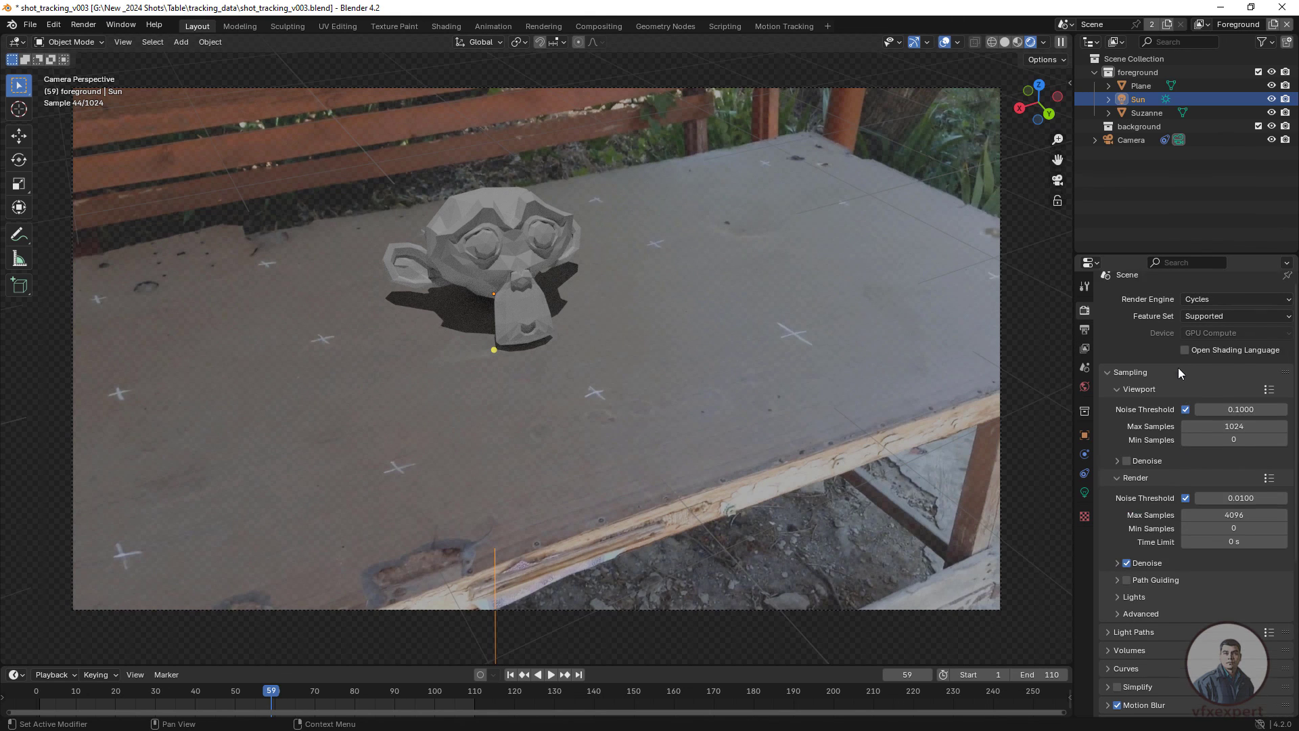
{"action": "left_click", "coordinate": [1216, 308]}
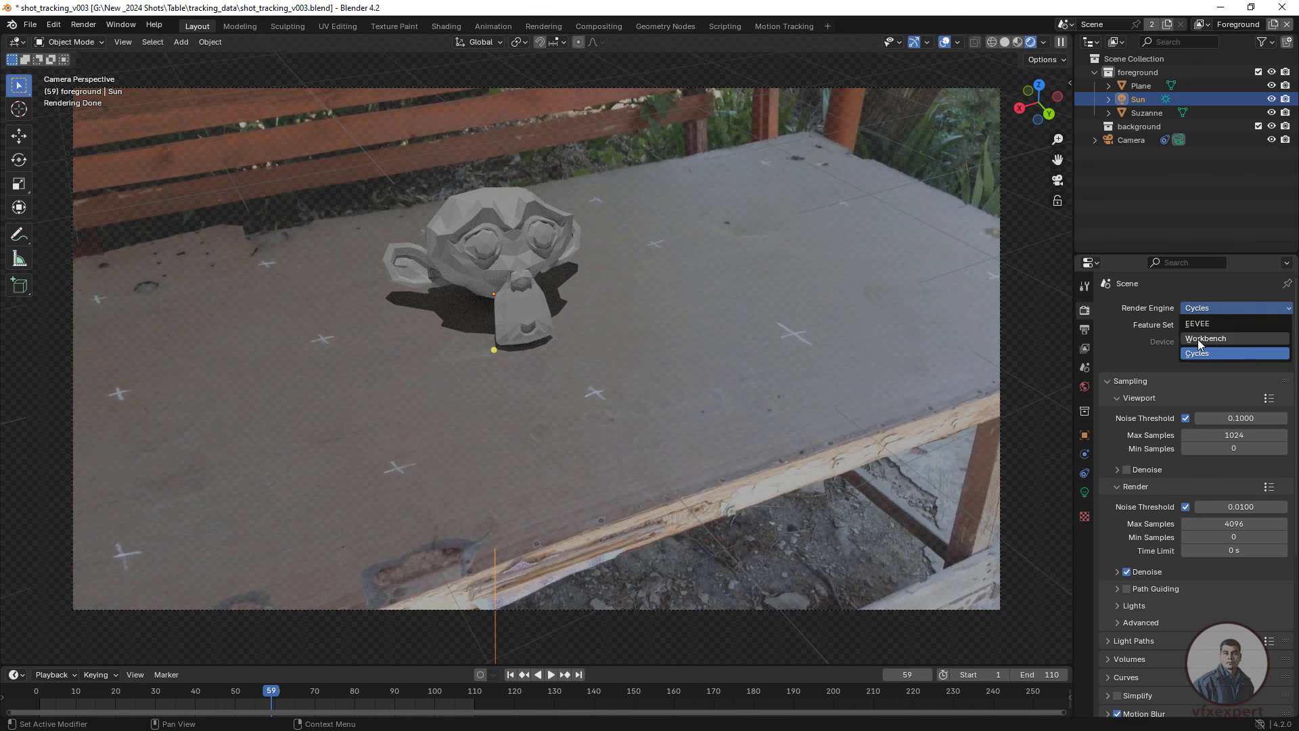
{"action": "left_click", "coordinate": [1206, 340]}
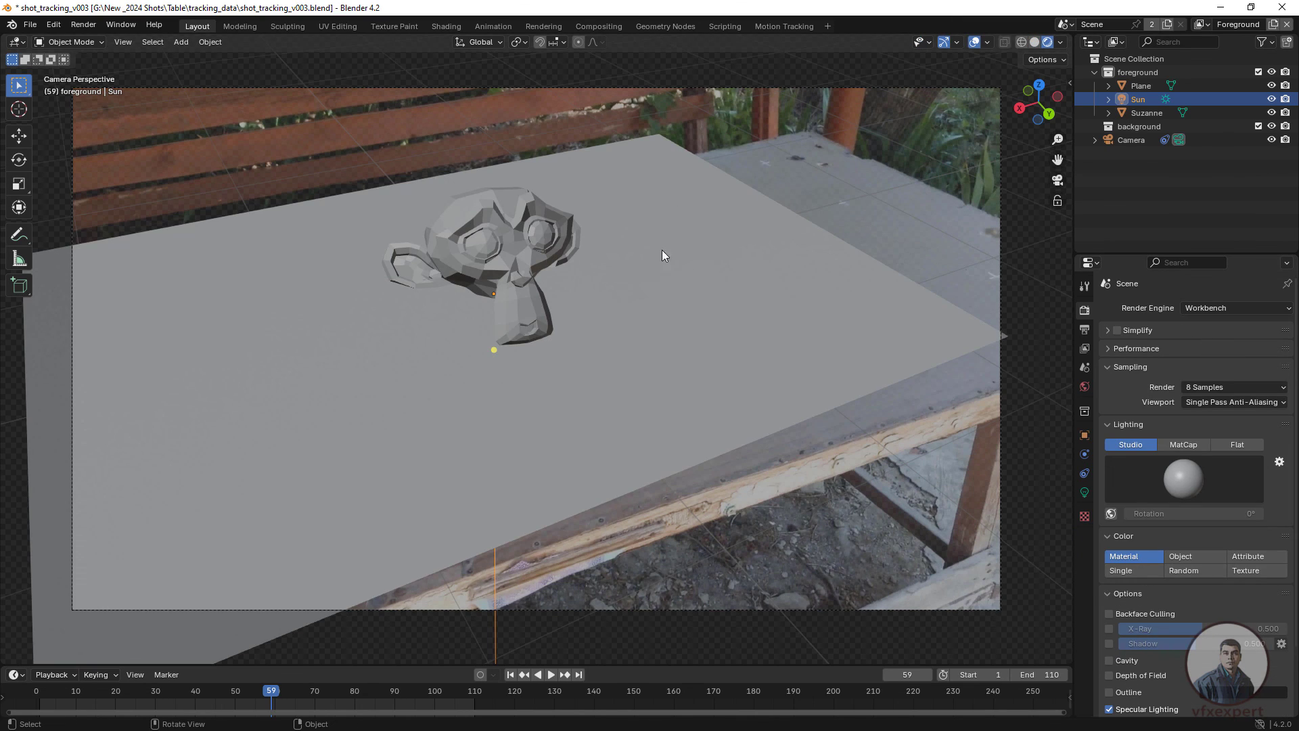
{"action": "left_click", "coordinate": [1146, 85]}
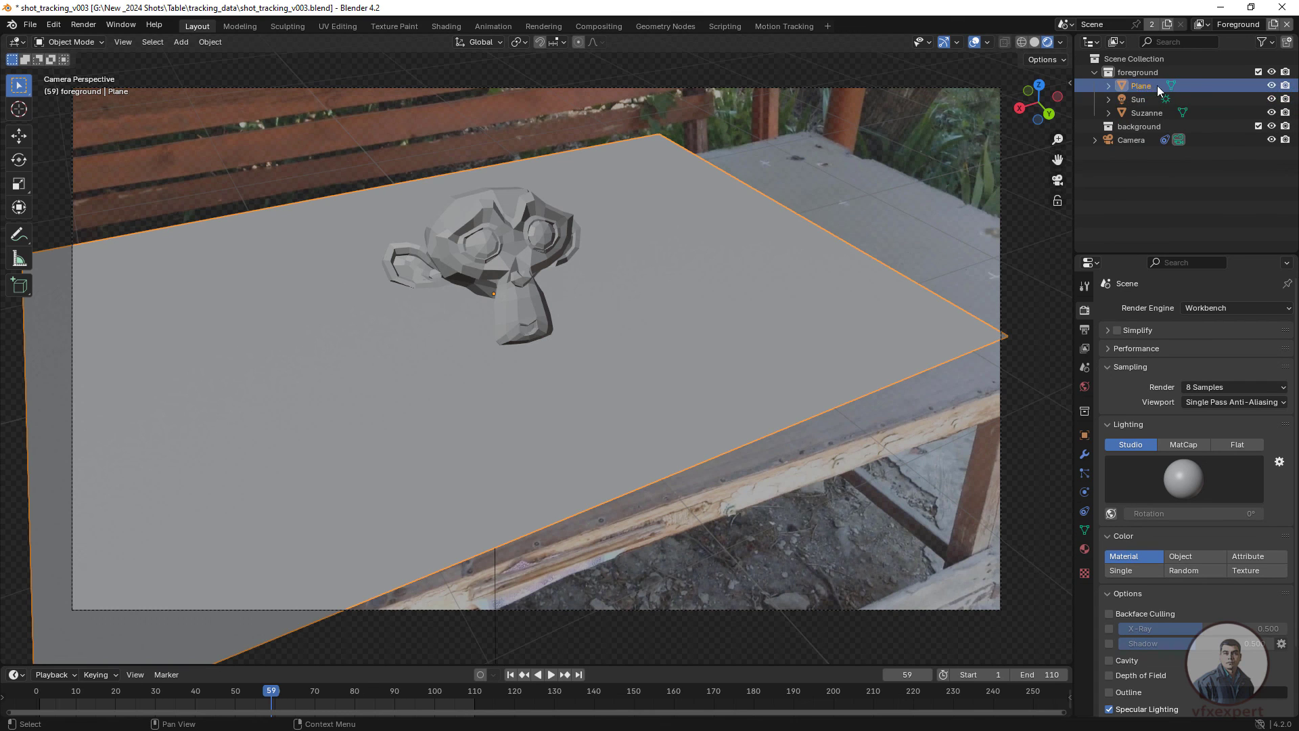
{"action": "left_click", "coordinate": [1271, 86]}
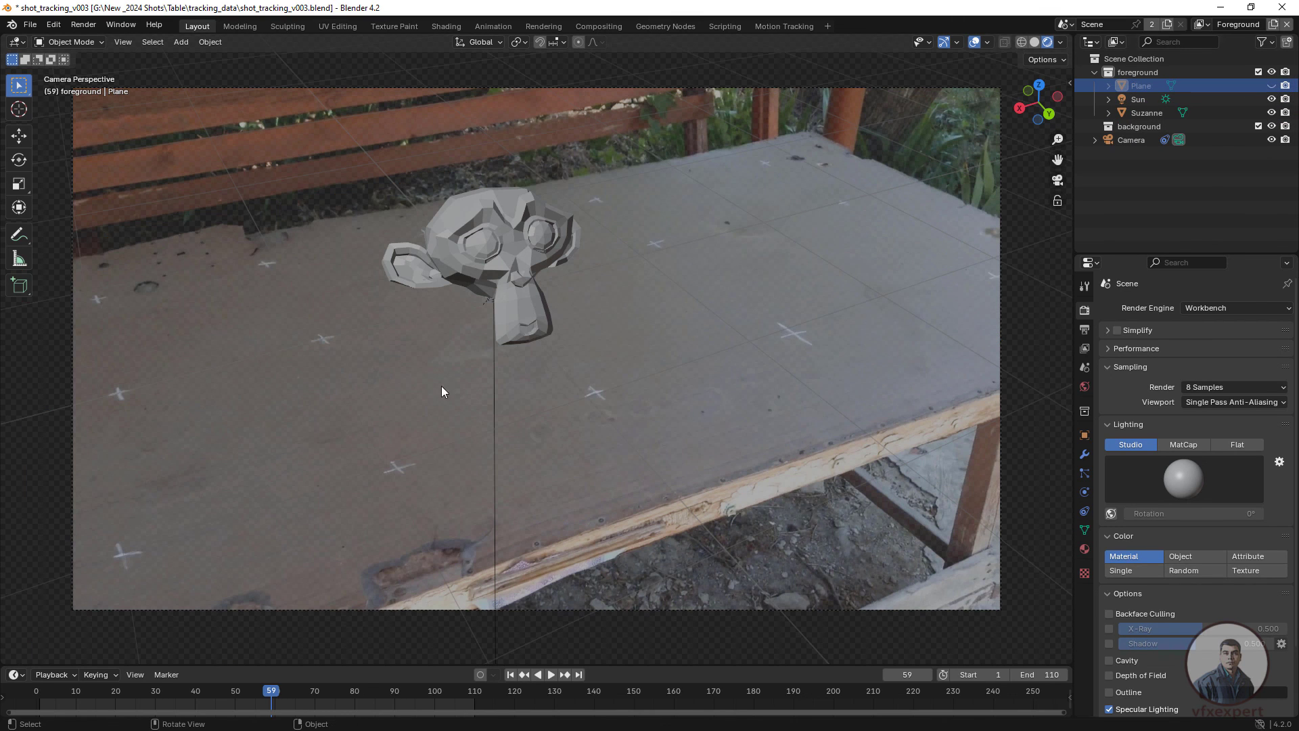
Step: Replay the shot from frame 1 in the Workbench view to check the monkey's track, and return to frame 1
{"action": "left_click", "coordinate": [510, 674]}
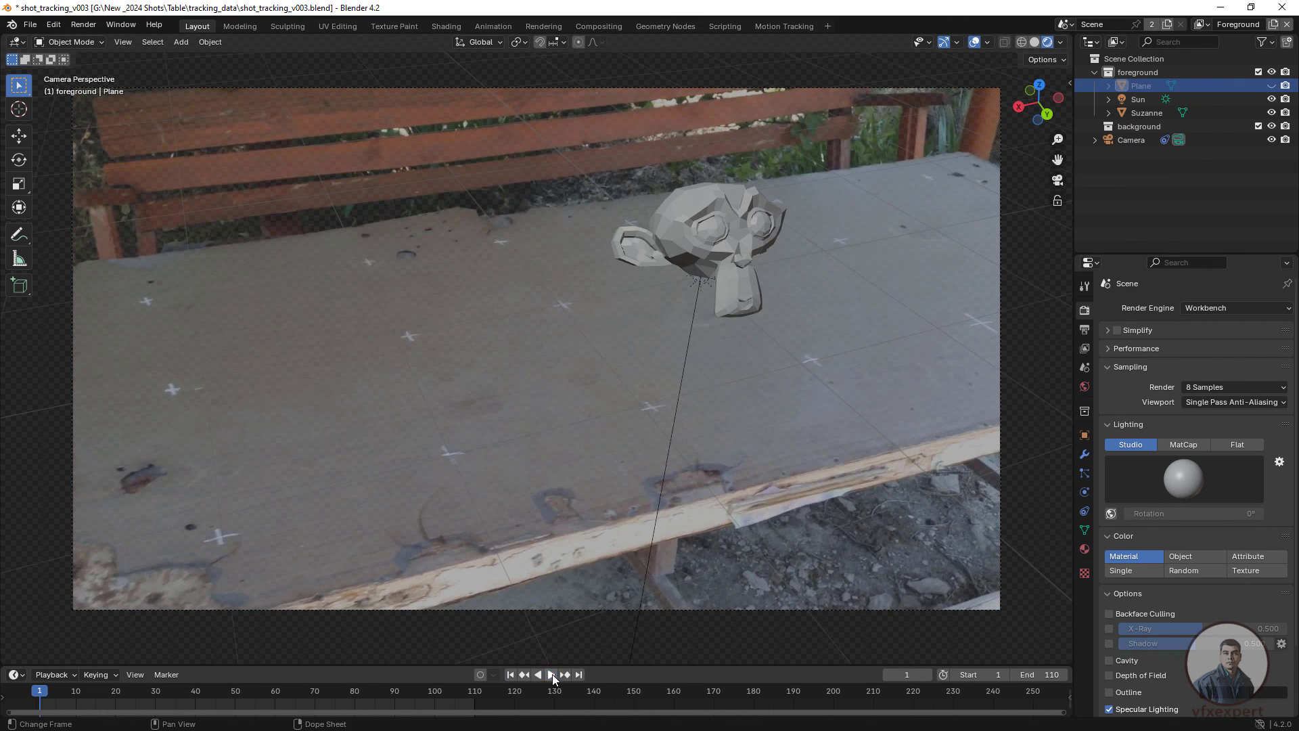
{"action": "left_click", "coordinate": [551, 674]}
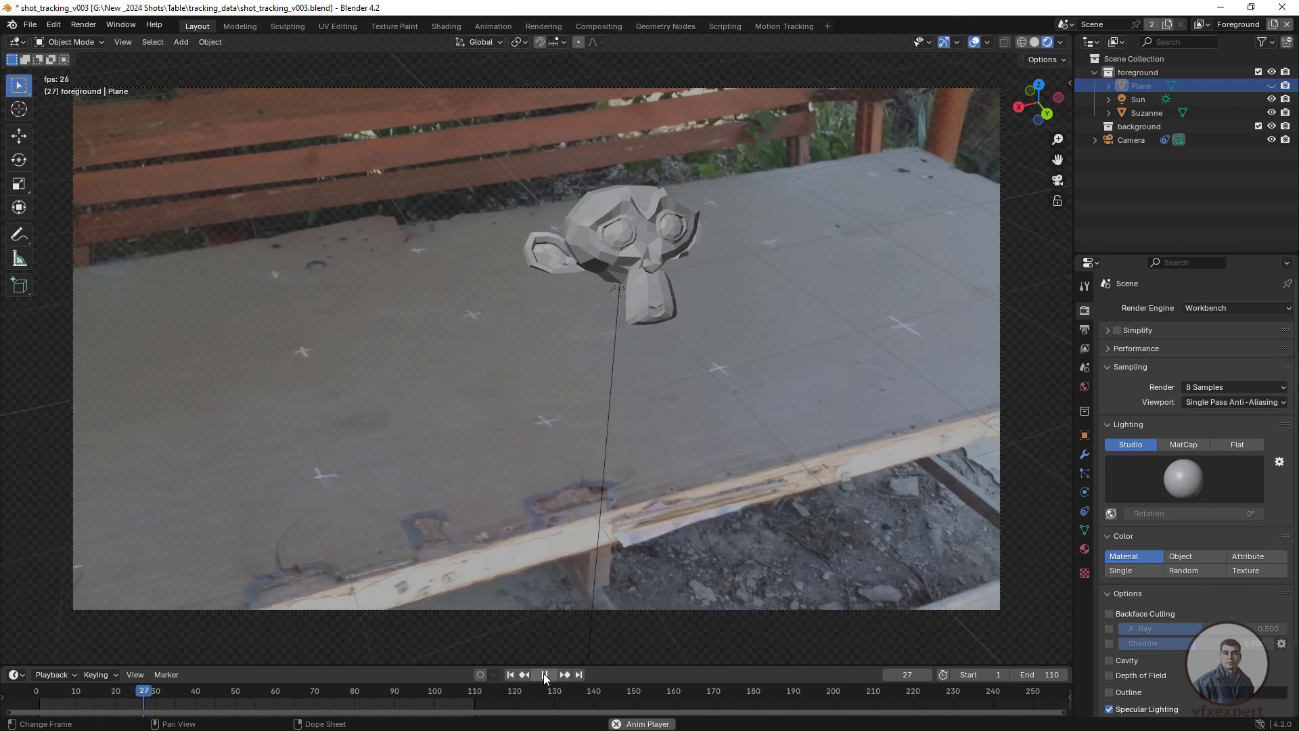
{"action": "left_click", "coordinate": [543, 673]}
{"action": "left_click", "coordinate": [511, 675]}
Step: Set the render engine back to Cycles and unhide the Plane in the viewport
{"action": "left_click", "coordinate": [1196, 307]}
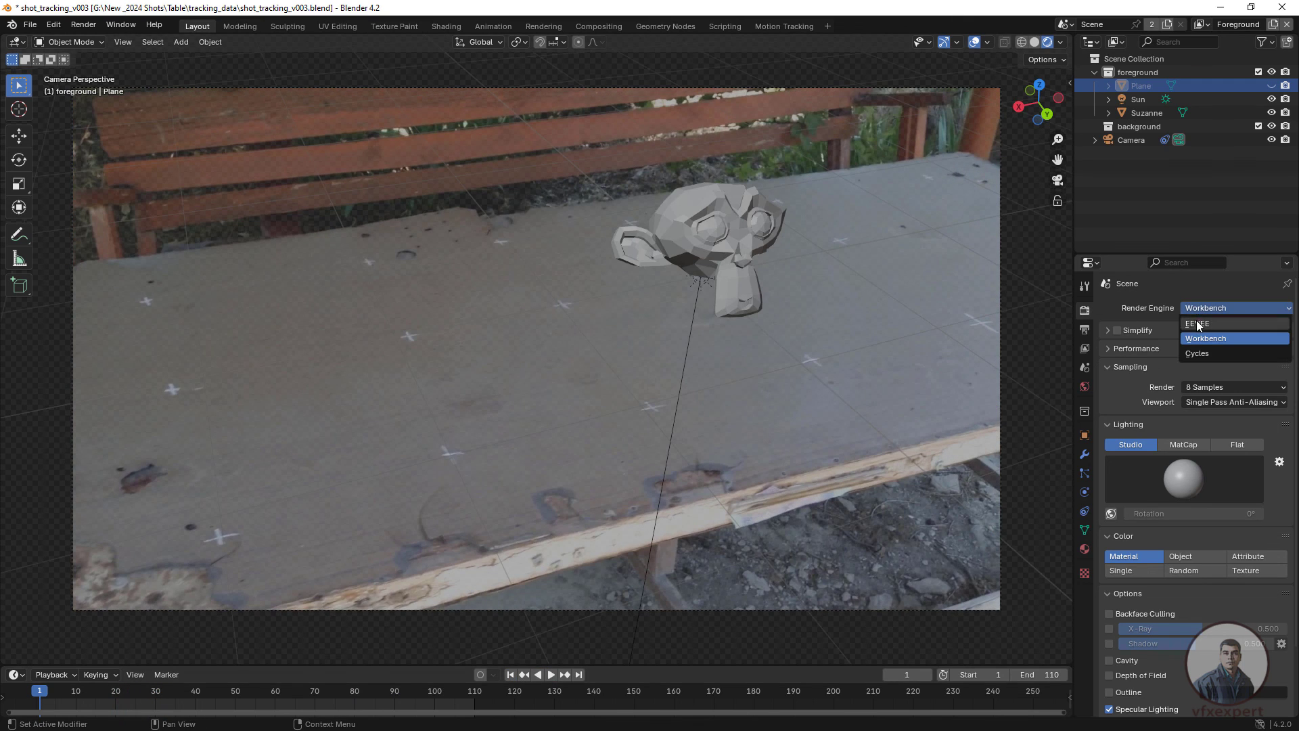
{"action": "left_click", "coordinate": [1196, 353]}
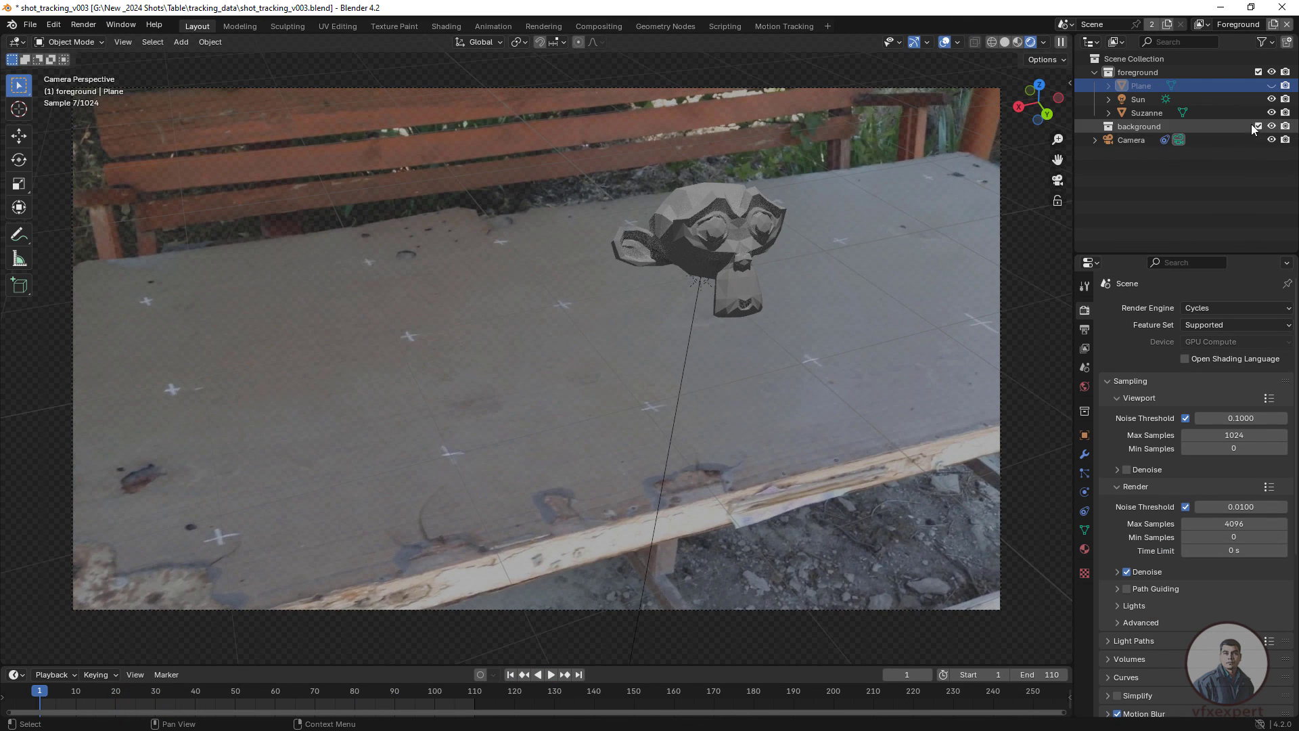
{"action": "left_click", "coordinate": [1271, 85]}
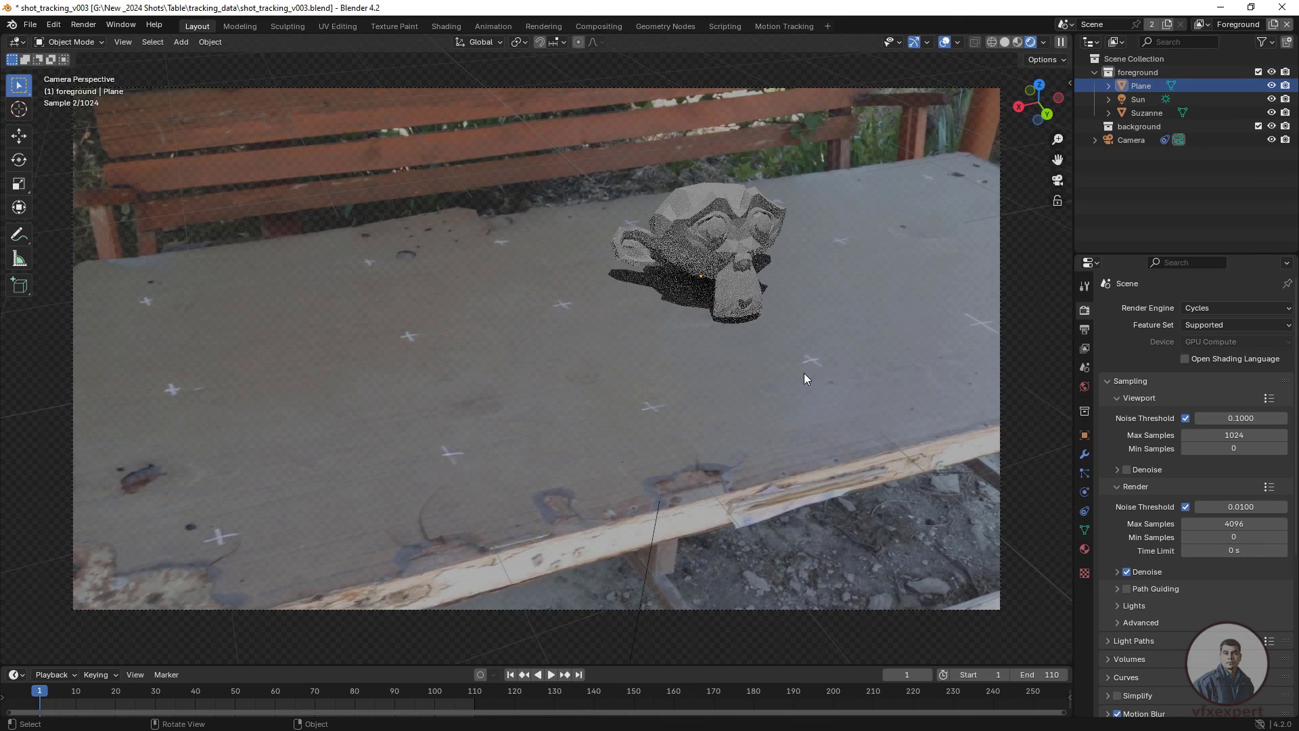
{"action": "key", "text": "KP_0"}
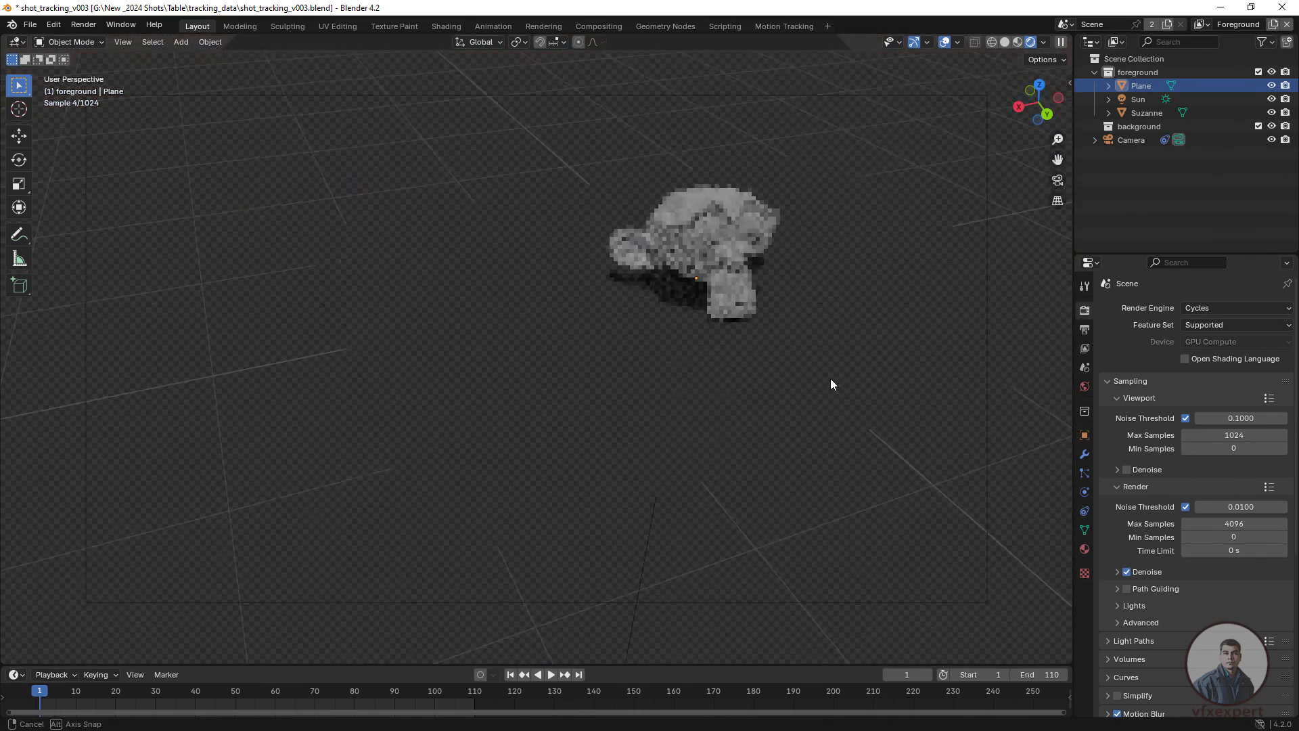
{"action": "key", "text": "KP_0"}
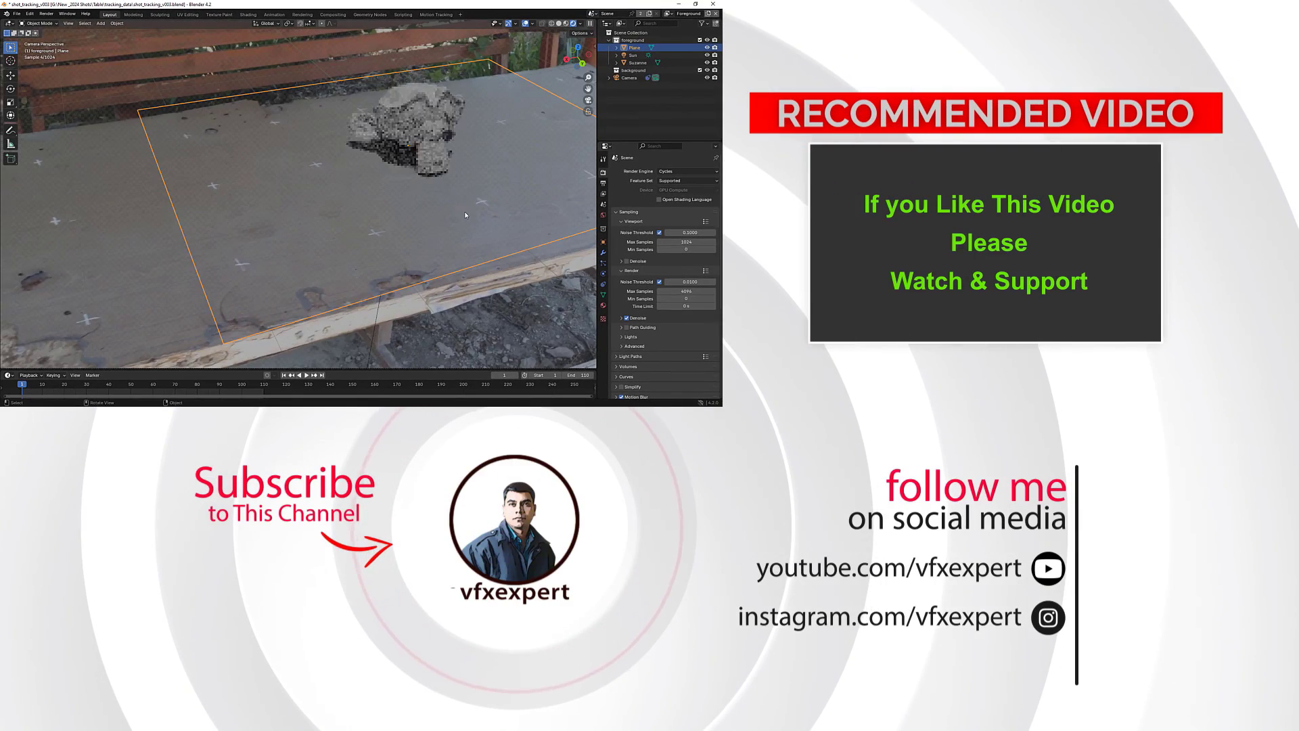